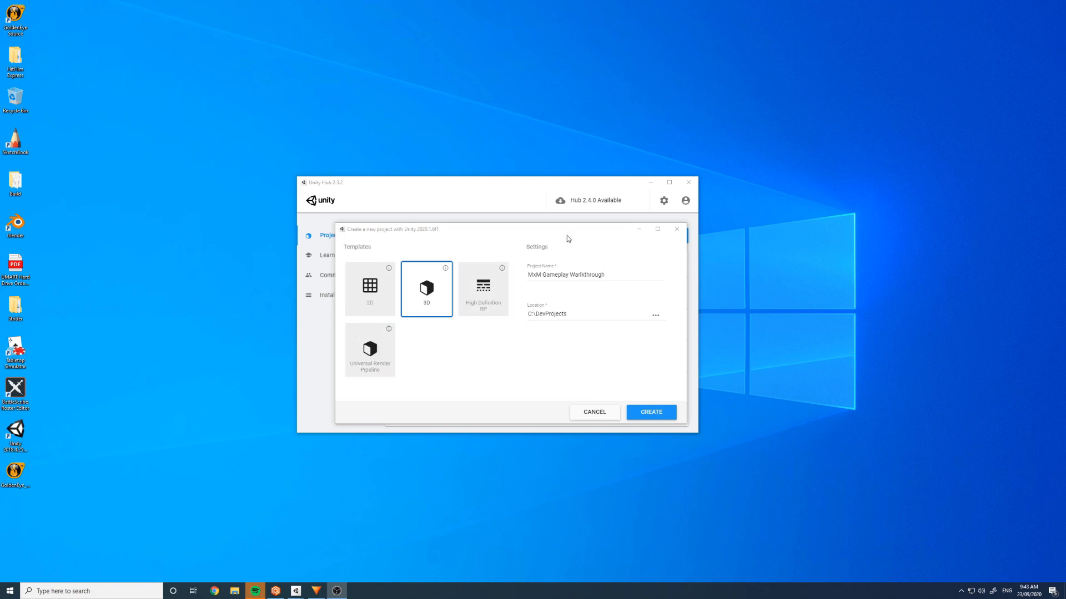
- Create the 3D project "MxM Gameplay Walkthrough" in C:\DevProjects and allow the Unity Editor through the firewall
drag(564, 229, 525, 225)
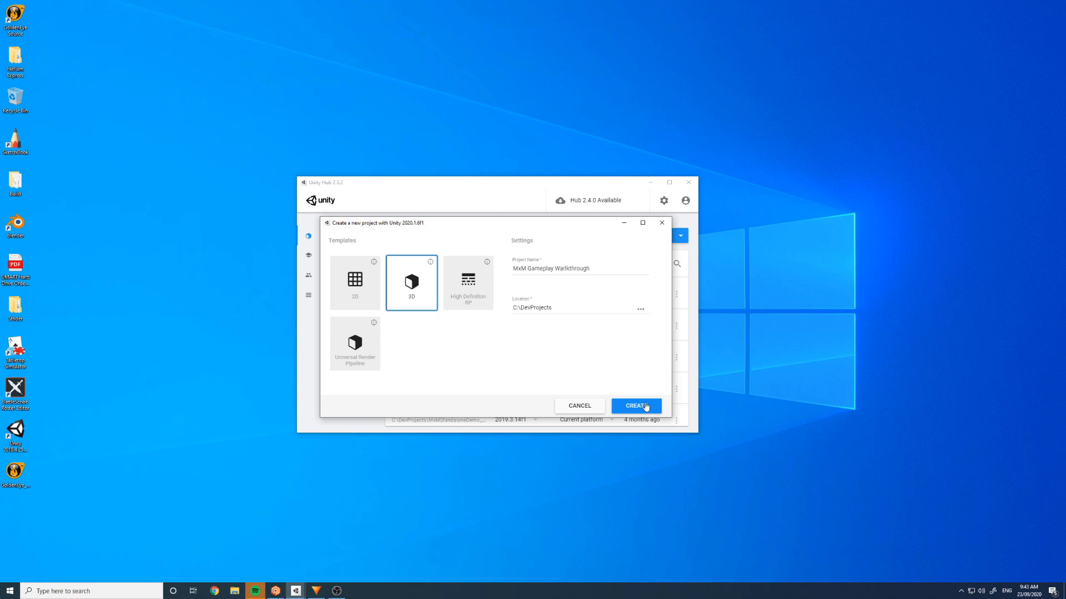
click(636, 406)
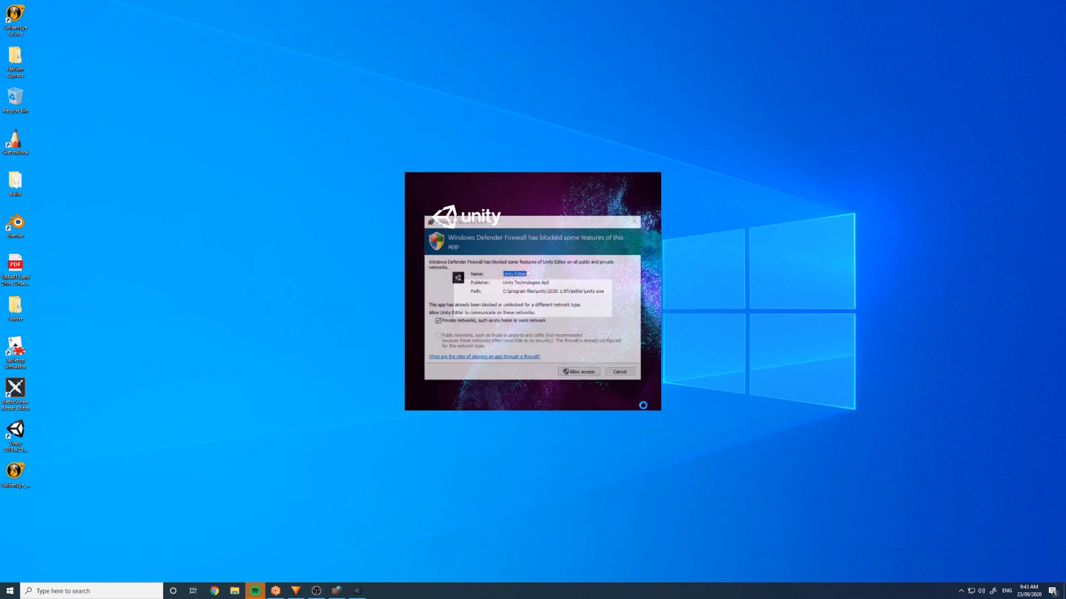
click(580, 374)
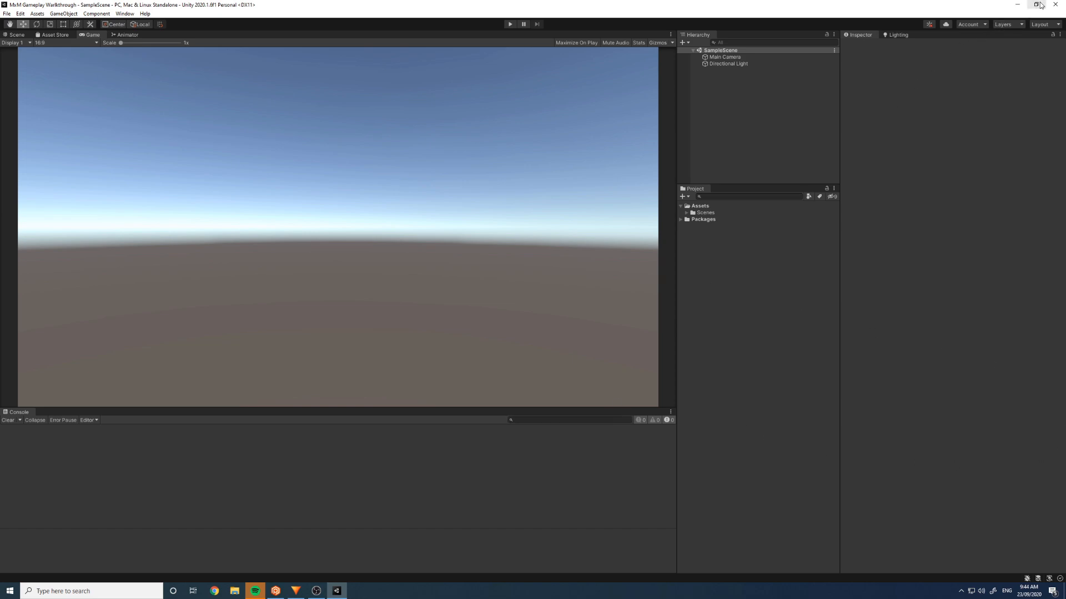
- Open the Package Manager and place its window over the middle of the Game view
click(123, 13)
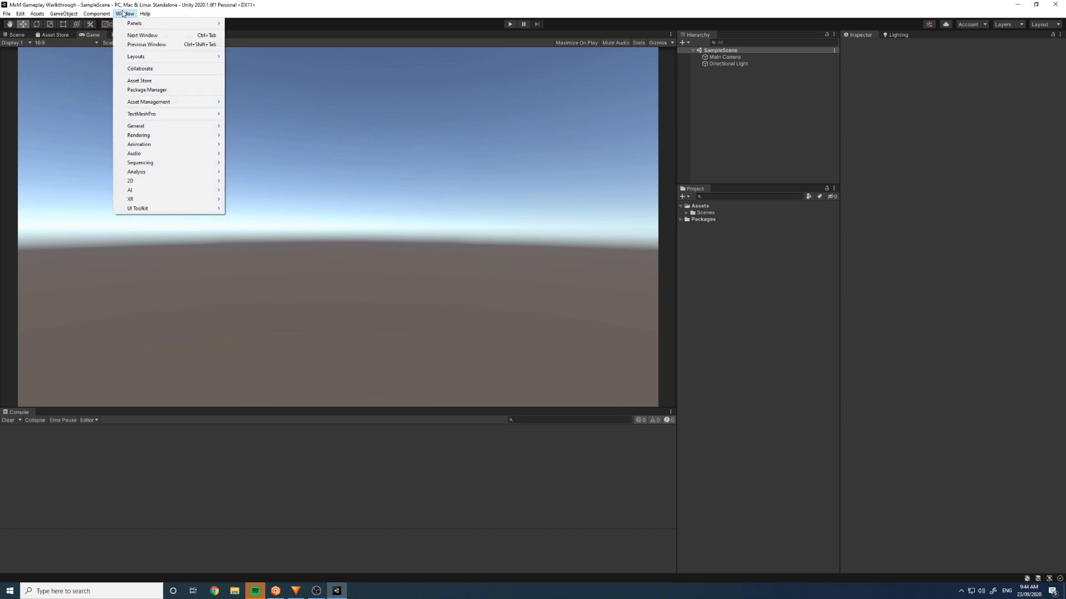
click(146, 89)
drag(206, 7, 533, 126)
drag(450, 123, 377, 120)
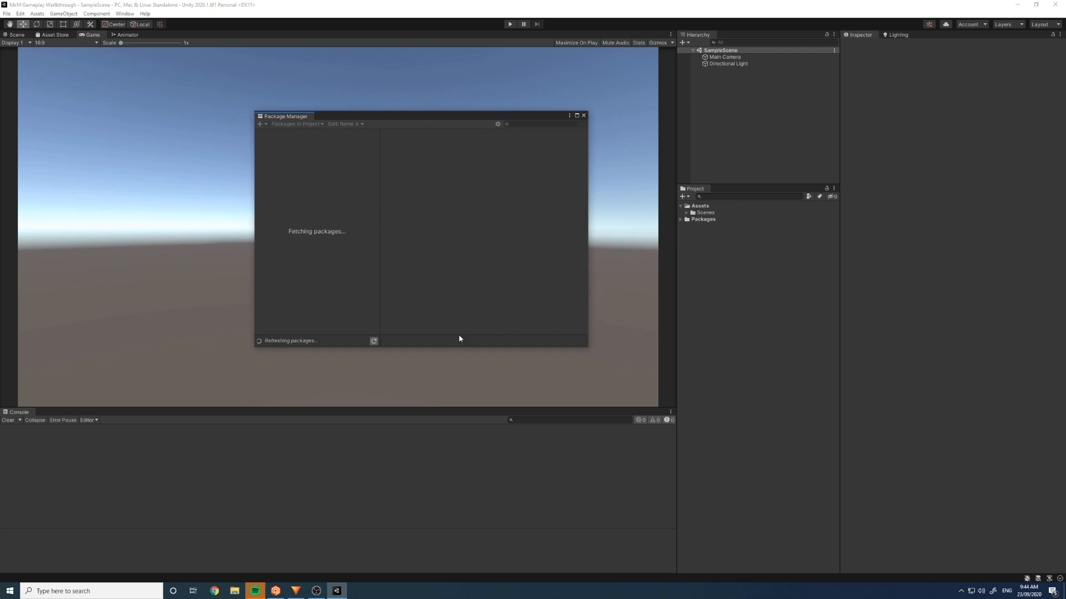
- Enable preview packages in the Package Manager's advanced project settings, accepting the notice and closing the settings
click(497, 124)
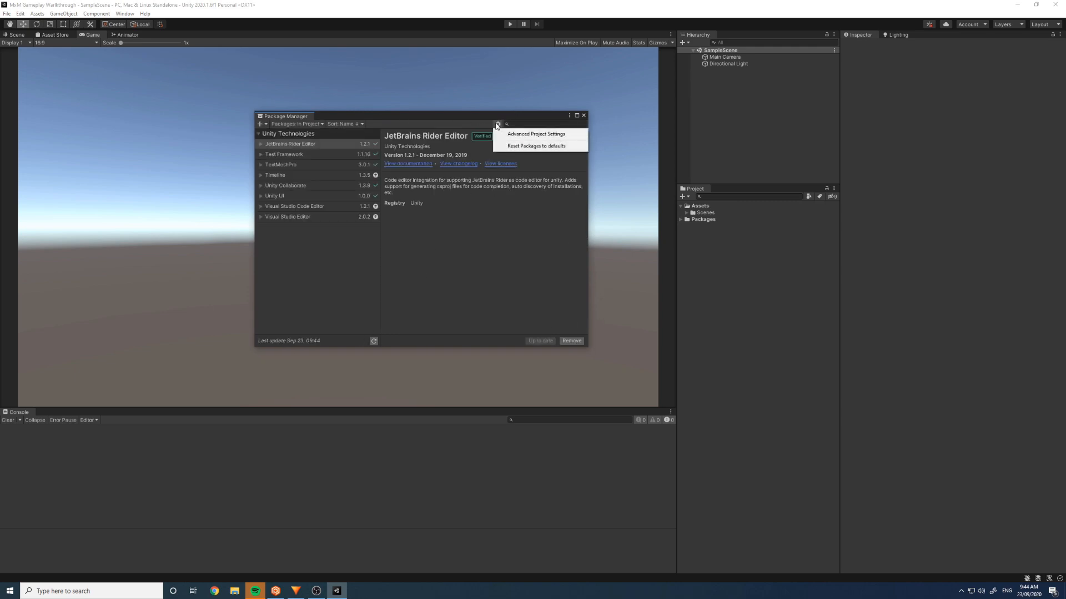
click(514, 135)
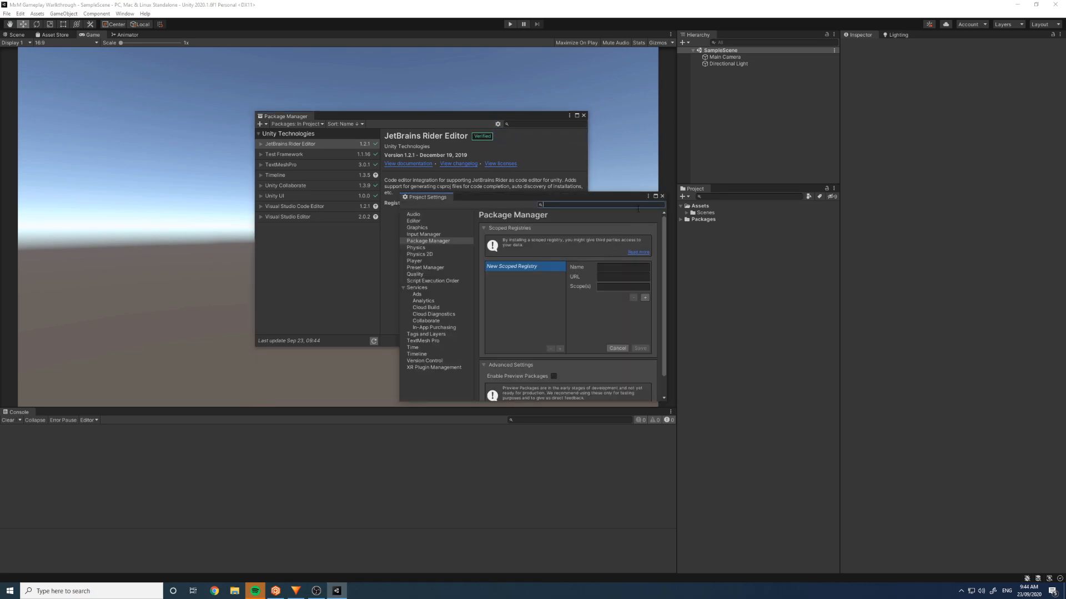
drag(666, 400, 952, 465)
drag(747, 198, 539, 156)
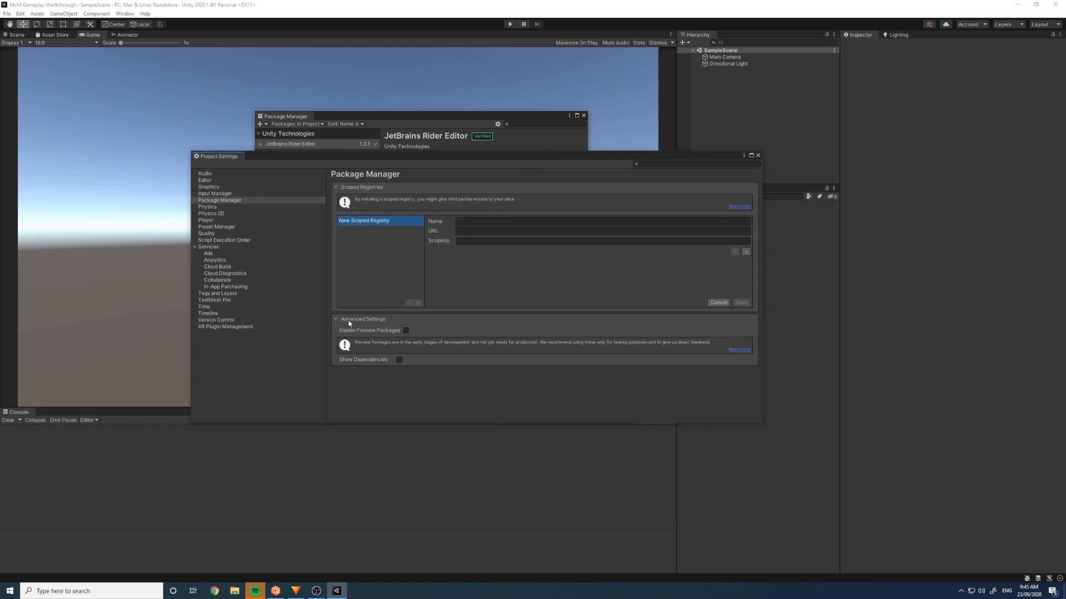
click(406, 331)
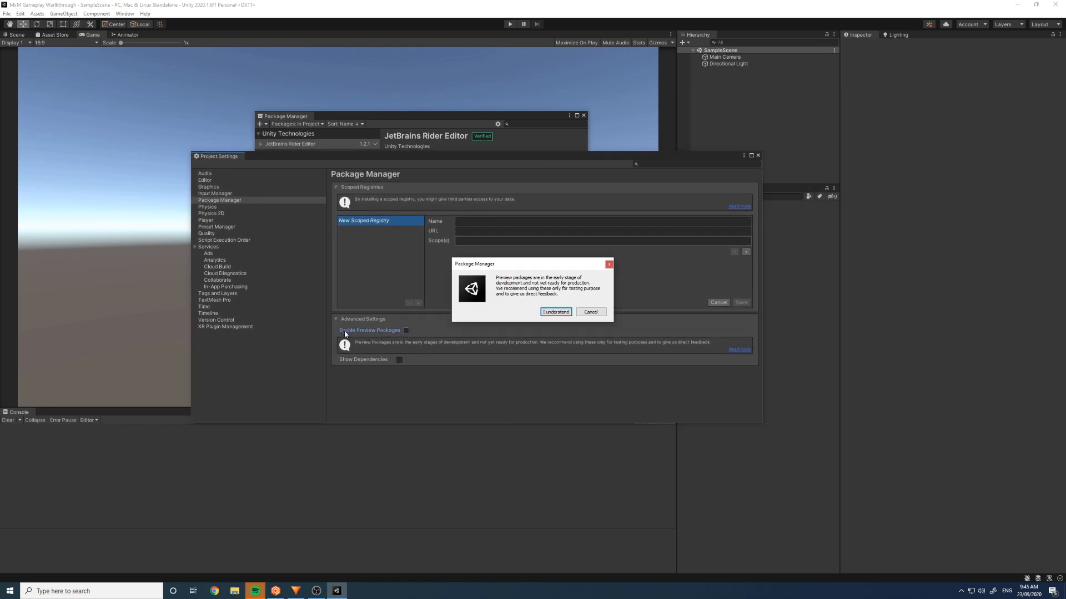
click(558, 313)
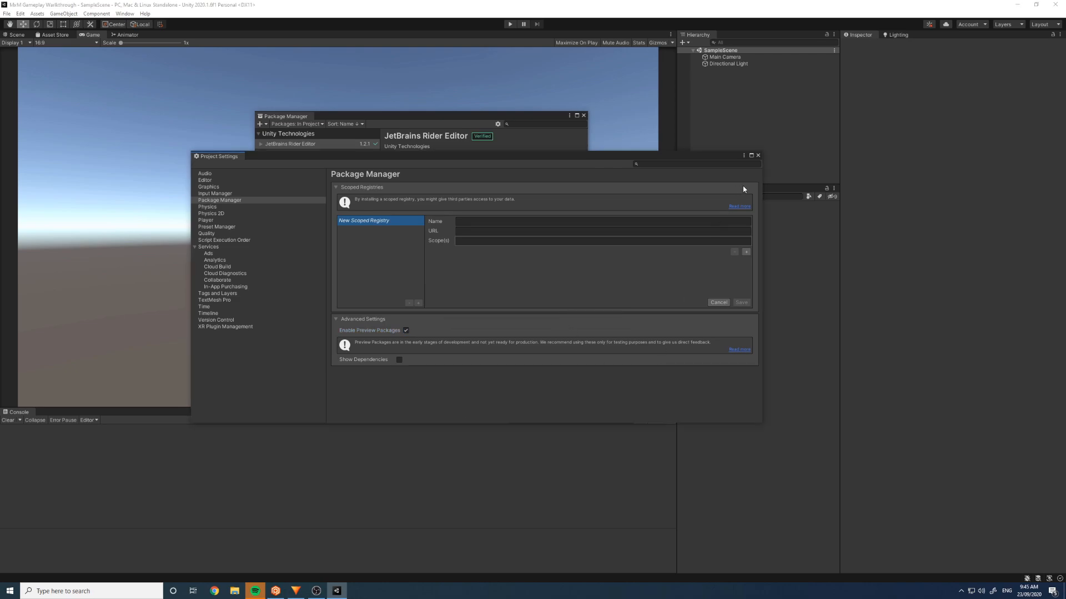
click(758, 156)
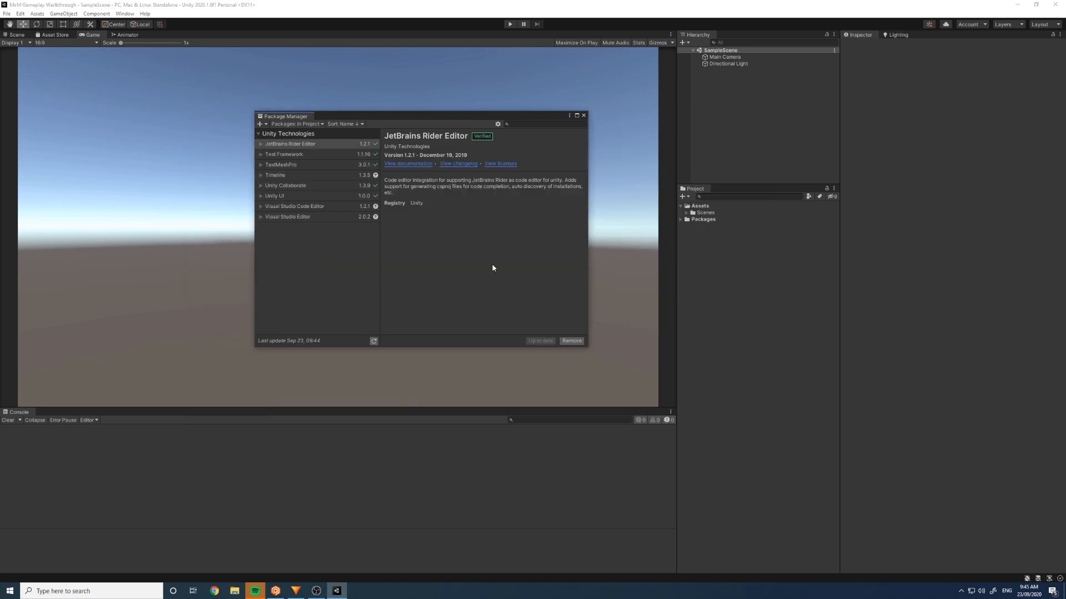
- Enlarge the Package Manager window and show the packages from the Unity Registry
drag(587, 349, 724, 373)
drag(527, 121, 408, 114)
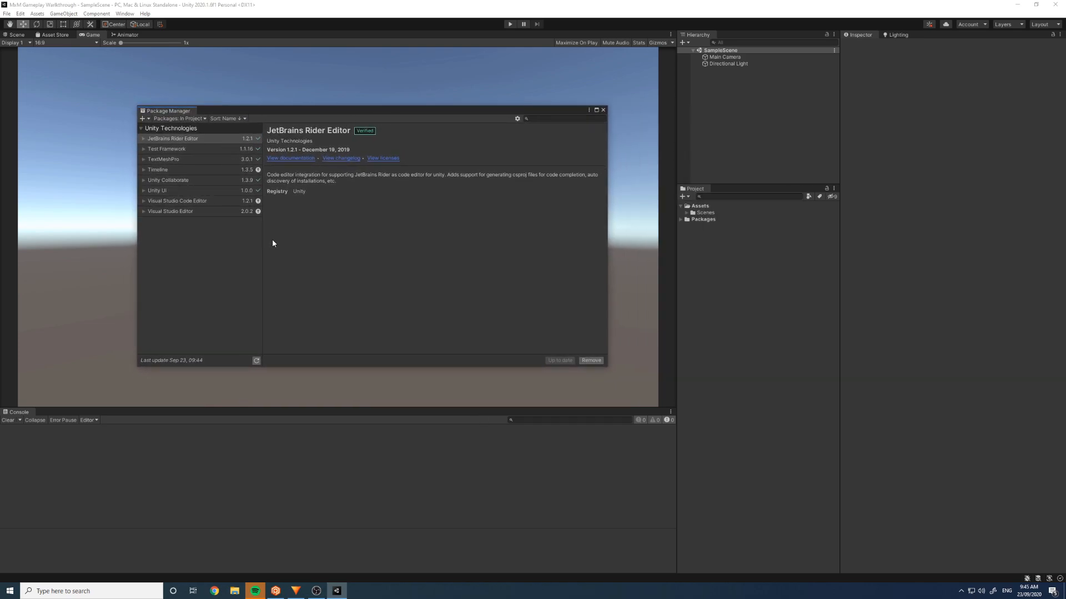
click(176, 119)
click(173, 130)
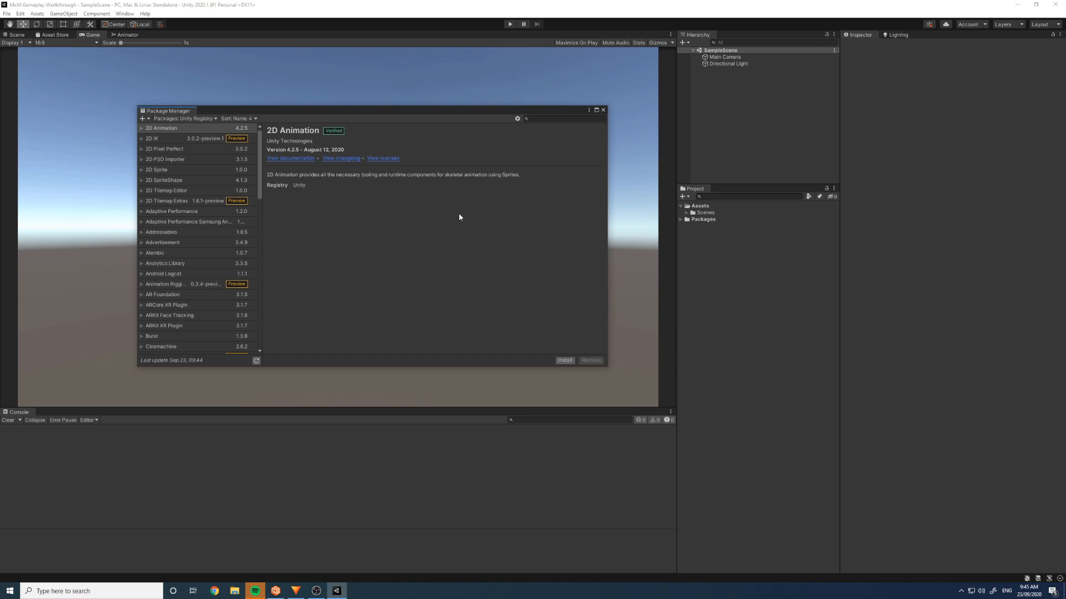
- Search the Unity Registry for "Mathem" and "Collections", then clear the search
click(546, 118)
text(Mathem)
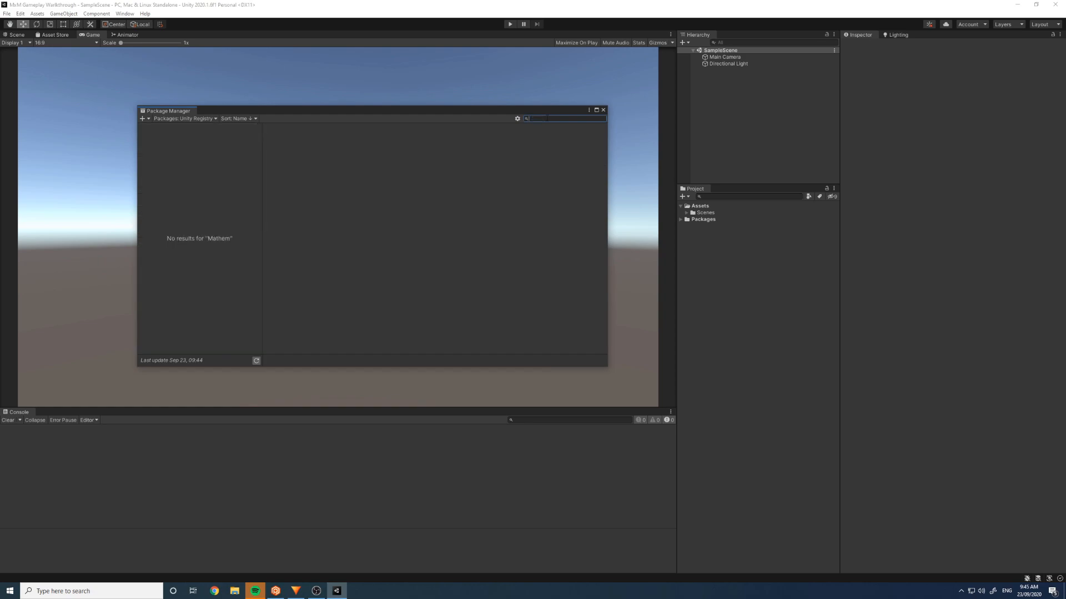
text(Collections)
key(BackSpace)
key(BackSpace)
key(BackSpace)
key(BackSpace)
key(BackSpace)
key(BackSpace)
key(BackSpace)
key(BackSpace)
key(BackSpace)
key(BackSpace)
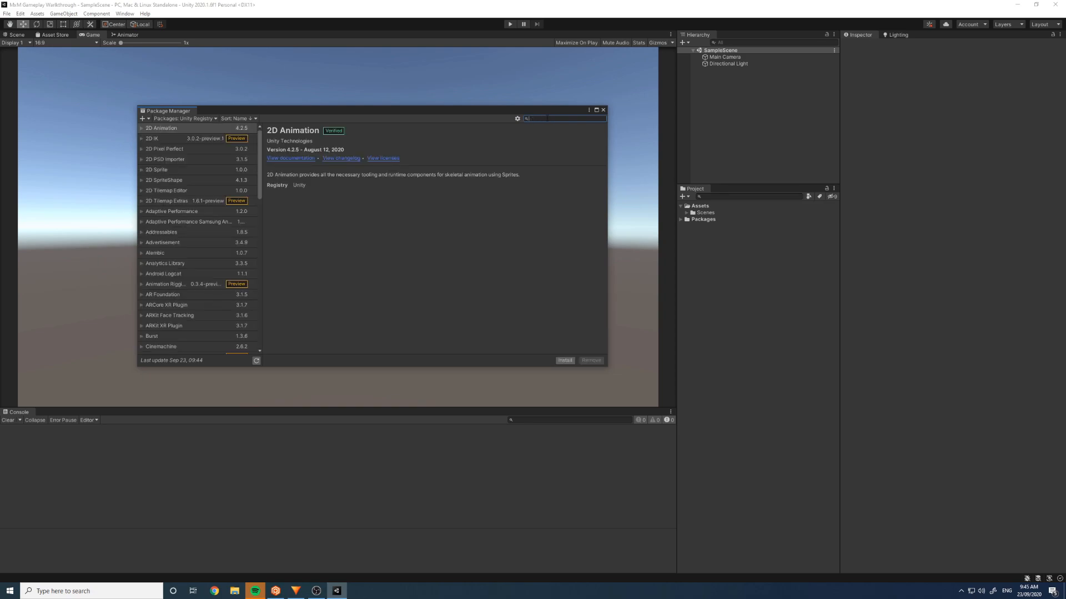
- Find the Burst package in the Unity Registry and install version 1.3.6
text(Burst)
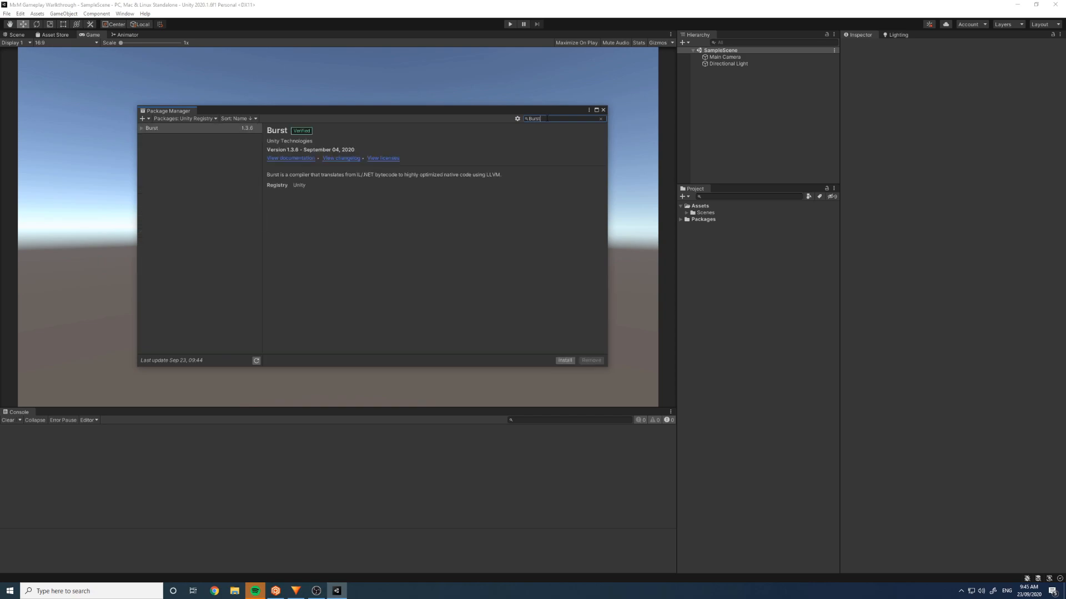
click(566, 361)
- Find the Jobs preview package in the Unity Registry, expand its versions and install 0.5.0-preview.14
click(596, 118)
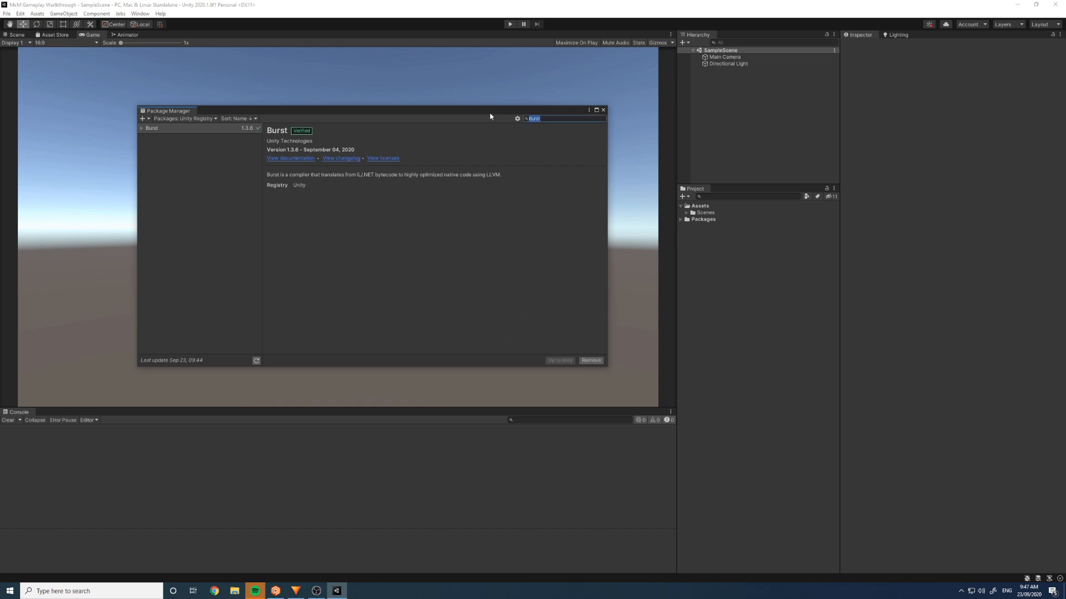
text(Job)
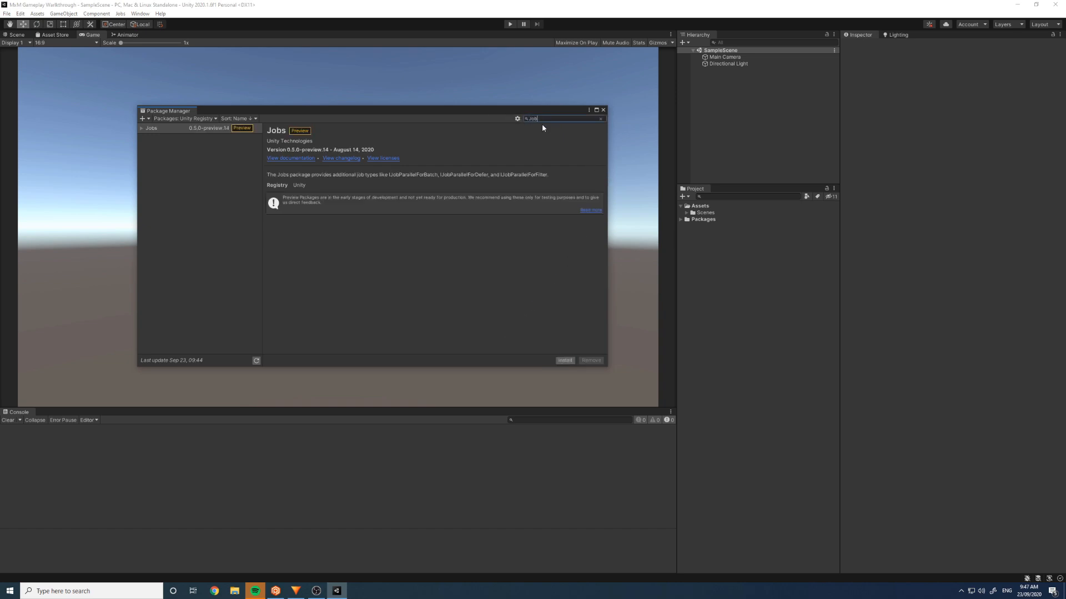
click(189, 129)
click(142, 129)
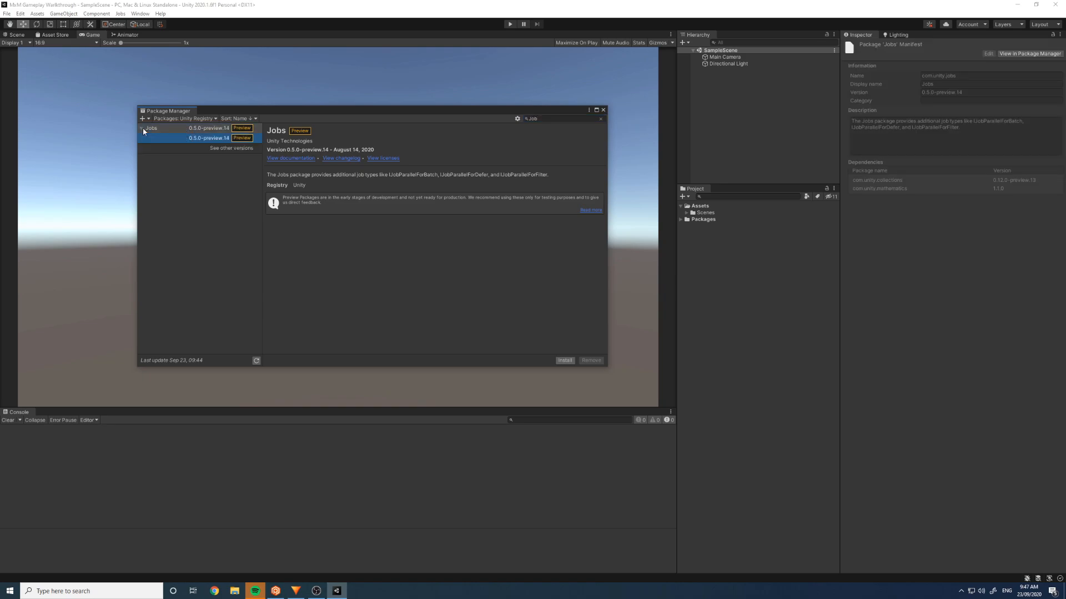
drag(471, 179, 437, 176)
click(494, 179)
click(432, 187)
drag(435, 177, 403, 177)
click(433, 194)
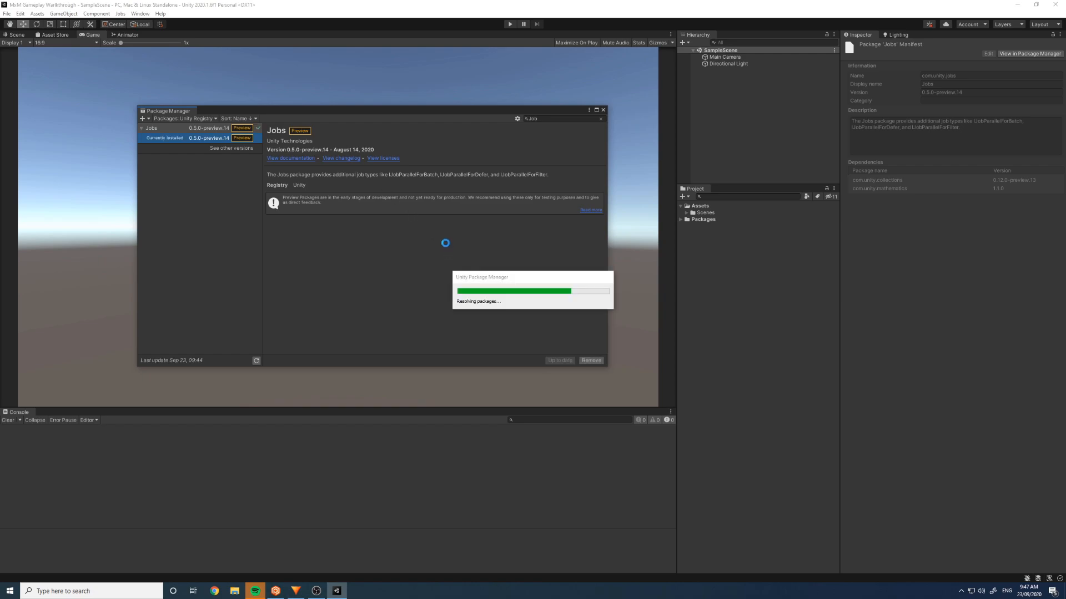
- Find the Cinemachine package in the Unity Registry and install version 2.6.2
click(522, 117)
text(Cinem)
click(565, 361)
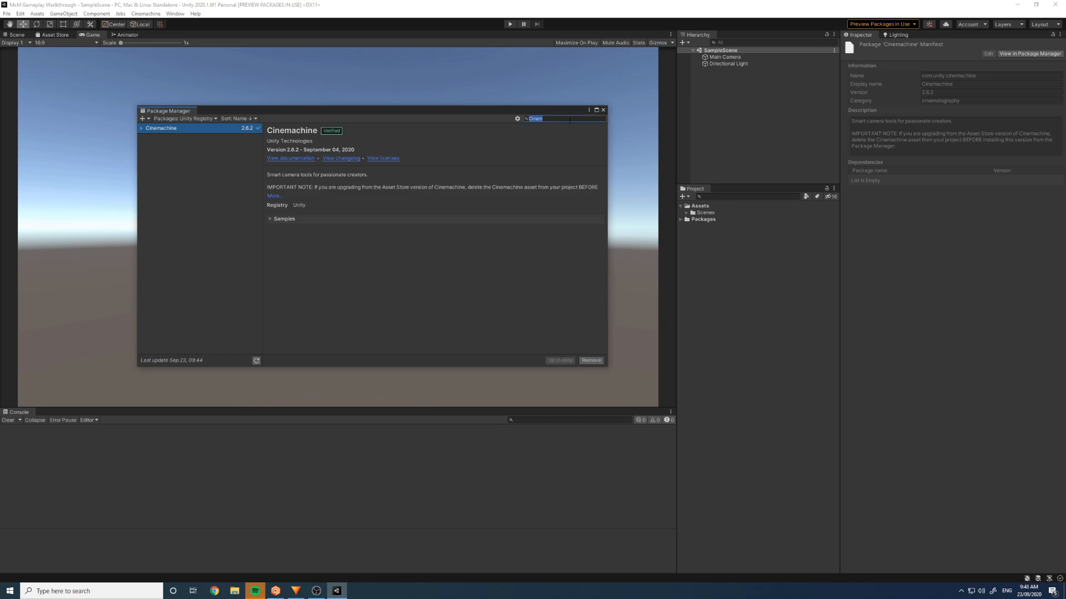
- Switch the package source to My Assets and sign in to the Unity account to look for Bolt
text(Bolt)
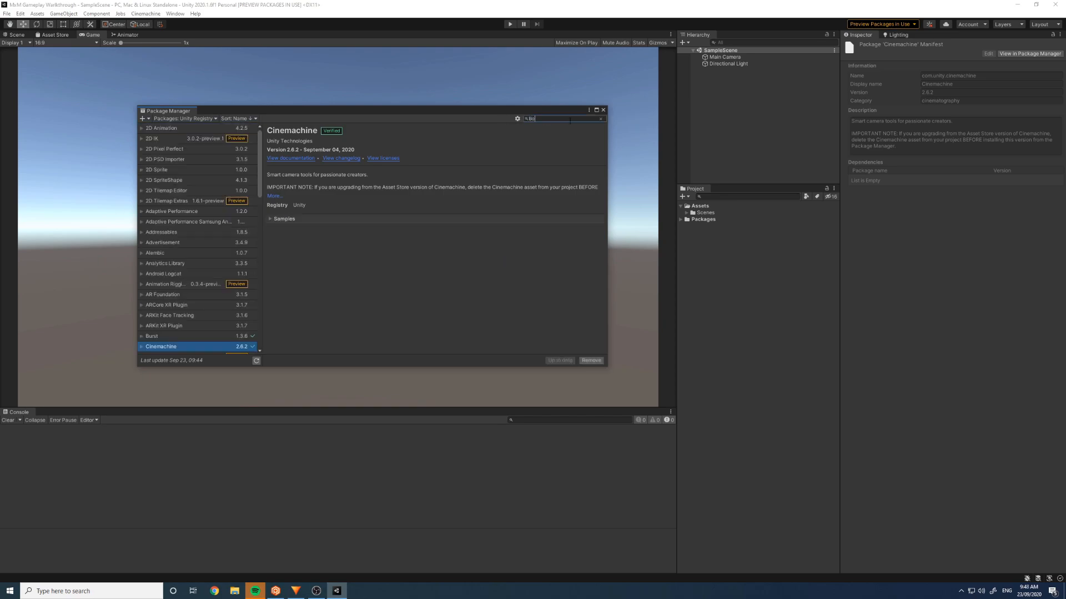
click(186, 118)
click(183, 150)
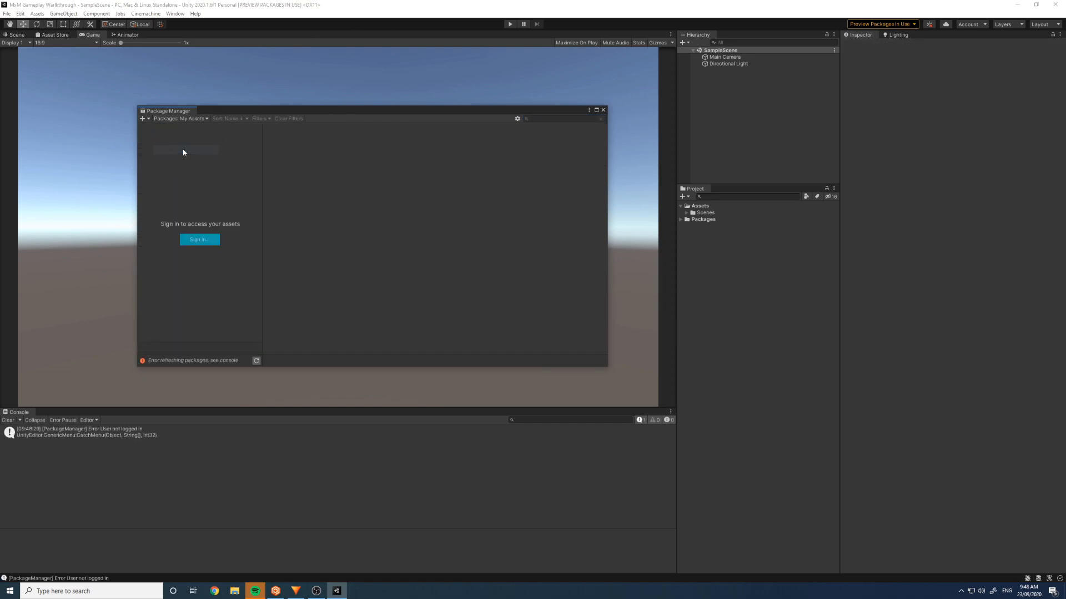
click(199, 240)
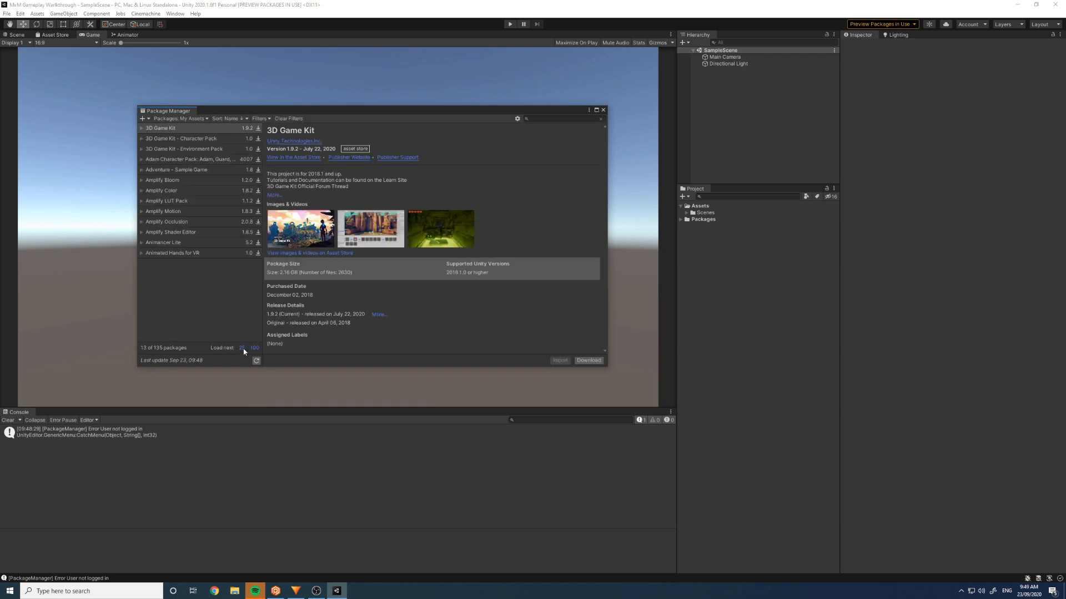
- Enlarge and reposition the Package Manager window, and load the next 100 packages of My Assets
drag(607, 367, 640, 395)
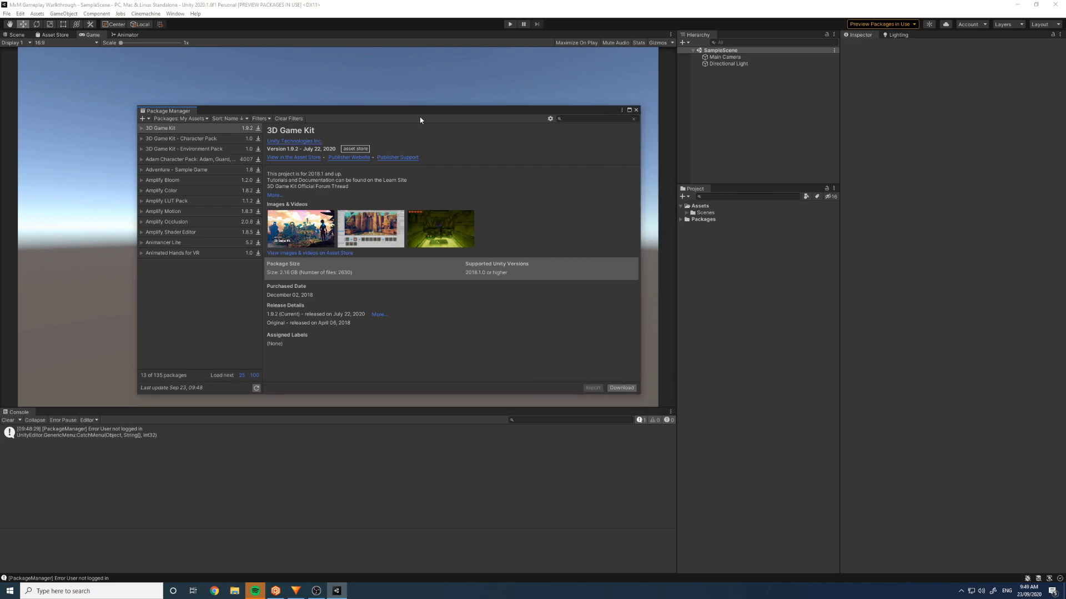
drag(458, 113, 538, 107)
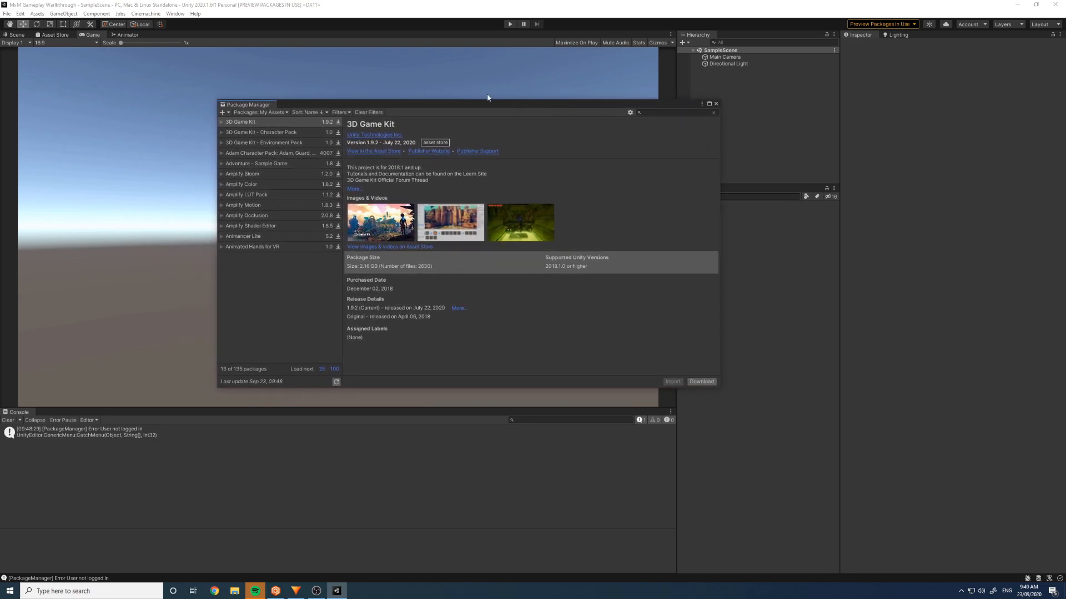
click(335, 370)
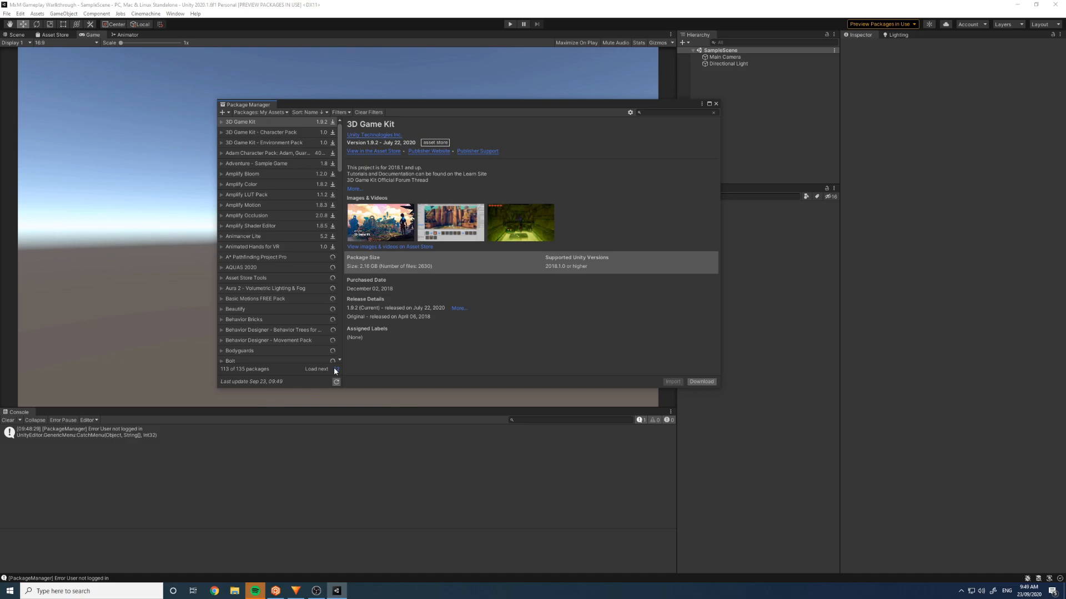
- Download Bolt 1.4.12 by Unity Technologies, rather than the deprecated Bolt for Ludiq, and import it into the project
scroll(277, 250, down, 3)
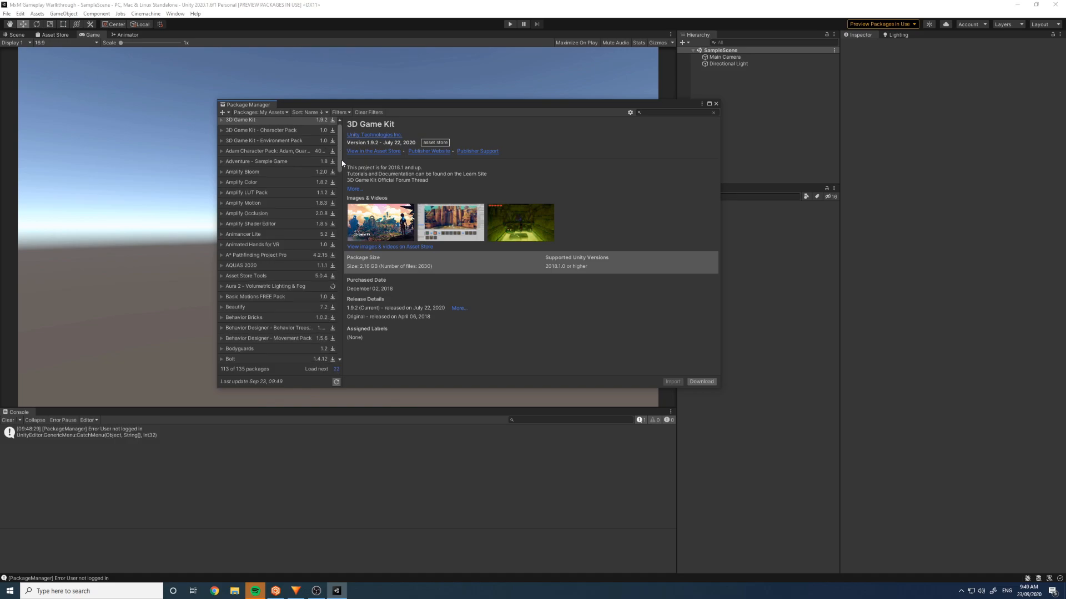
click(237, 310)
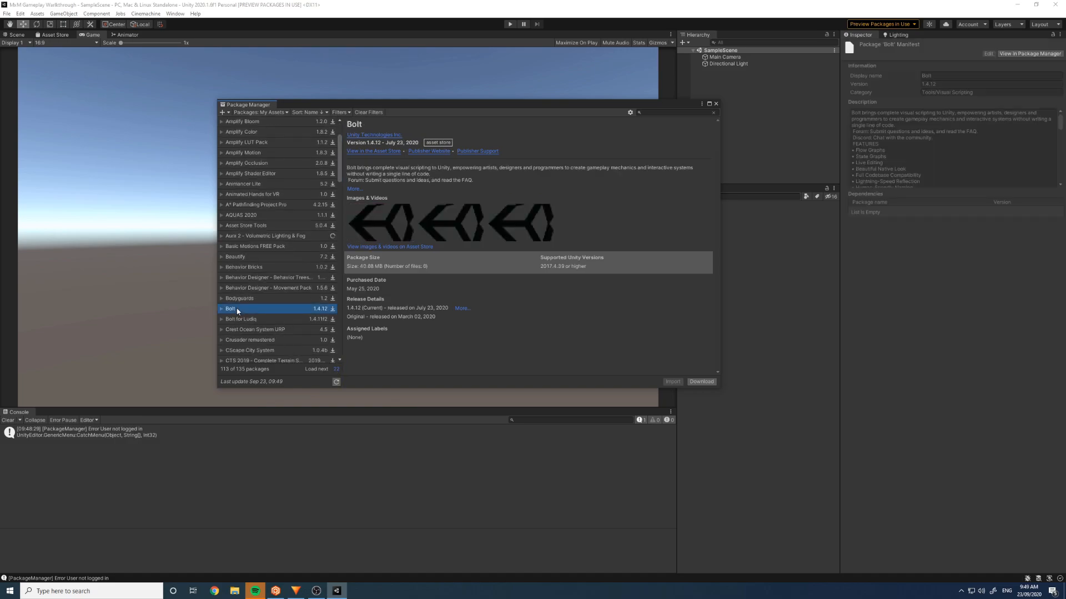
click(244, 321)
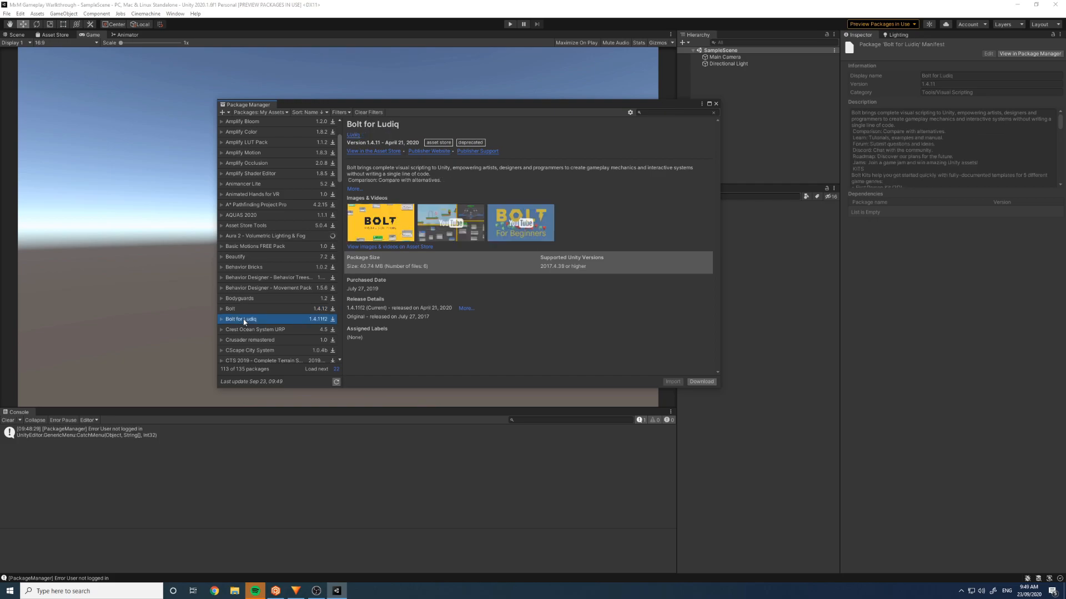
click(247, 310)
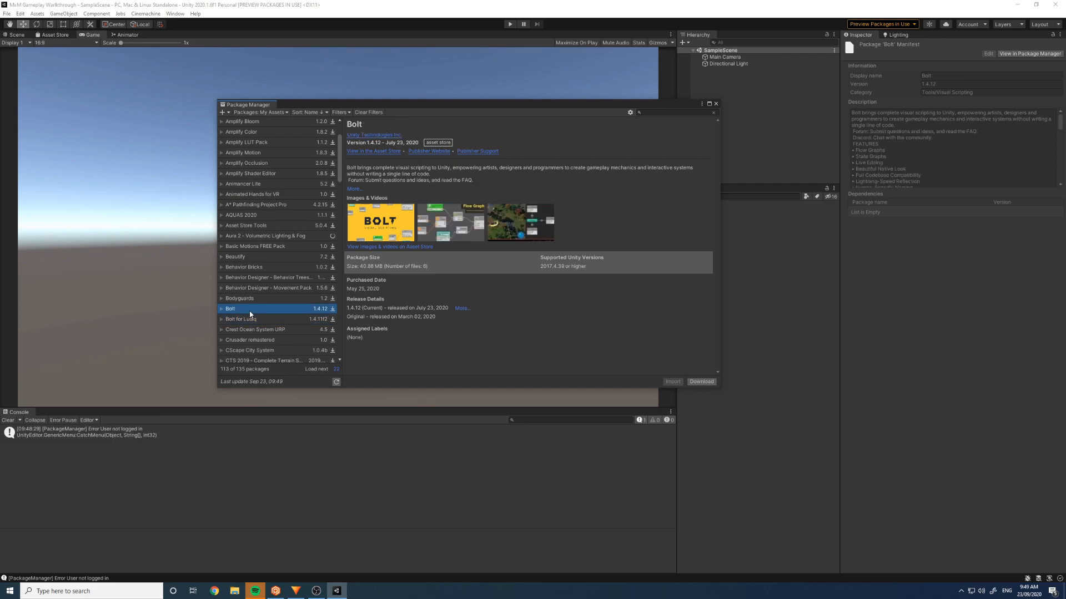
click(699, 383)
click(673, 383)
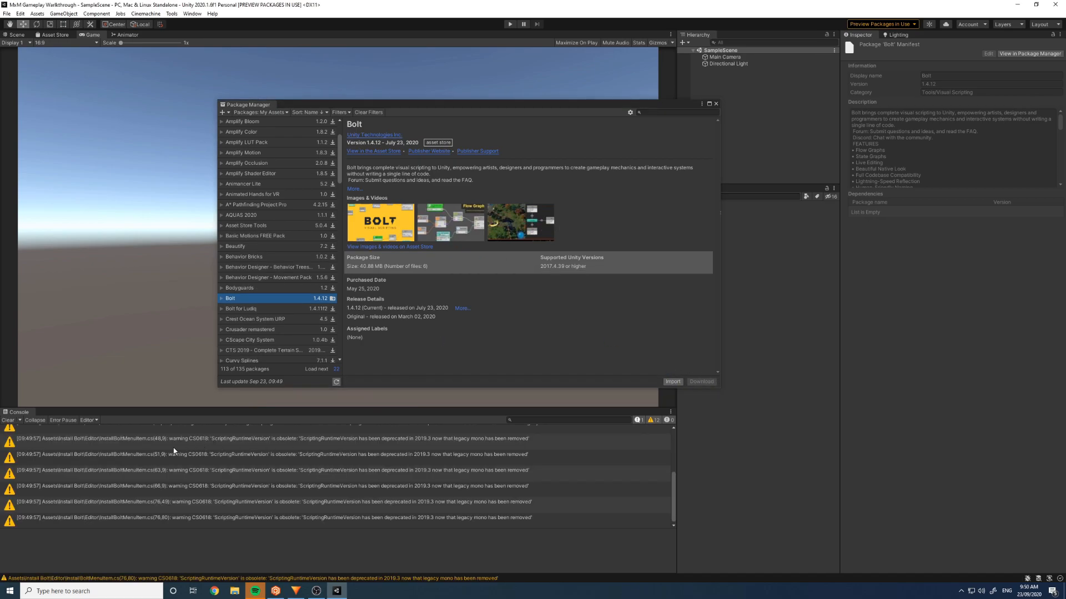
- Look through the My Assets list for the Motion Matching package and load the remaining 22 packages
scroll(311, 303, up, 3)
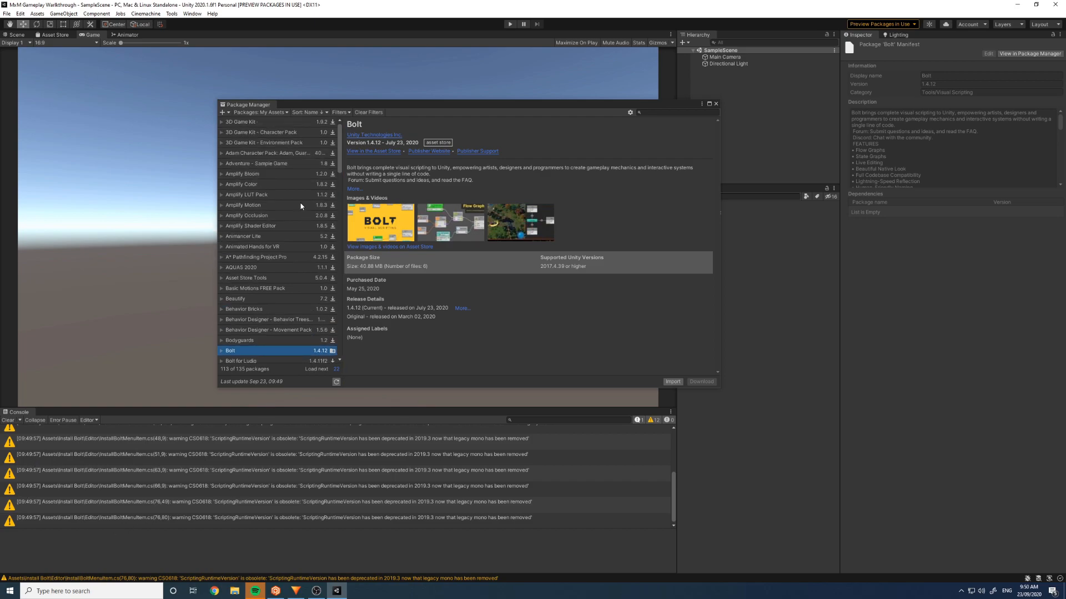
scroll(298, 209, down, 5)
scroll(299, 208, up, 5)
scroll(312, 205, down, 1)
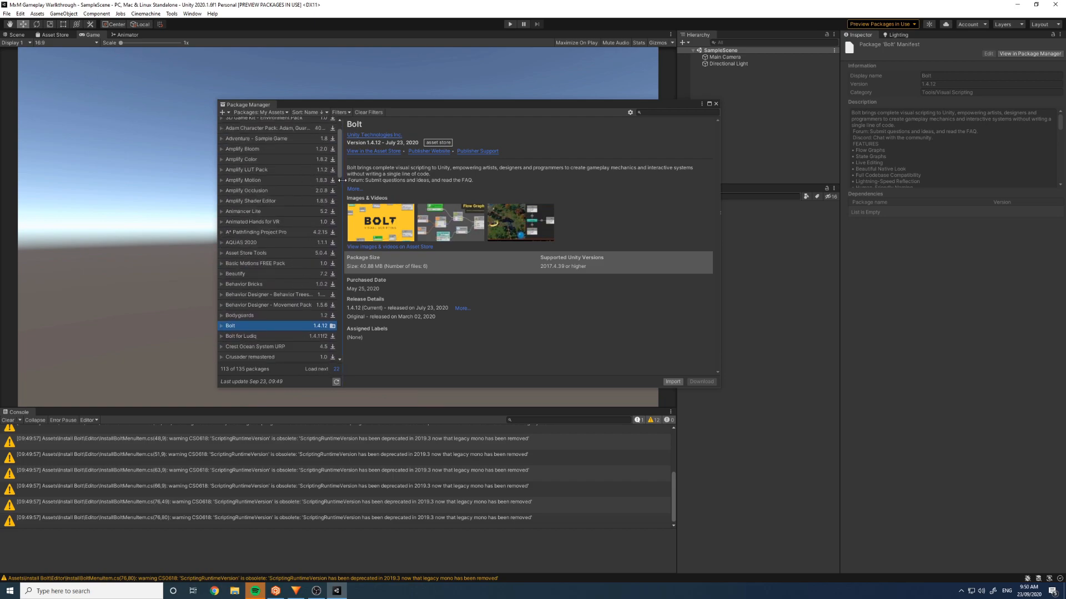
drag(341, 175, 339, 200)
scroll(329, 272, down, 5)
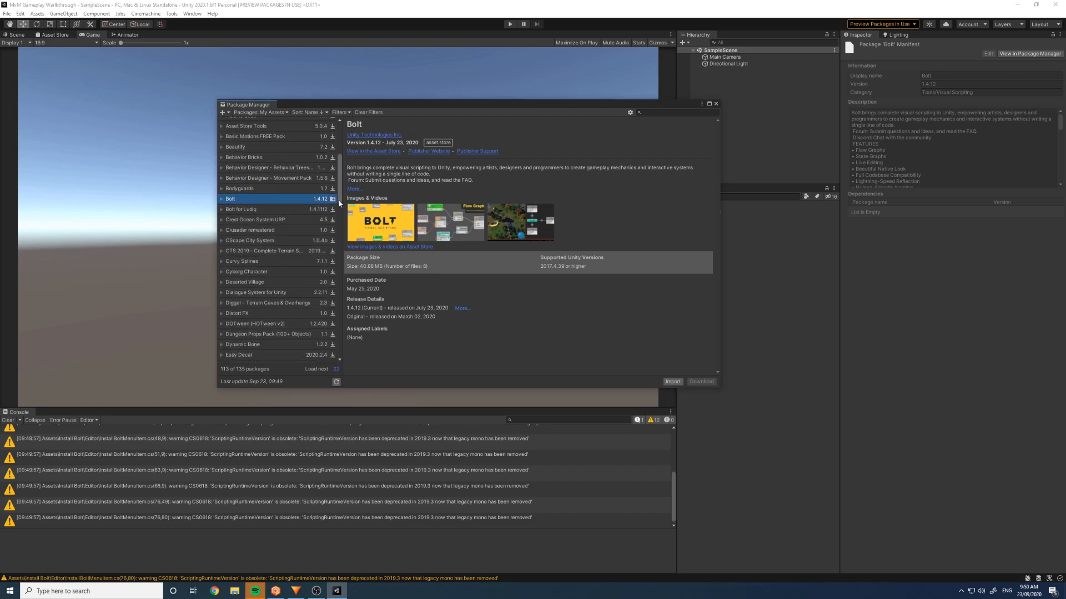
click(335, 370)
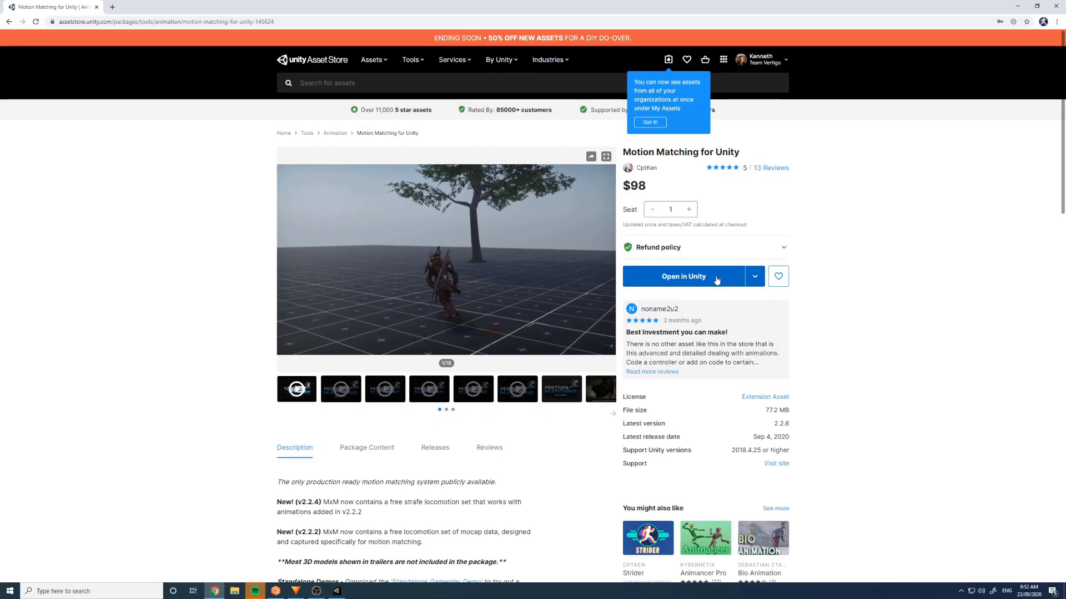
- Open Motion Matching for Unity from its Asset Store page in the Unity Editor and dismiss the purchase-details error
click(715, 277)
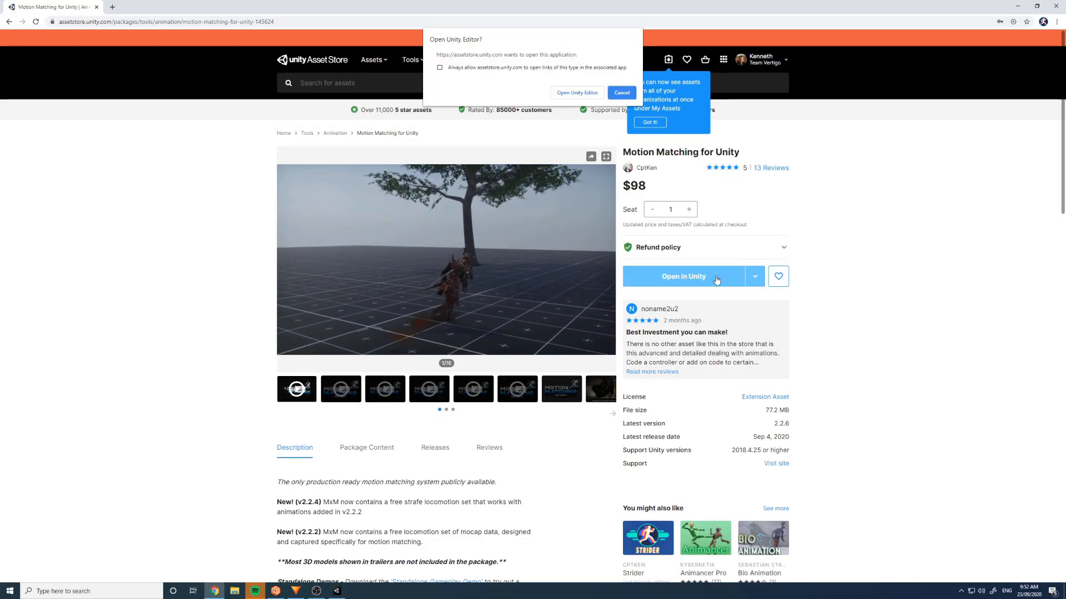
click(580, 90)
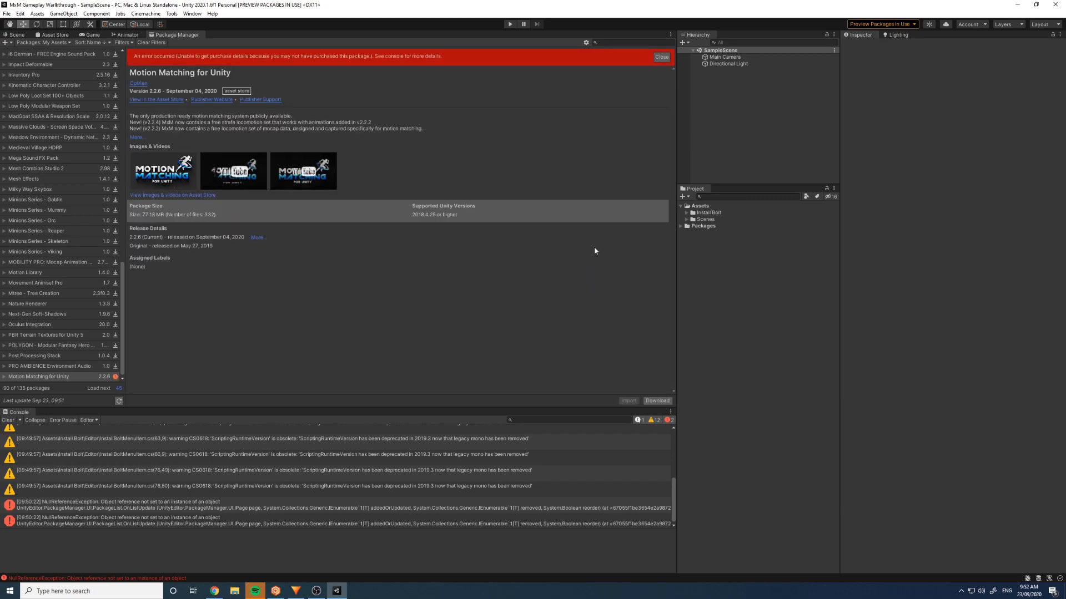
click(662, 57)
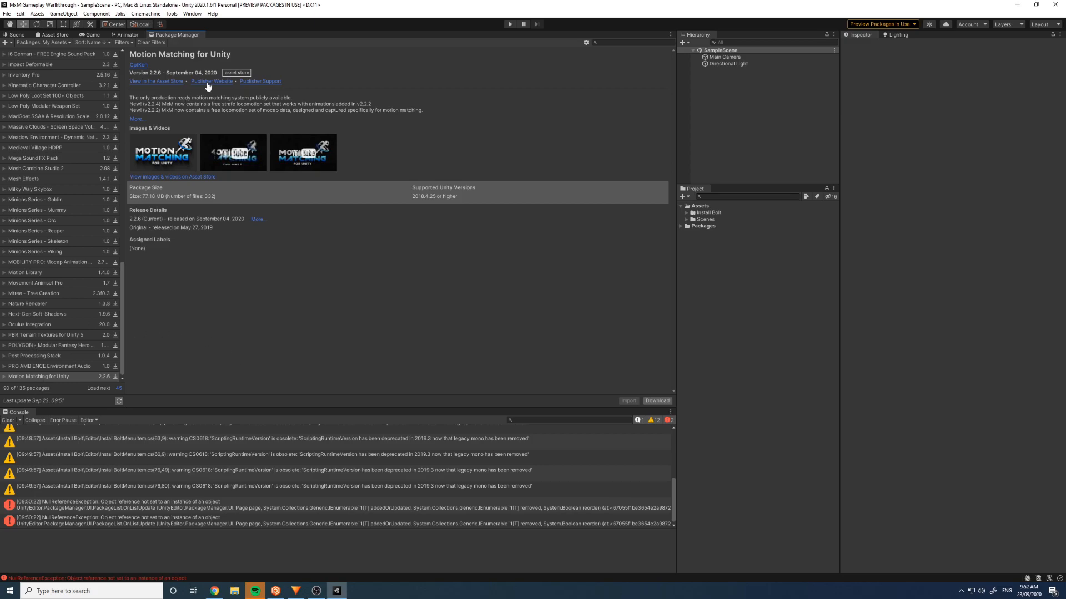
- Download Motion Matching for Unity 2.2.6 and import all of its files into the project
click(664, 402)
click(629, 402)
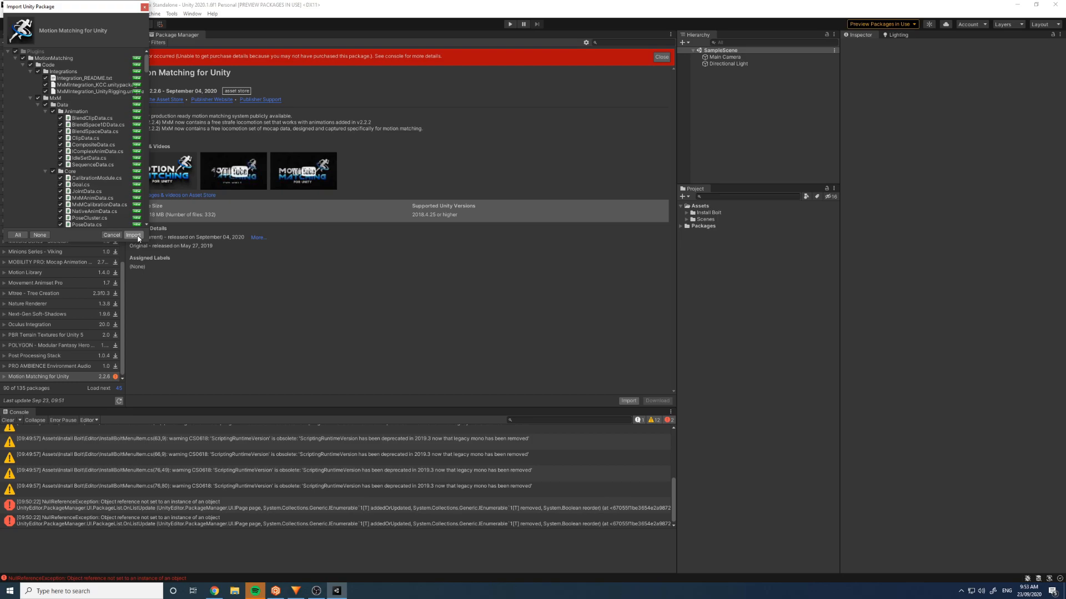
click(133, 235)
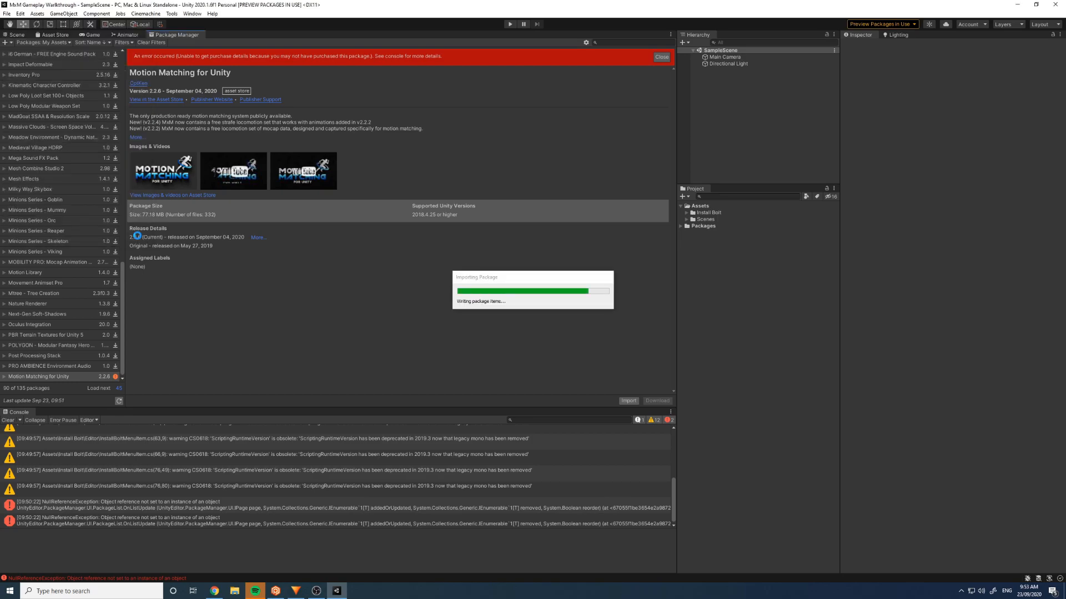
click(662, 57)
- Close the Package Manager to return to the Scene view, and clear the console messages
right_click(187, 35)
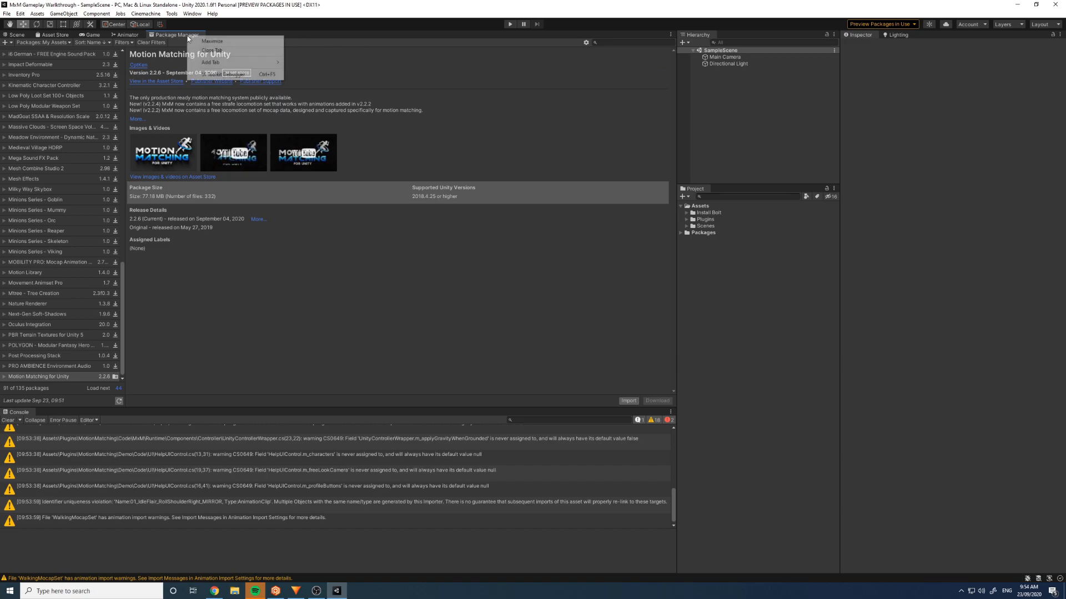
click(220, 51)
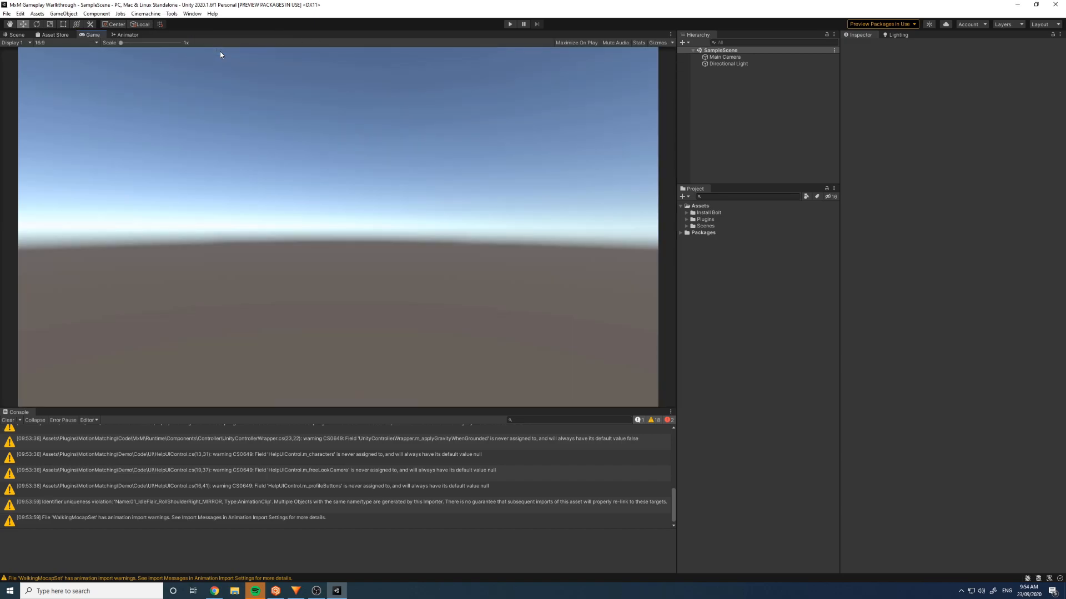
click(54, 35)
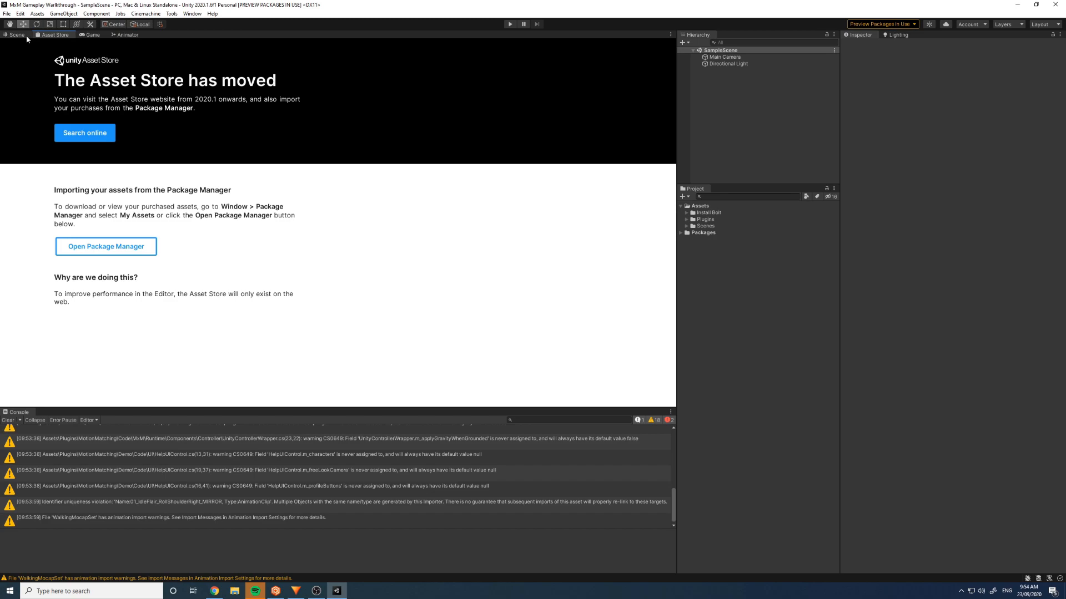
click(19, 35)
click(729, 264)
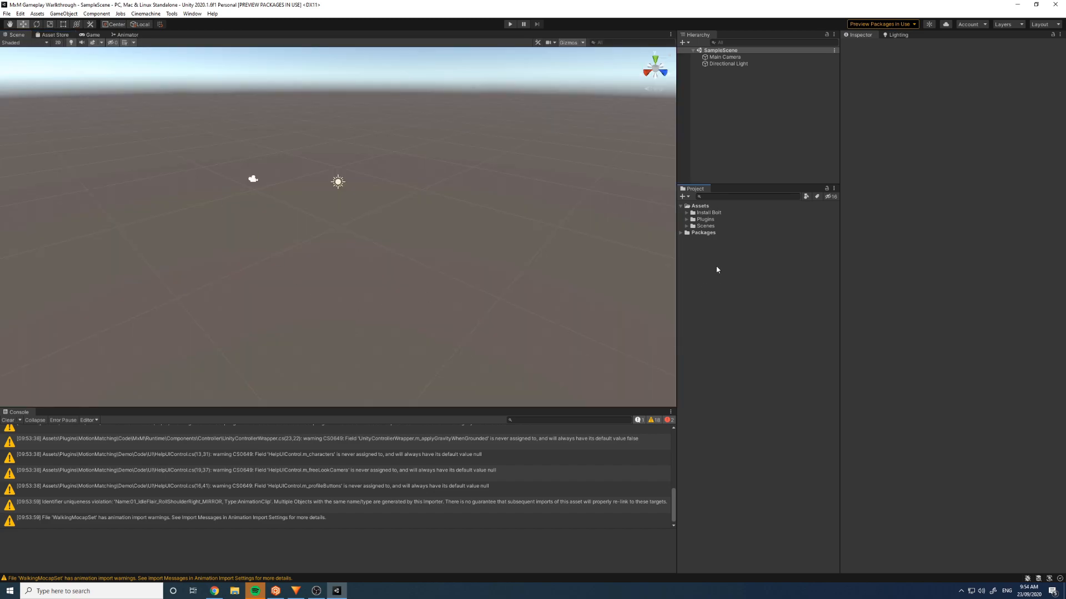
click(8, 420)
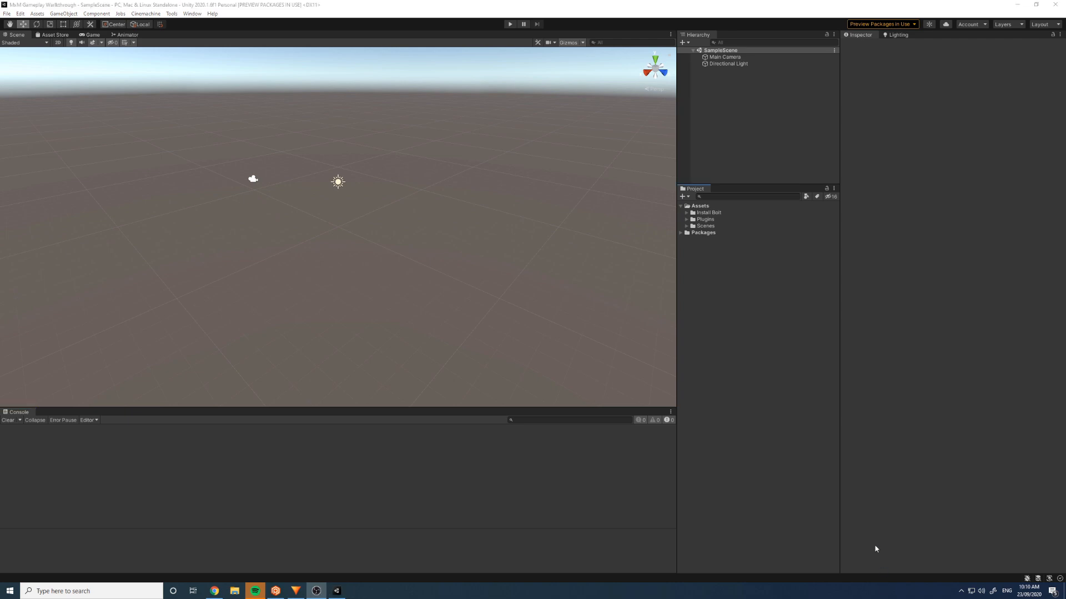
- Open the MxMDemo scene from the Scenes folder of the MotionMatching demo in Plugins
click(809, 392)
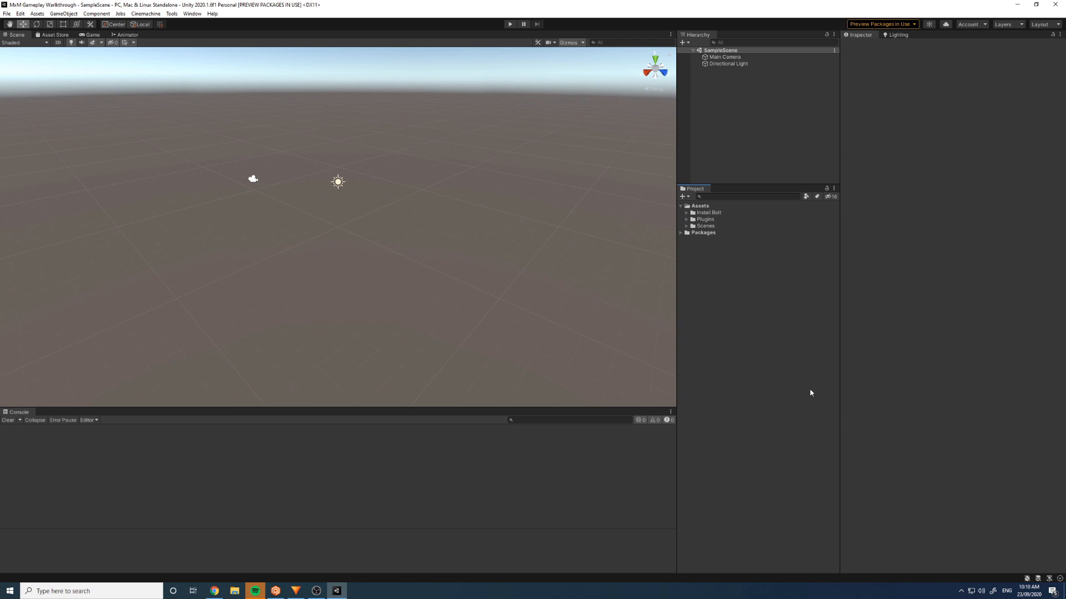
click(687, 220)
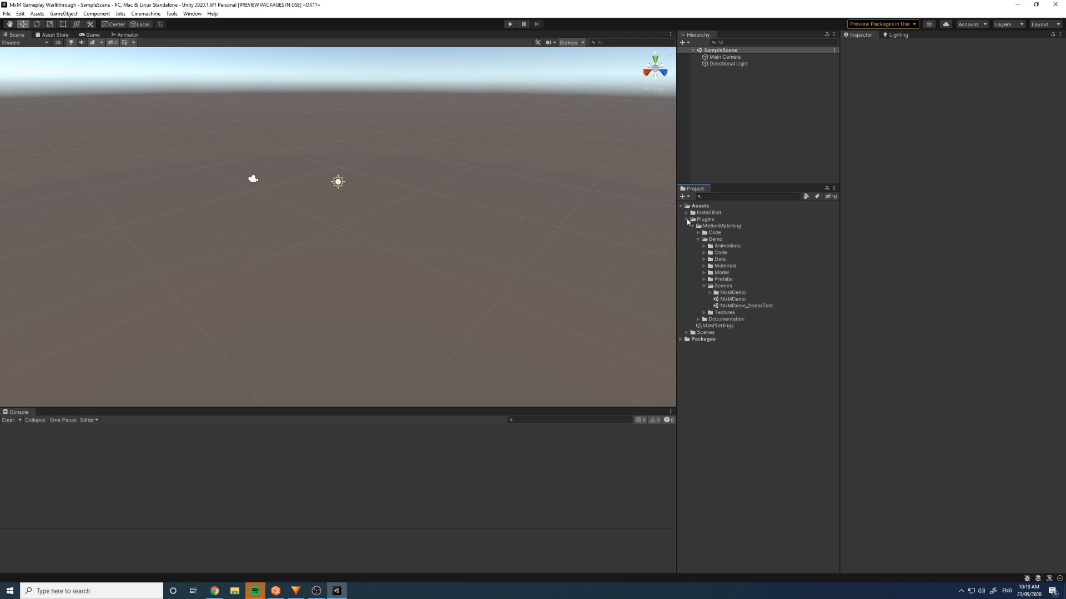
click(733, 299)
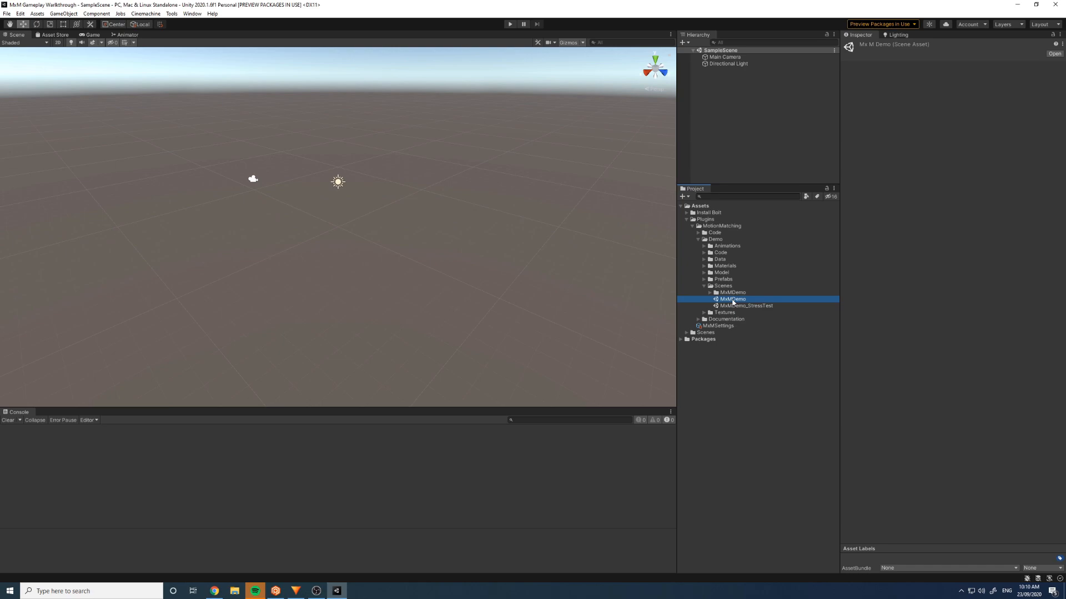
double_click(732, 300)
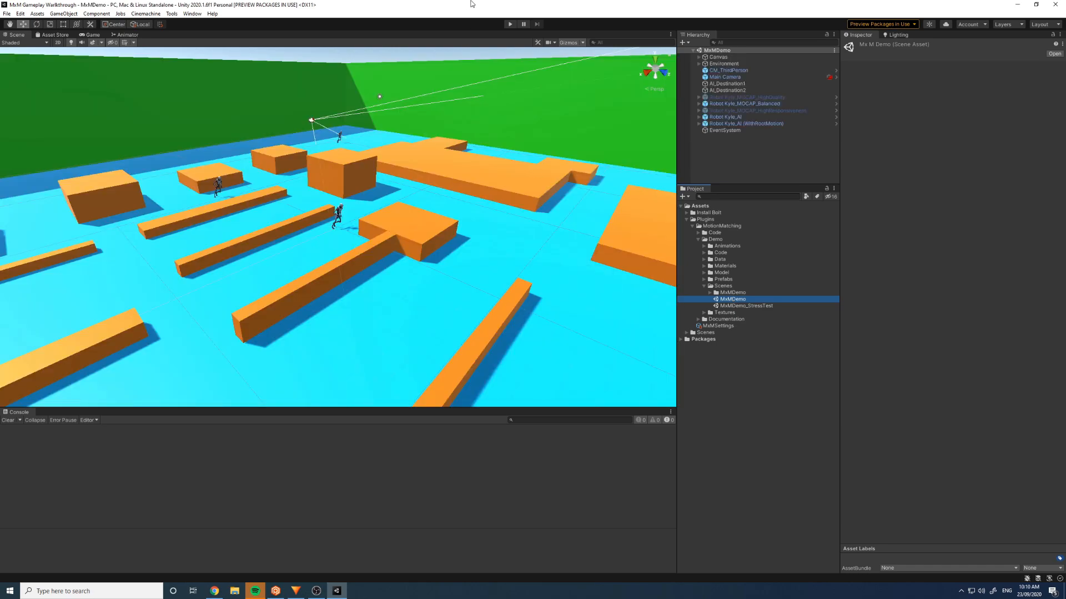
- Play the MxMDemo scene with the UI hidden, test running and jumping with the robot character, and stop playback
click(510, 24)
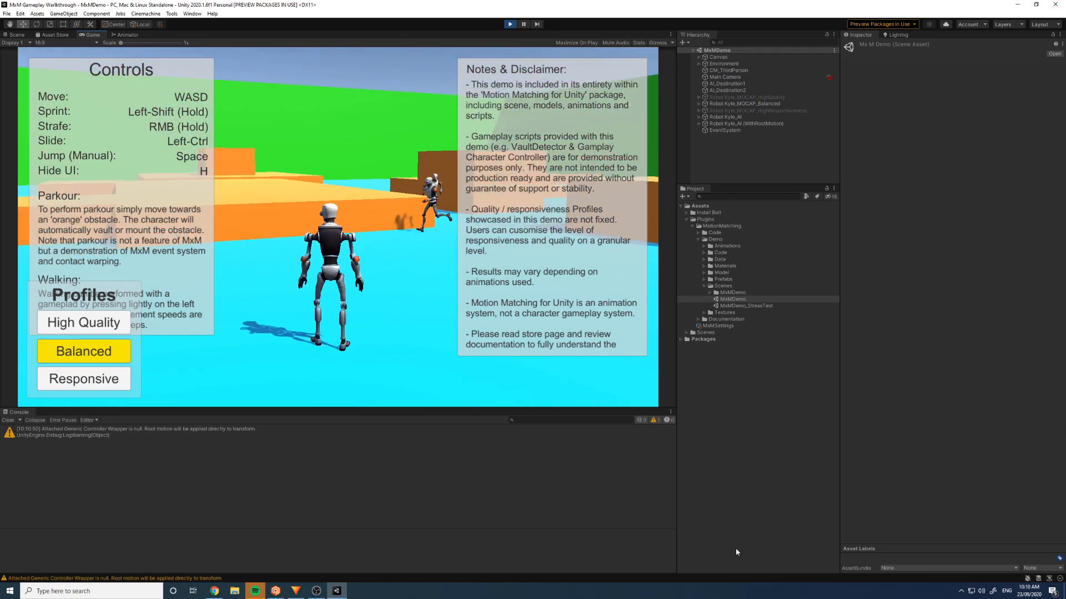
key(h)
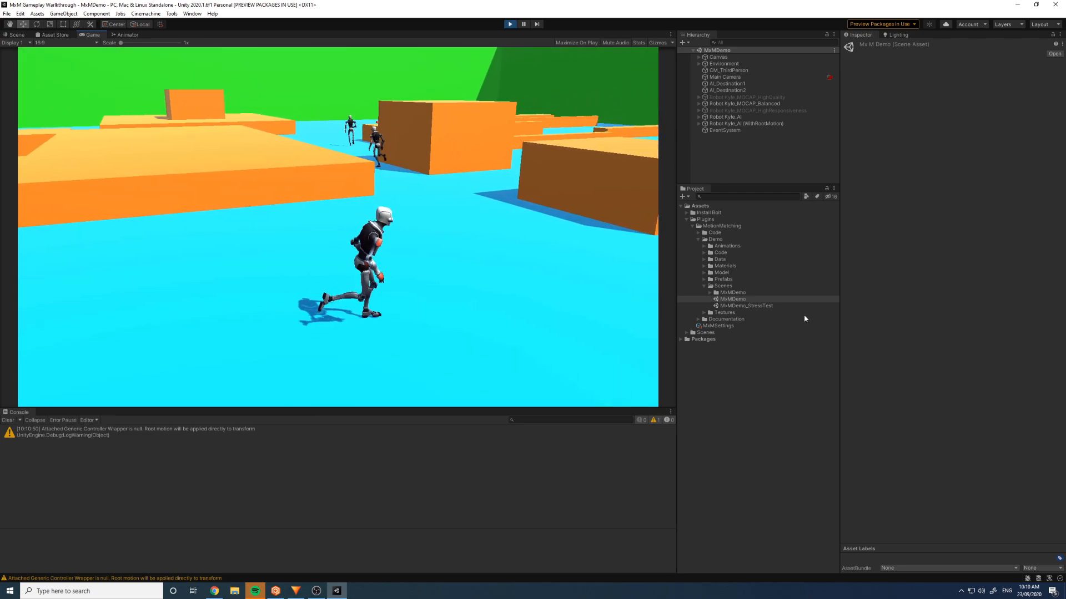
key(a)
key(w)
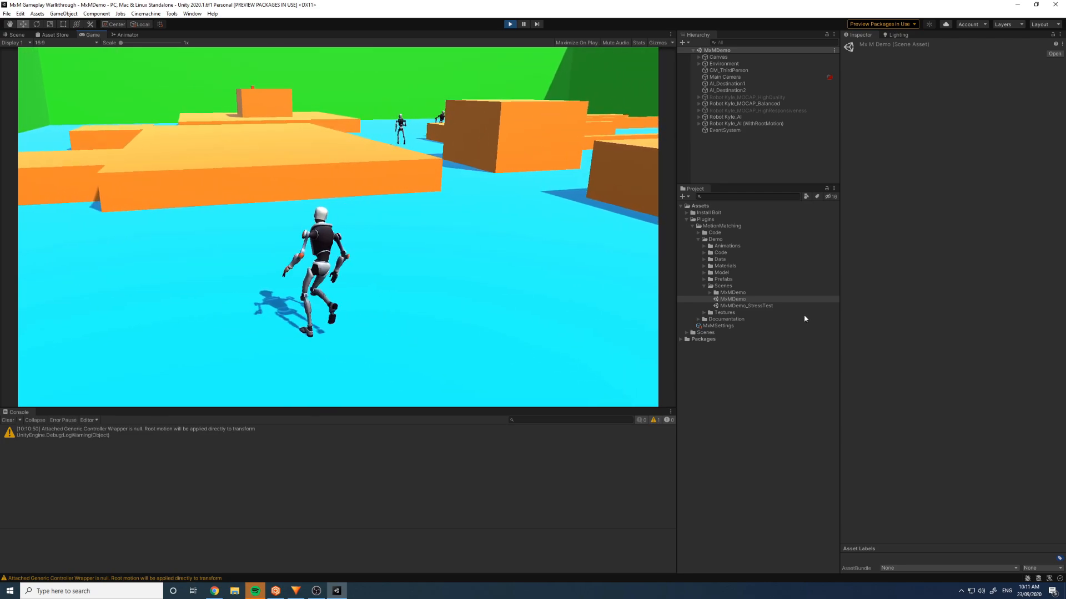
key(space)
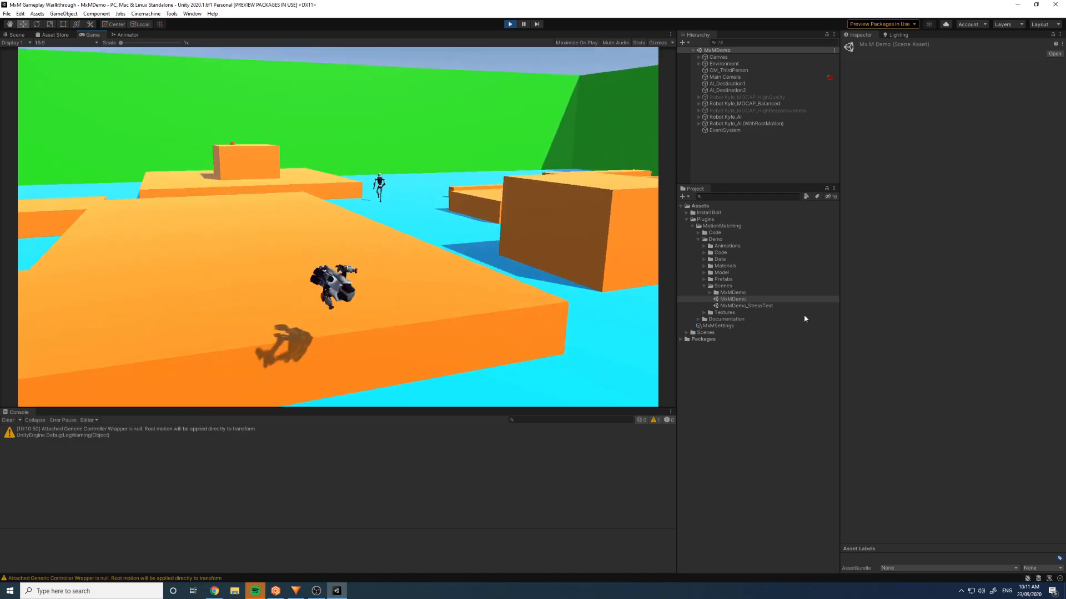
key(d)
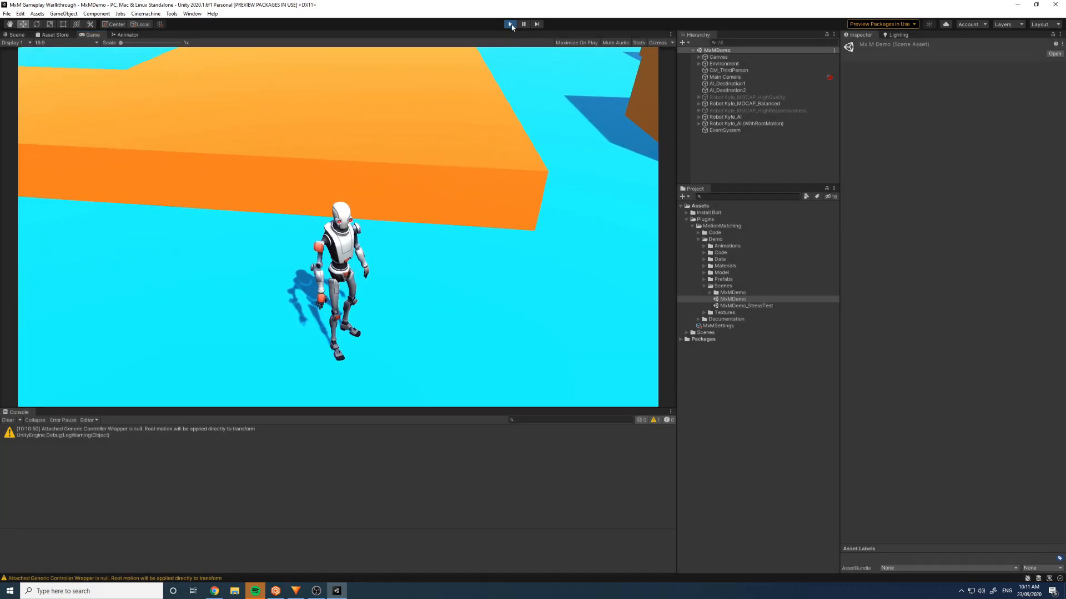
click(510, 25)
- Rename SampleScene in the project's Scenes folder to GameplayTest and open it
click(687, 333)
click(723, 340)
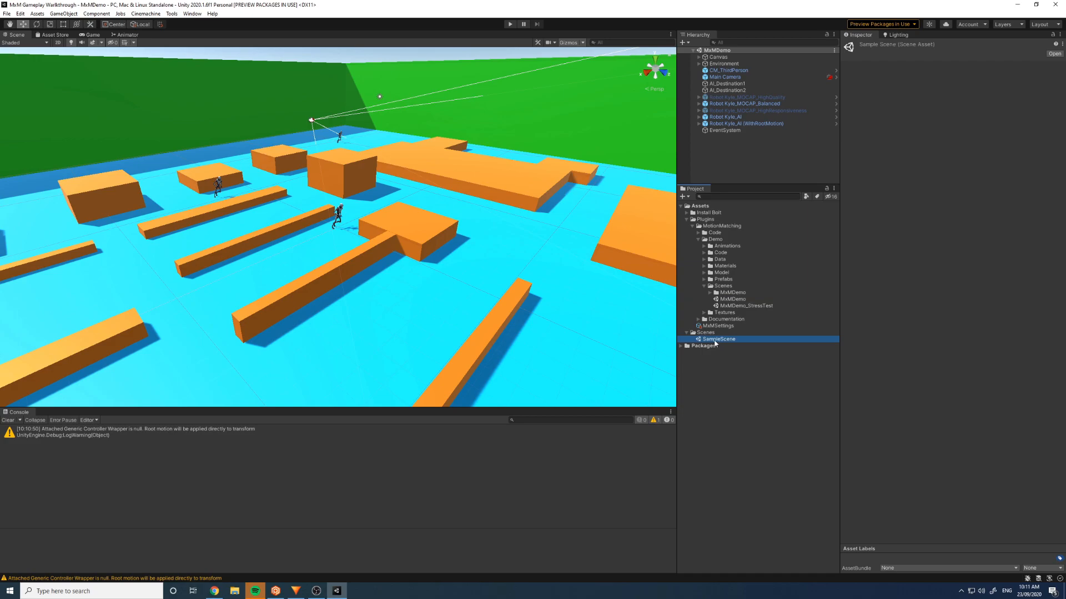
drag(720, 341, 691, 341)
key(BackSpace)
key(Return)
click(716, 340)
click(720, 341)
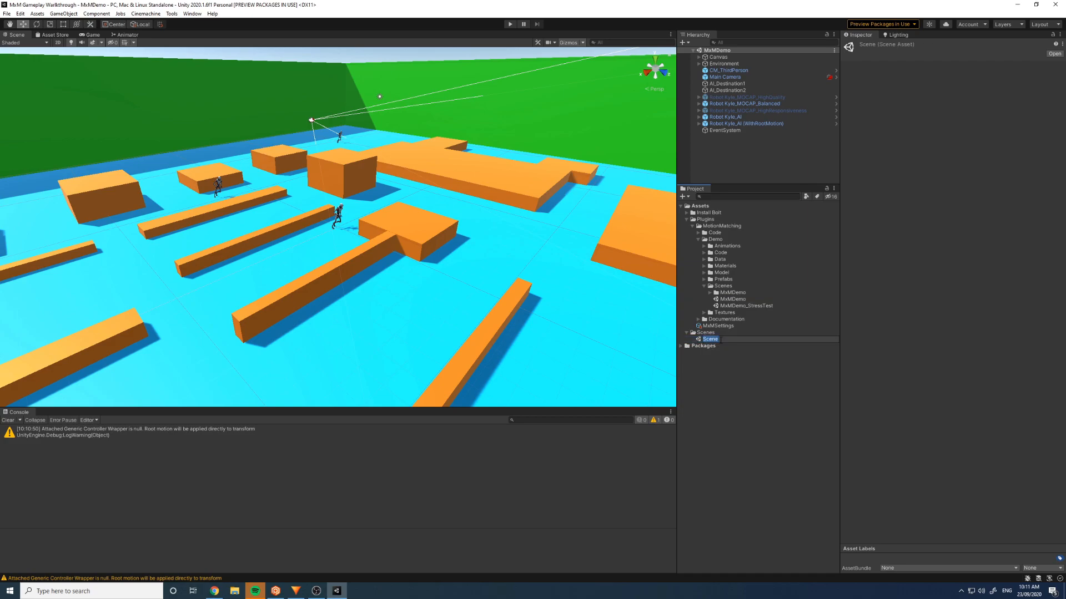
text(GameplayTest)
key(Return)
double_click(718, 339)
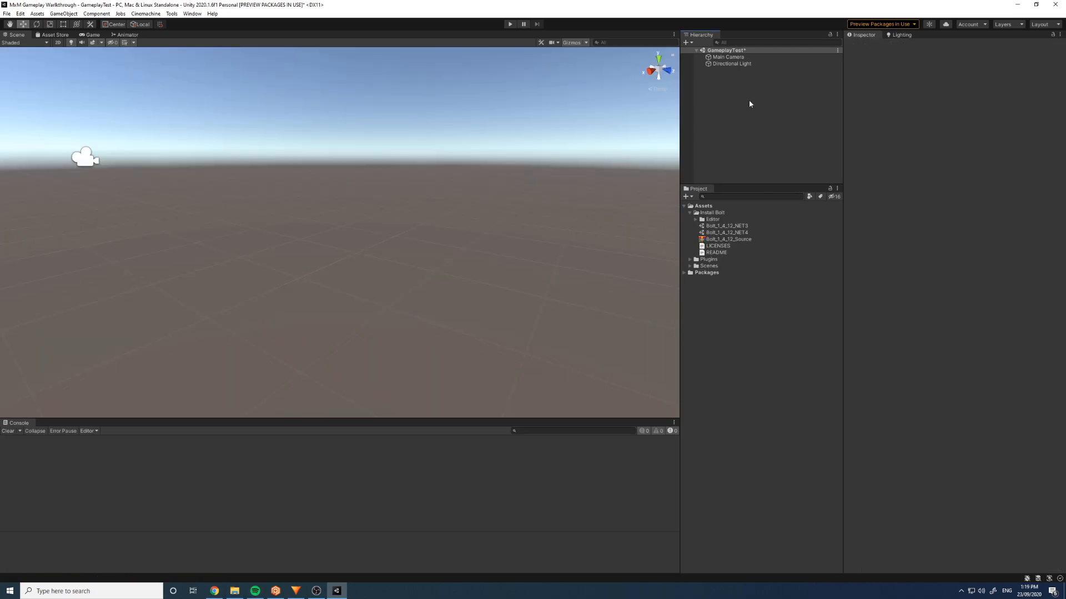
- Create an empty game object named Character in the GameplayTest scene and reset its transform
right_click(751, 102)
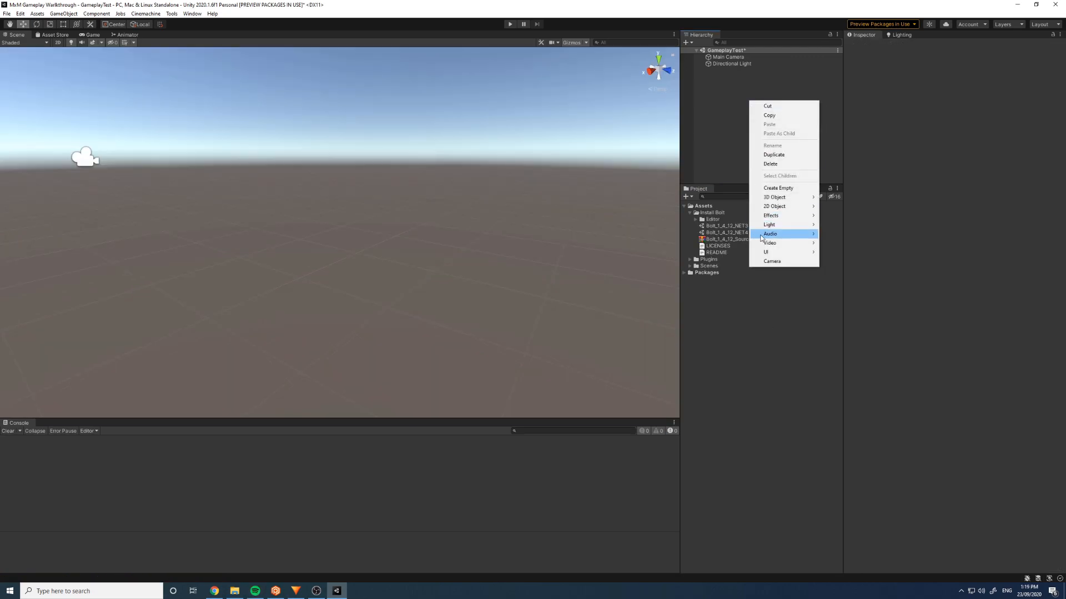
click(782, 188)
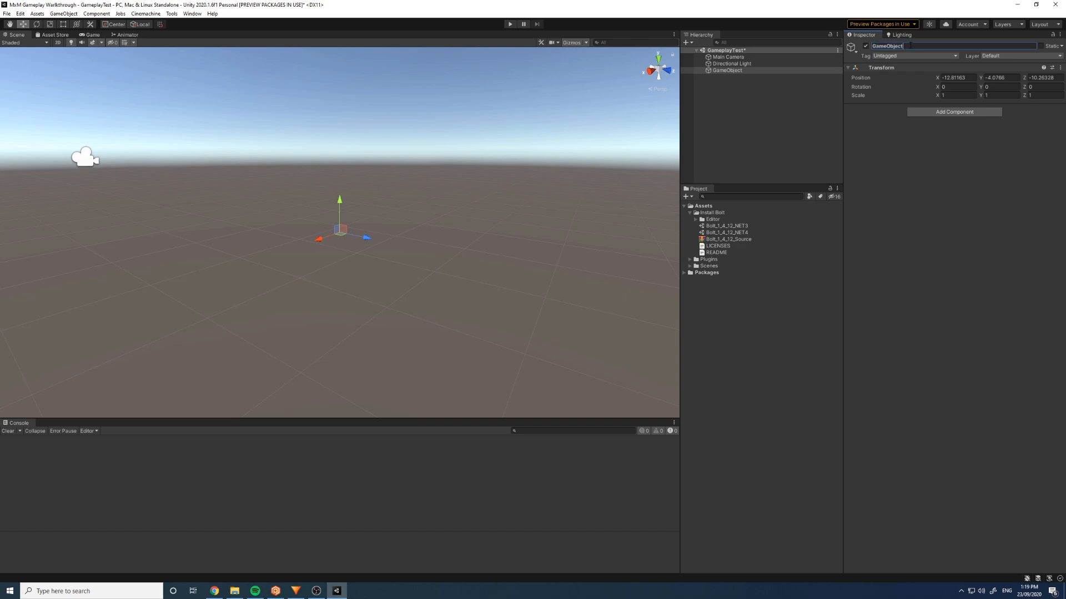
text(Character)
key(Return)
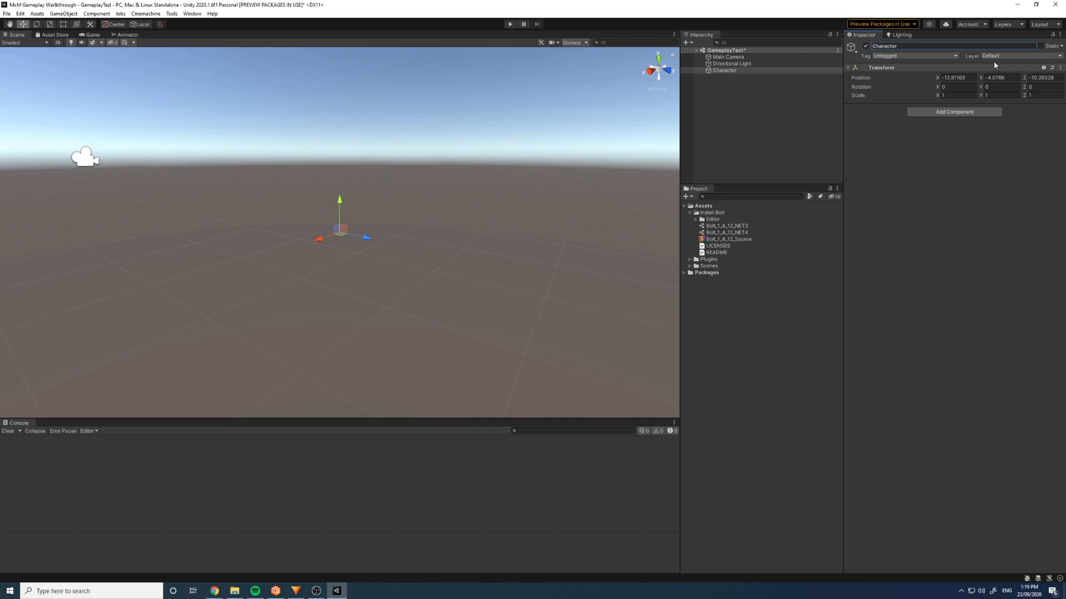
drag(898, 48, 856, 46)
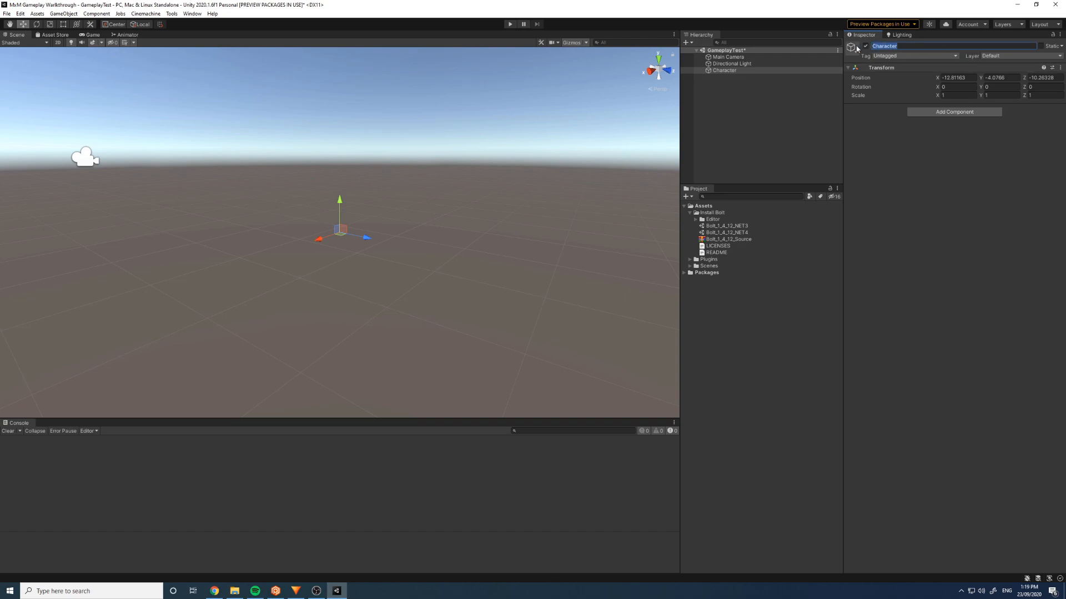
click(902, 46)
click(1060, 67)
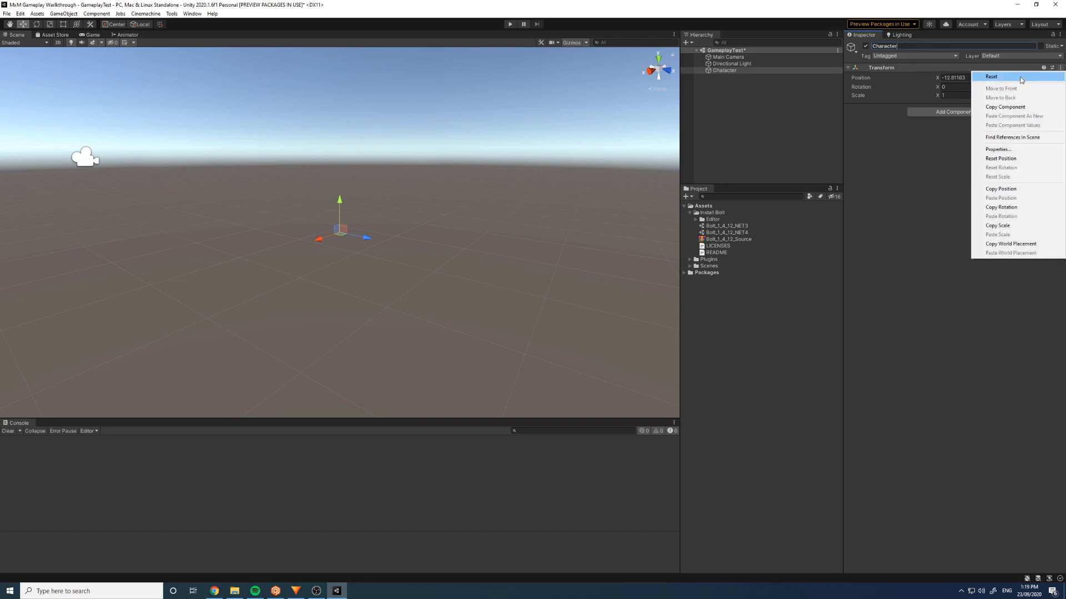
click(992, 77)
click(765, 105)
- Add an empty child object named Behaviour under Character
right_click(727, 70)
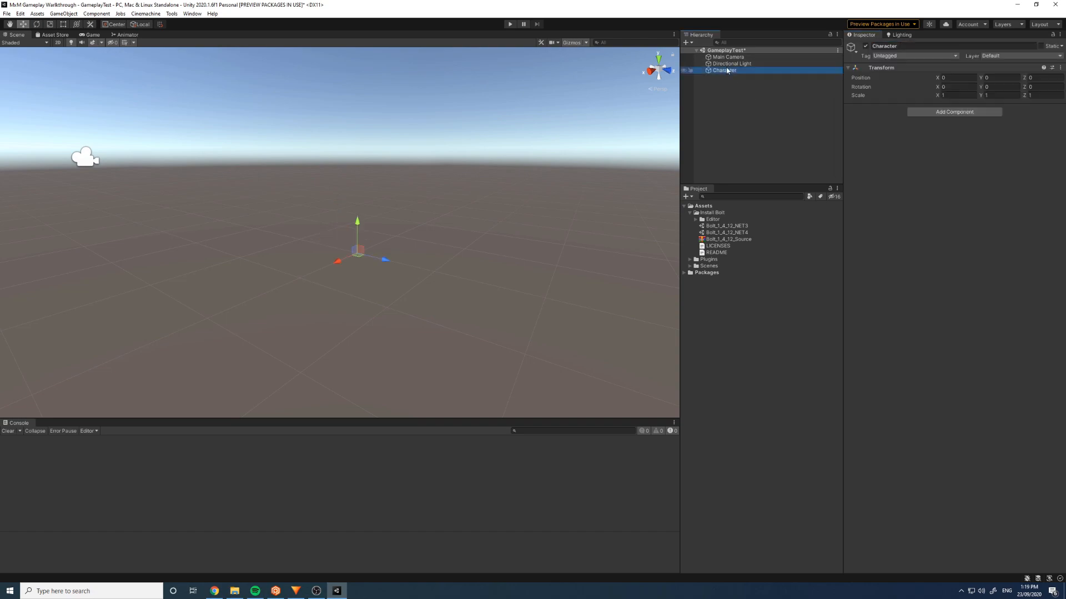
click(781, 156)
click(910, 45)
text(Behaviour)
key(Return)
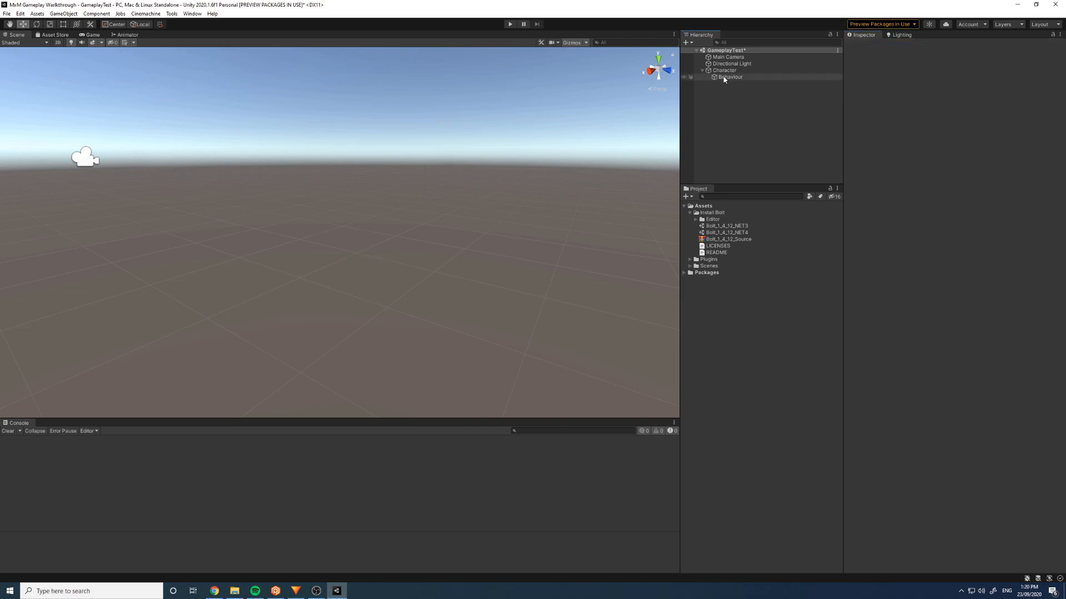
right_click(726, 71)
click(761, 159)
click(916, 46)
text(Model)
key(Return)
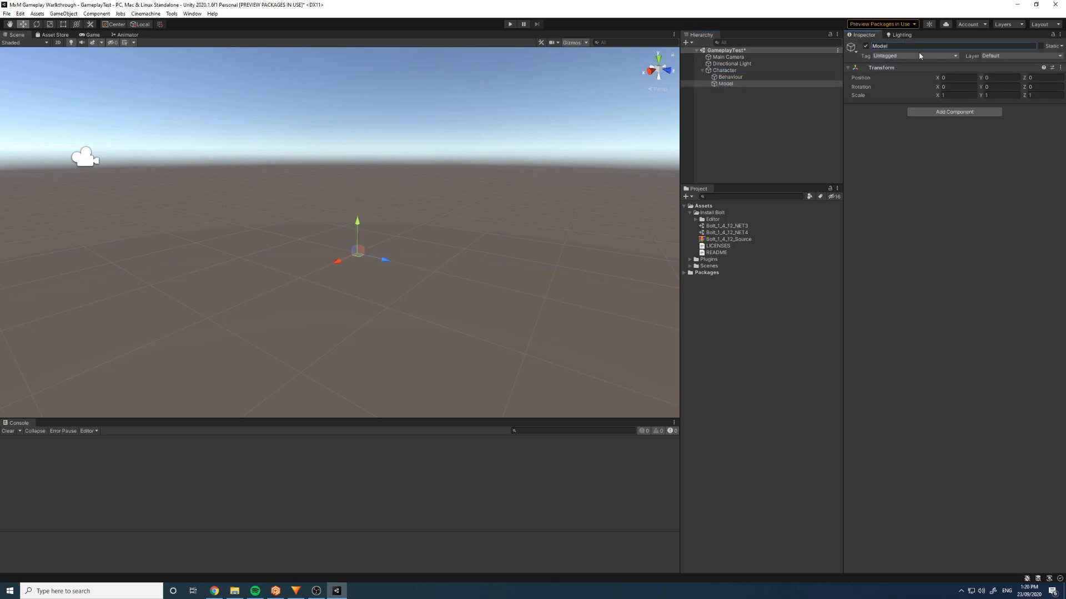
click(730, 95)
click(730, 84)
key(Delete)
- Place the Robot Kyle model from the MotionMatching Demo's Model folder under Character in the scene hierarchy
click(690, 259)
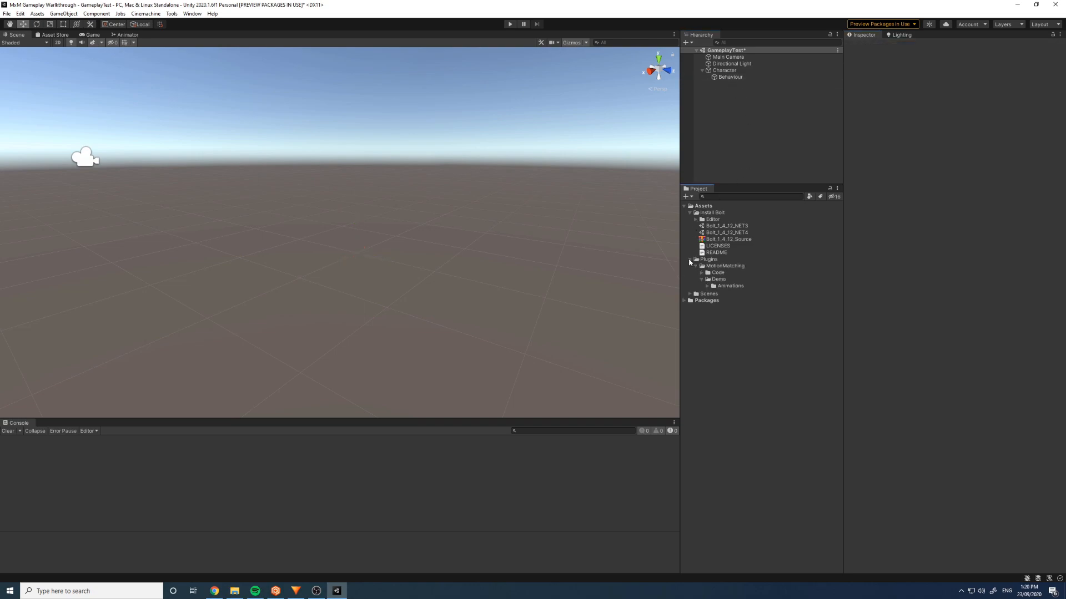
click(696, 265)
click(708, 312)
drag(734, 319, 728, 71)
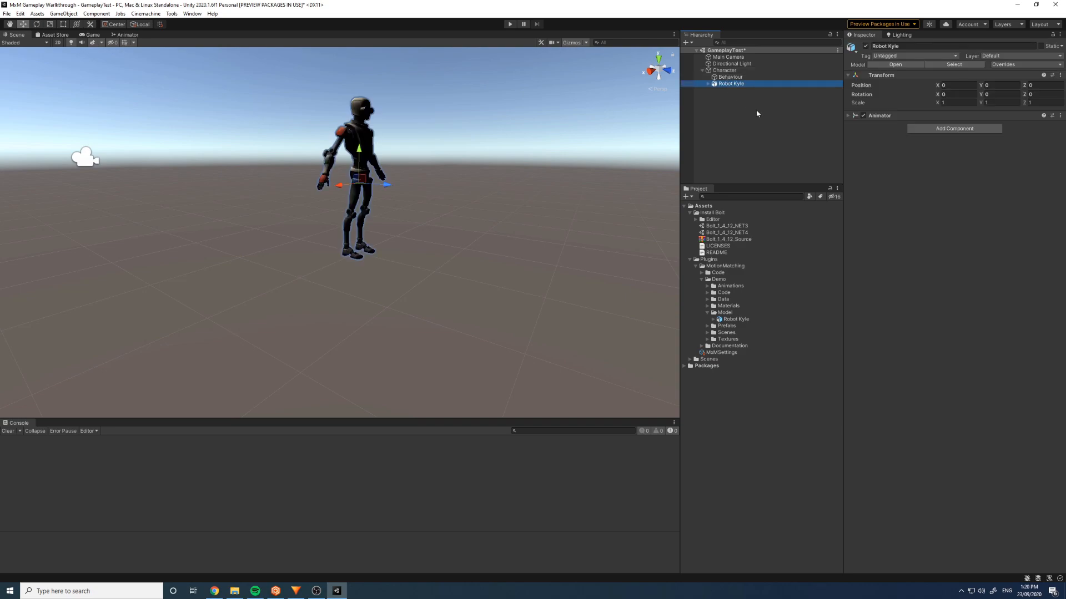
click(748, 112)
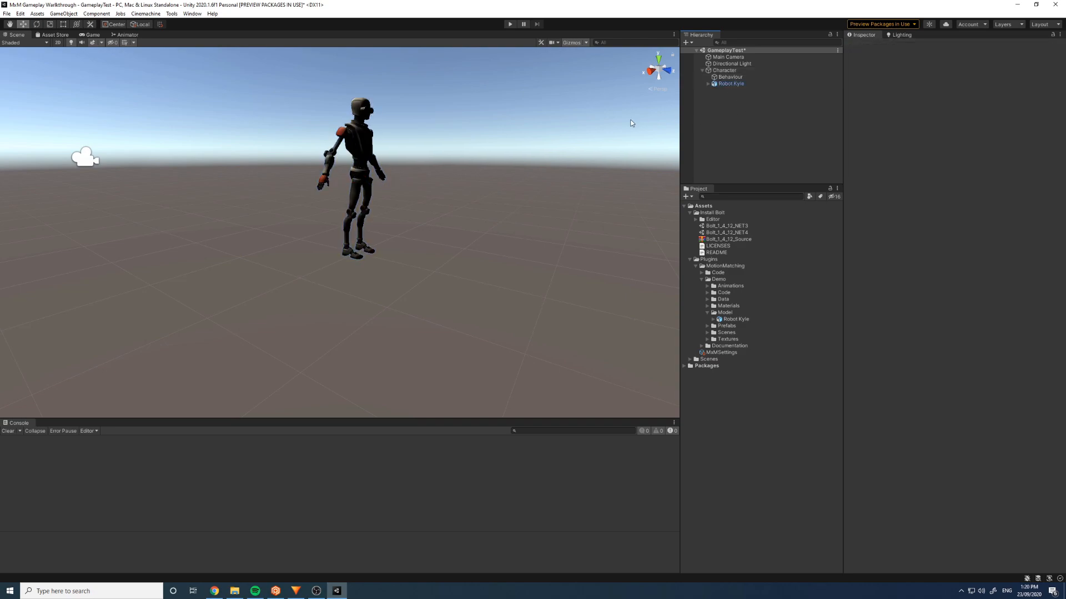
- Create a 3D Plane at the root of the GameplayTest scene and reset its transform
right_click(740, 97)
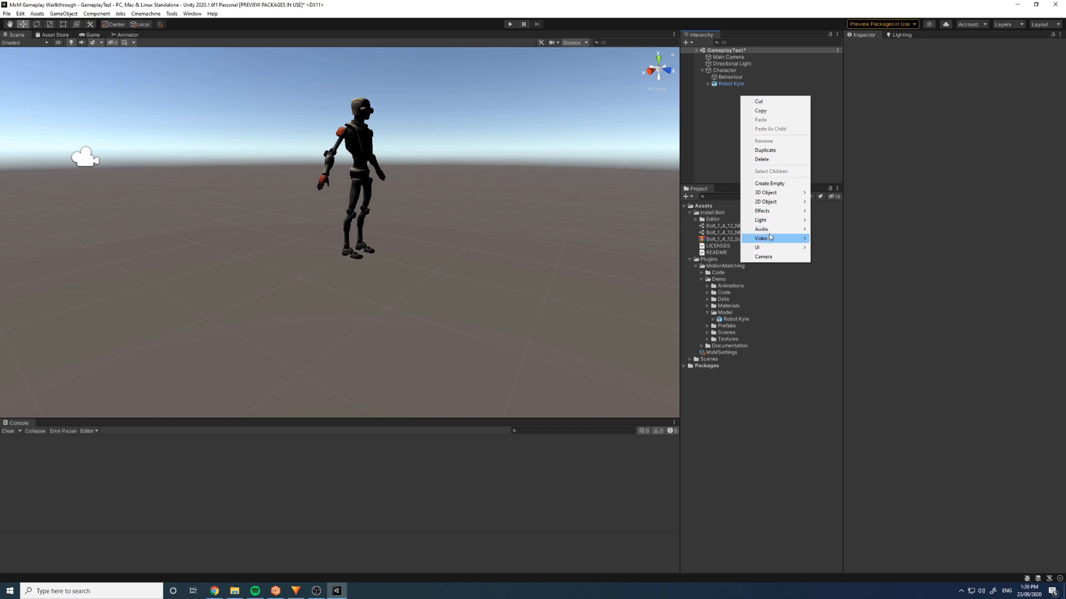
mouse_move(775, 194)
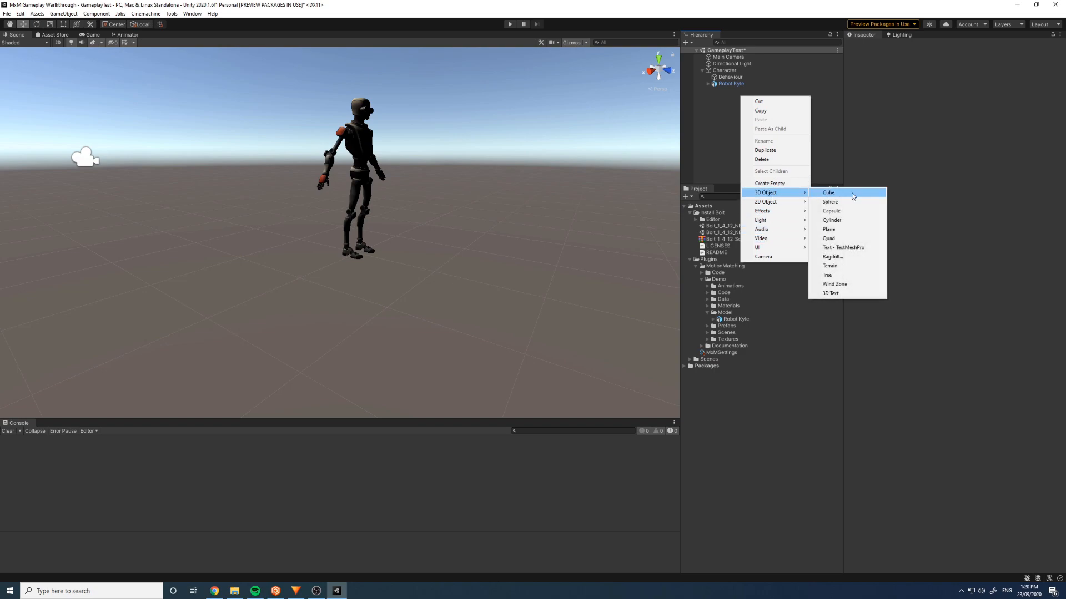
click(835, 228)
click(955, 88)
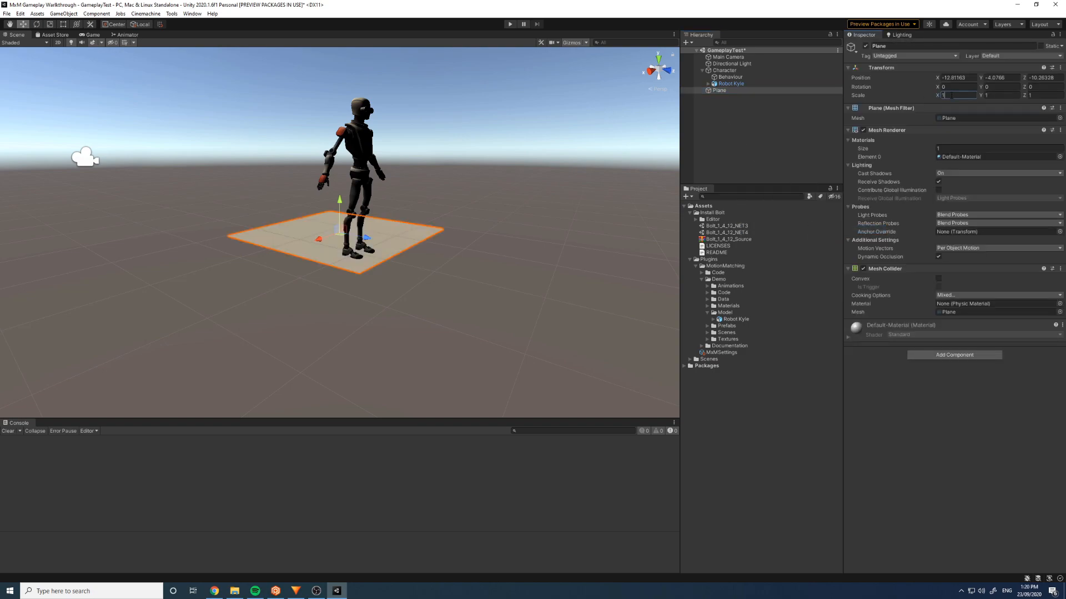
click(957, 77)
click(1060, 67)
click(993, 76)
- Set the plane's scale to 10 on the X, Y and Z axes
click(957, 95)
text(0)
text(1)
key(Tab)
text(10)
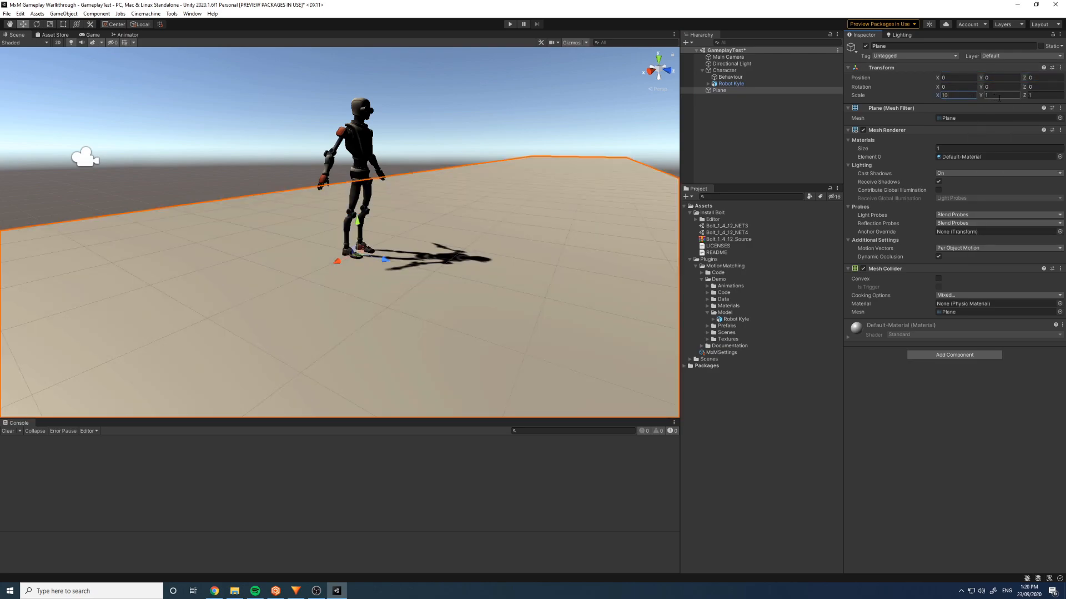
key(Tab)
text(10)
key(Return)
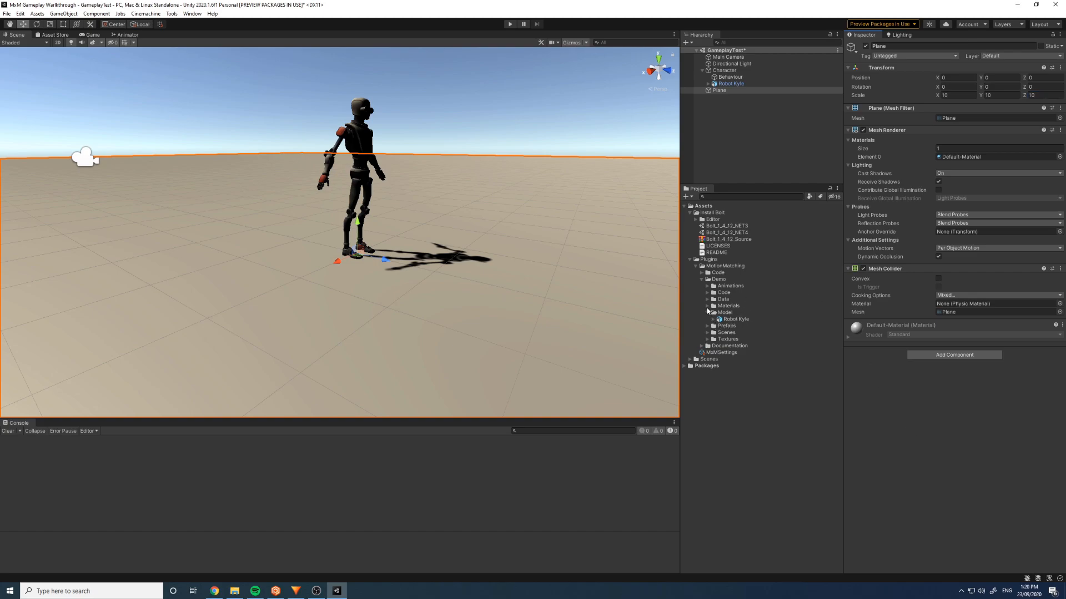
- Apply the ProtoGridBlack material from MotionMatching's Code/MxM/Editor/Resources folder to the plane
click(702, 274)
click(707, 286)
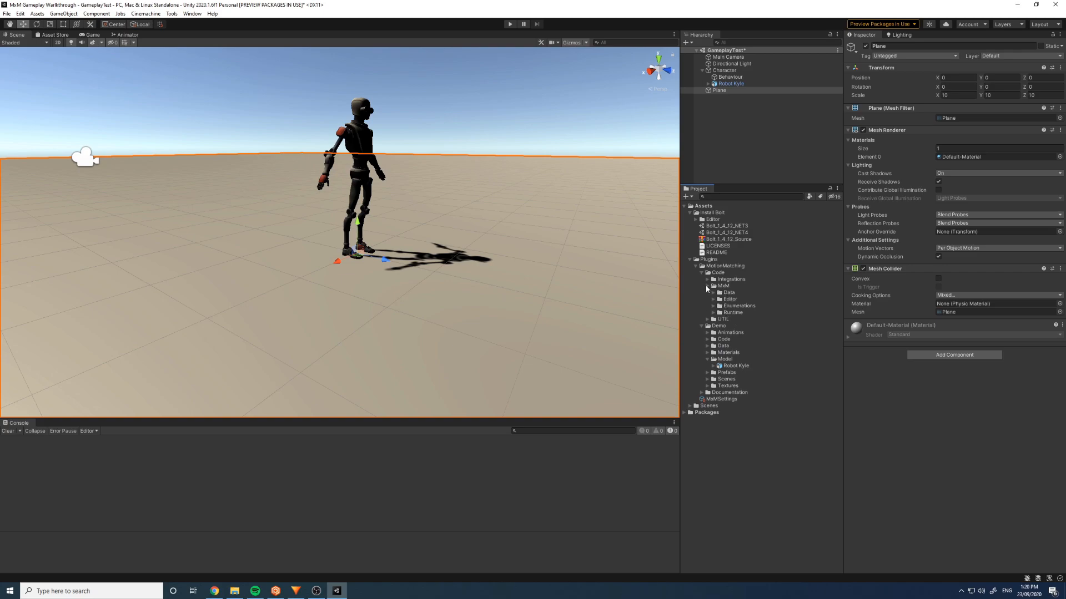
click(713, 299)
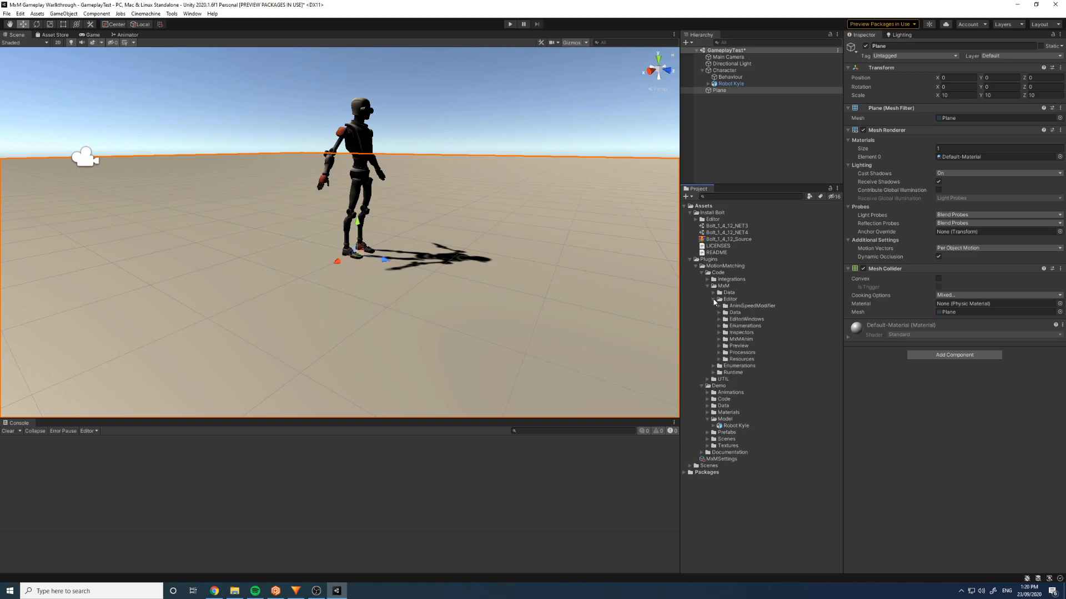
click(719, 359)
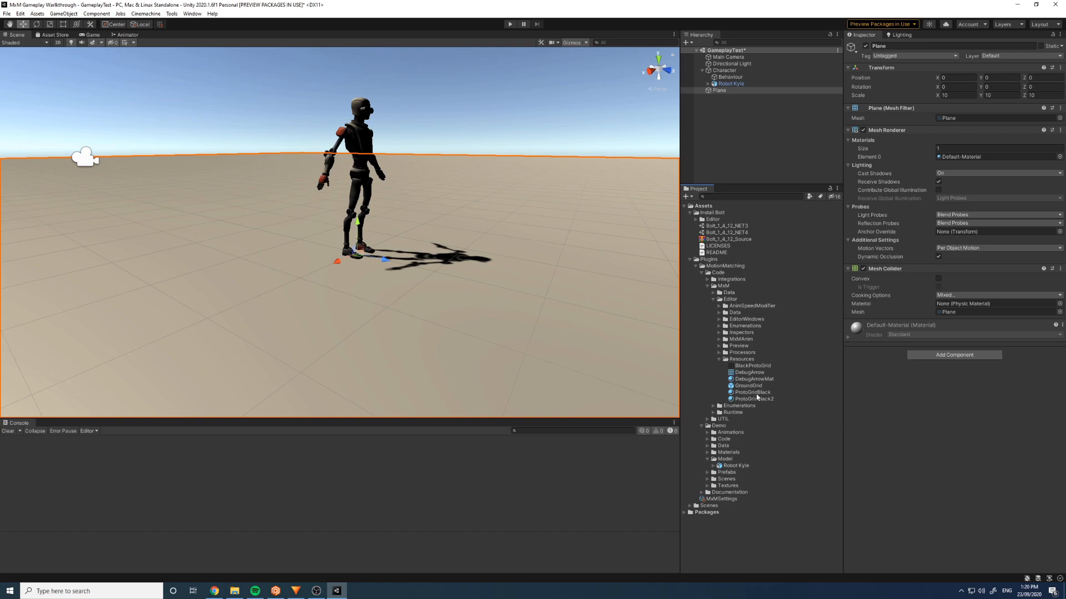
drag(758, 394, 521, 333)
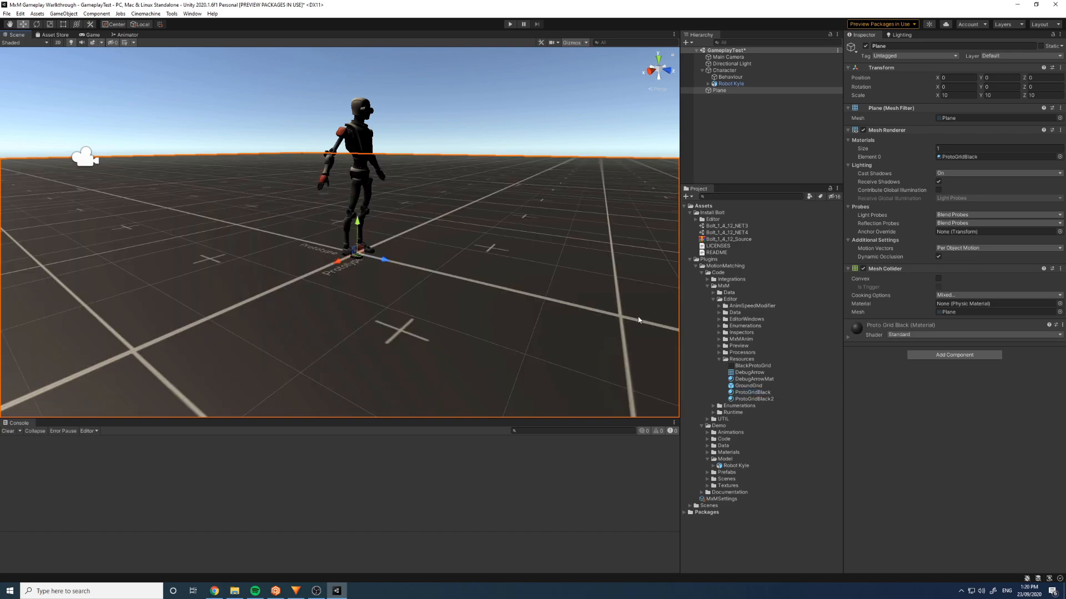
- Try the ProtoGridBlack2 material on the plane and the GroundGrid prefab in the scene, discarding both
drag(759, 401, 502, 331)
drag(746, 393, 542, 321)
drag(757, 385, 574, 161)
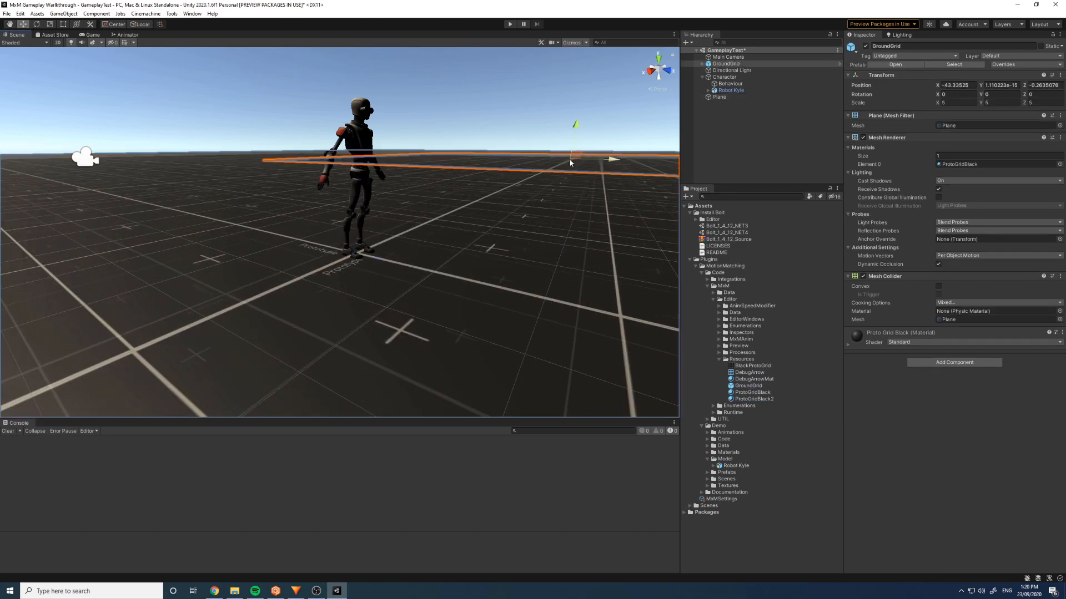
key(Delete)
right_drag(584, 260, 492, 252)
click(743, 135)
- Add a Character Controller component to the Character object and set its center Y to 1
click(725, 71)
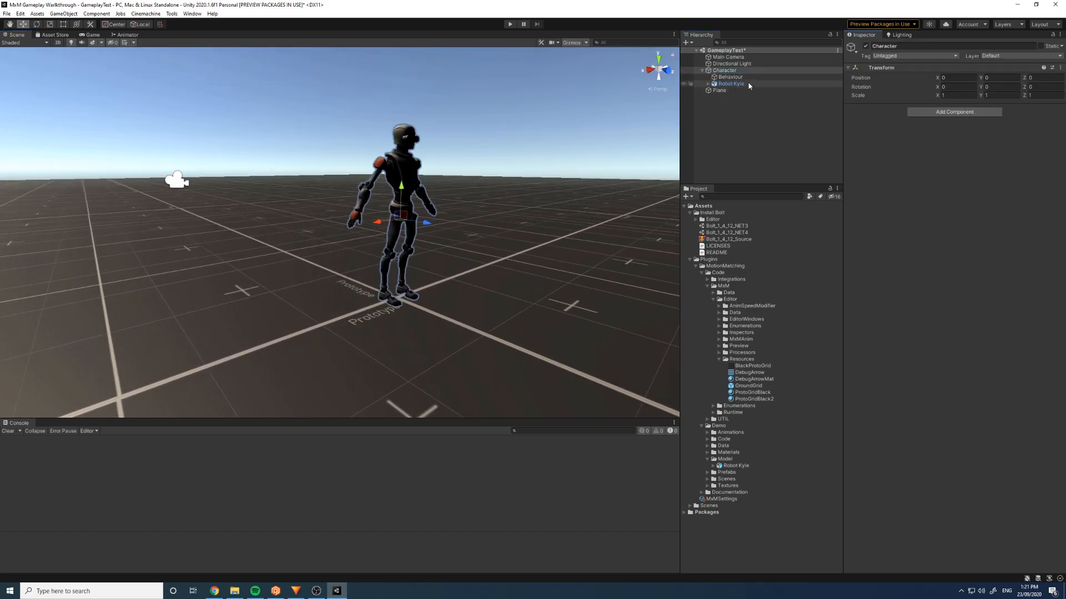
click(957, 112)
text(Chara)
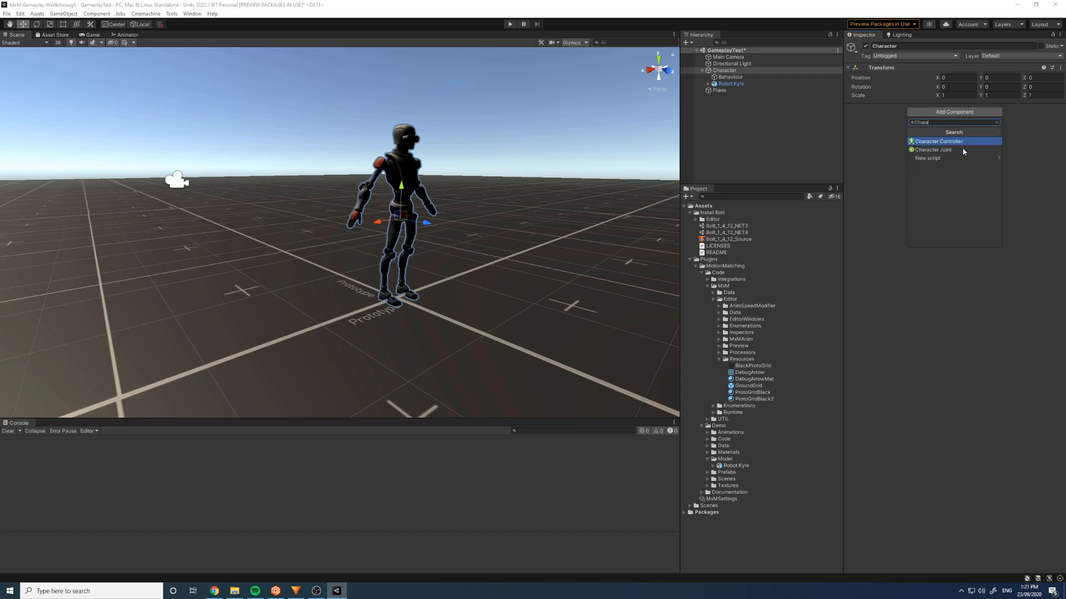
key(Return)
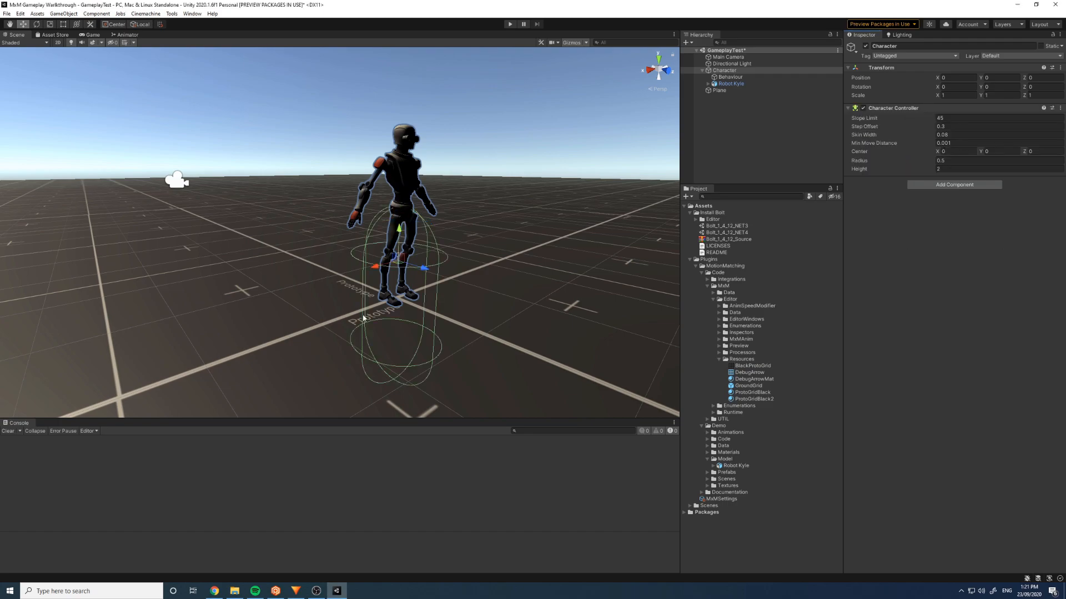
click(999, 151)
text(1)
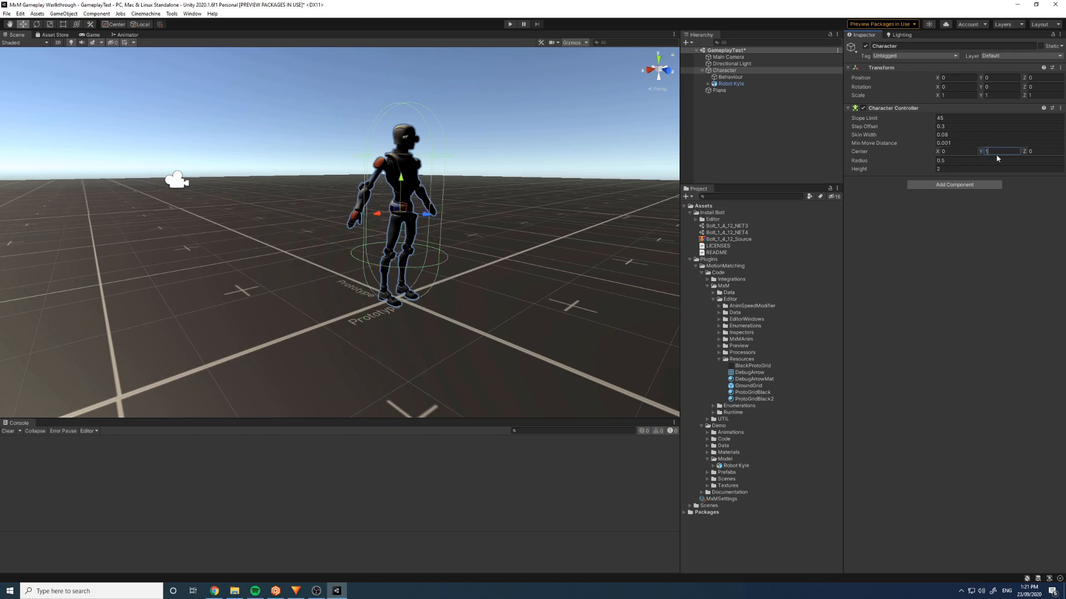
key(Return)
- Add the Unity Controller Wrapper component to the Character object
click(942, 184)
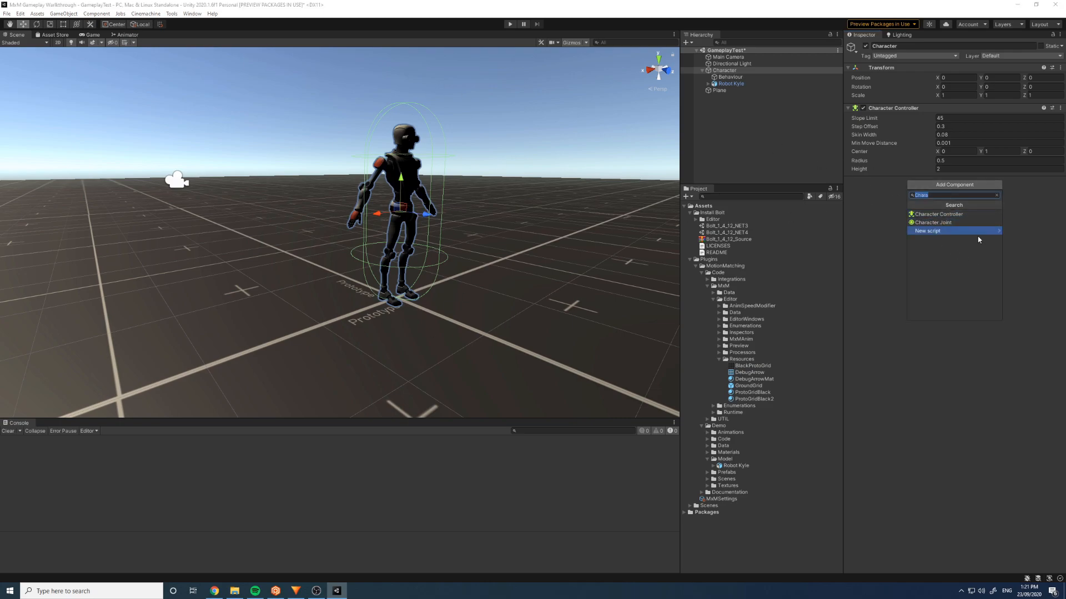
text(Unity)
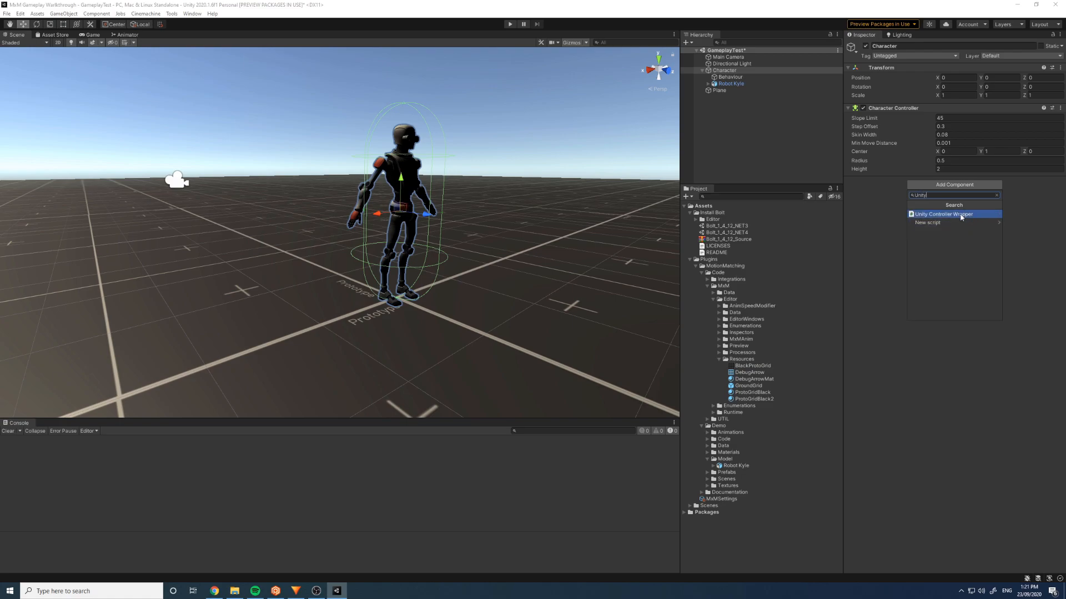
click(963, 216)
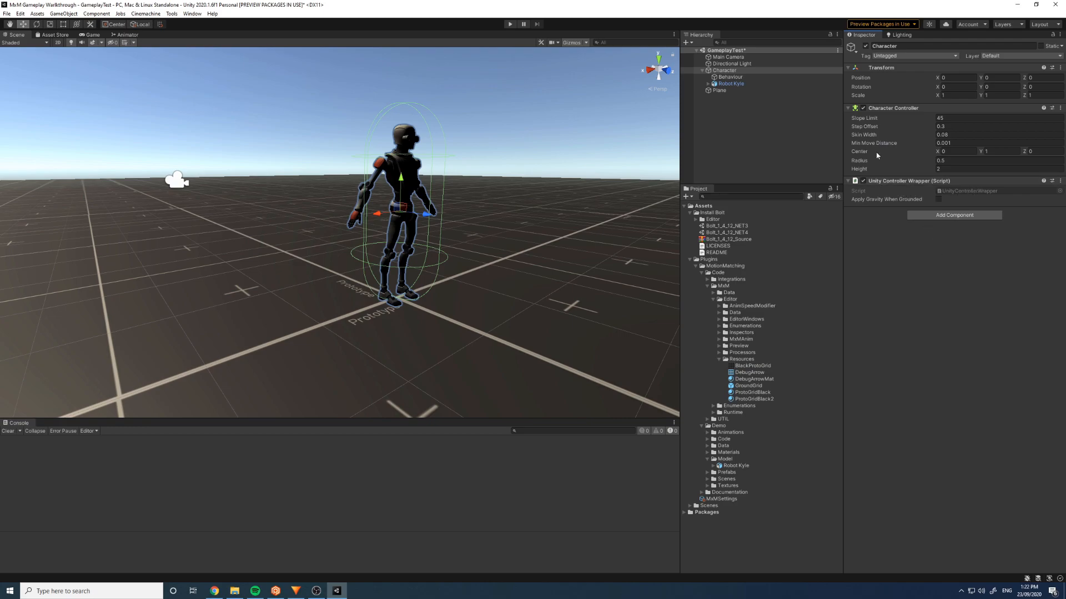
- Add the MxM Animator component to the Robot Kyle object under Character
click(735, 85)
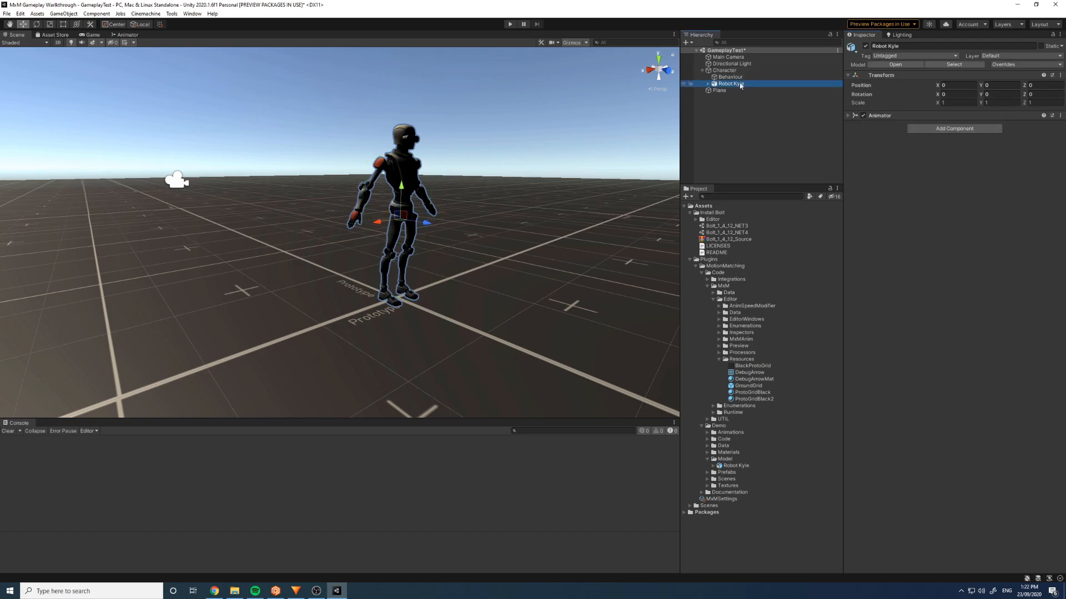
click(847, 115)
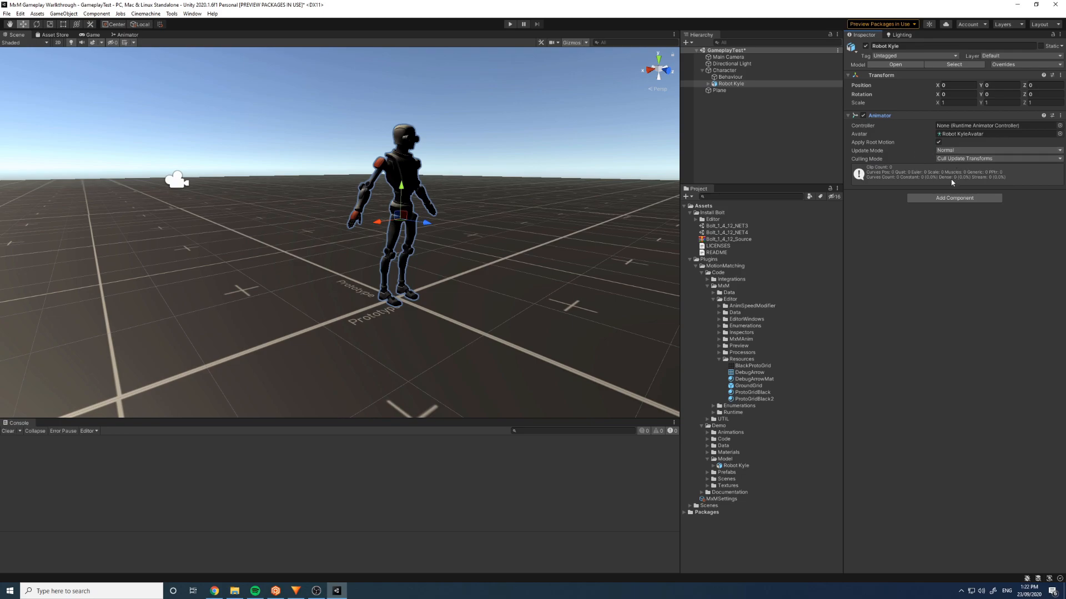
click(953, 199)
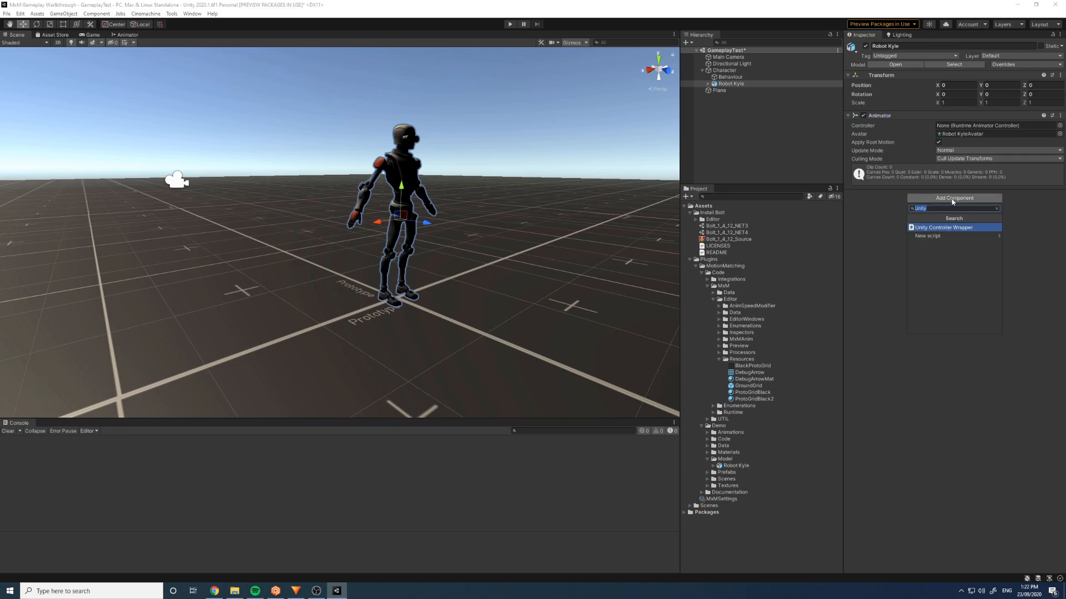
text(Anim)
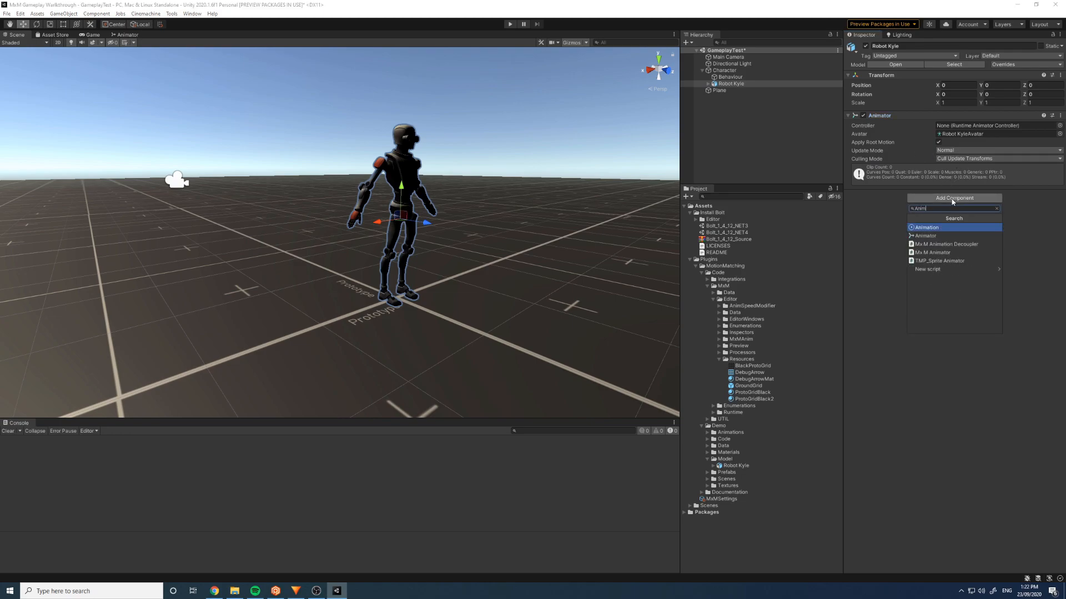
key(BackSpace)
key(BackSpace)
key(BackSpace)
key(BackSpace)
text(MxM)
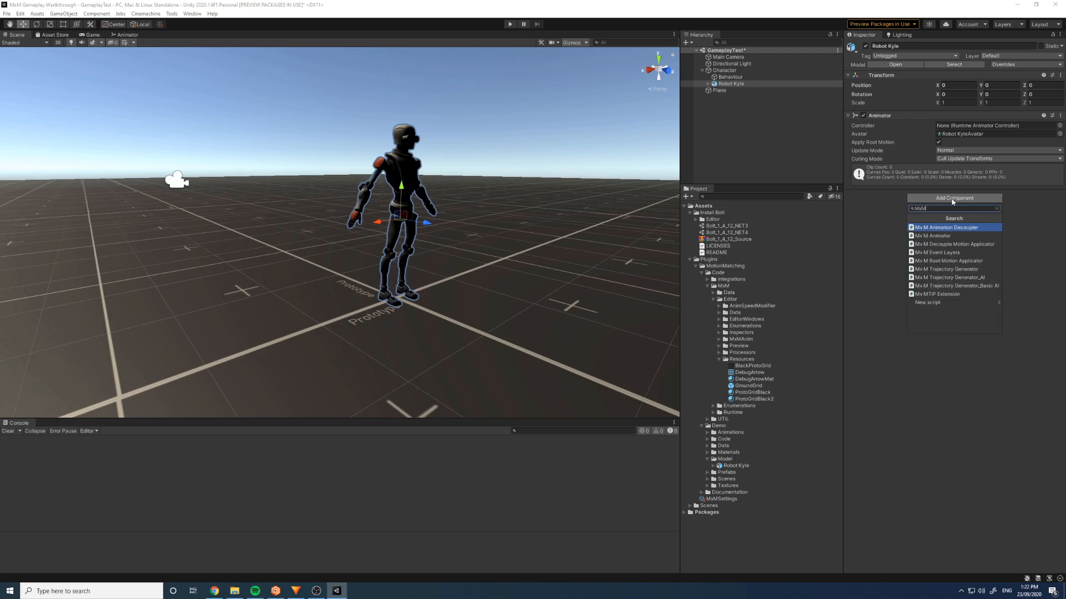
key(Down)
key(Return)
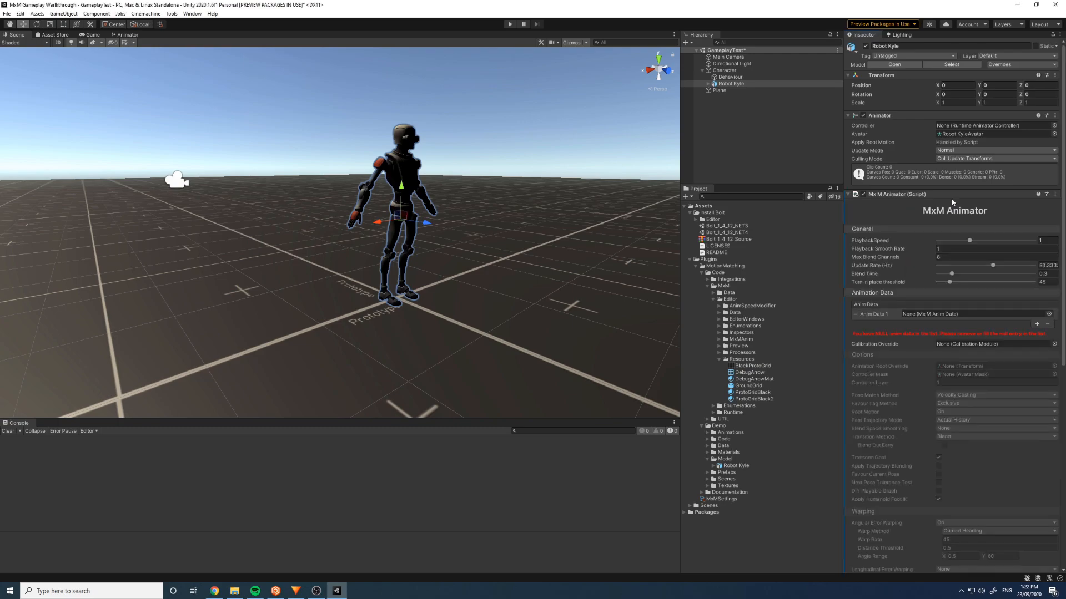
- Assign the Character object as the MxM Animator's Animation Root Override, with the General and Animation Data sections collapsed
click(869, 230)
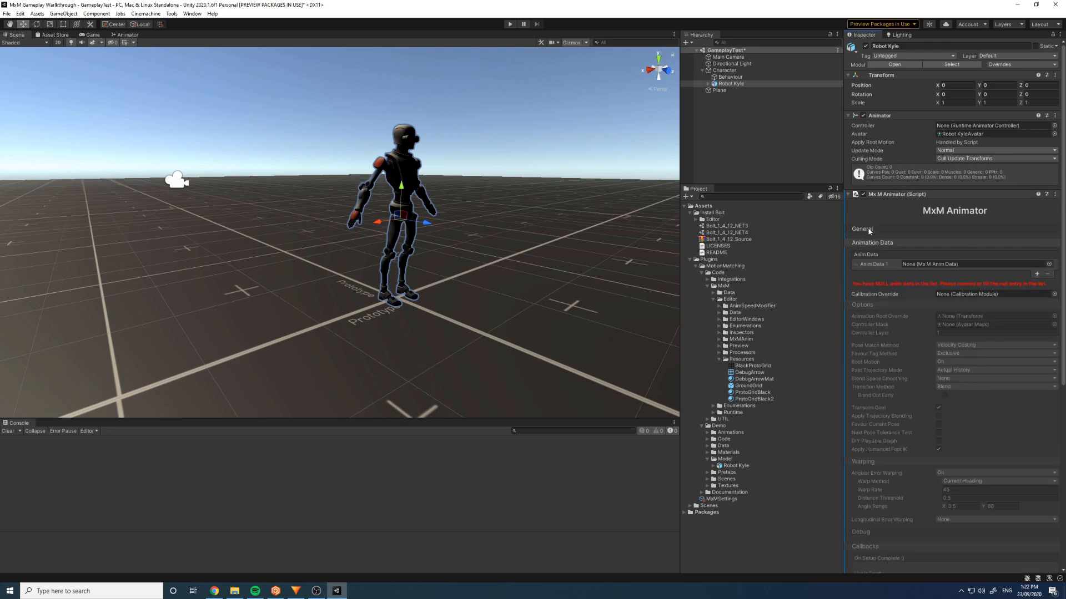
click(916, 245)
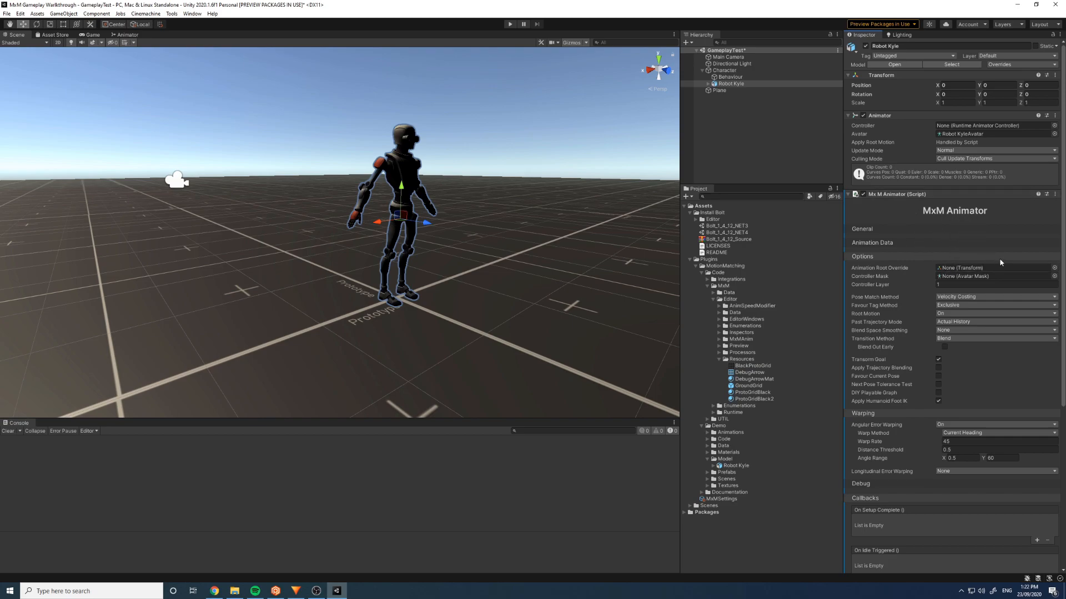
click(726, 70)
drag(727, 70, 993, 269)
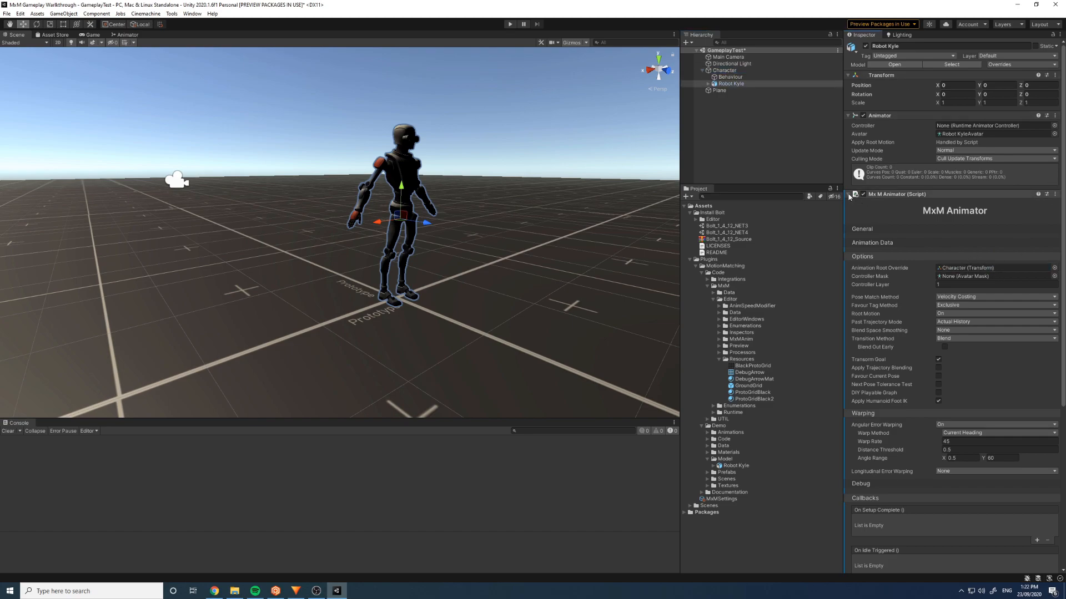
- Collapse the MxM Animator's Options, Warping, Debug and Callbacks sections
click(882, 257)
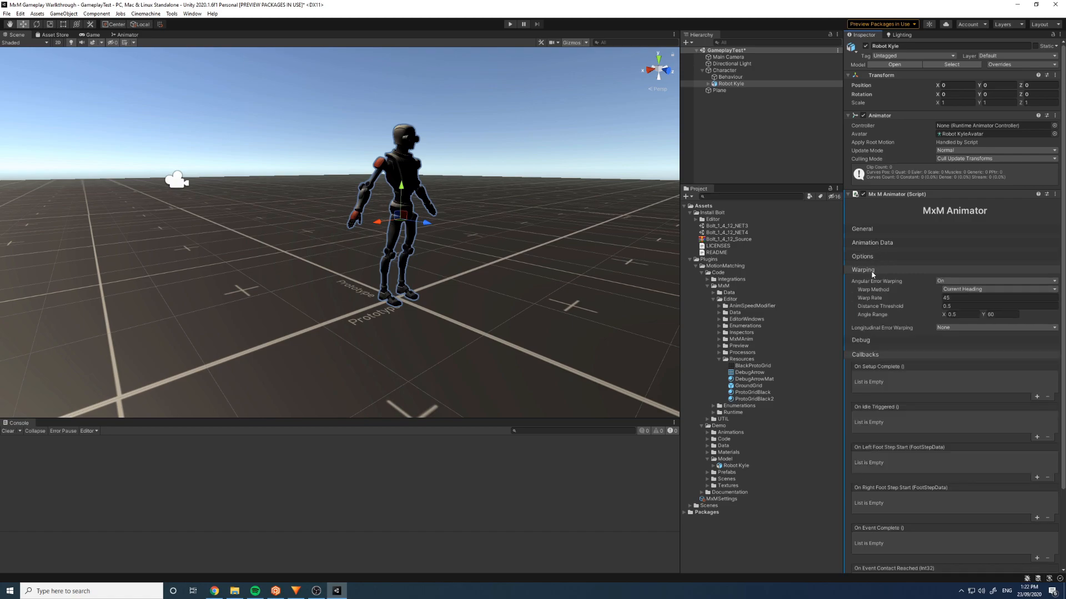
click(873, 271)
click(876, 285)
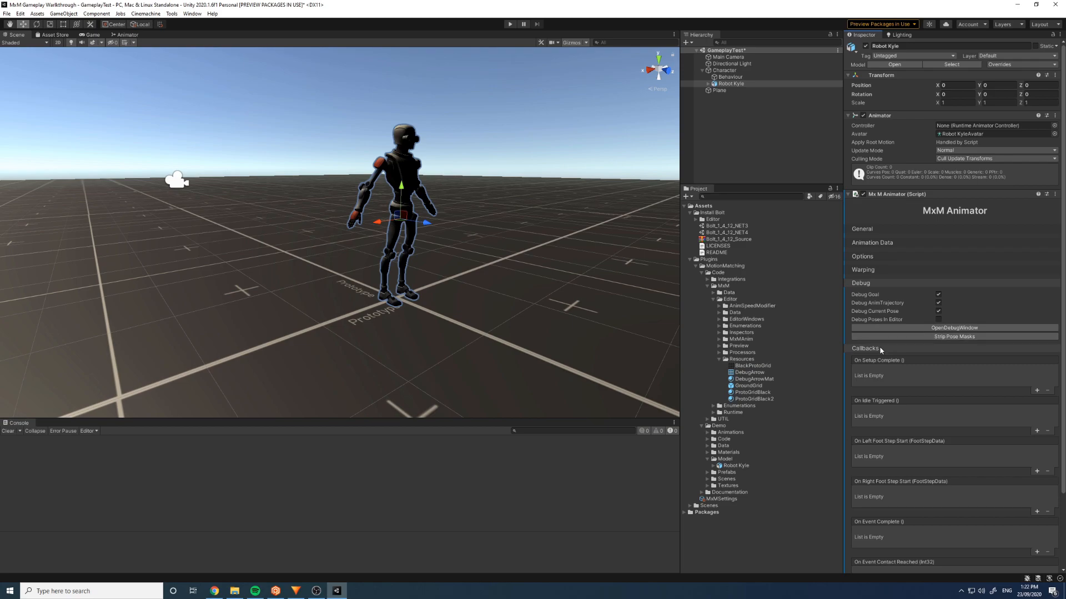
click(881, 348)
click(881, 284)
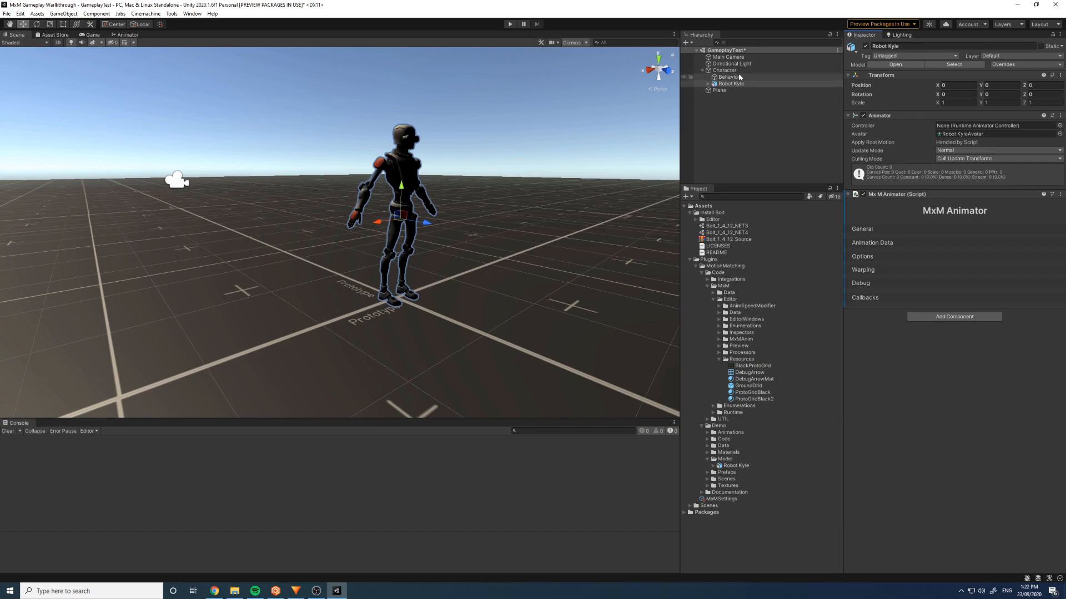
- Add the MxM Trajectory Generator component to Robot Kyle and expand its settings
click(928, 316)
text(T)
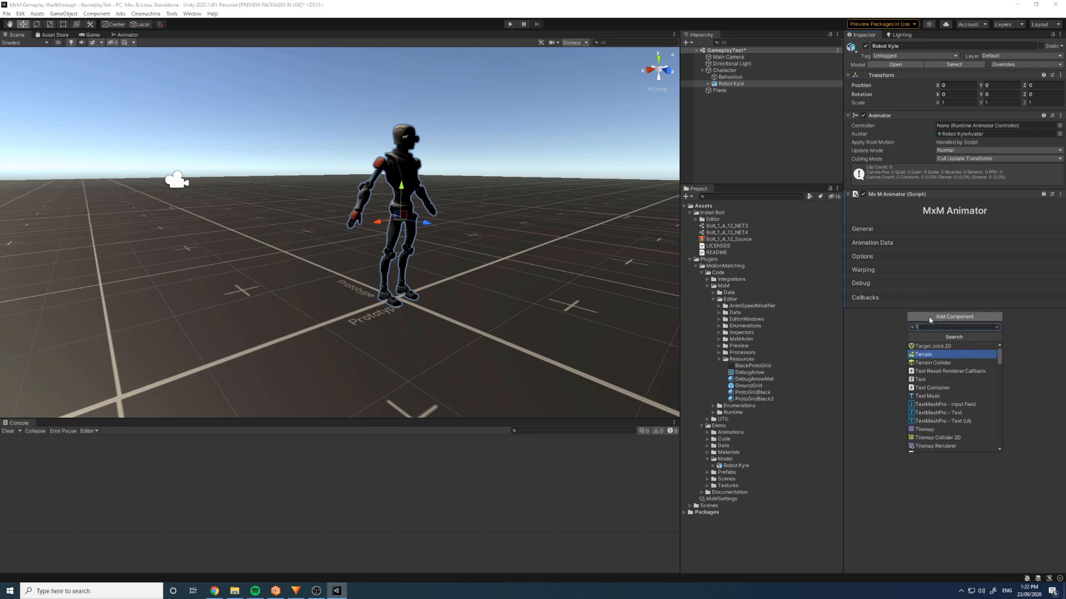
text(rajectory)
key(Up)
key(Return)
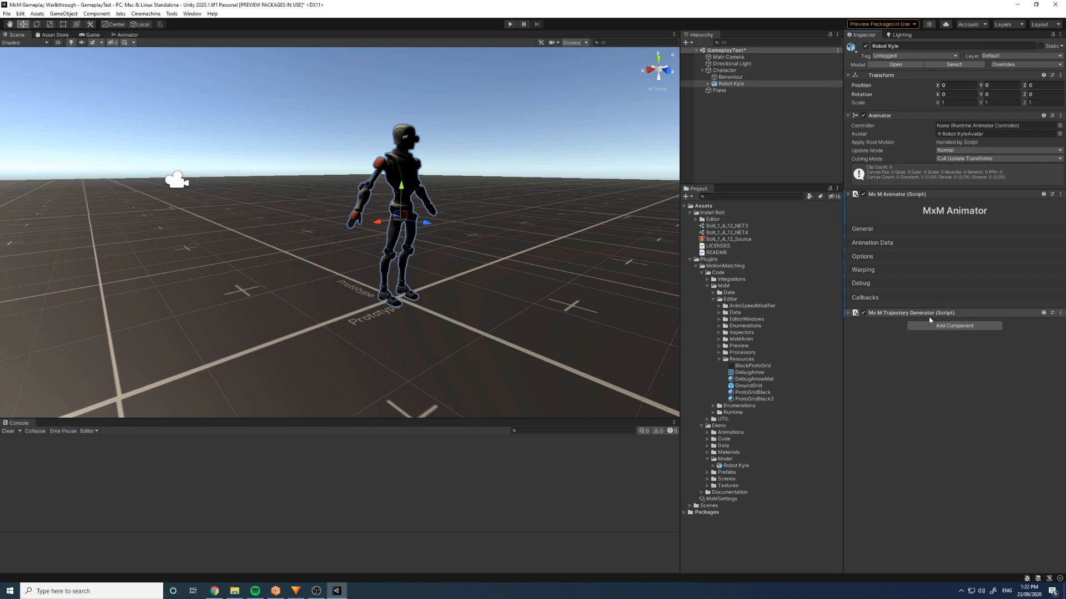
click(848, 313)
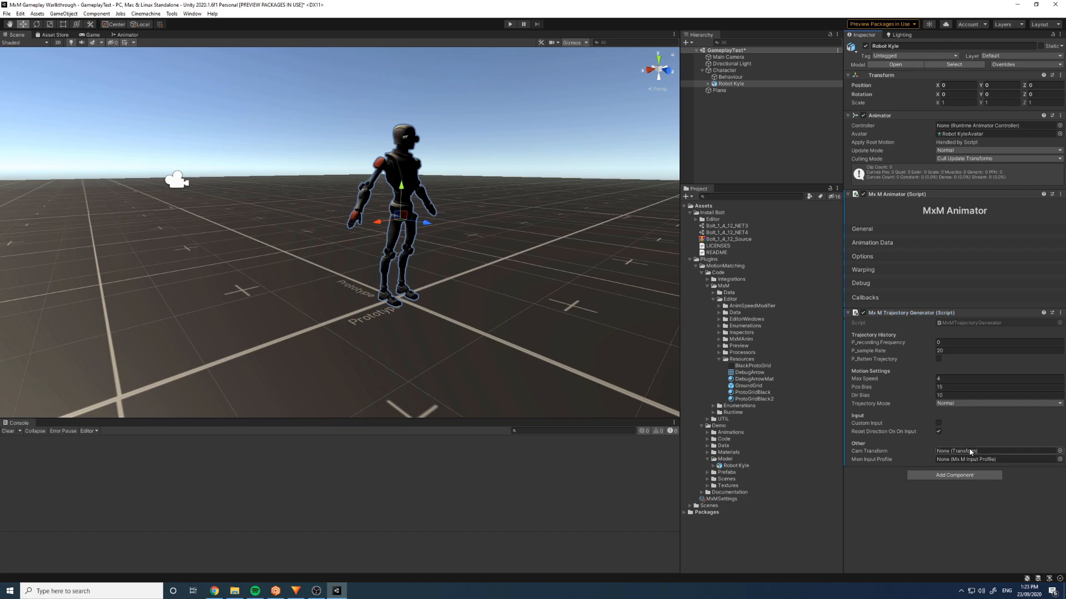
- Add the MxM Root Motion Applicator component to Robot Kyle and expand its settings
click(848, 312)
click(925, 327)
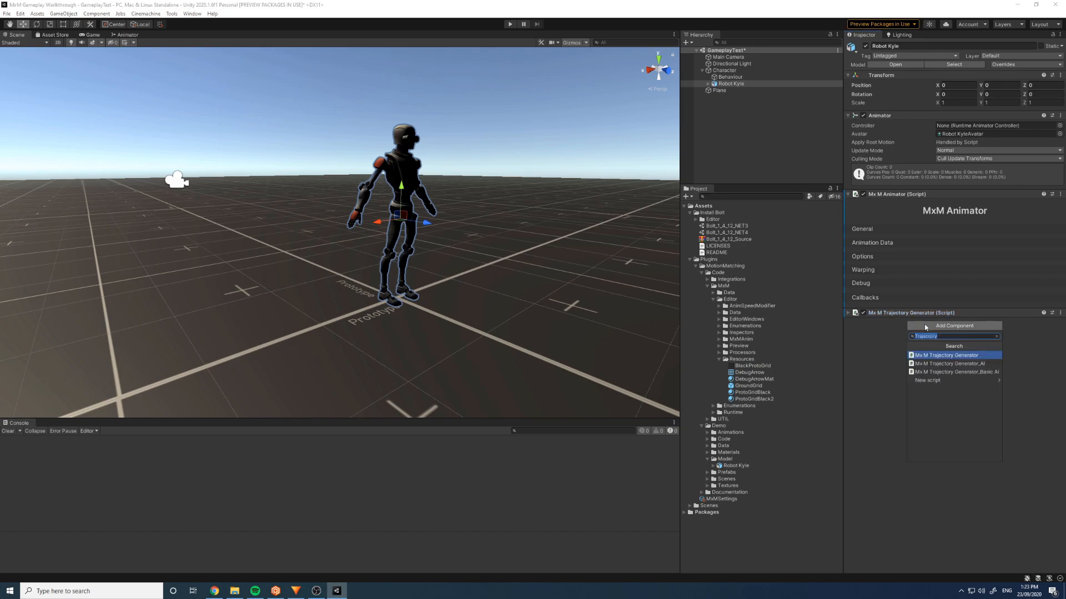
text(RootMo)
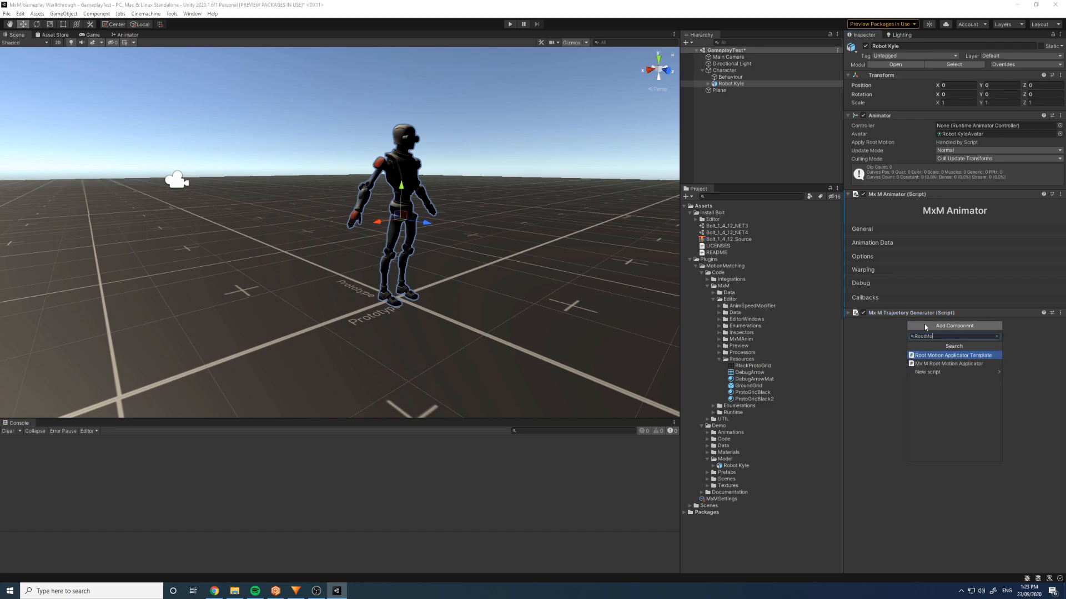
click(952, 363)
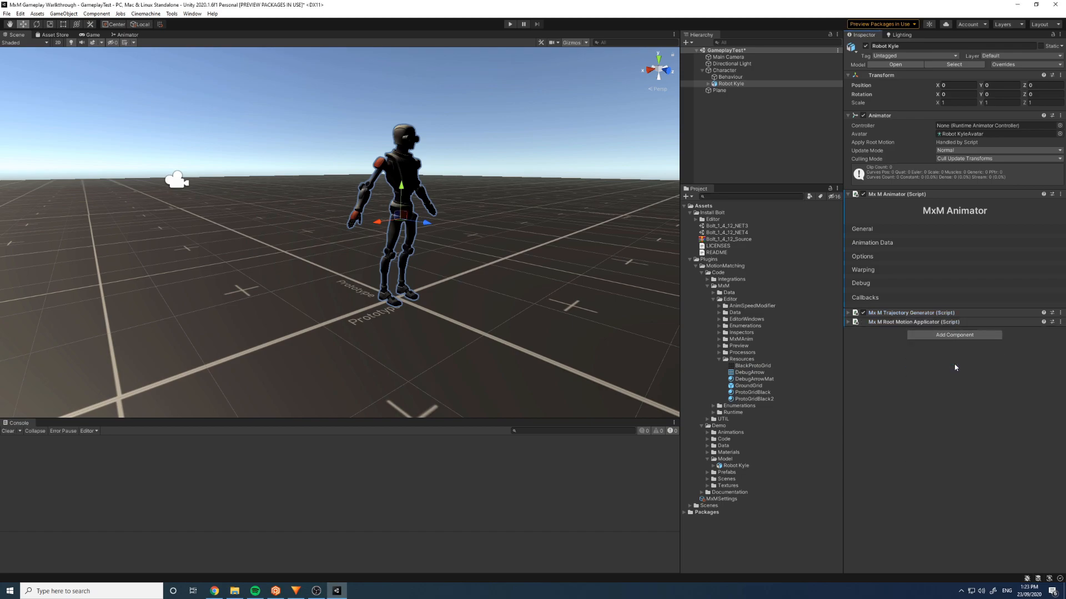
click(849, 323)
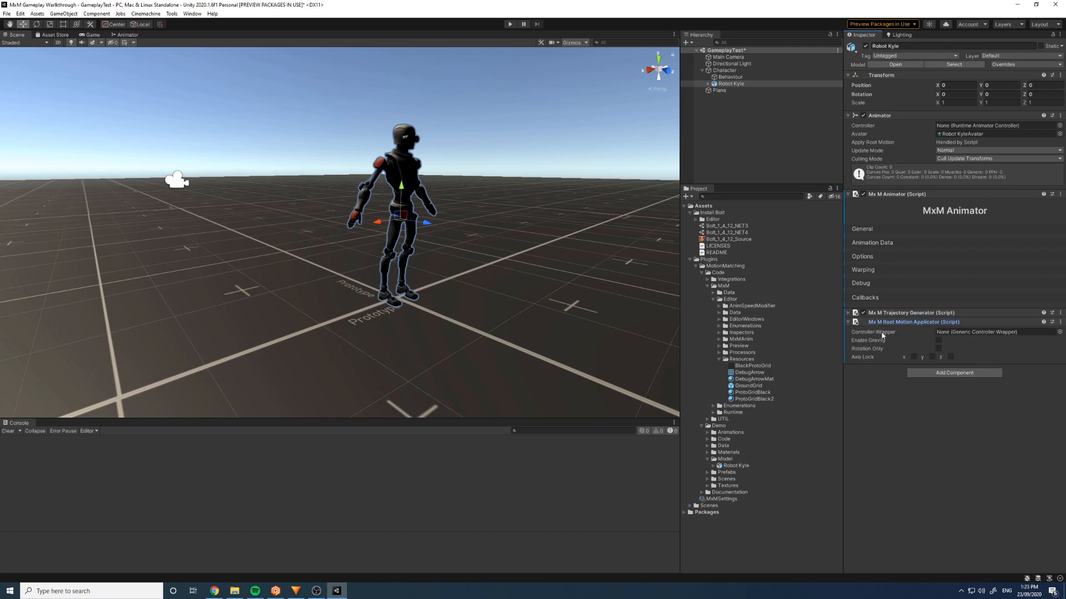
- Assign the Character object as the Root Motion Applicator's Controller Wrapper and turn on Enable Gravity
click(722, 70)
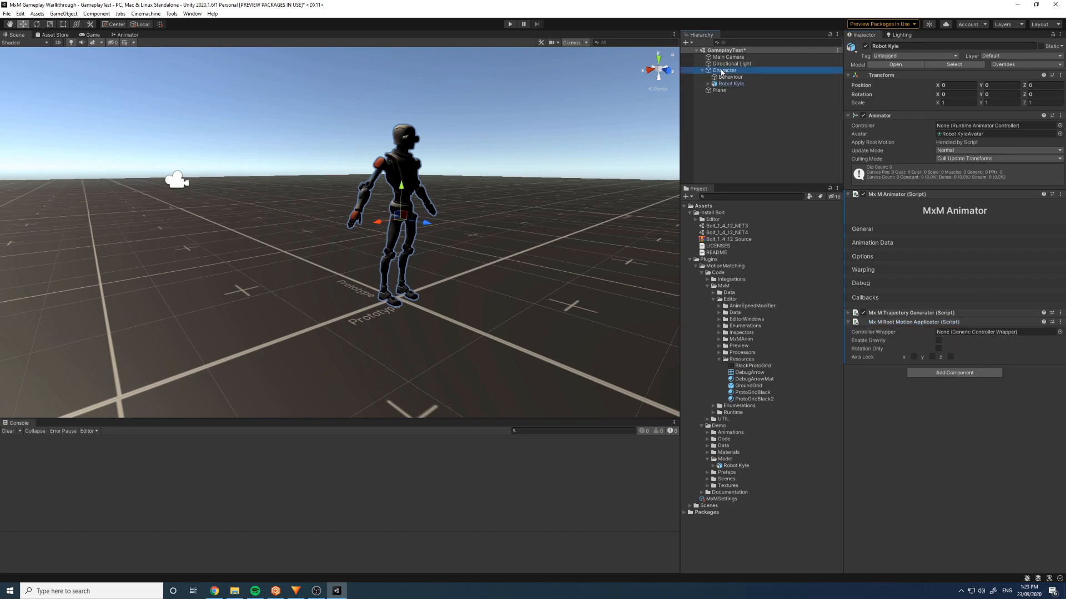
drag(722, 71, 980, 334)
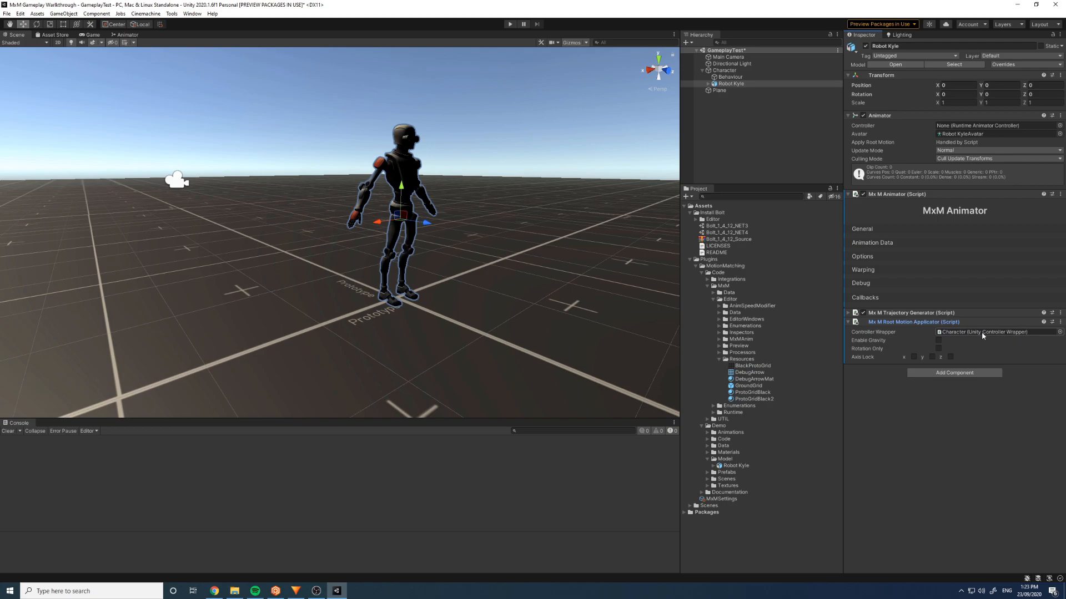
double_click(978, 334)
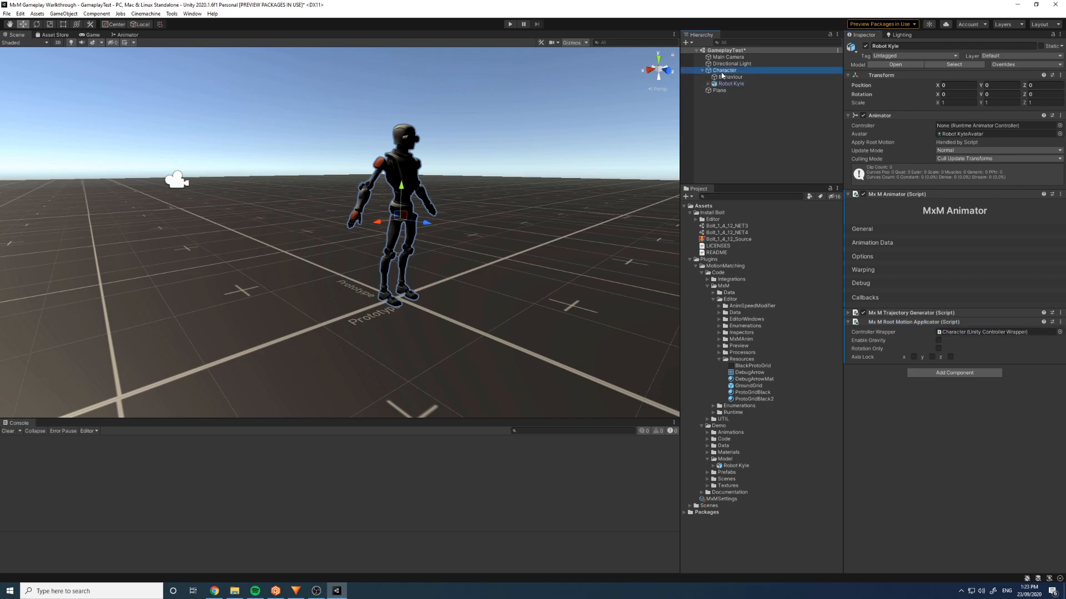
click(731, 83)
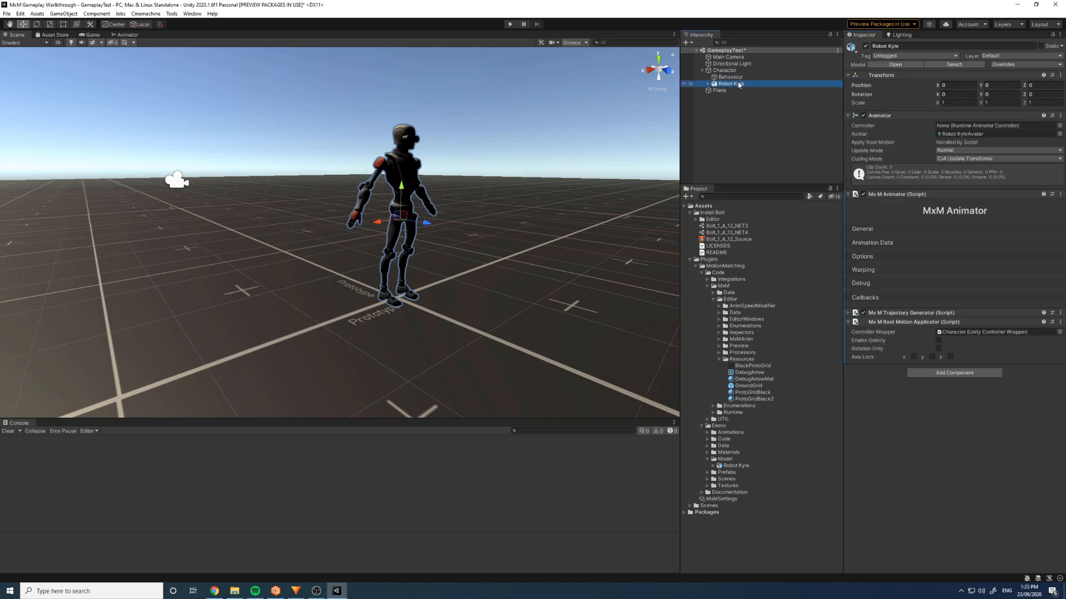
click(938, 341)
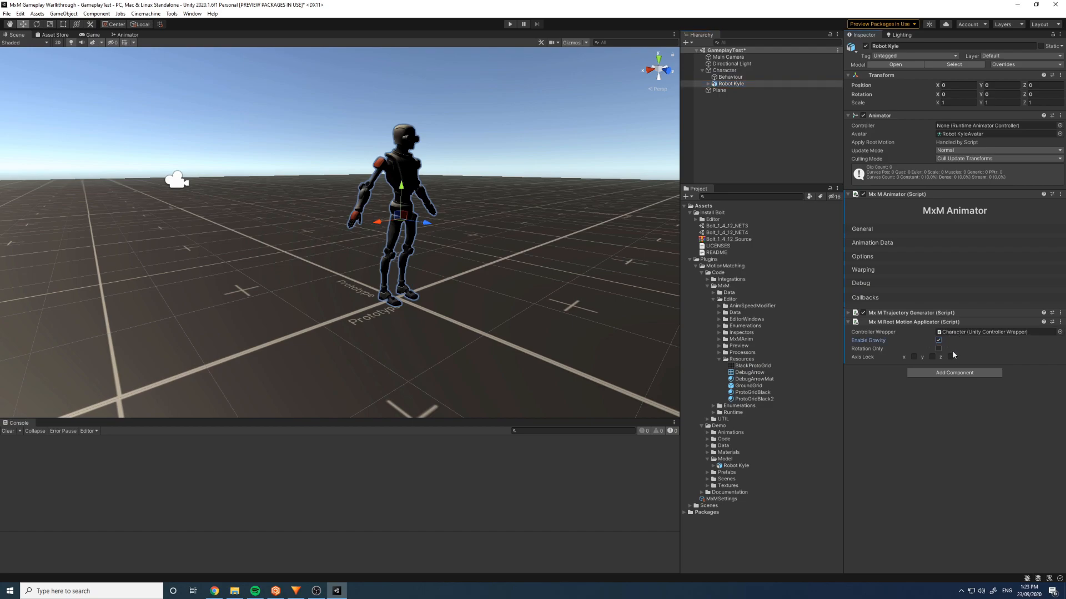
click(848, 322)
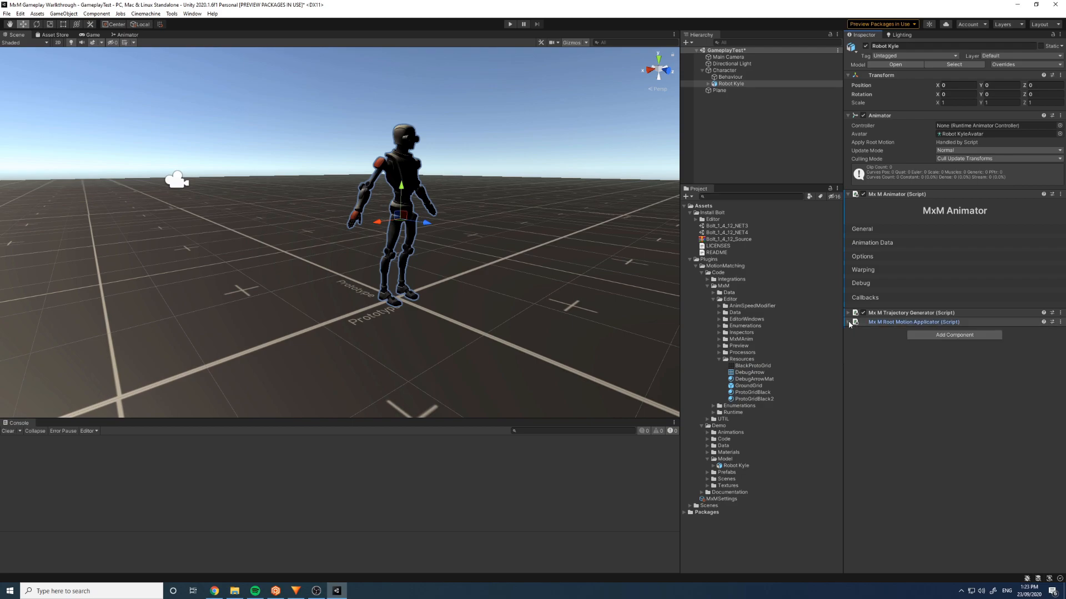
click(848, 313)
click(848, 314)
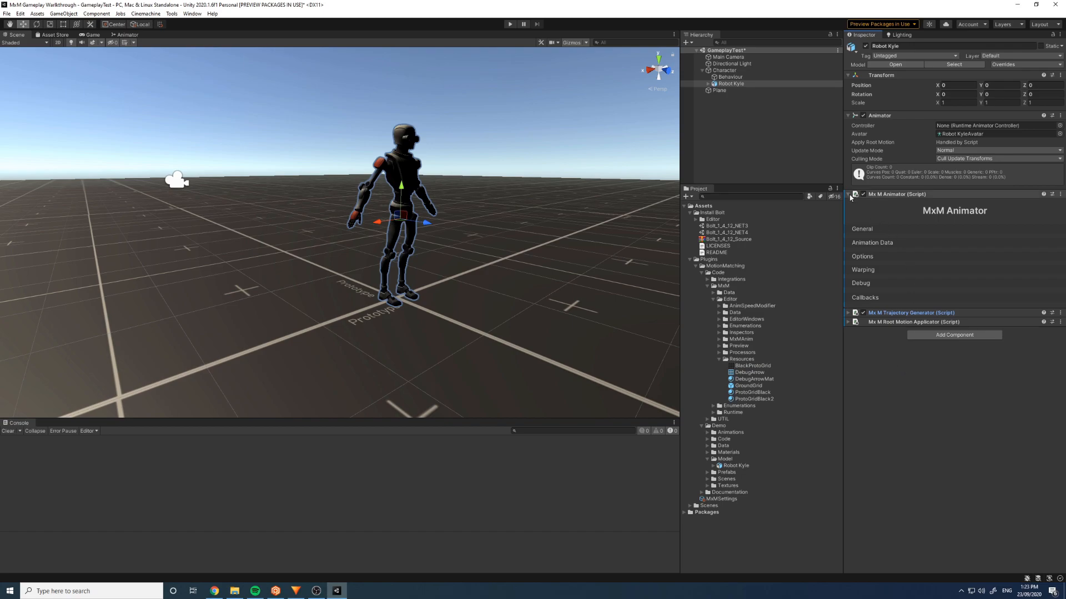
- Play-test the scene with the current Robot Kyle setup, and clear the console once playback is stopped
key(ctrl+p)
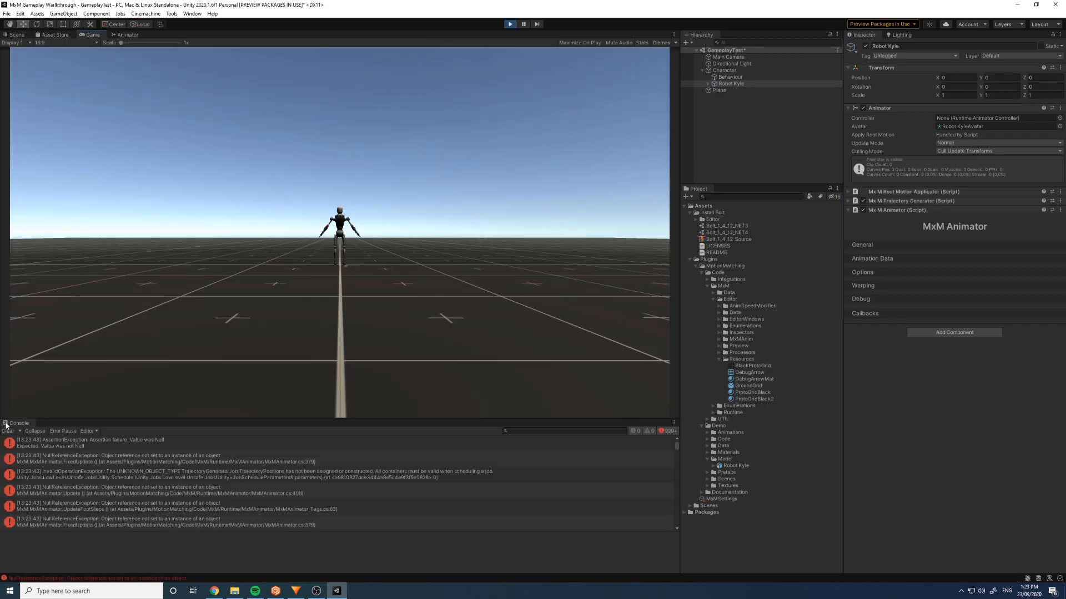
click(509, 23)
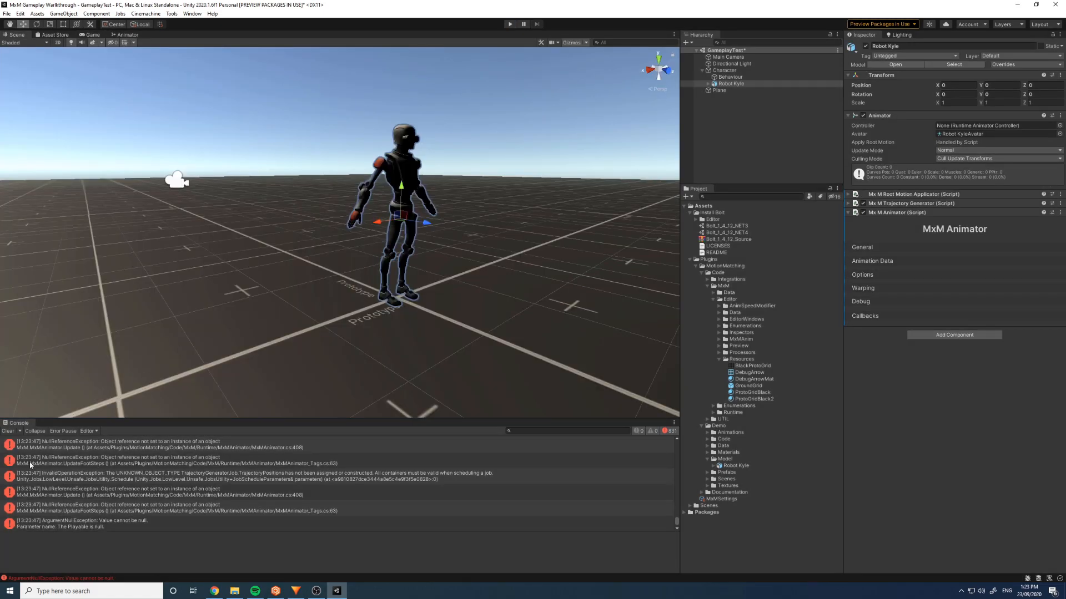
mouse_move(471, 222)
alt+mouse_down()
mouse_move(481, 225)
mouse_move(466, 223)
alt+mouse_up()
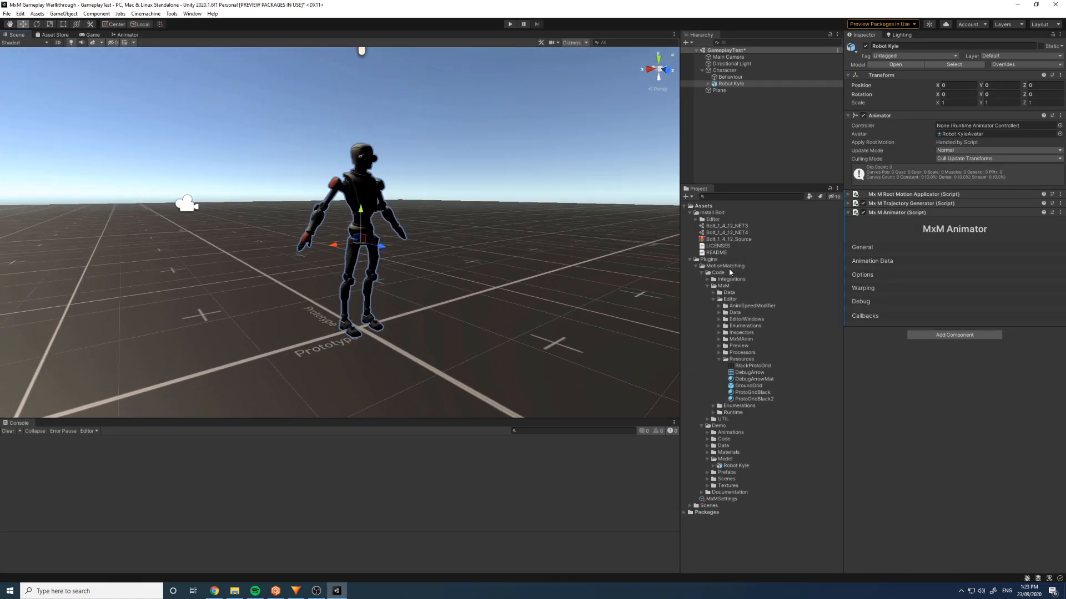
click(696, 260)
click(731, 77)
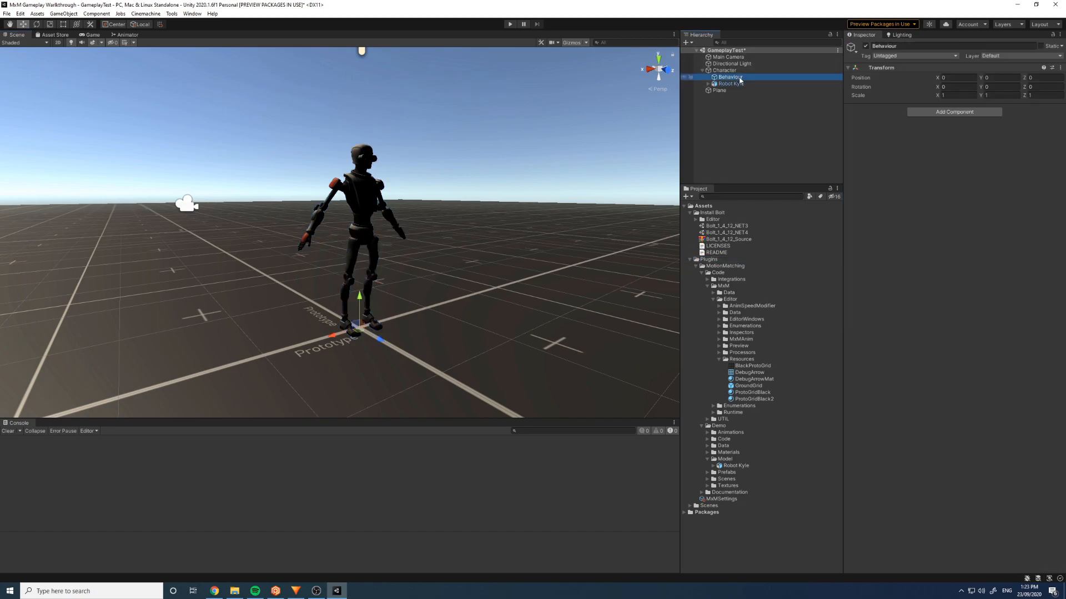
click(961, 113)
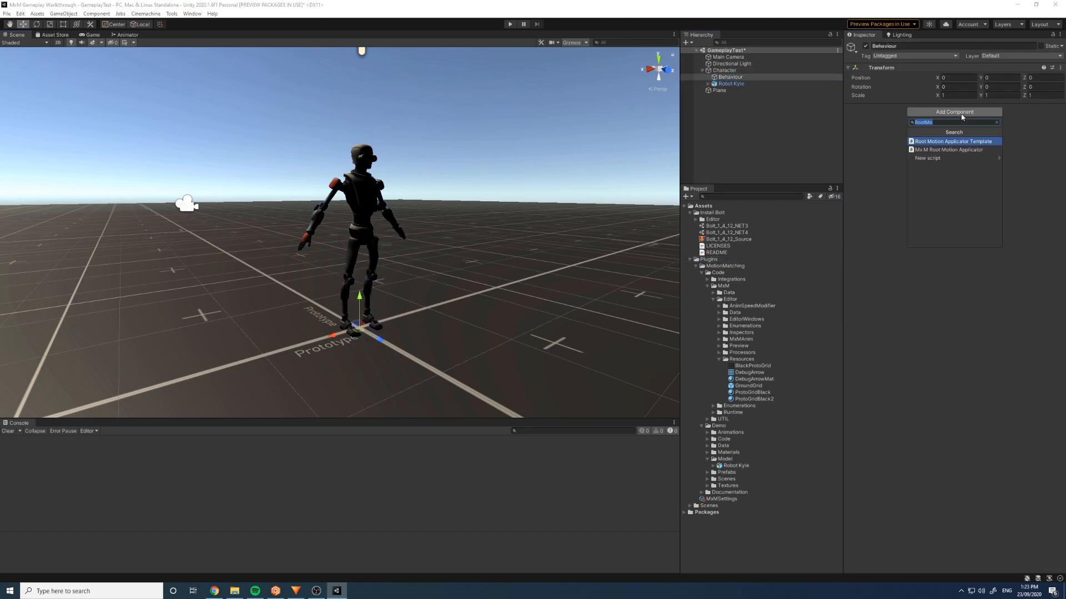
click(934, 325)
- Import all contents of the Bolt_1_4_12_NET4 package from the Install Bolt folder, with the Plugins folder collapsed
click(690, 259)
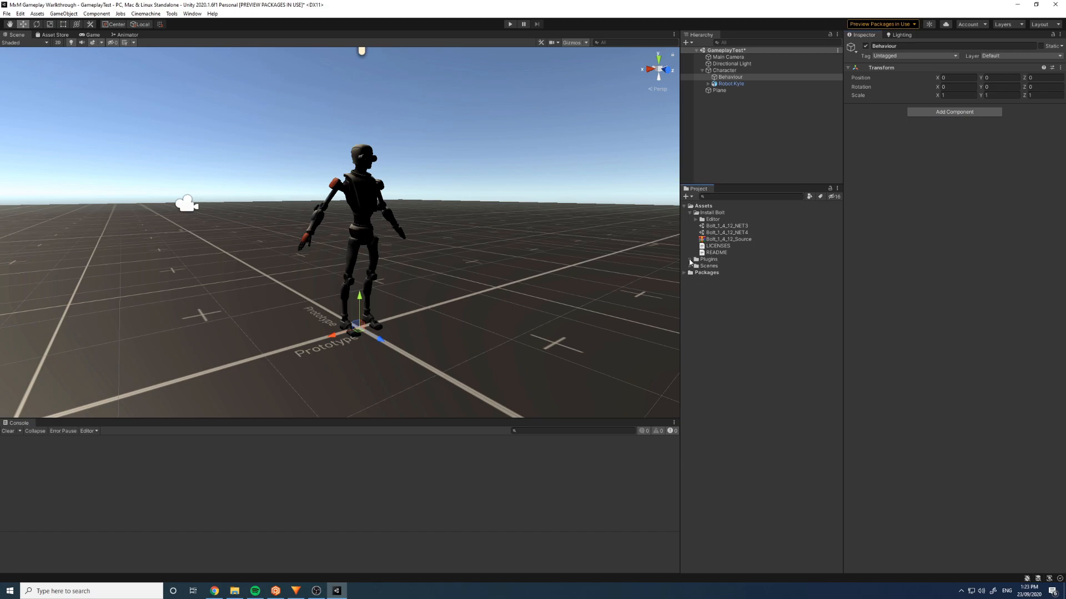
double_click(729, 232)
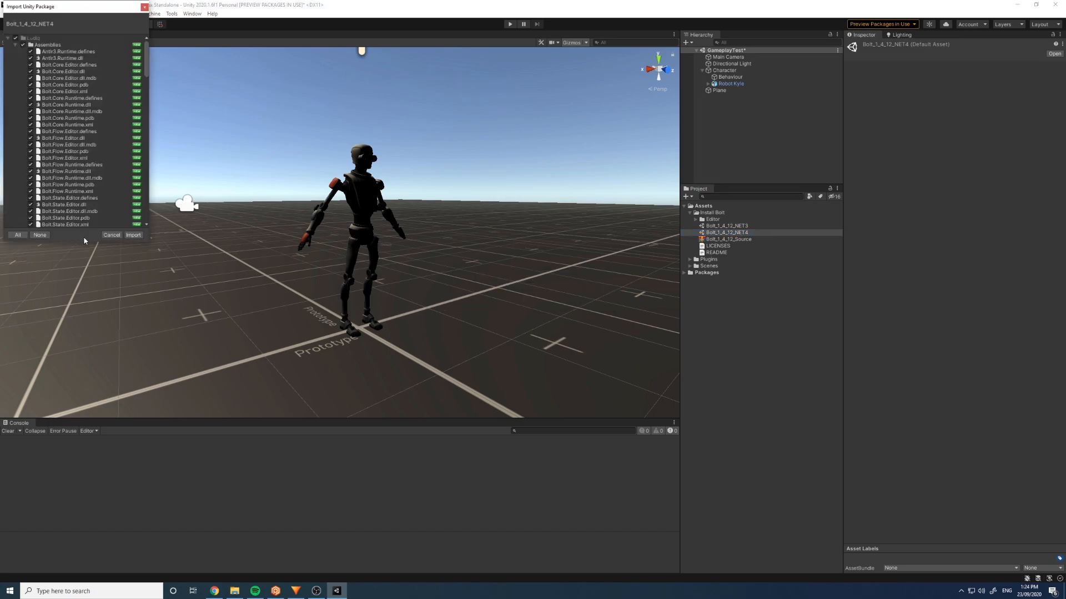
click(133, 236)
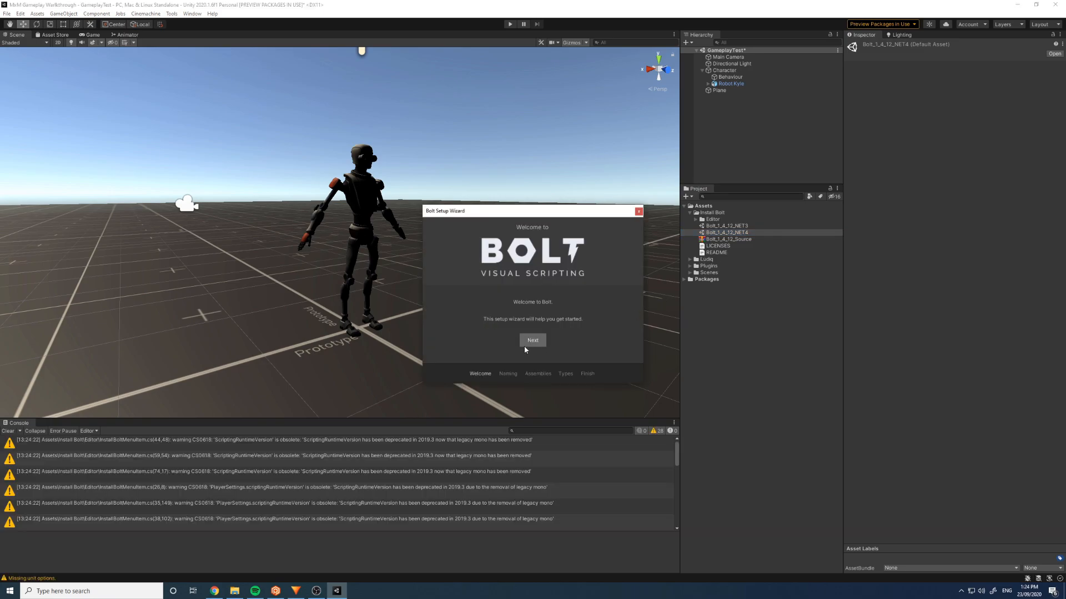
- Complete the Bolt setup wizard with Programmer Naming and the default assembly and type options
click(533, 339)
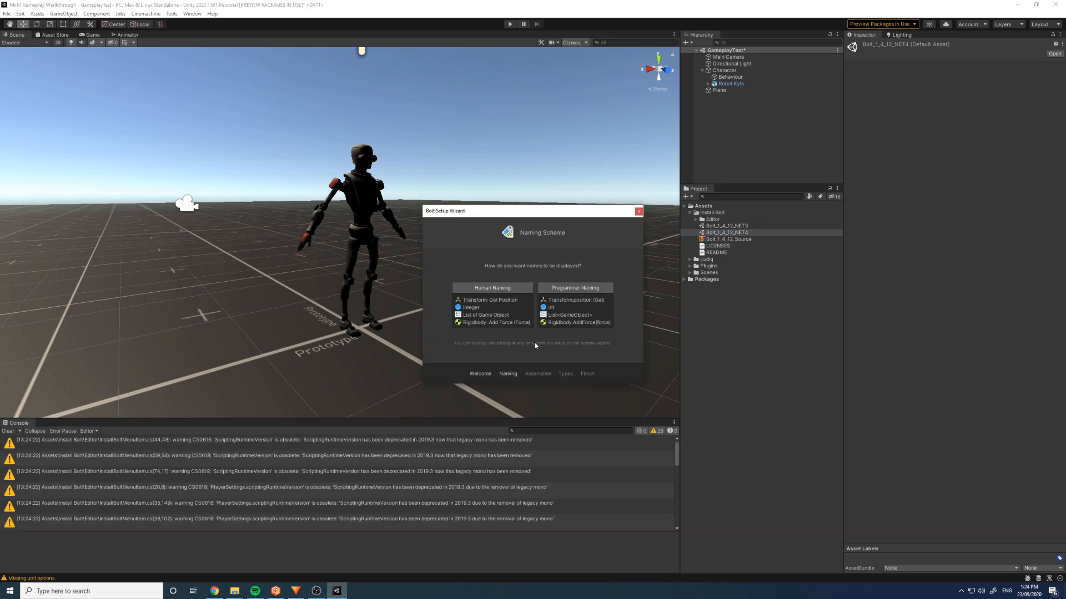
click(577, 288)
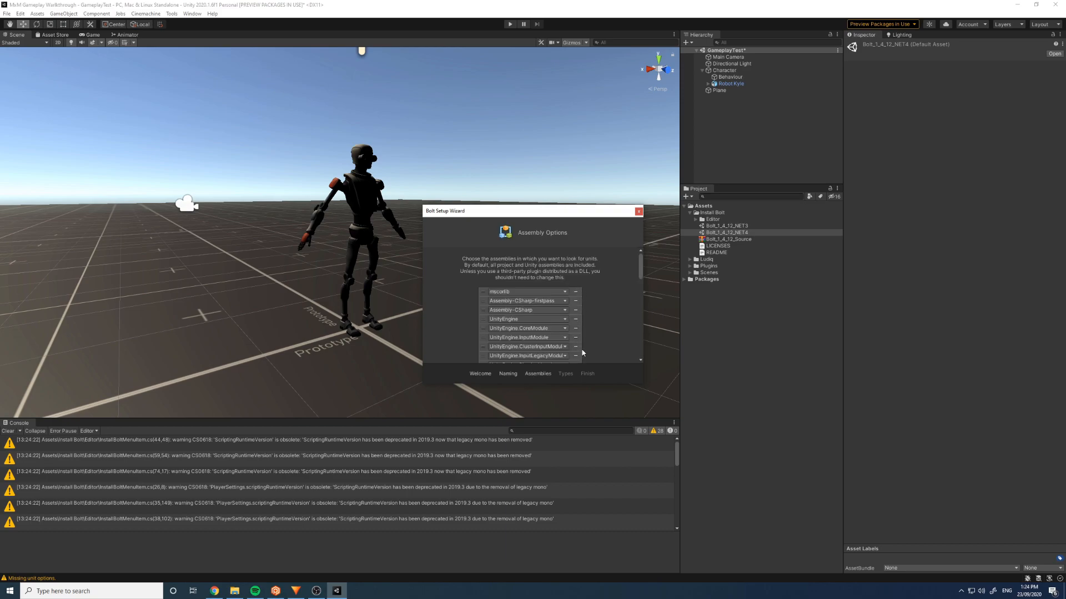
scroll(533, 311, down, 10)
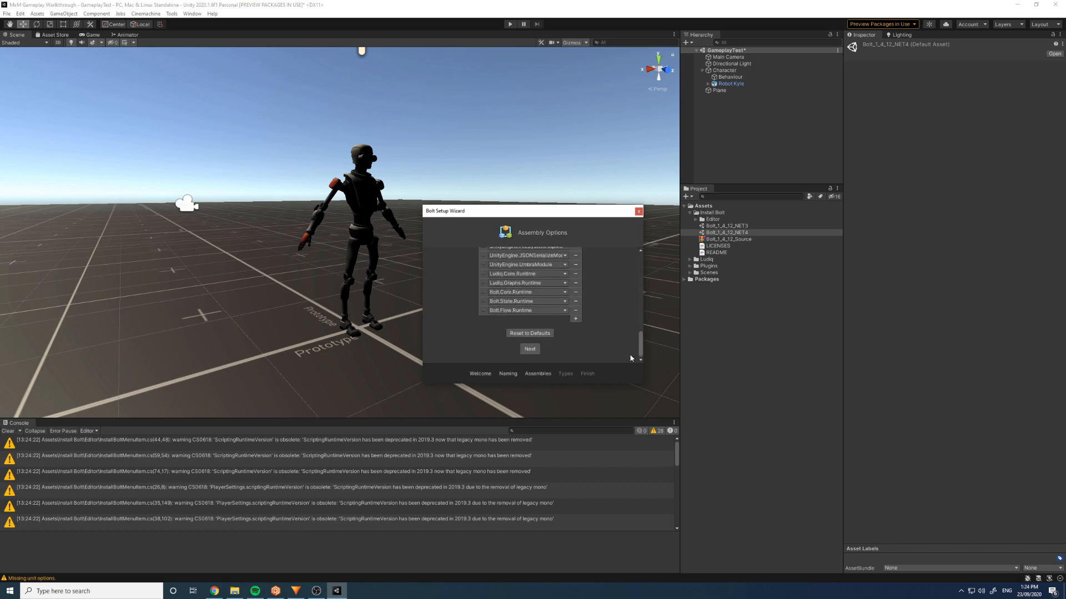
click(530, 352)
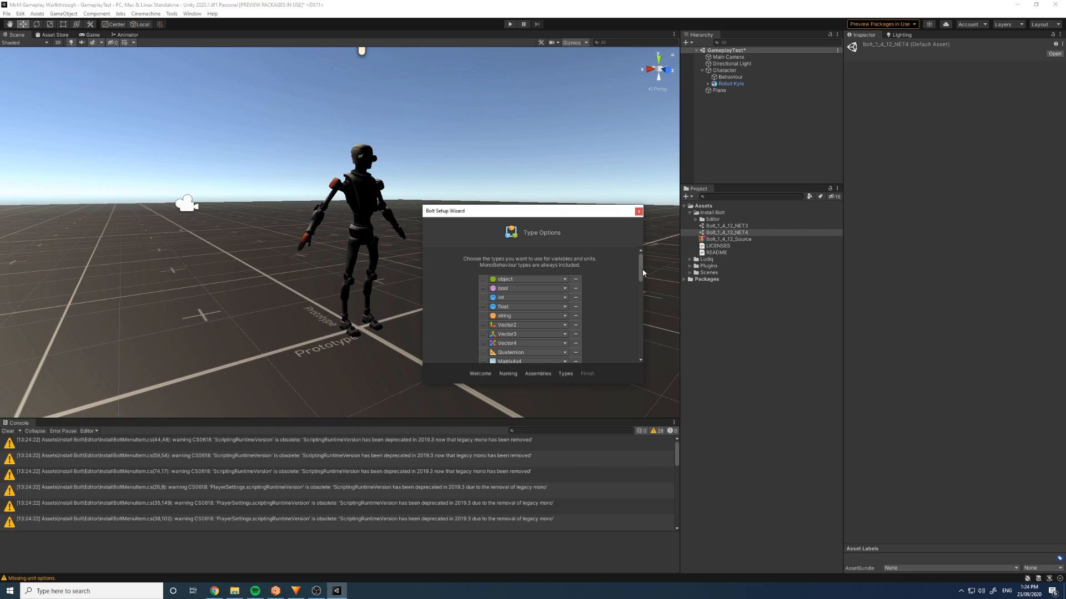
scroll(642, 273, down, 10)
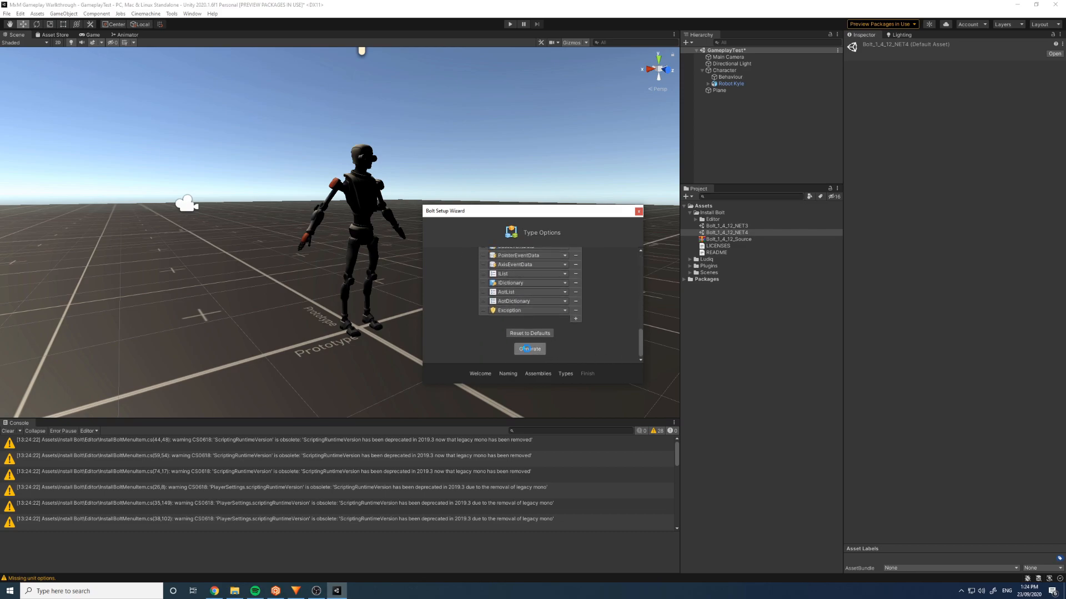
click(529, 349)
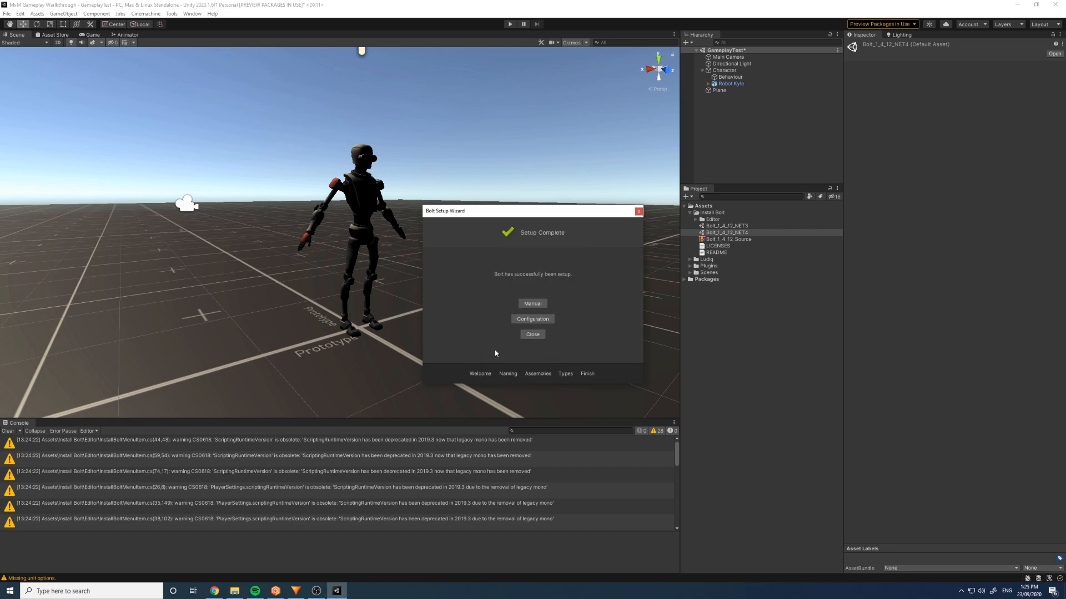
click(533, 335)
- Delete the Install Bolt folder from Assets and clear the console
click(717, 330)
click(711, 213)
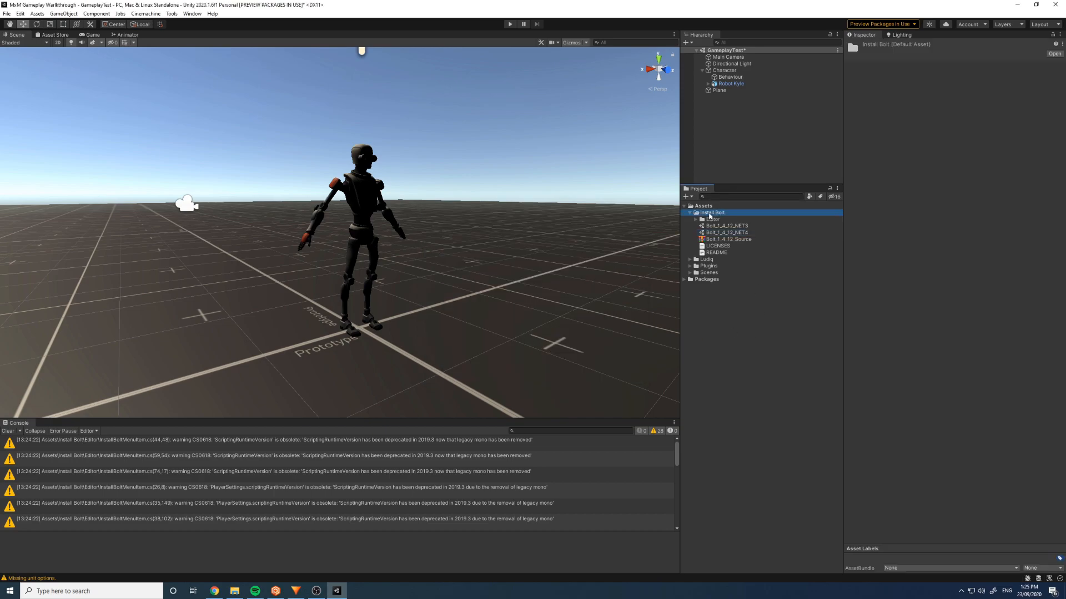
click(558, 312)
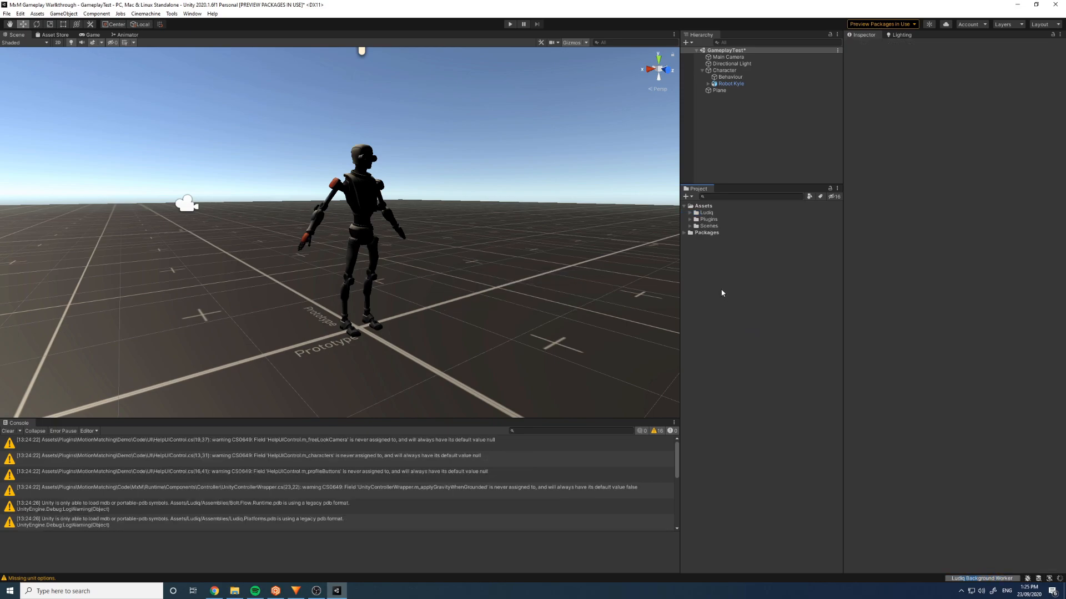
click(16, 432)
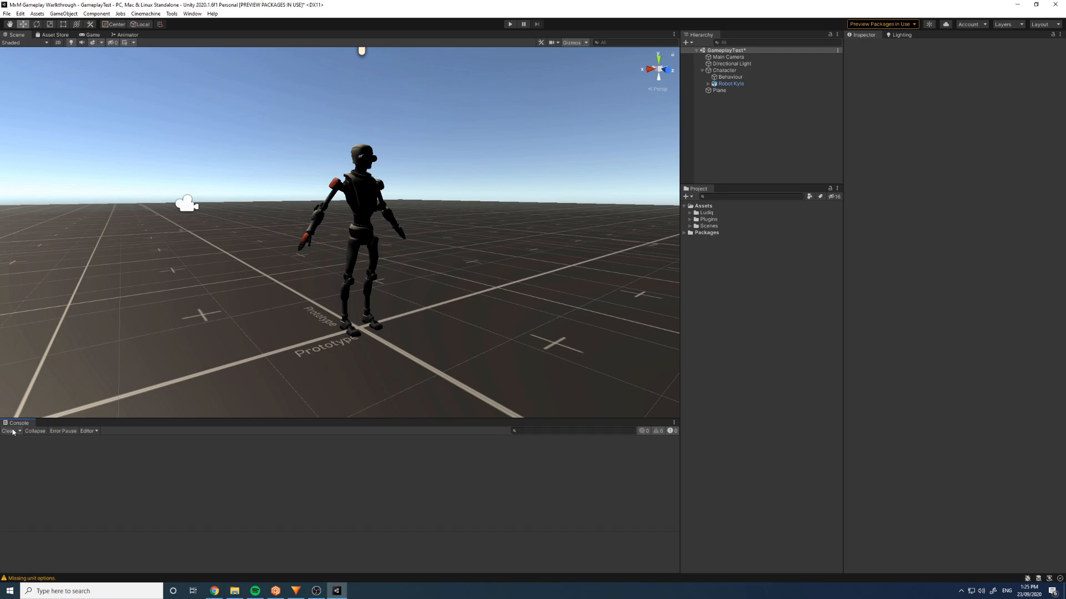
- Add Bolt's State Machine component to the Behaviour object under Character
click(730, 77)
click(954, 111)
text(State)
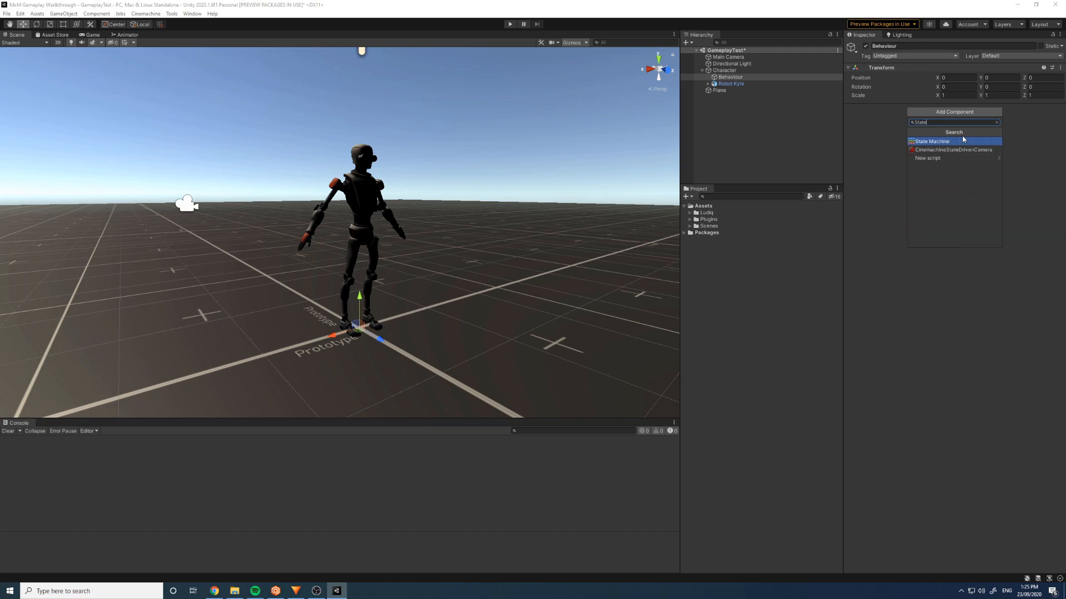
click(925, 142)
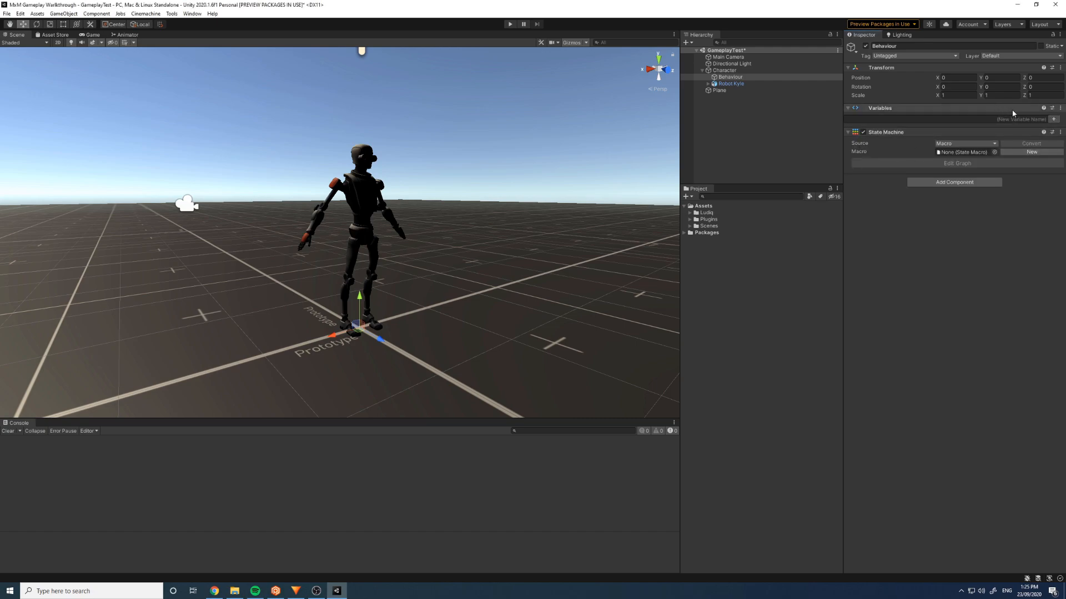
click(848, 109)
click(848, 110)
click(995, 120)
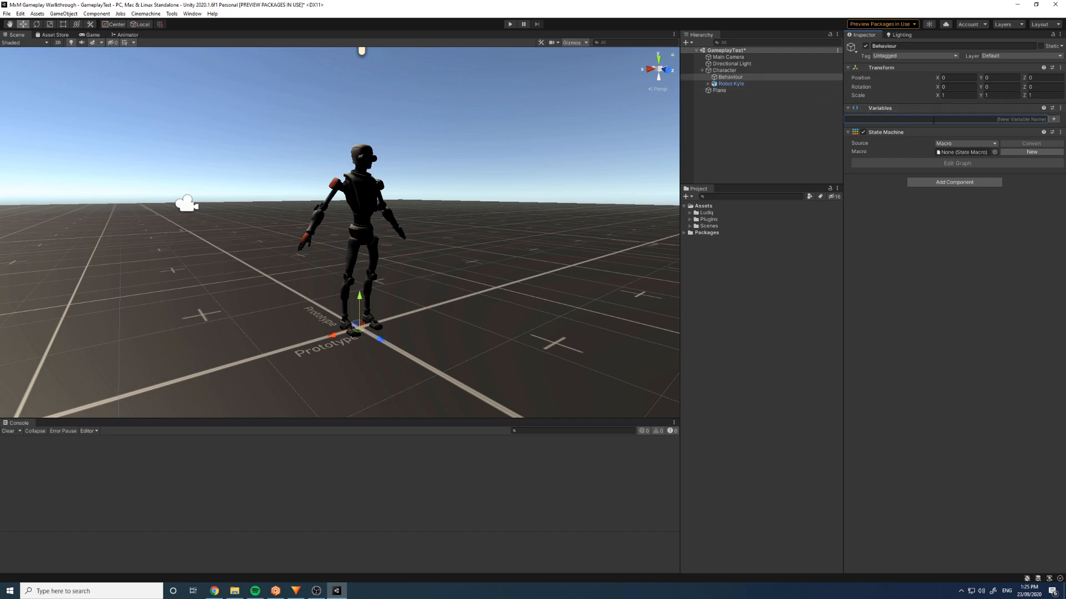
click(1054, 120)
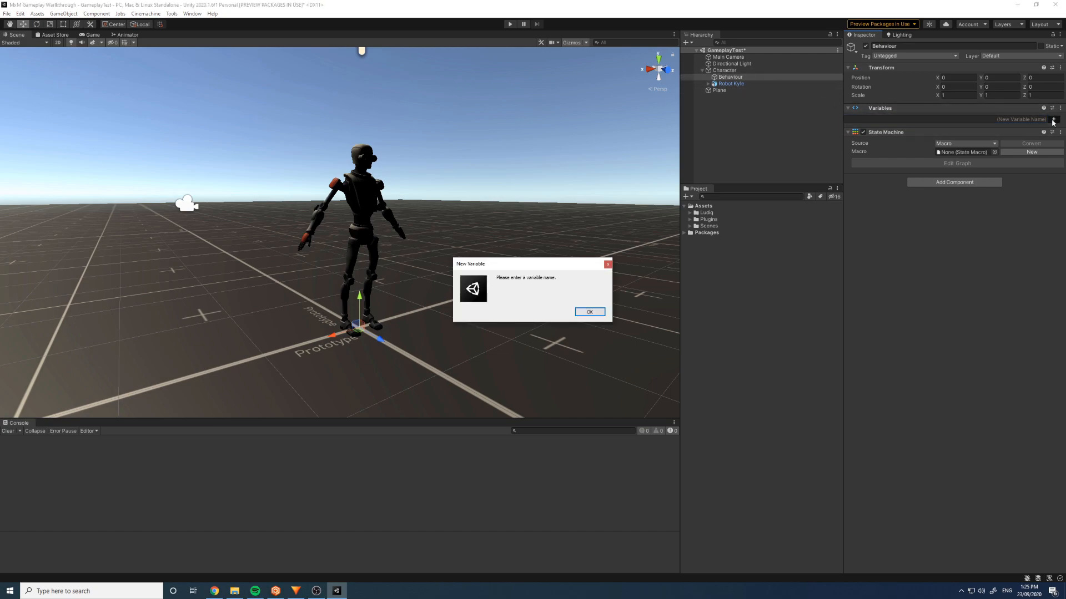
click(589, 312)
- Add an object variable named MxMAnimator of type MxMAnimator to the Behaviour object's Variables component
click(1010, 119)
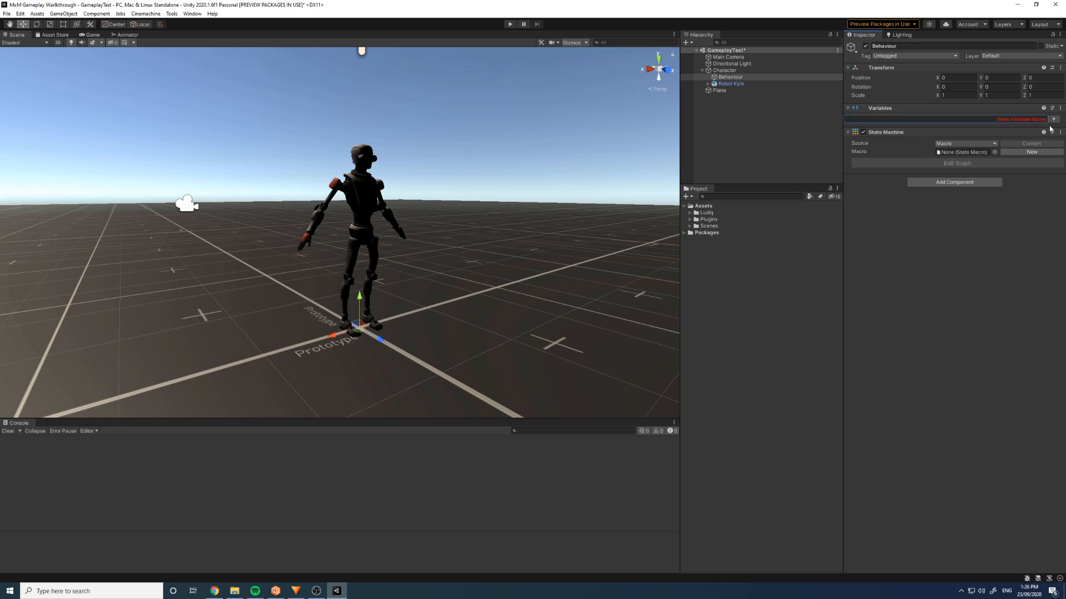
text(MxMAnimator)
click(1053, 118)
click(960, 130)
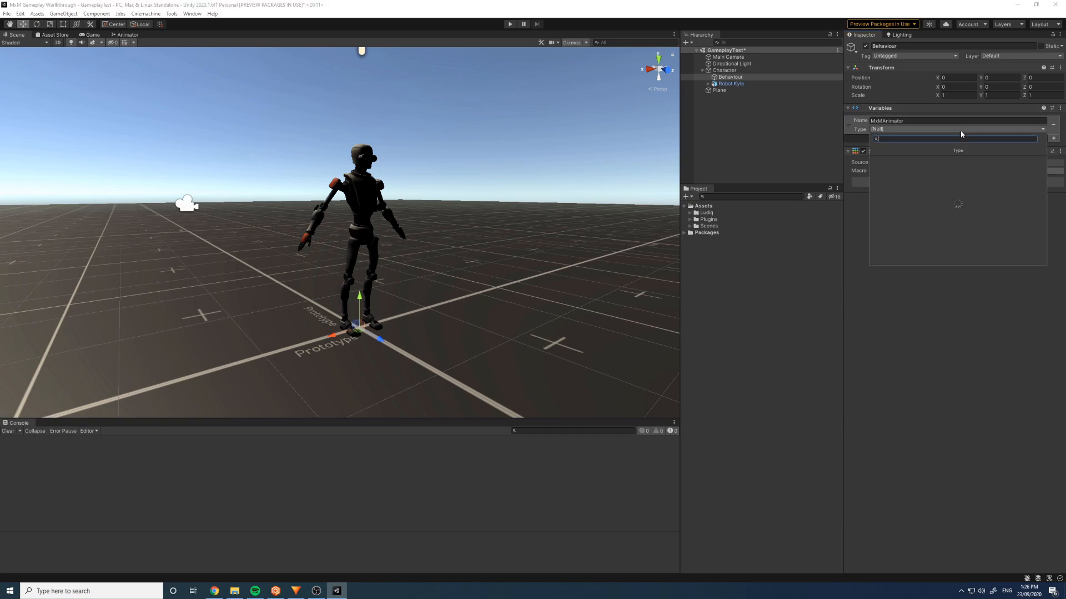
text(MxMAnimator)
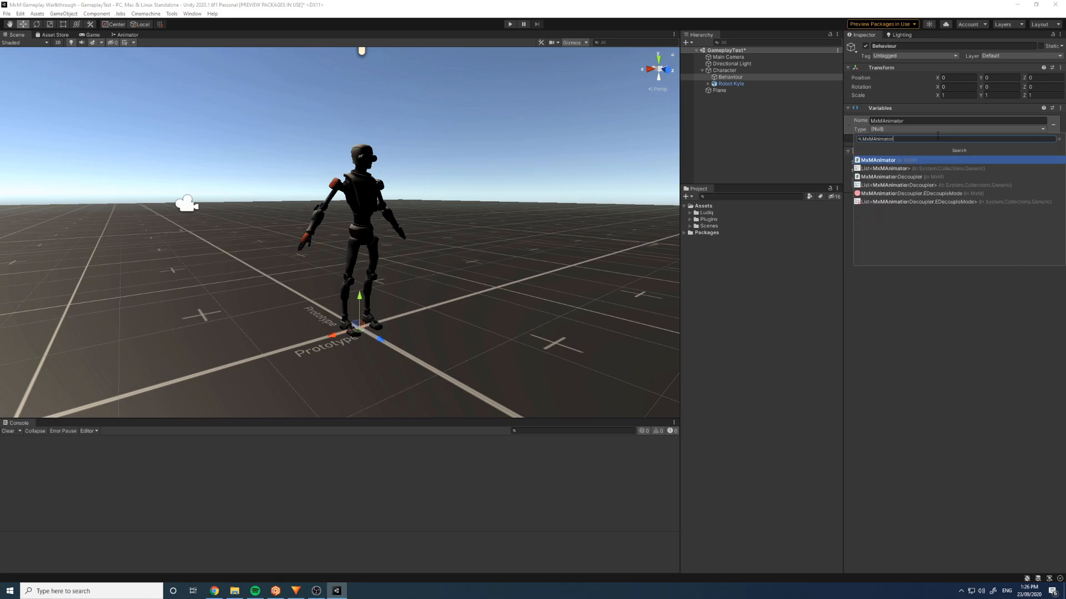
click(883, 160)
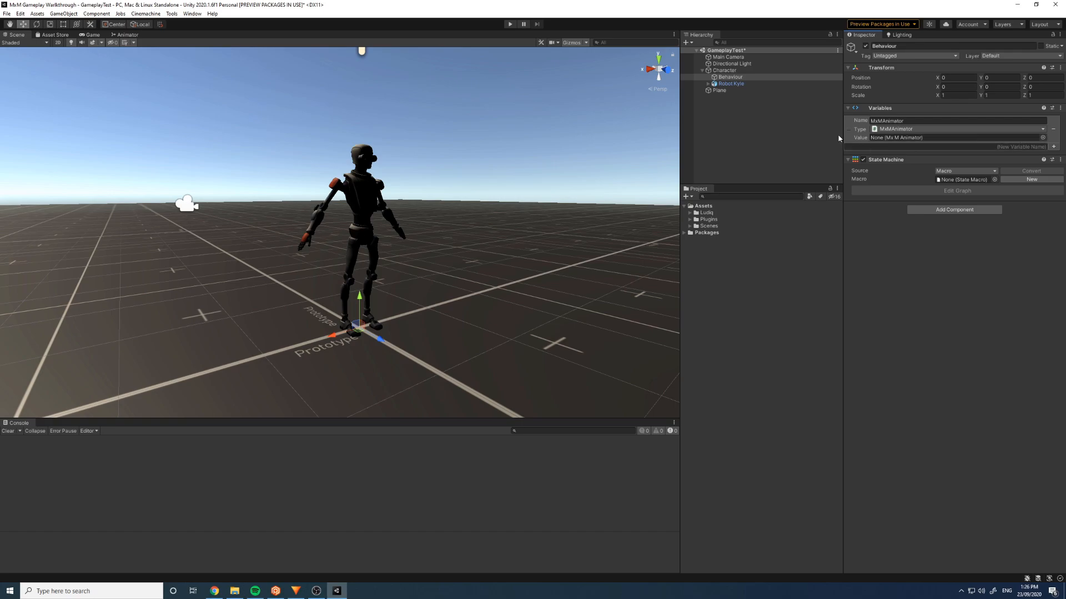
- Try Robot Kyle as the value of the MxMAnimator variable, and clear the value again
drag(728, 84, 905, 143)
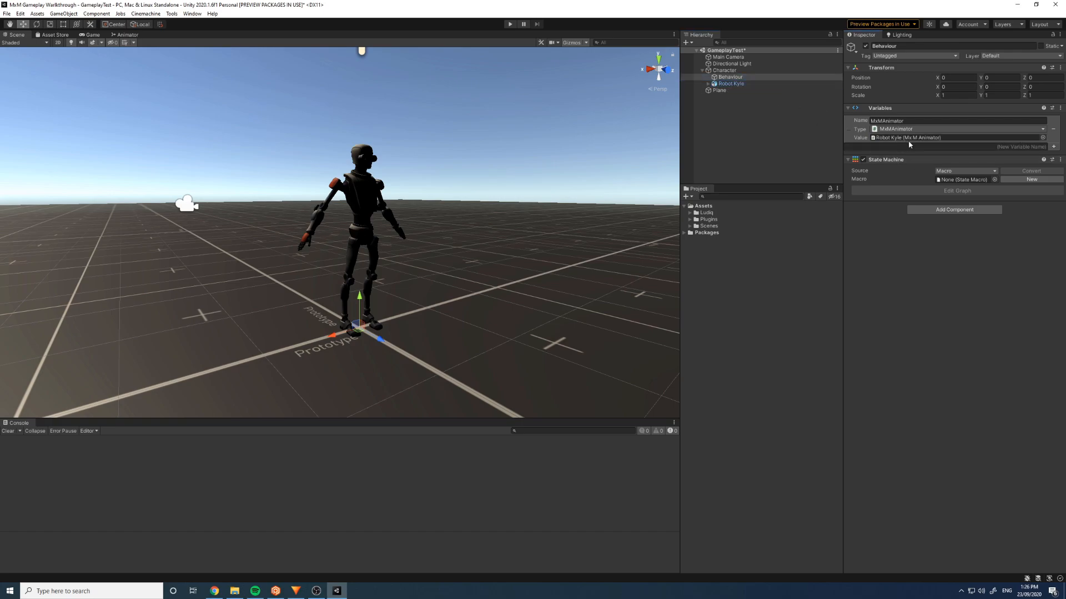
click(942, 138)
click(926, 139)
key(Delete)
- Add a second object variable named TrajectoryGenerator of type MxMTrajectoryGenerator
click(1053, 147)
click(590, 312)
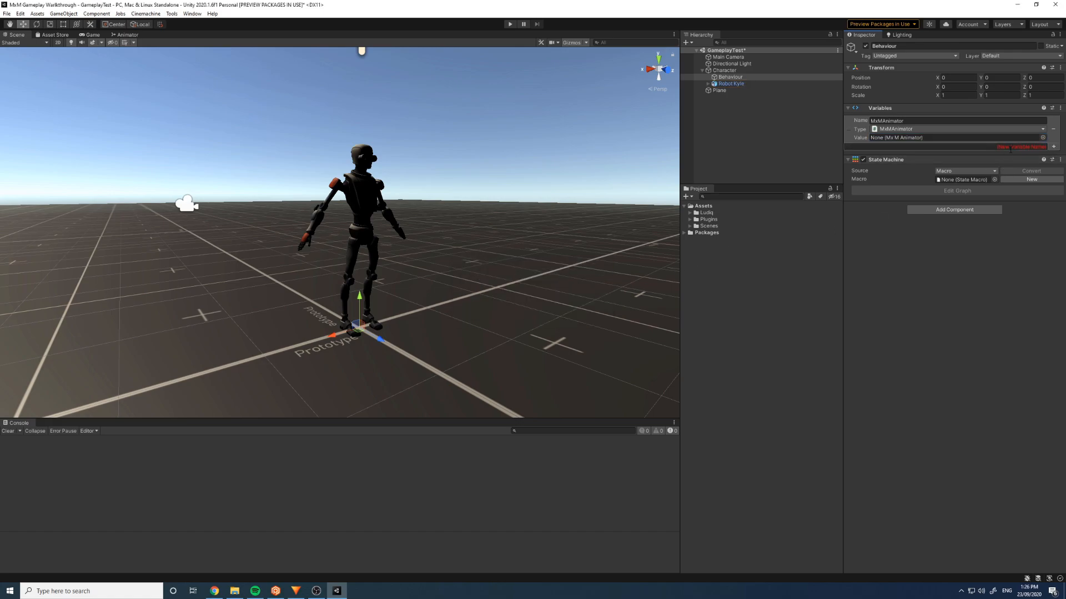
text(TrajectoryGenerator)
click(1053, 146)
click(917, 157)
text(Trajectory)
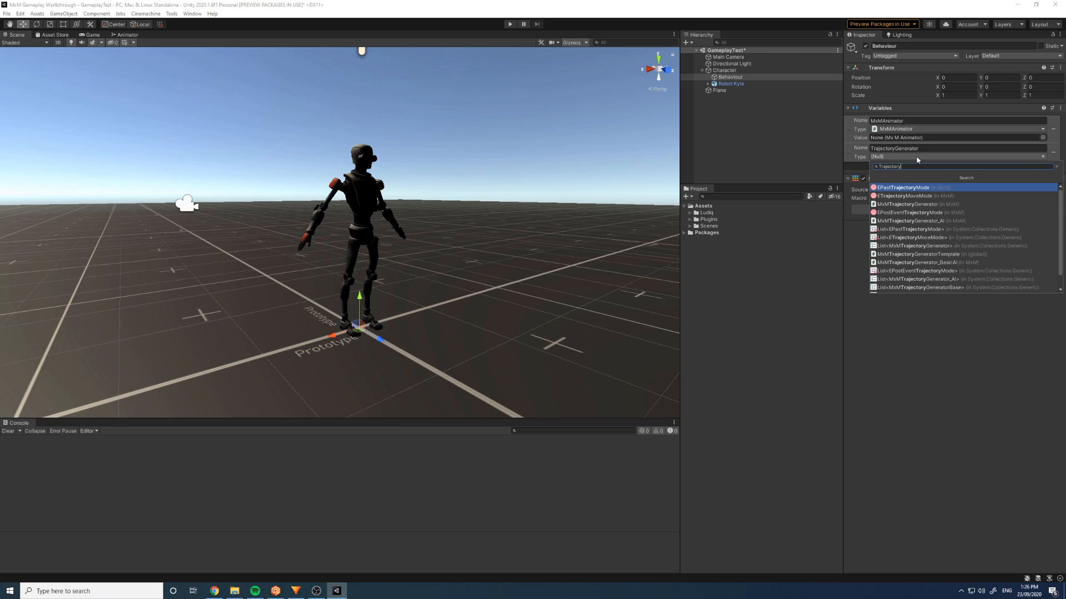
key(ctrl+a)
text(MxM)
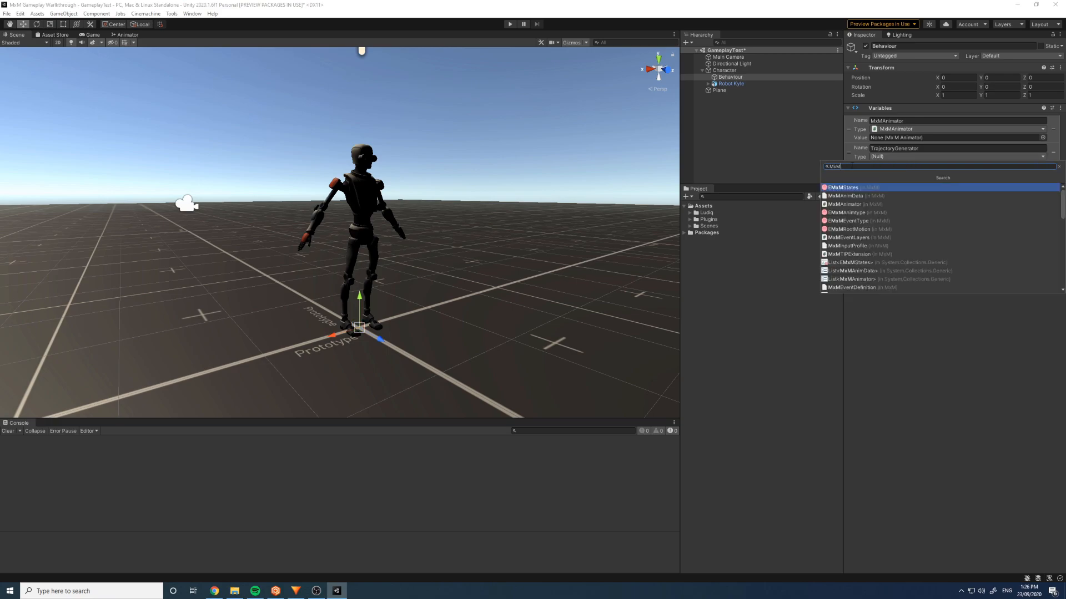
text(Trajecoty)
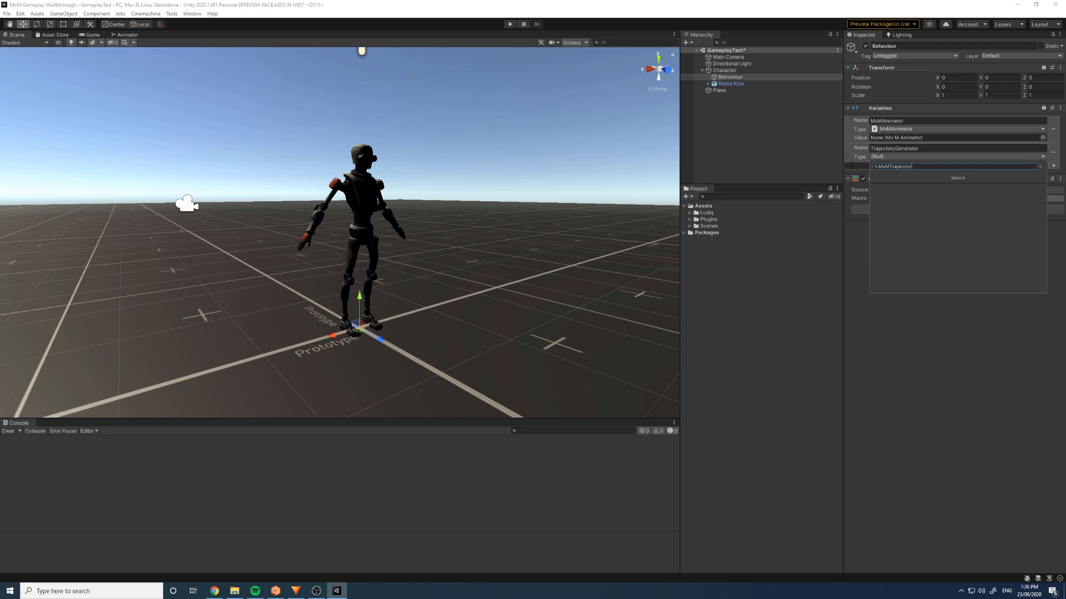
key(BackSpace)
click(931, 189)
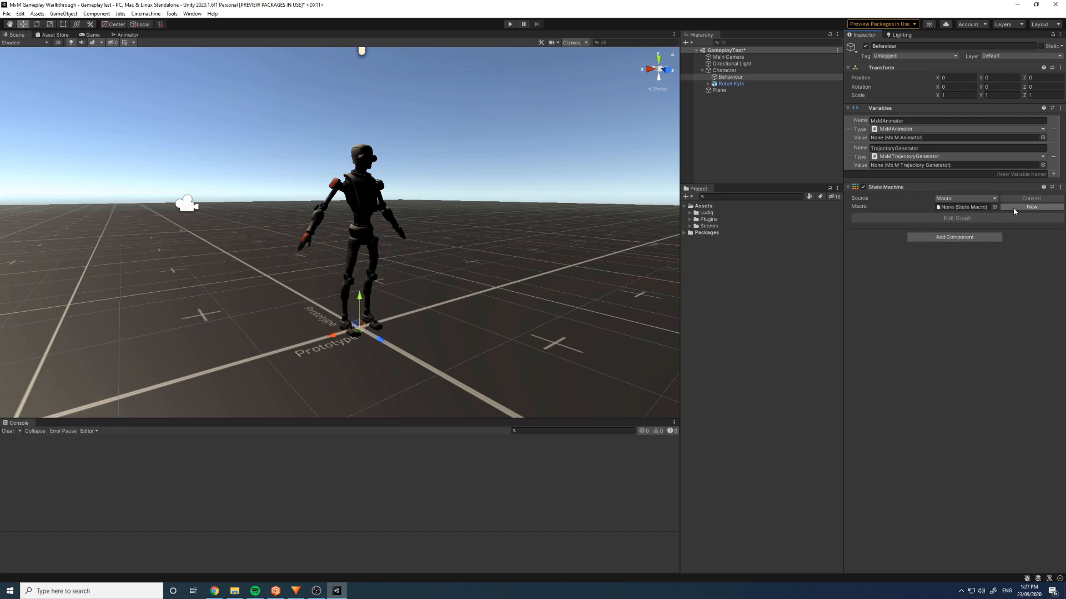
- Start a new macro for the State Machine and create a Data folder under Assets while choosing its save location
click(1027, 207)
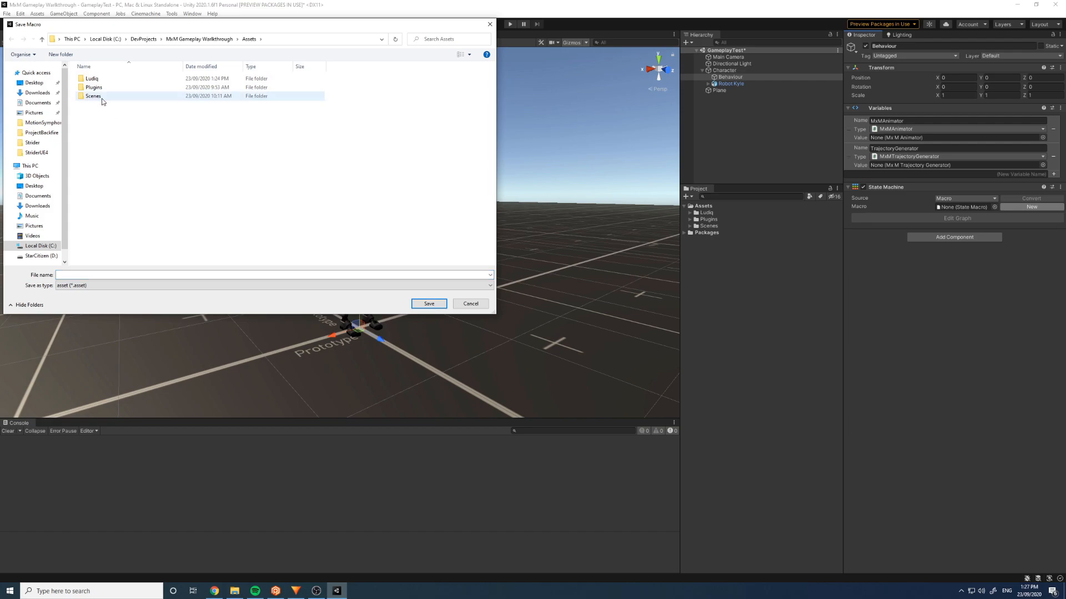
right_click(112, 117)
mouse_move(82, 215)
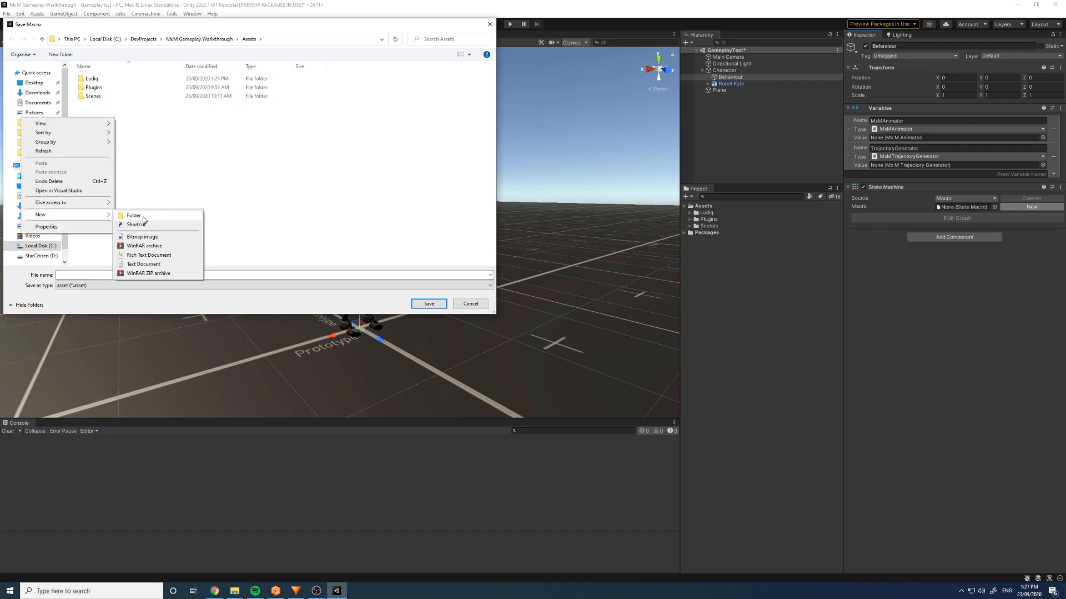
click(143, 218)
text(Data)
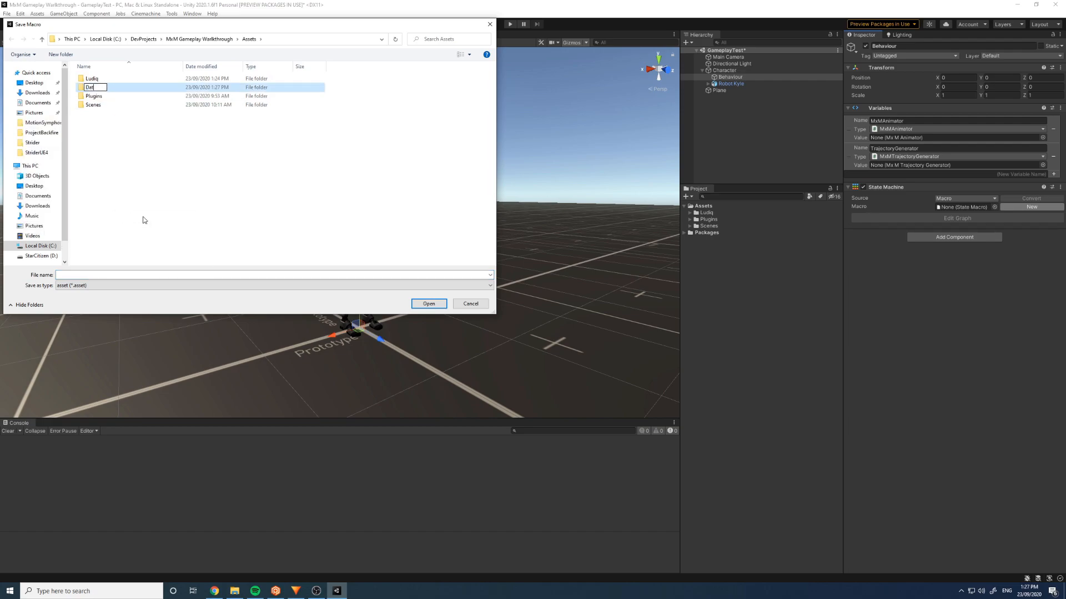
key(Return)
right_click(106, 78)
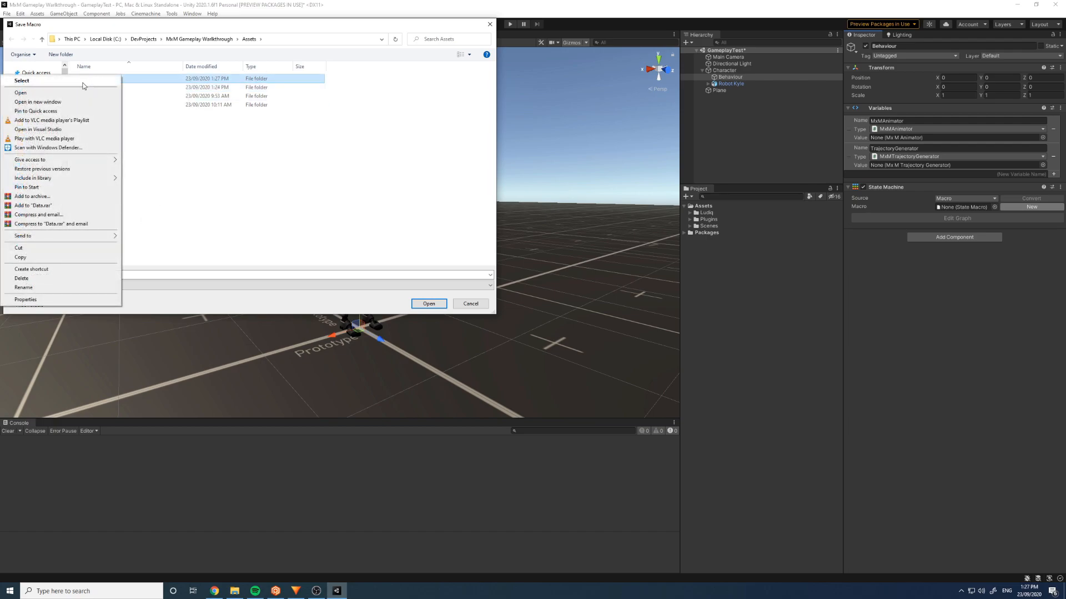
click(194, 135)
- Create a Logic folder inside the Data folder
double_click(90, 78)
right_click(141, 129)
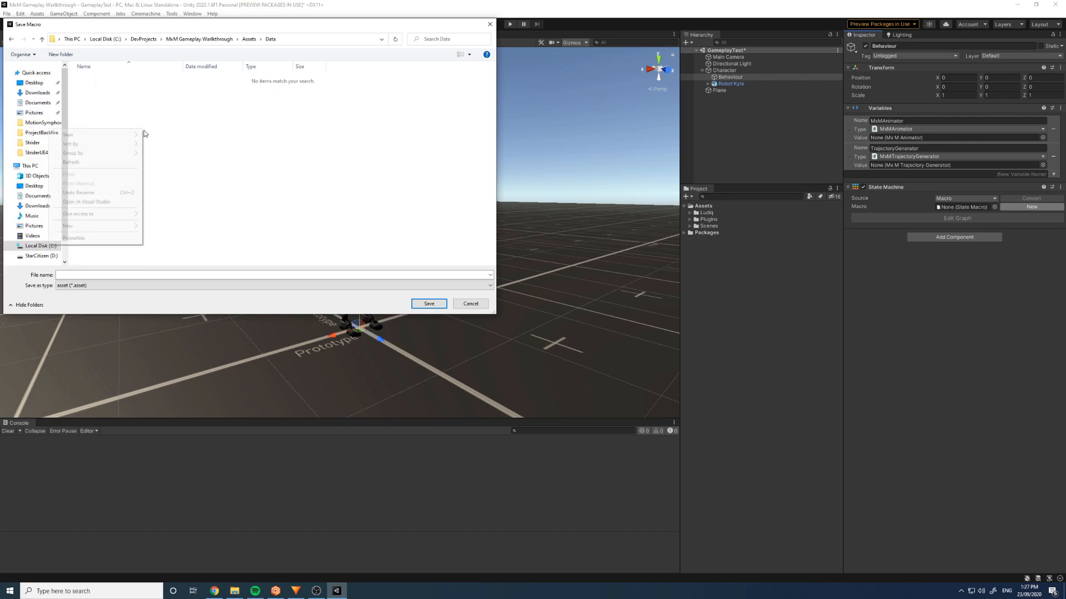
mouse_move(111, 226)
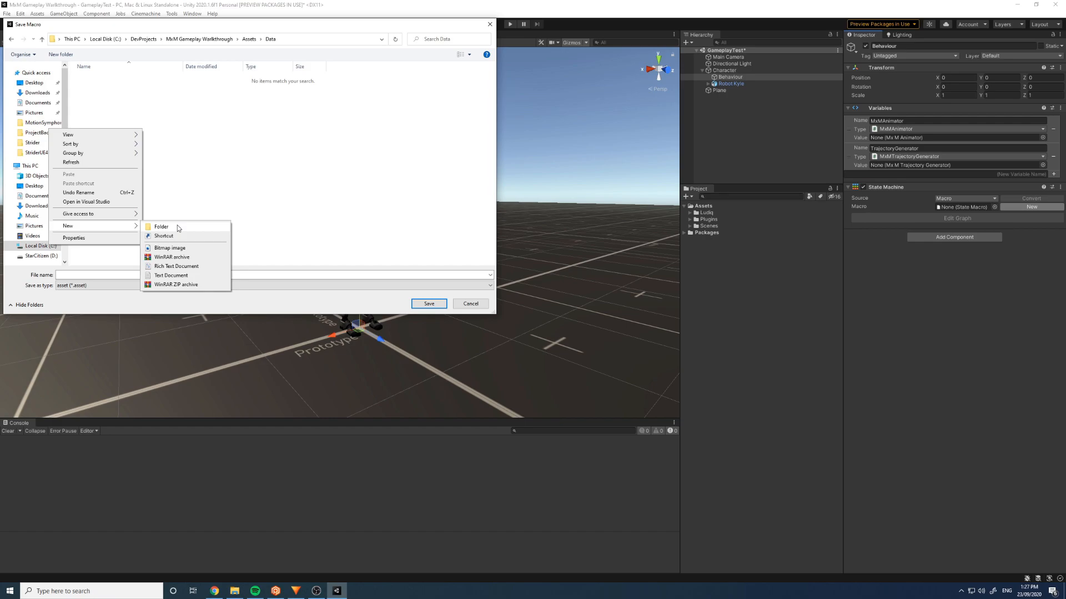
click(178, 226)
text(Logic)
key(Return)
click(227, 123)
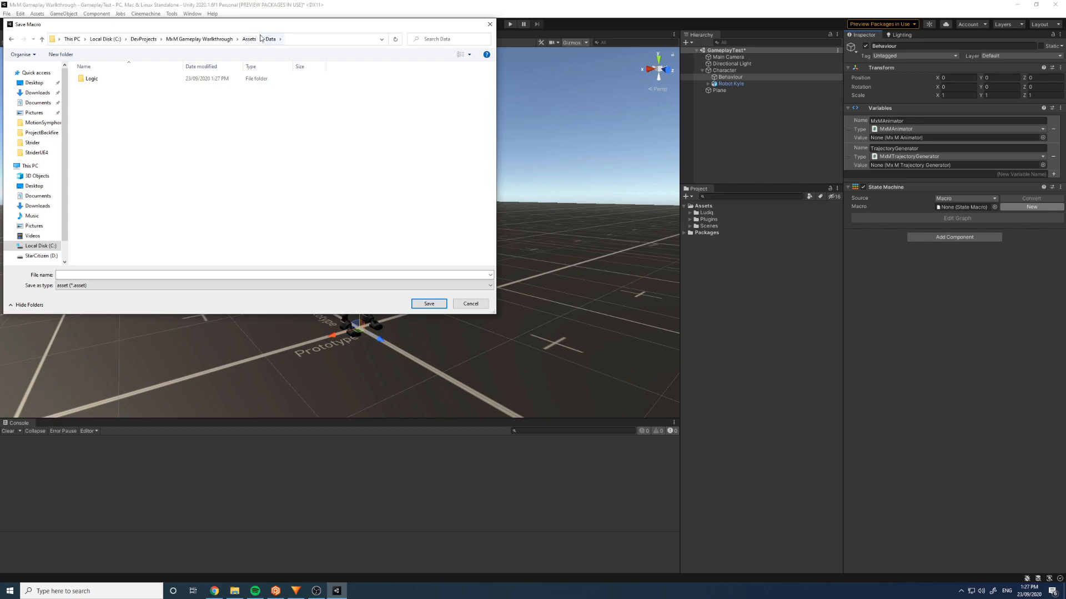
- Create a MotionMatching folder inside the Data folder, beside Logic
click(93, 79)
double_click(94, 82)
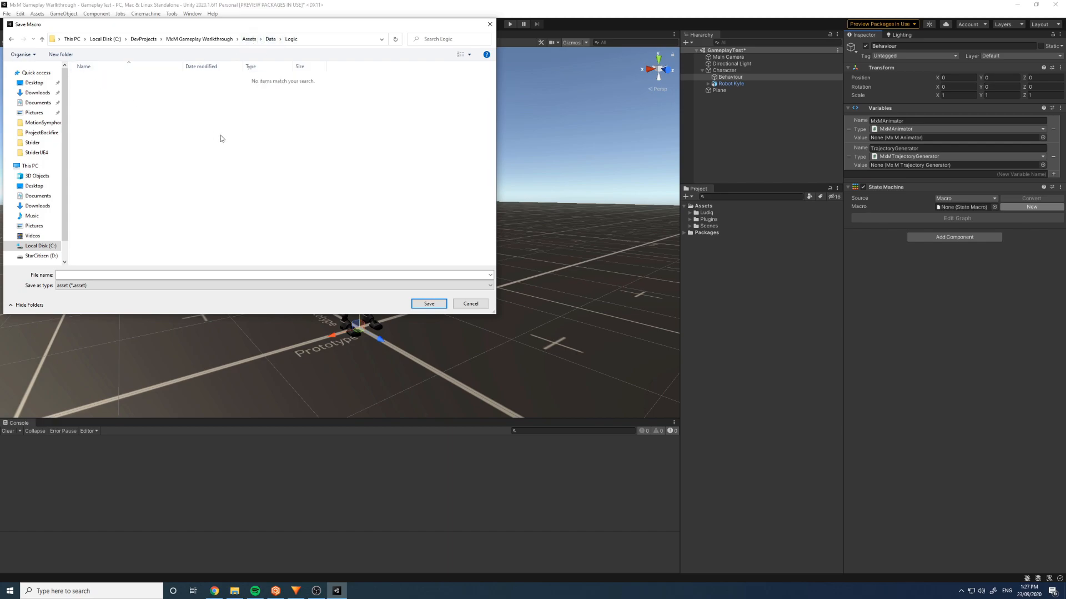
right_click(239, 134)
click(326, 157)
click(271, 39)
right_click(187, 147)
mouse_move(138, 243)
click(208, 243)
text(Motion)
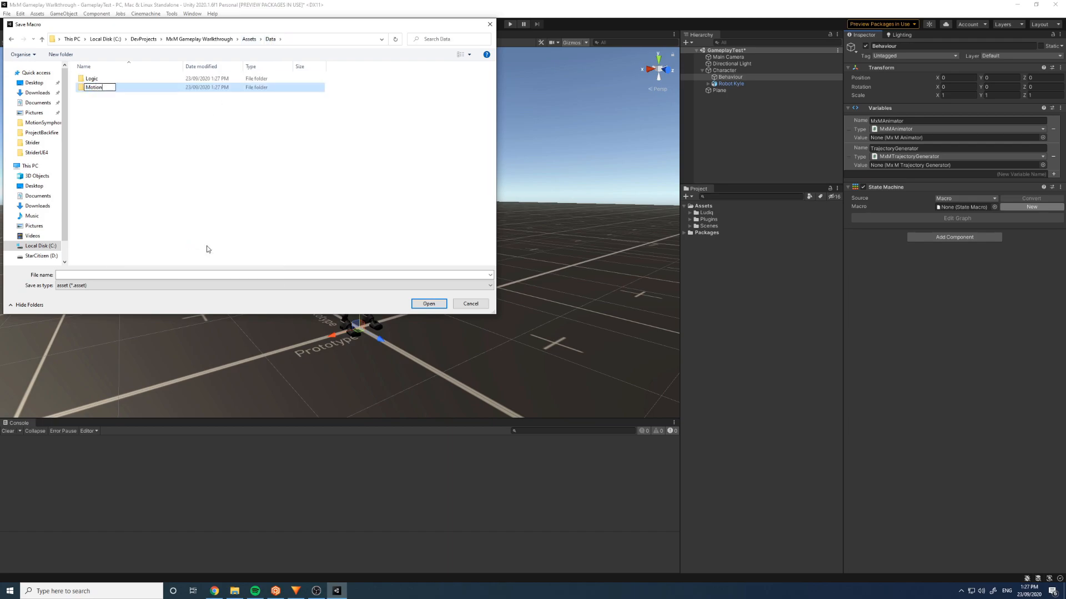
text(Matching)
key(Return)
- Save the state macro as PlayerCharacterLogic in the Logic folder
double_click(91, 79)
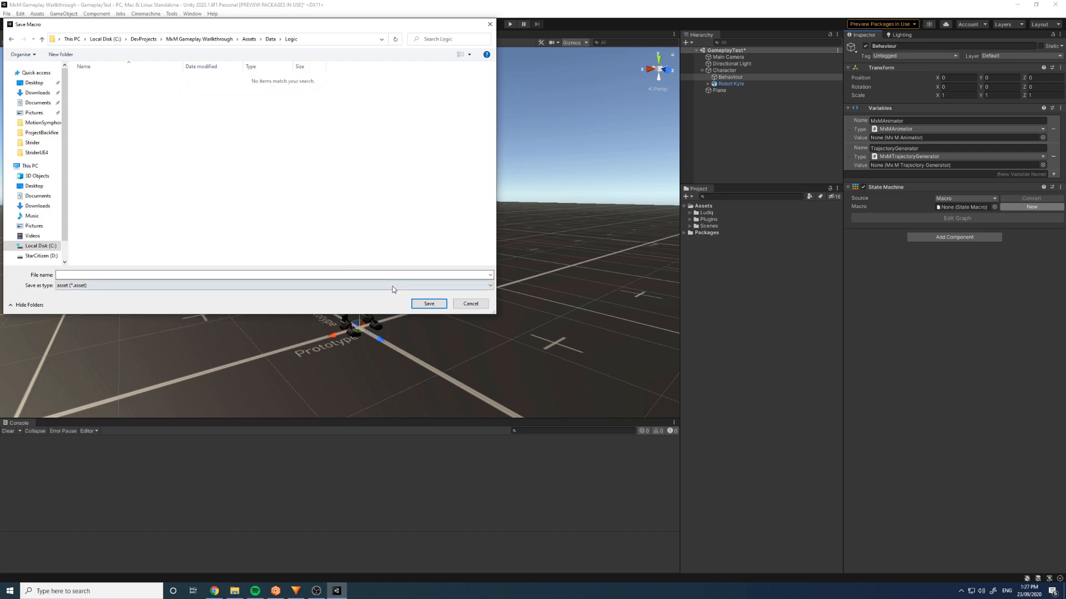
click(286, 276)
text(PlayerCharacterLogic)
click(430, 305)
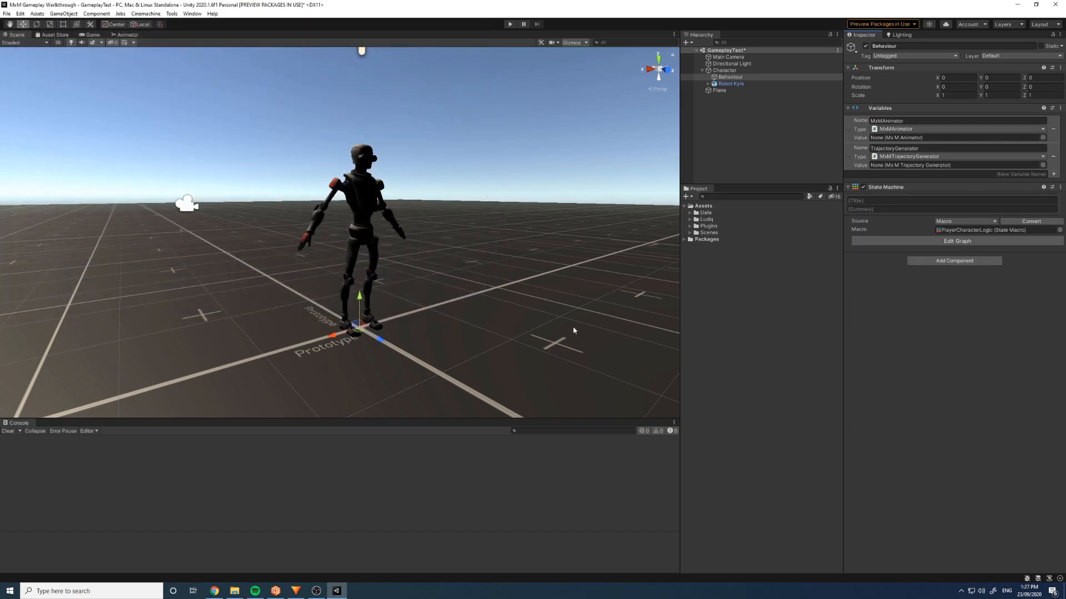
- Open the PlayerCharacterLogic graph for editing and enlarge its window
click(967, 243)
drag(135, 237, 852, 437)
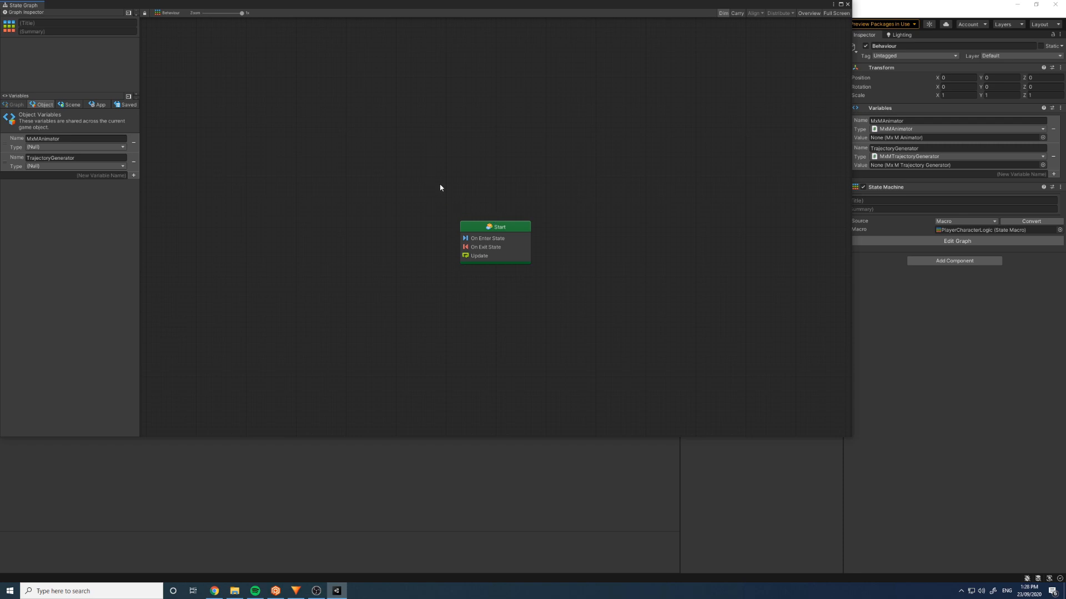
- Reposition the Start state, create a flow state beside it, and connect Start to it with a transition
drag(495, 230, 277, 219)
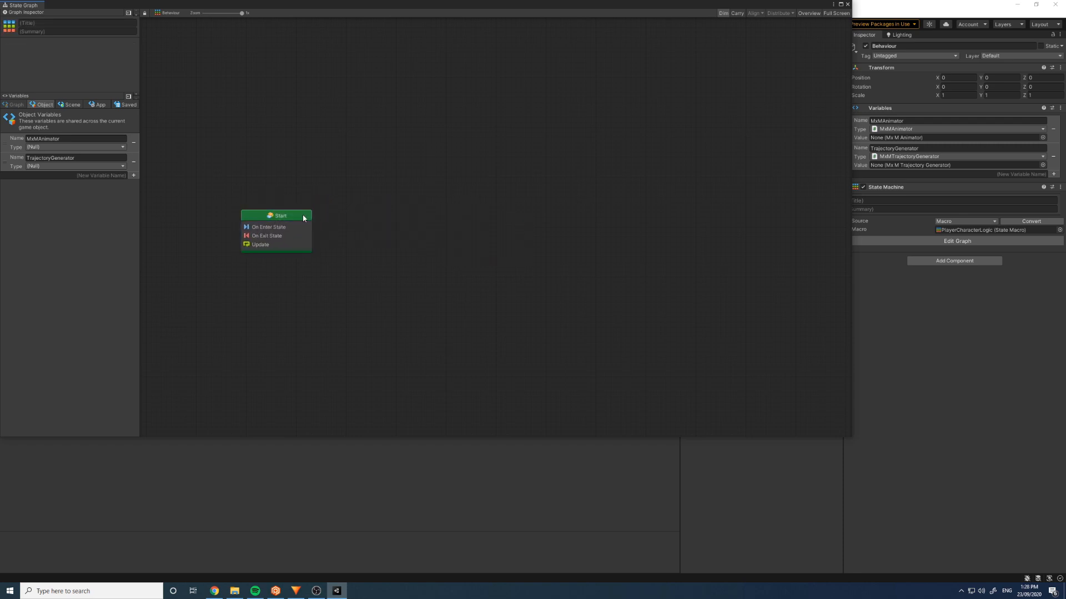
right_click(396, 226)
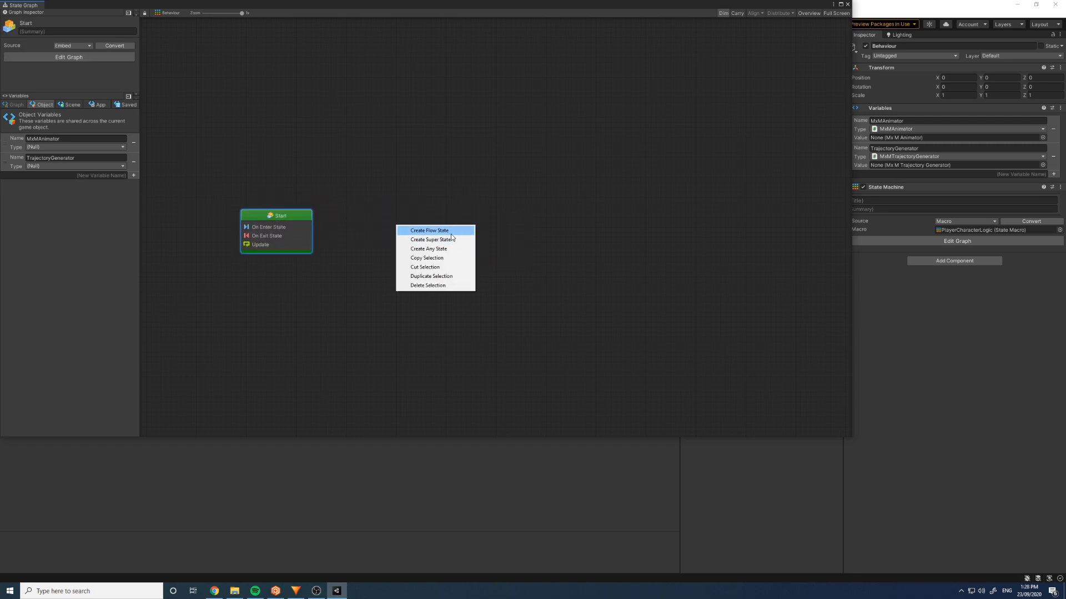
click(452, 235)
drag(426, 239, 465, 220)
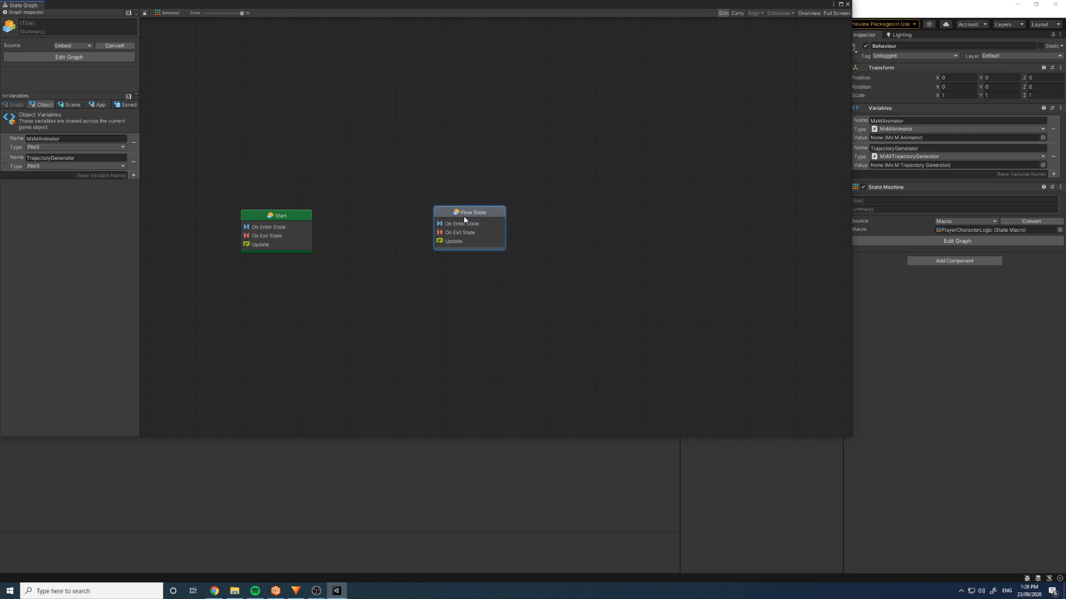
right_click(305, 215)
click(361, 247)
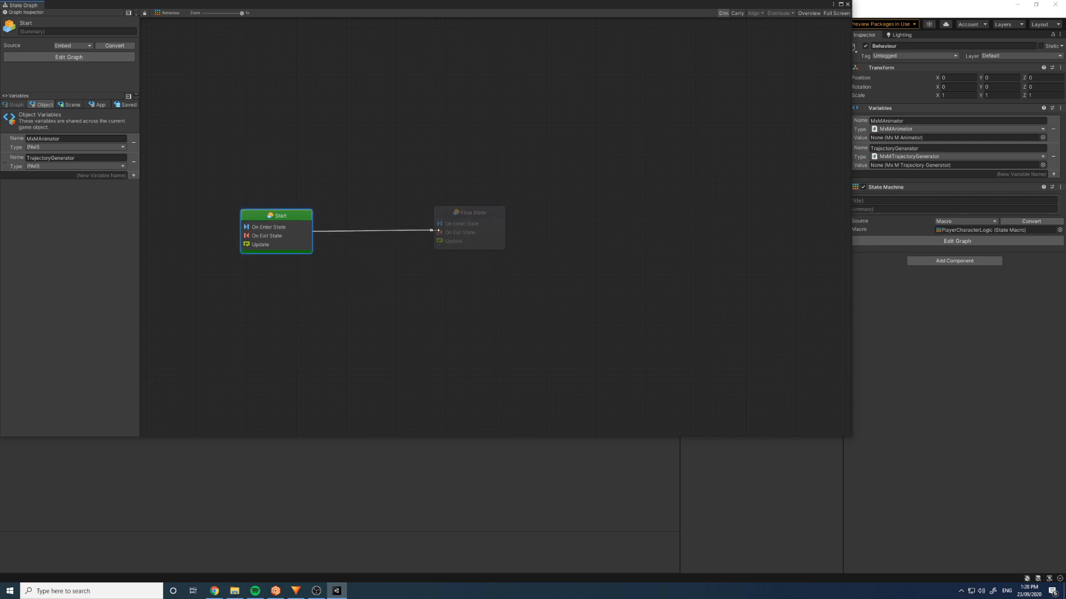
click(449, 219)
drag(452, 219, 429, 212)
- Delete the Start state, the flow state and their transition from the state graph, and close the graph window
click(545, 162)
drag(542, 152, 255, 280)
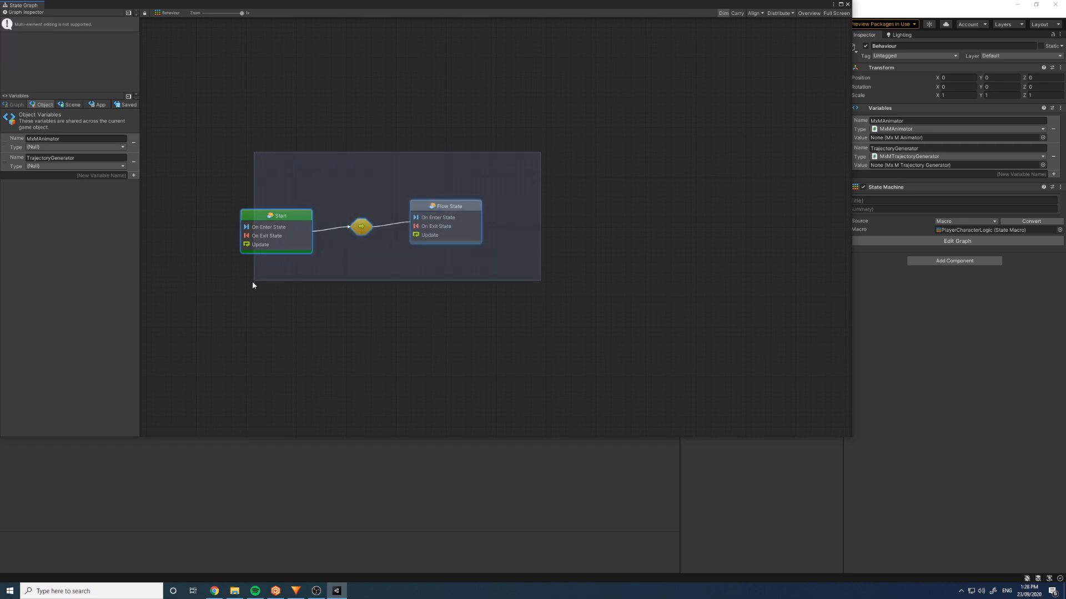
key(Delete)
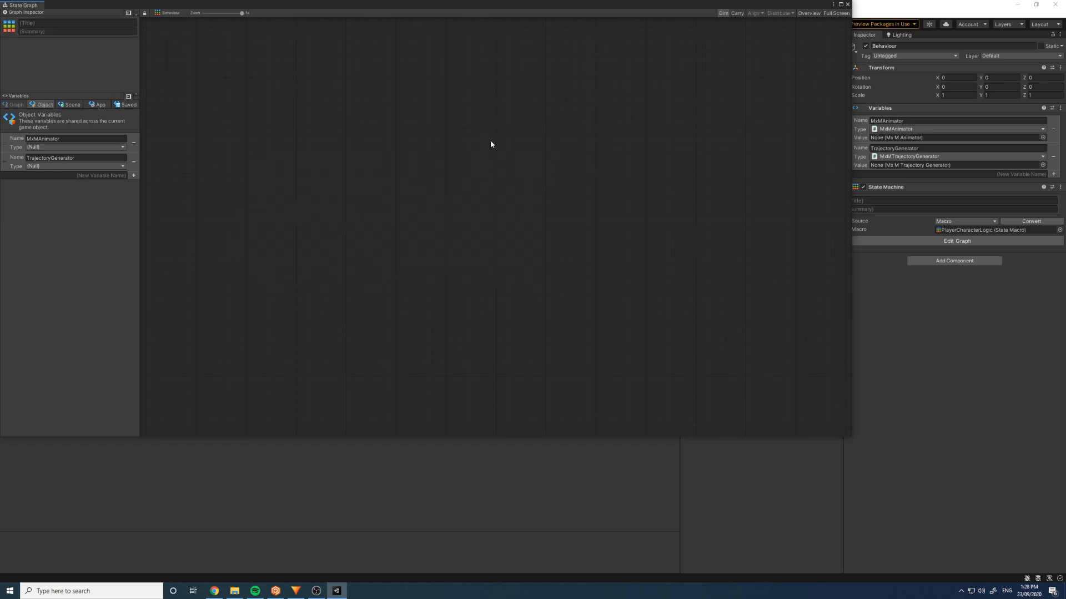
click(847, 4)
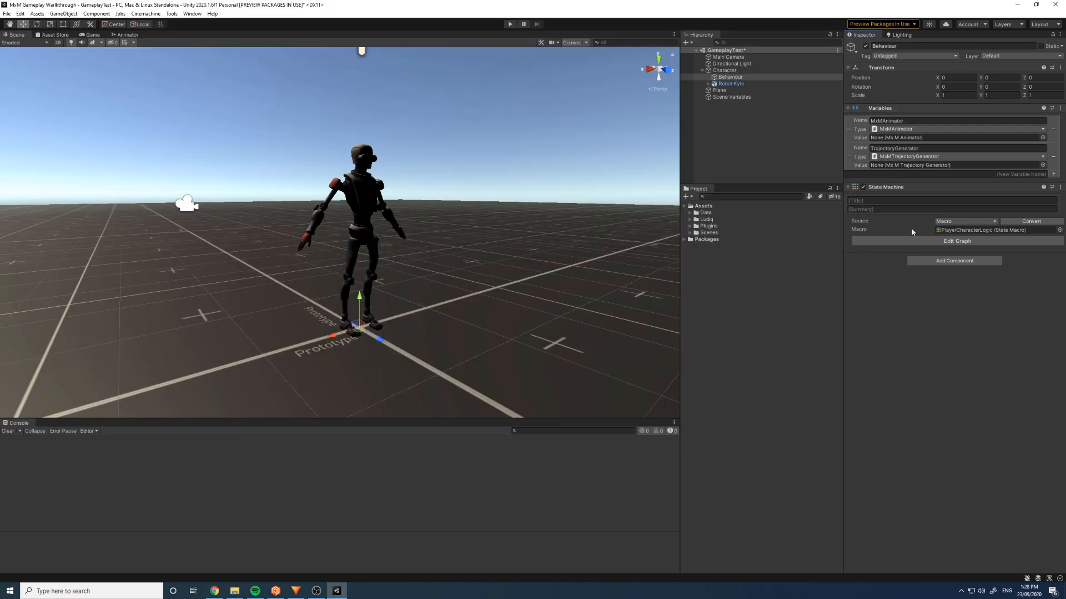
- Check the Animation Data settings of Robot Kyle's MxM Animator component
click(739, 85)
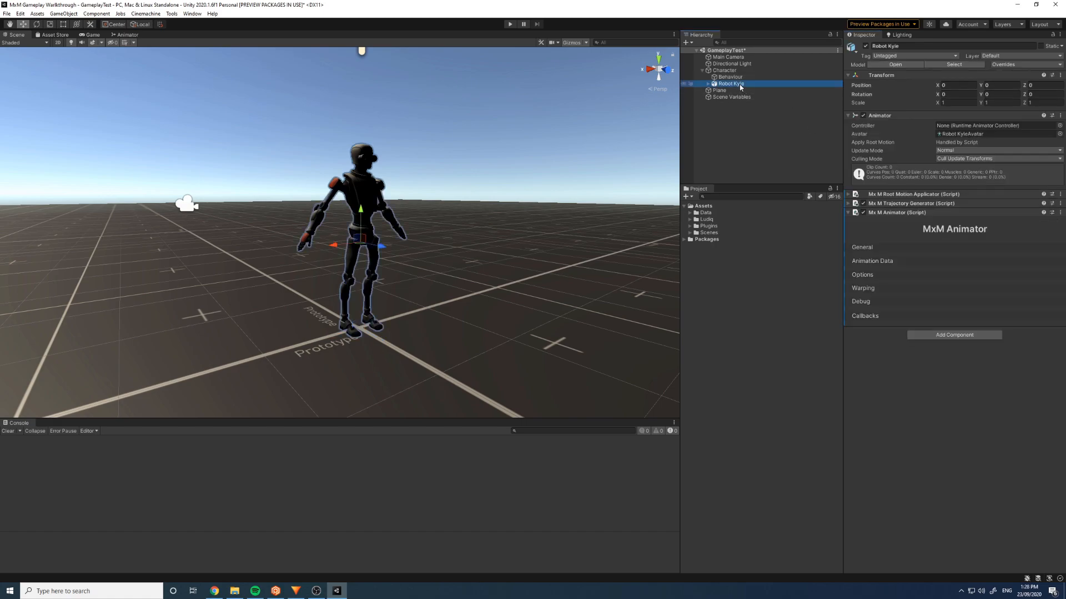
click(882, 262)
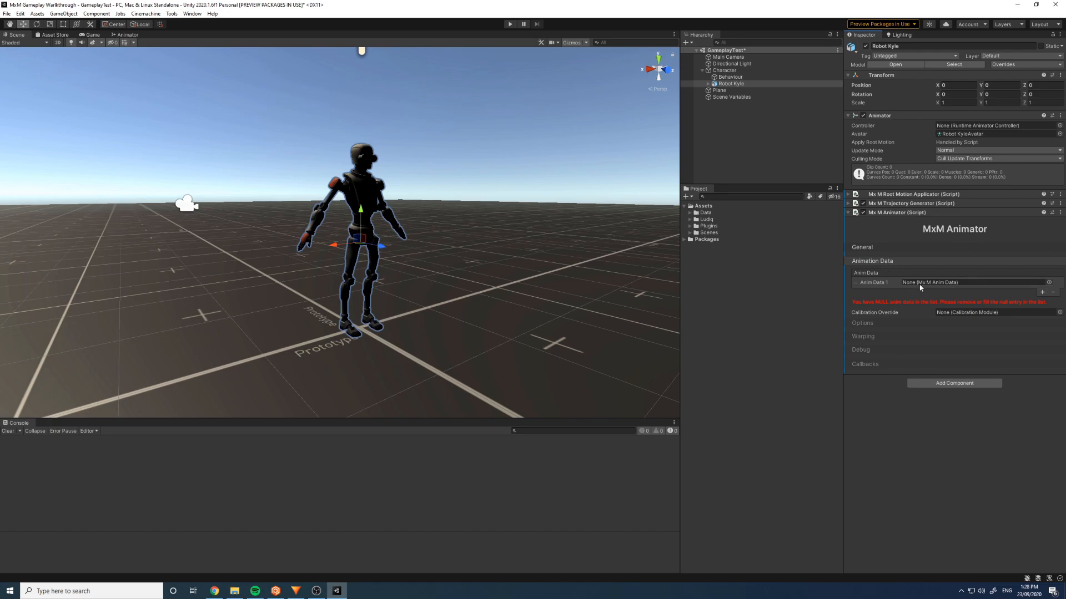
click(881, 260)
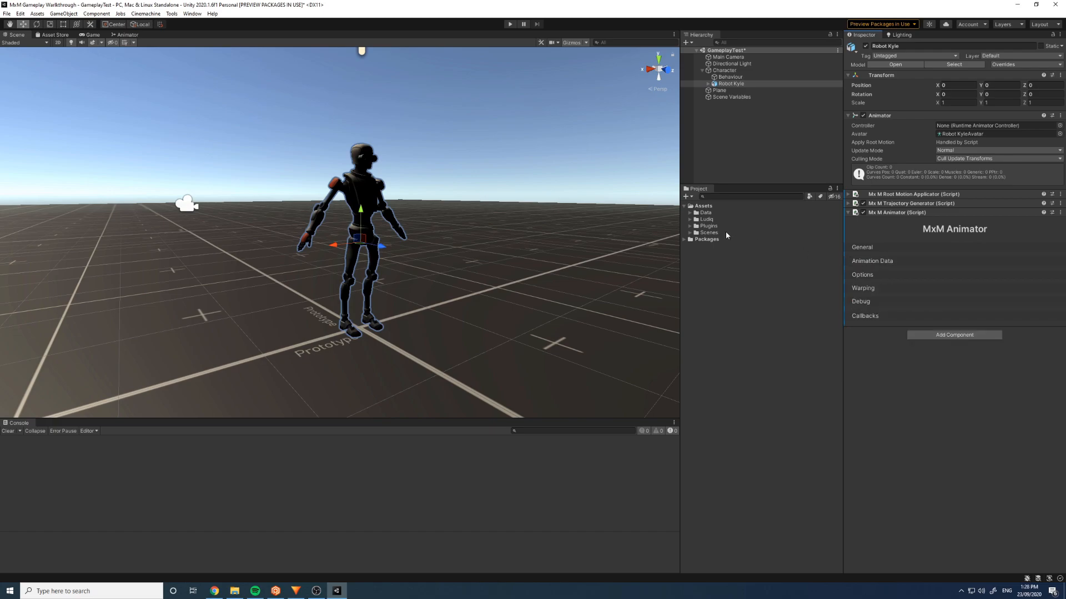
- Locate the run, sprint and walk animation modules in the MotionMatching plugin's Demo data, under MotionMatching > Modules > AnimModules
click(689, 227)
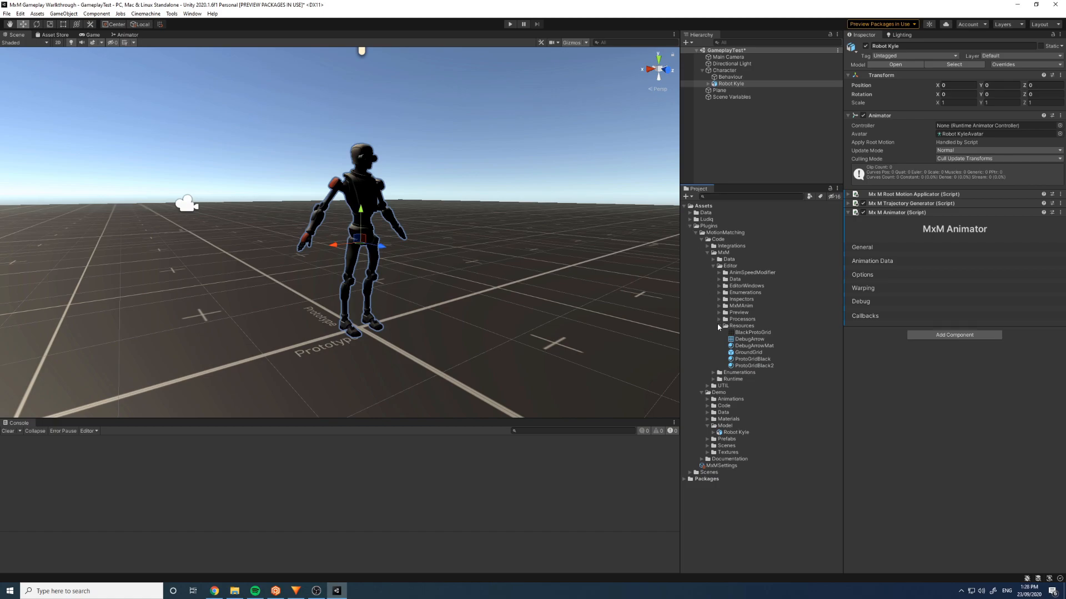
click(716, 267)
click(714, 267)
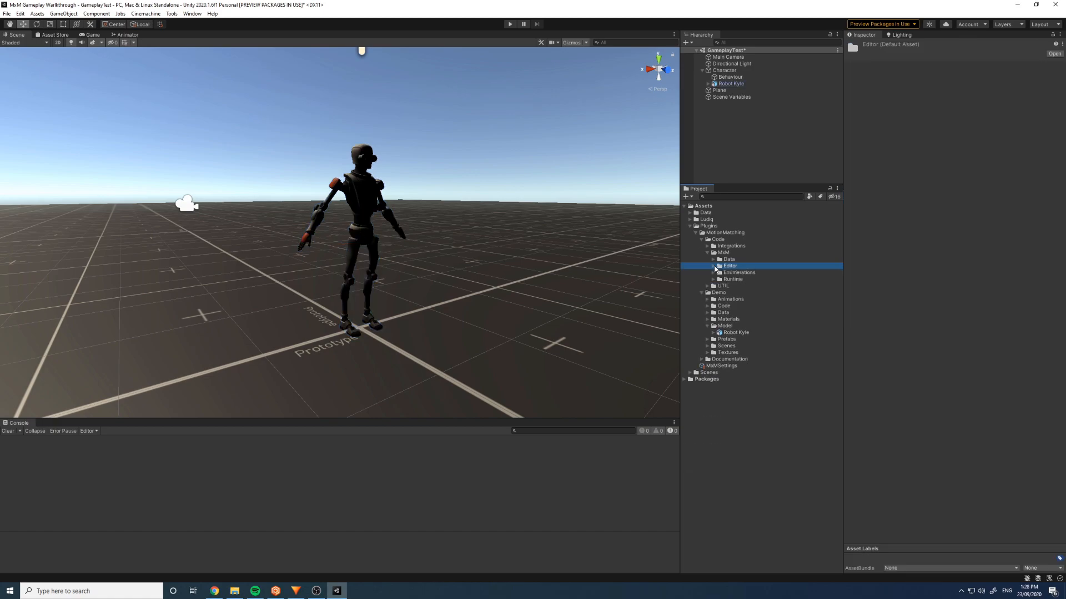
click(708, 254)
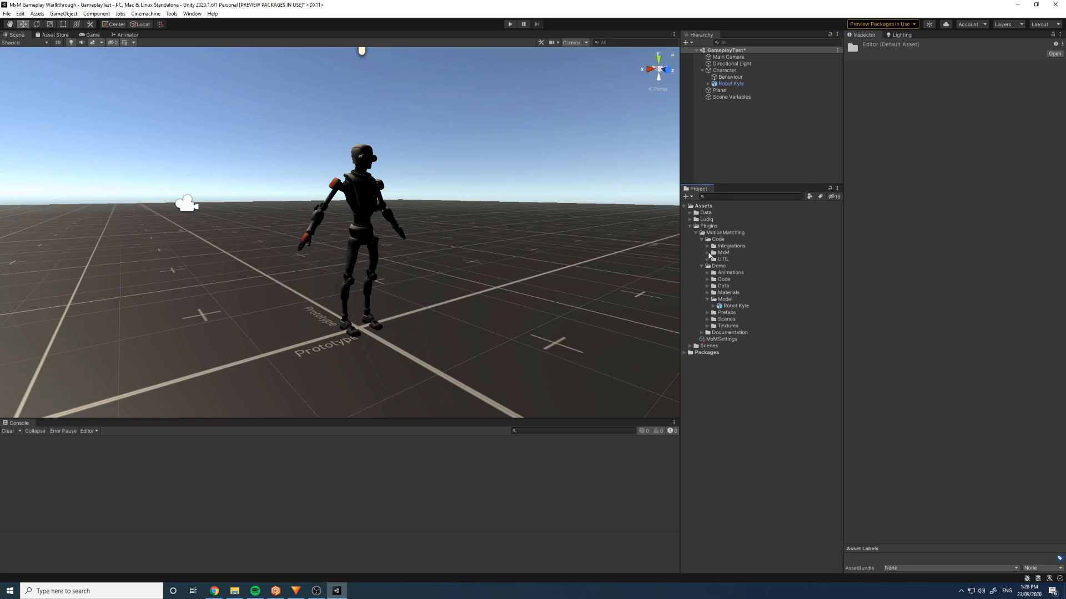
click(708, 299)
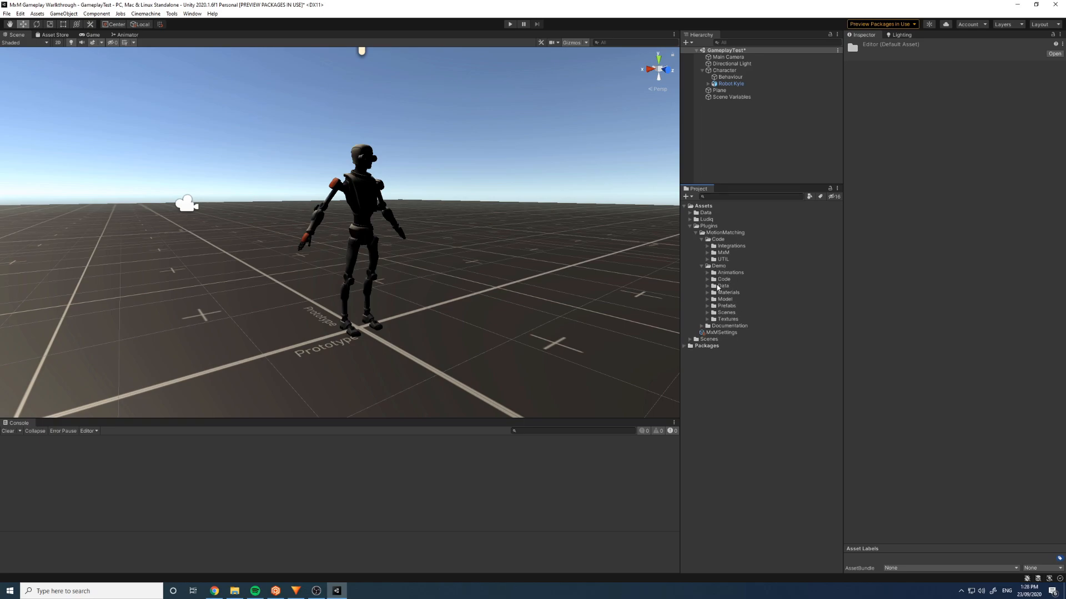
click(708, 286)
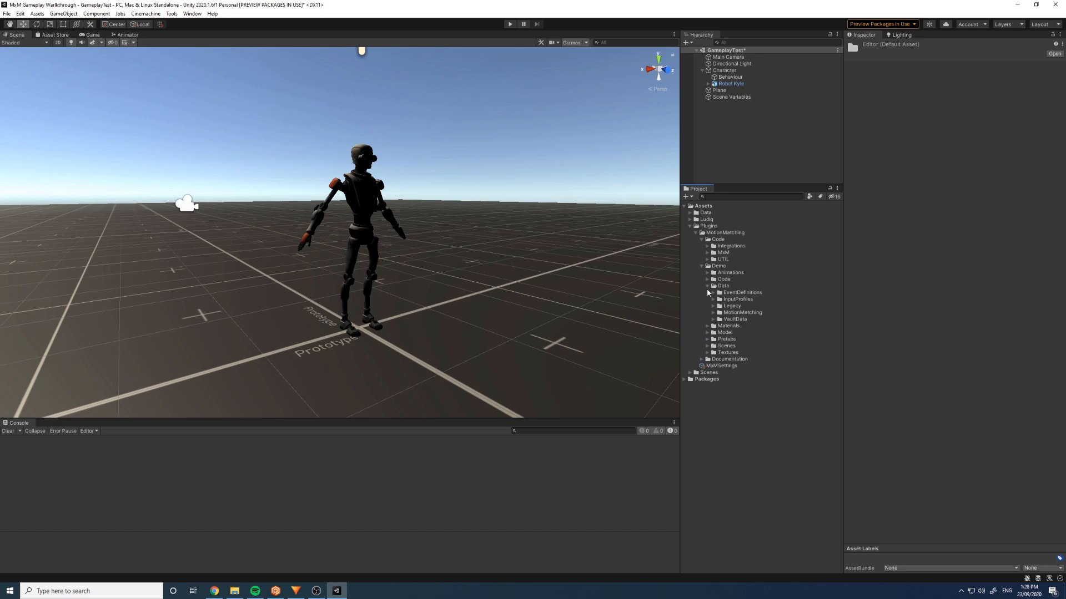
click(713, 314)
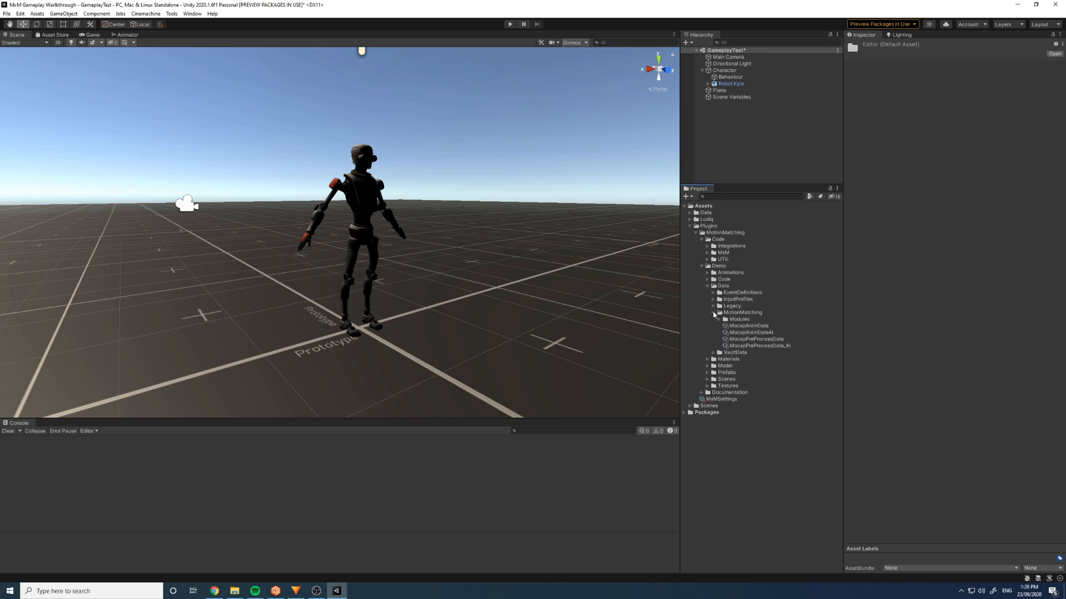
click(719, 320)
click(725, 326)
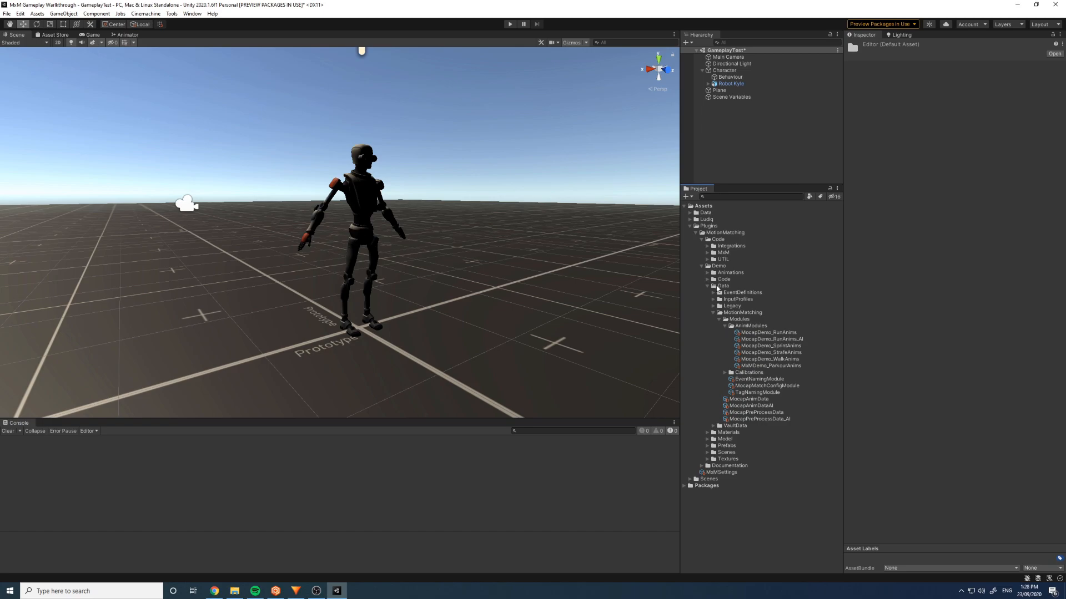
click(783, 333)
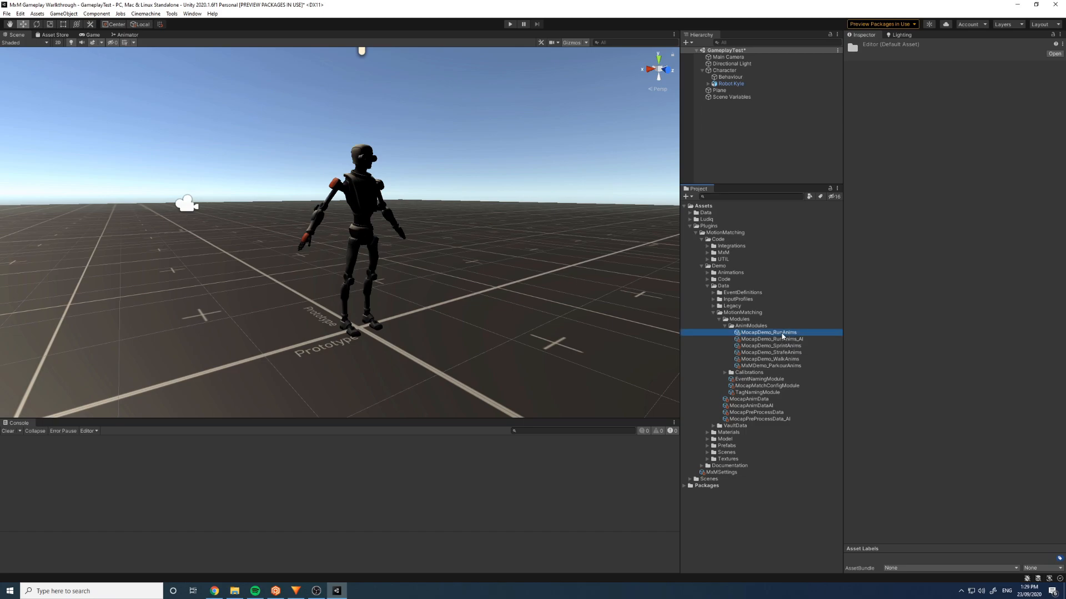
ctrl+click(785, 345)
ctrl+click(801, 360)
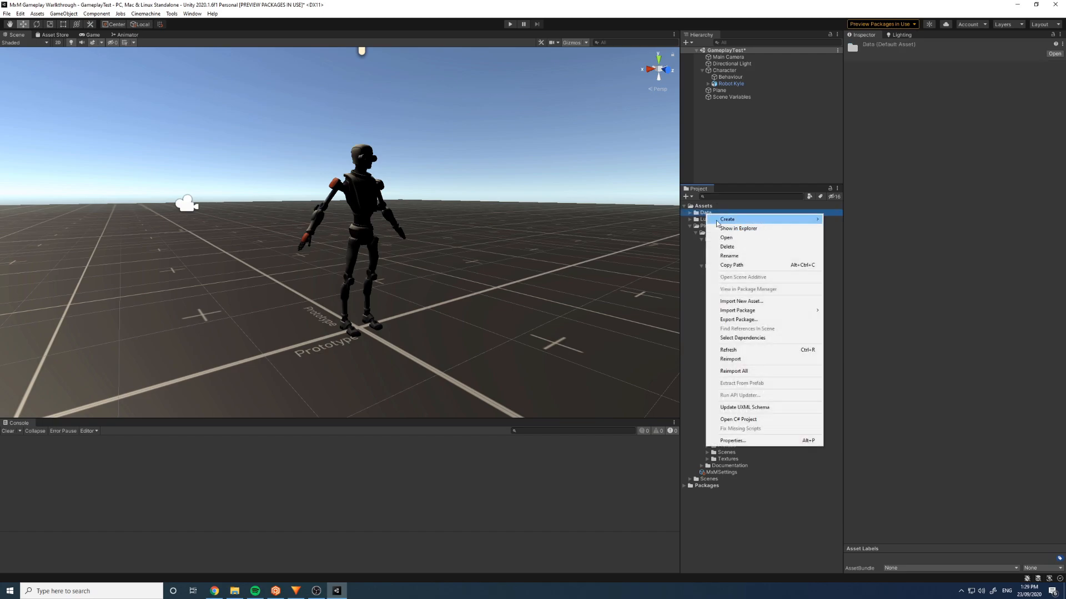
- Create a folder named MotionMatching inside the project's top-level Data folder
click(690, 213)
click(696, 220)
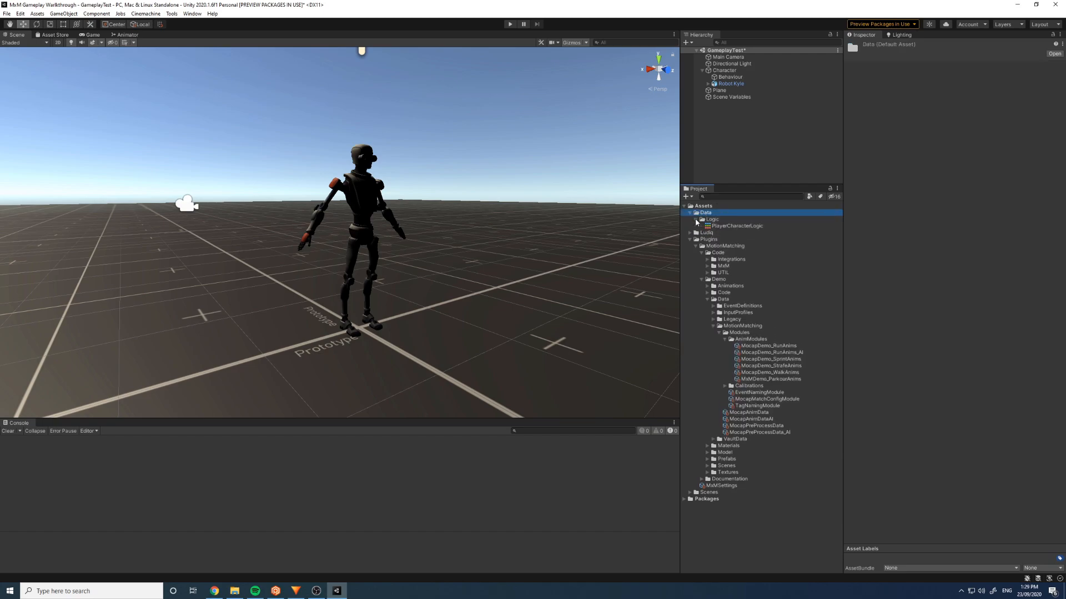
click(697, 220)
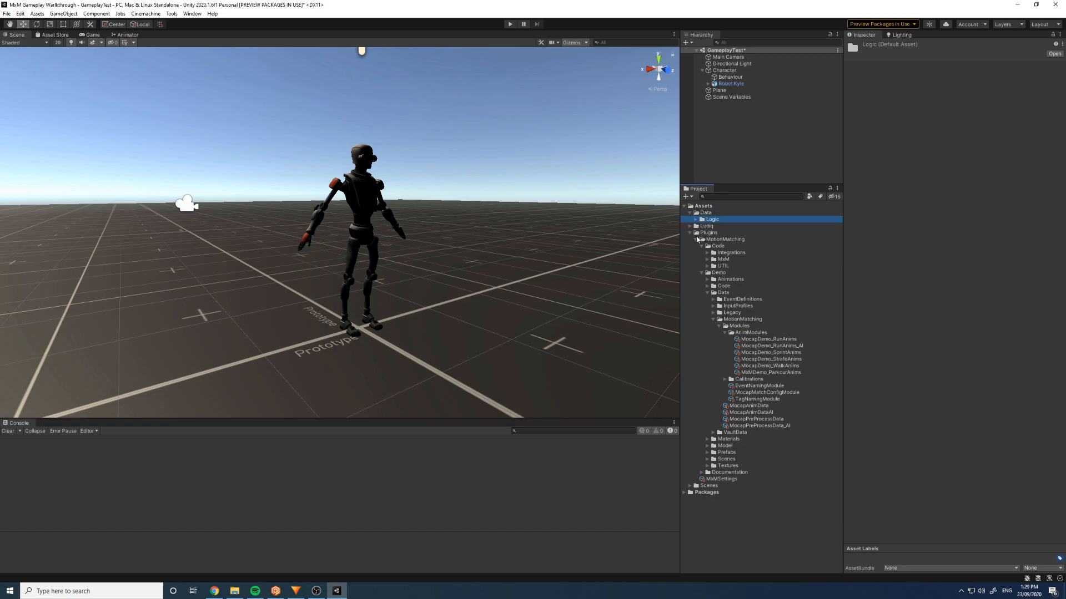
right_click(706, 213)
mouse_move(725, 221)
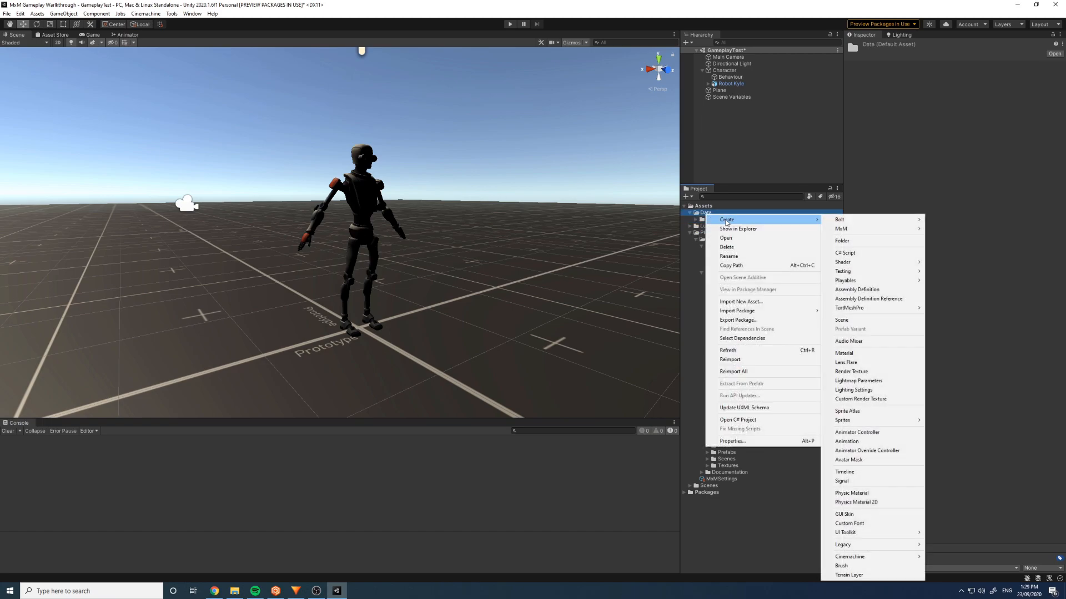
click(854, 220)
text(Motio)
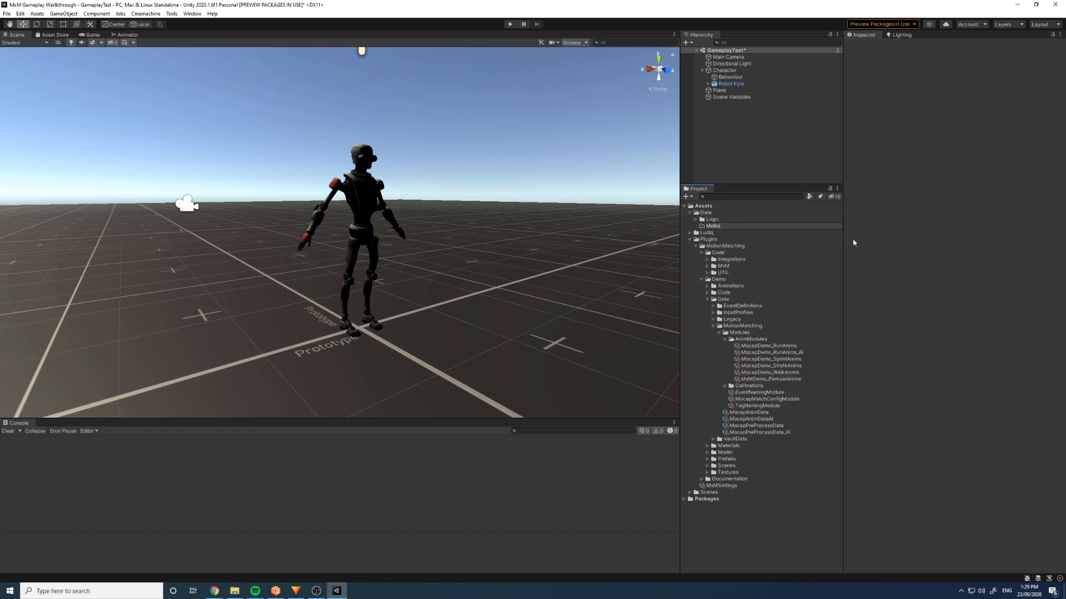
text(nMatching 1)
key(Return)
right_click(706, 213)
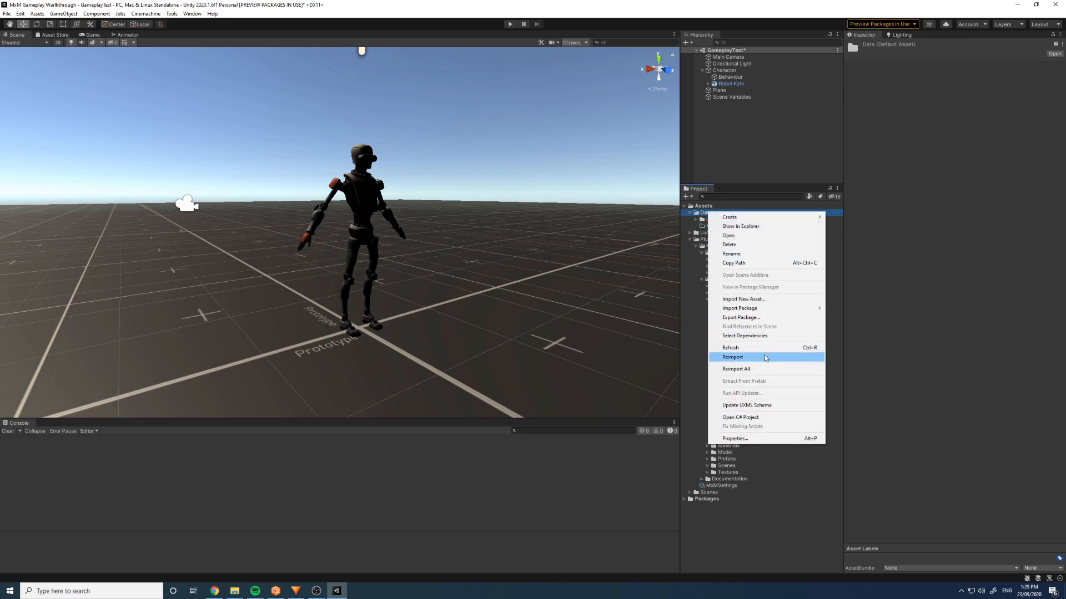
click(732, 357)
click(723, 233)
key(Delete)
click(551, 314)
click(730, 226)
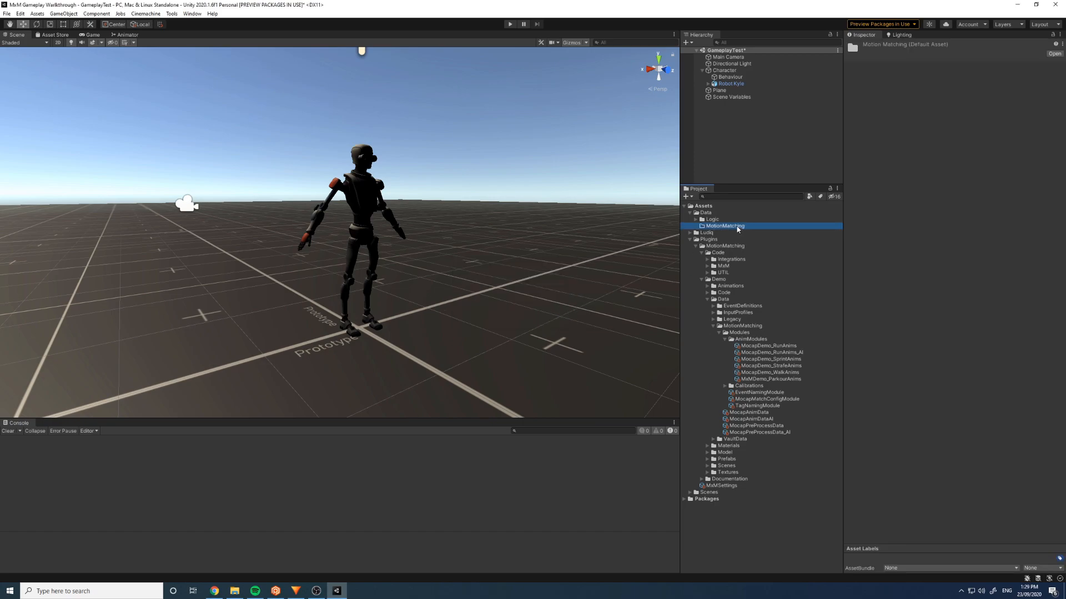
right_click(729, 230)
mouse_move(730, 231)
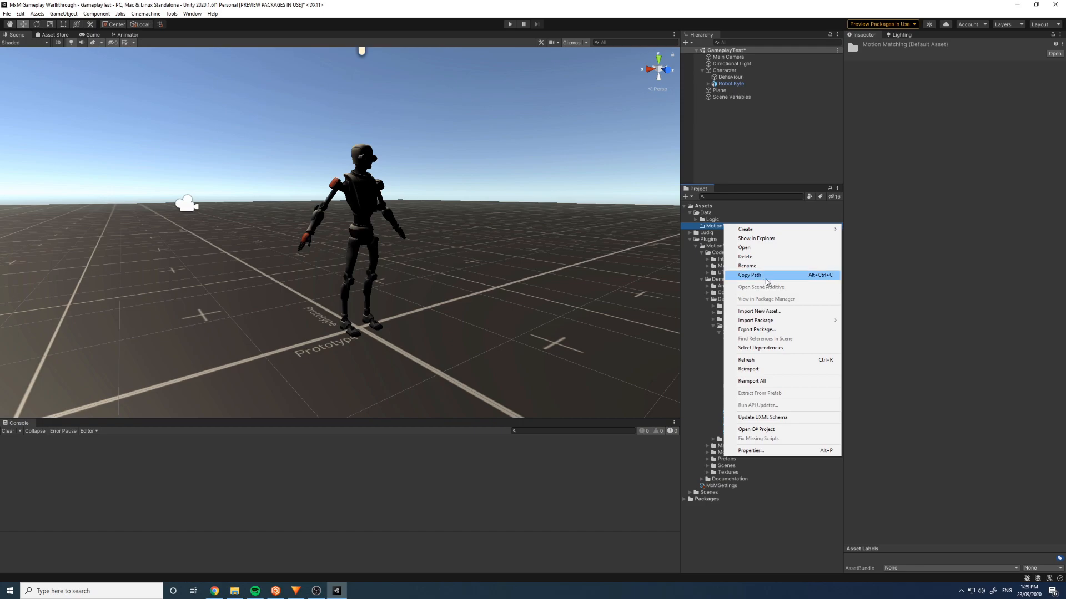
click(768, 369)
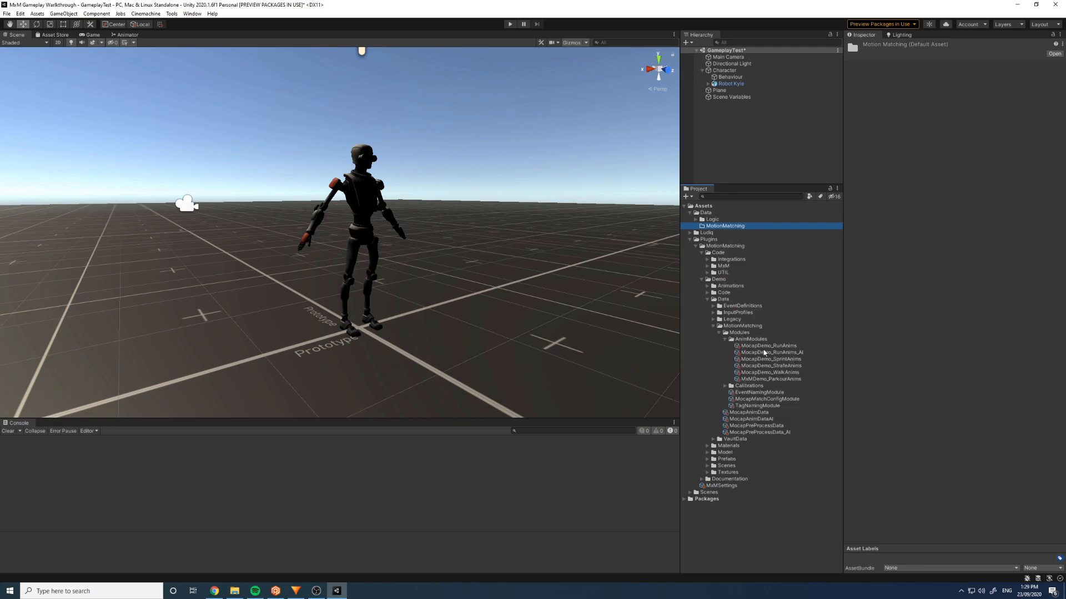
- Duplicate the demo modules MocapDemo_RunAnims, MocapDemo_SprintAnims and MocapDemo_WalkAnims, and move the copies into Data's MotionMatching folder
click(790, 359)
ctrl+click(792, 373)
ctrl+click(790, 346)
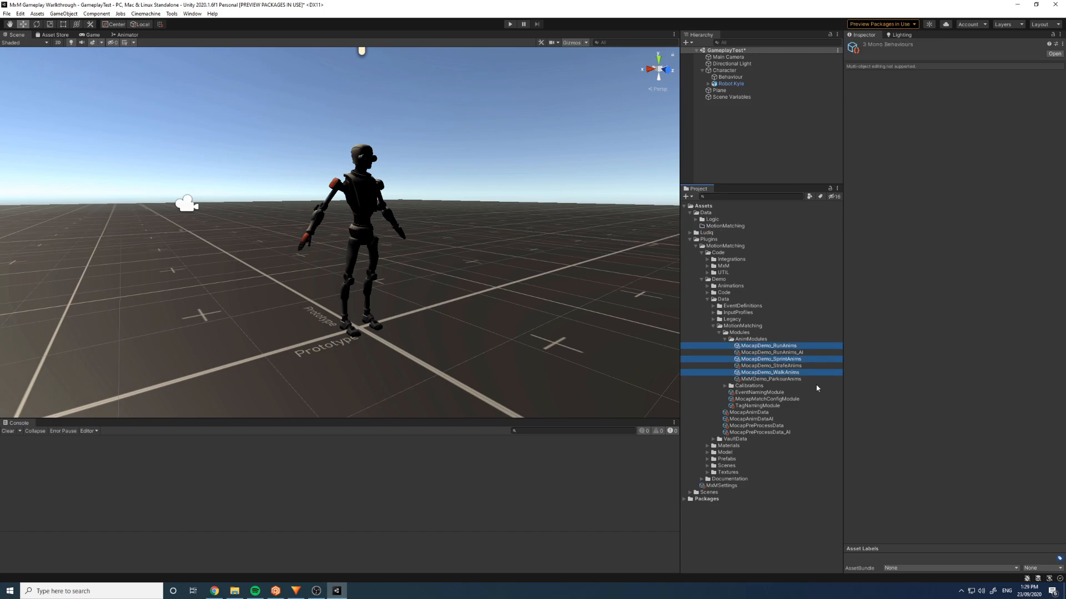
key(ctrl+d)
drag(730, 227, 722, 227)
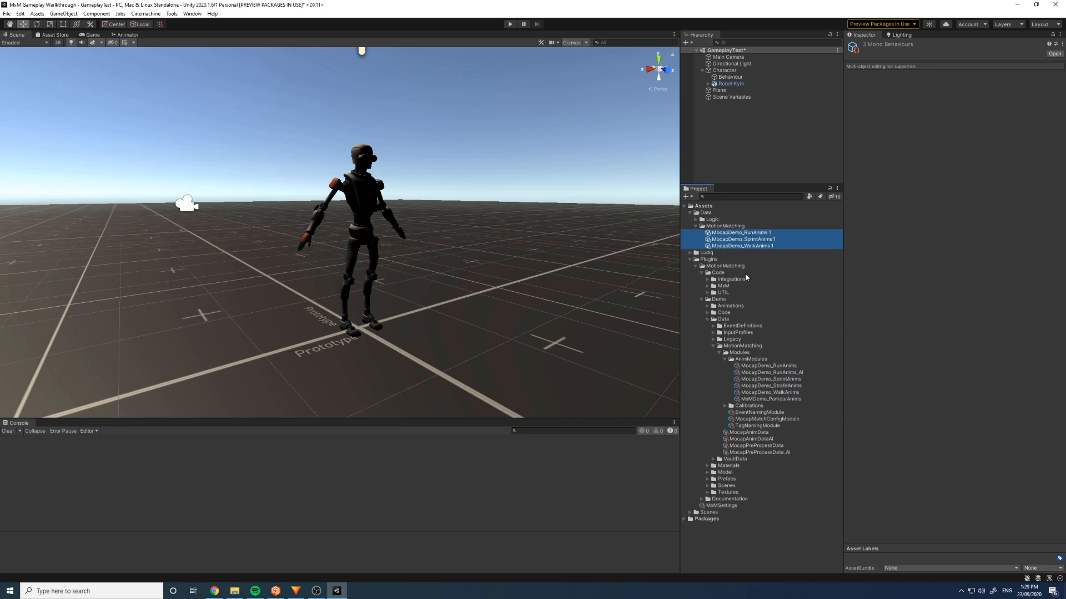
- Create a folder named AnimModules inside Data's MotionMatching folder
right_click(724, 226)
mouse_move(766, 232)
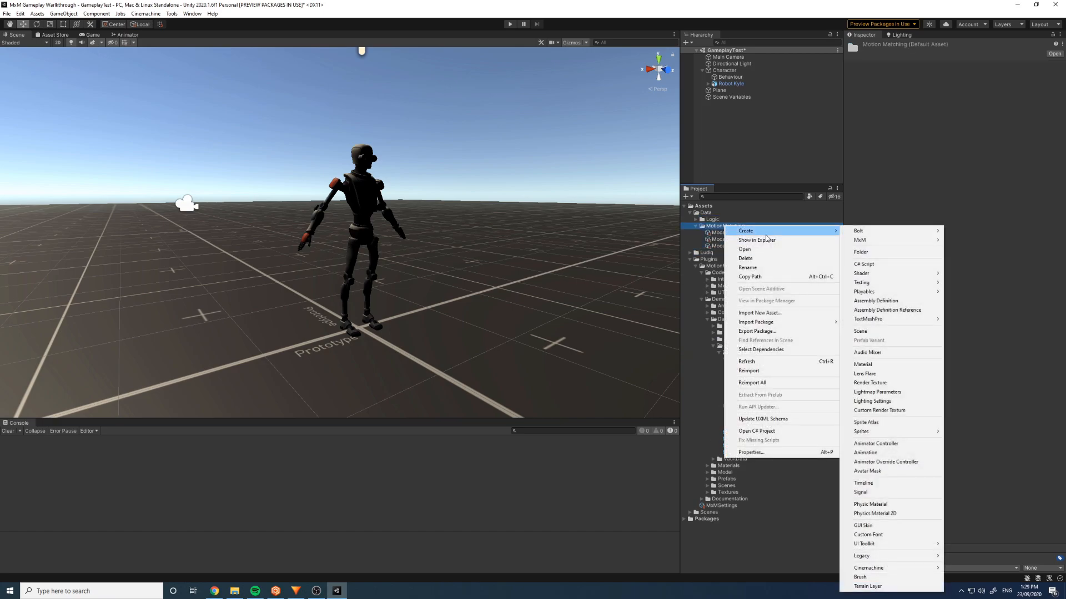
click(878, 248)
text(AnimModules)
key(Return)
- Move the copied run, sprint and walk animation modules into the new AnimModules folder
click(745, 239)
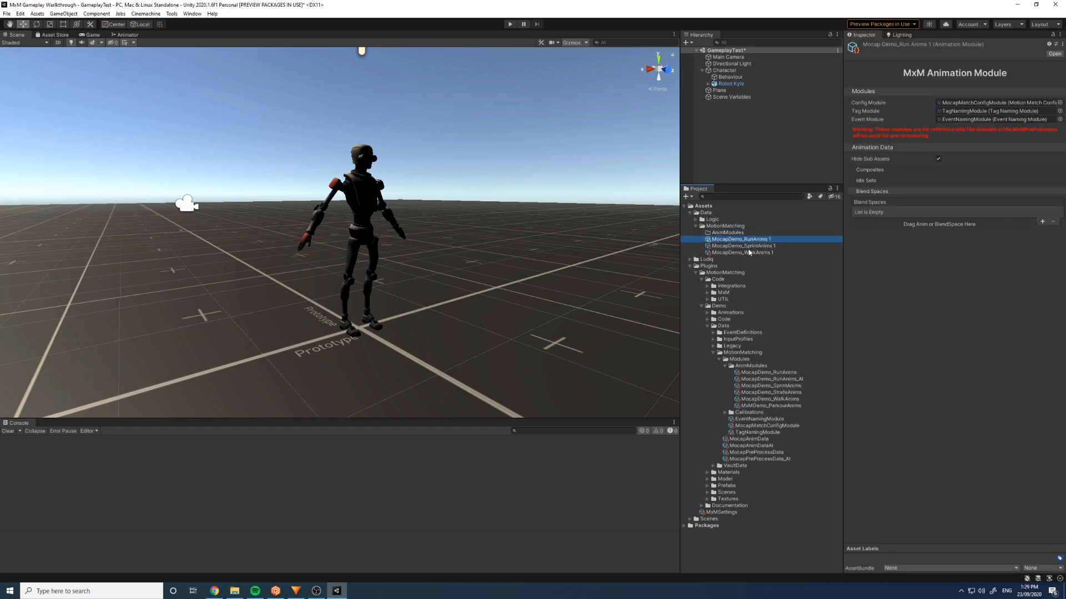
shift+click(748, 251)
drag(747, 250, 745, 235)
click(701, 233)
click(701, 233)
- Create a folder named DataModules beside AnimModules in Data's MotionMatching folder
right_click(723, 227)
mouse_move(756, 237)
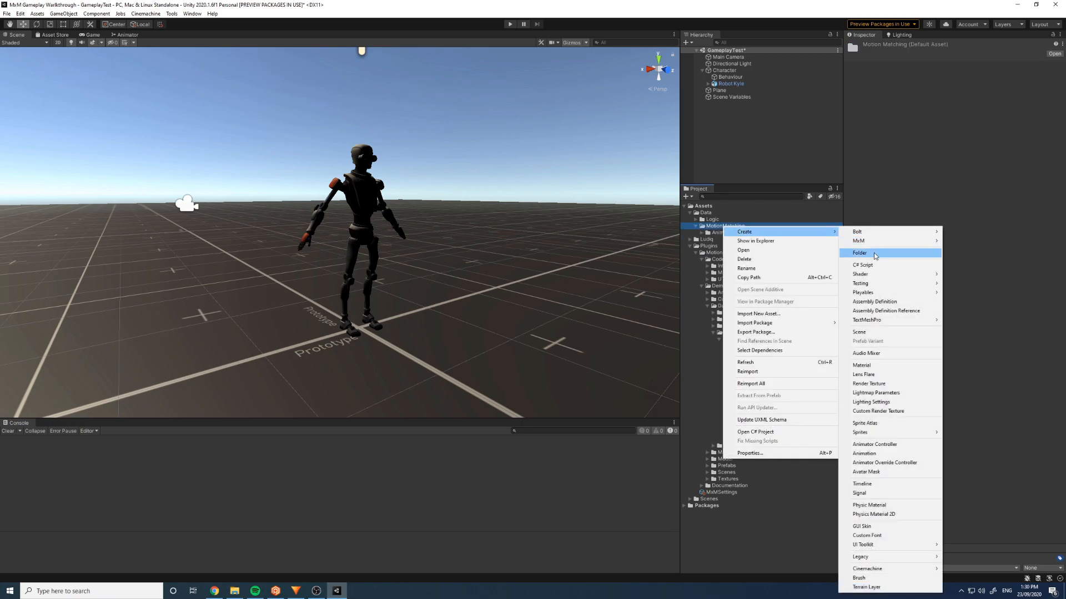
click(873, 253)
text(DataModules)
key(Return)
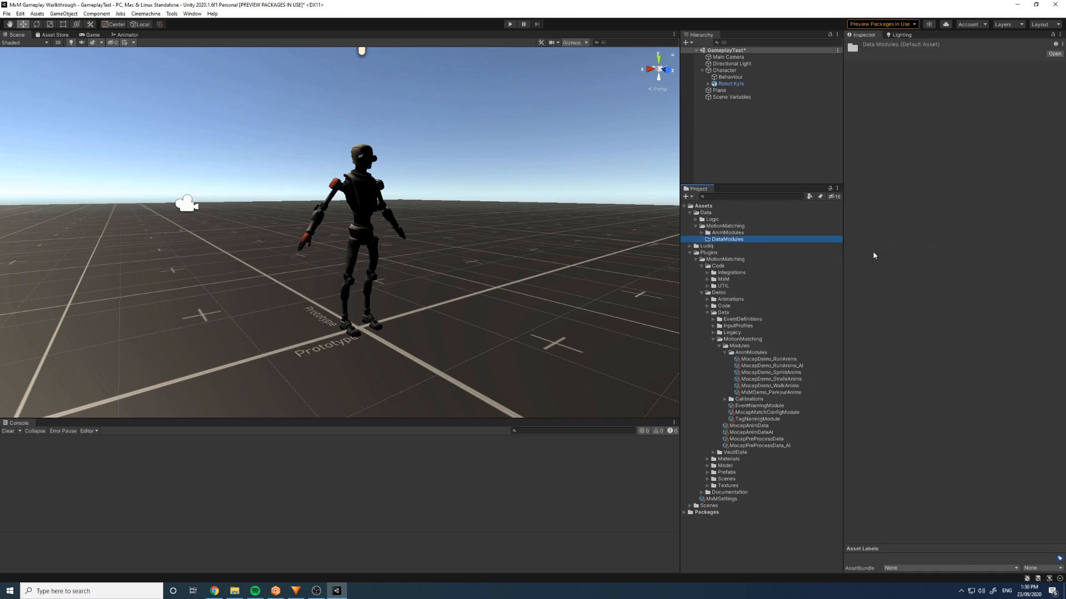
- Collapse the Plugins folder and create an MxMConfigModule asset inside the DataModules folder
click(690, 252)
right_click(722, 242)
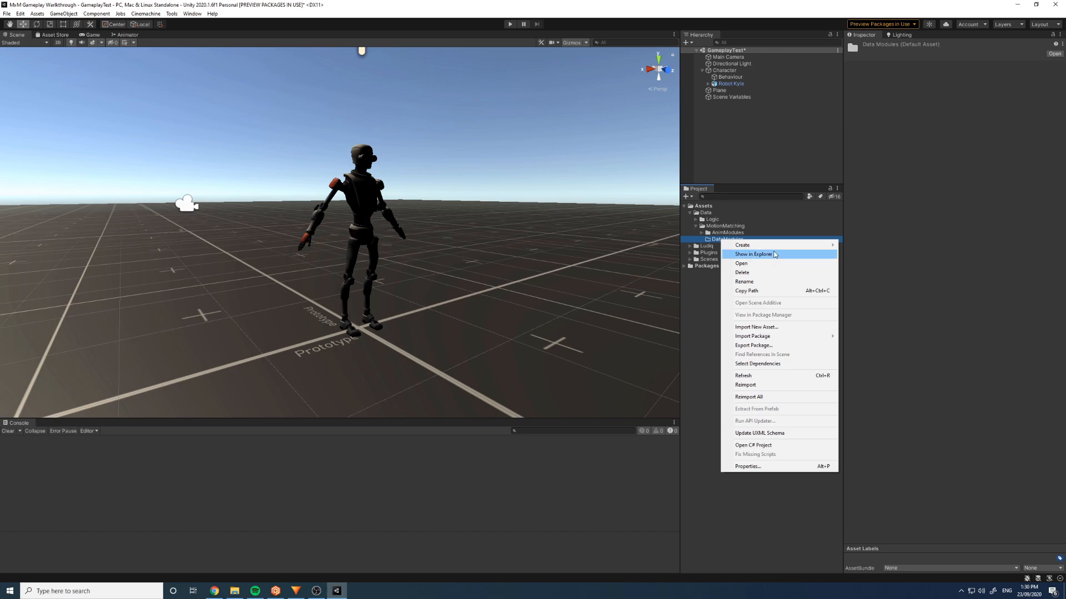
mouse_move(775, 246)
mouse_move(879, 252)
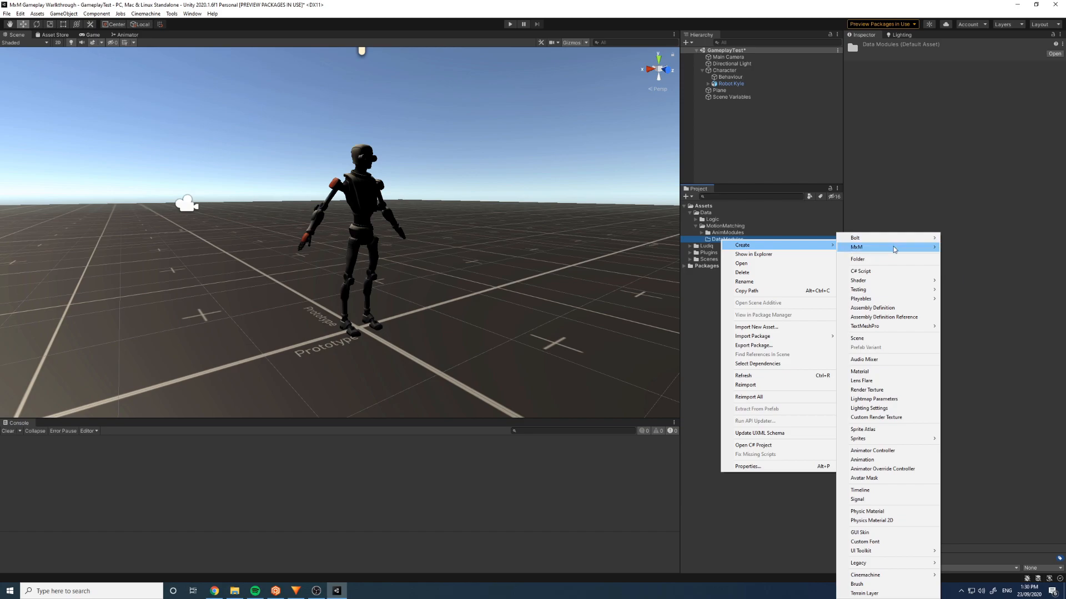
mouse_move(980, 266)
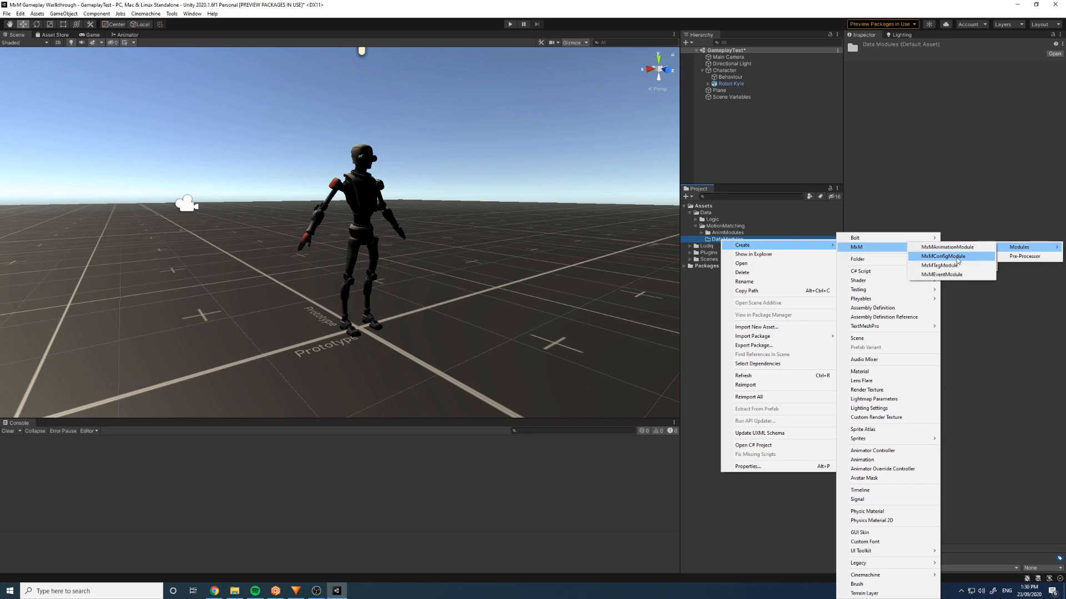
click(957, 258)
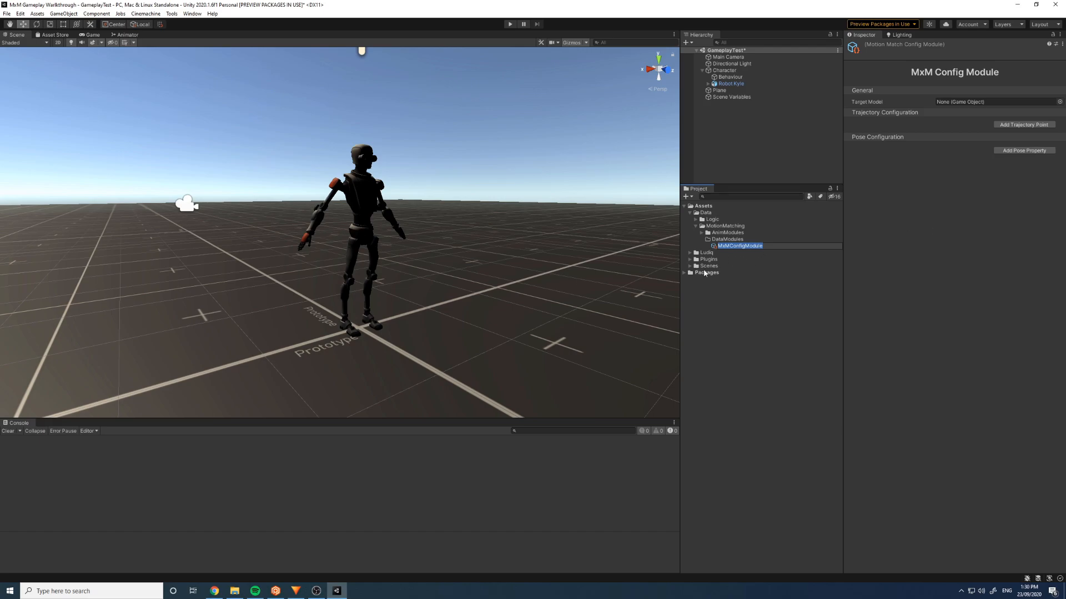
- Create an MxMTagModule and an MxMEventModule in the DataModules folder, keeping their default names
right_click(732, 240)
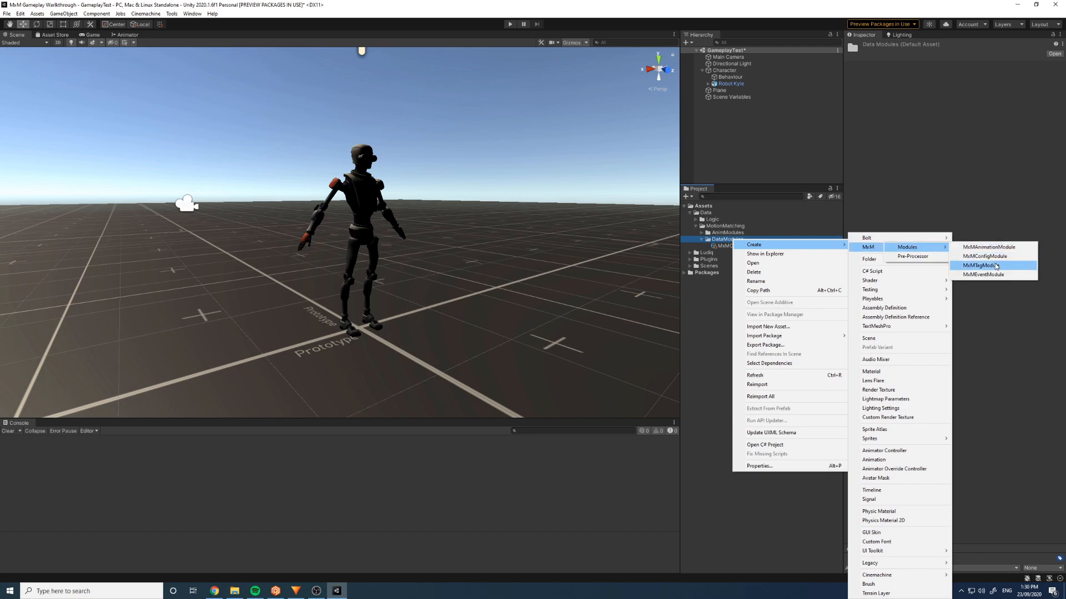
click(996, 267)
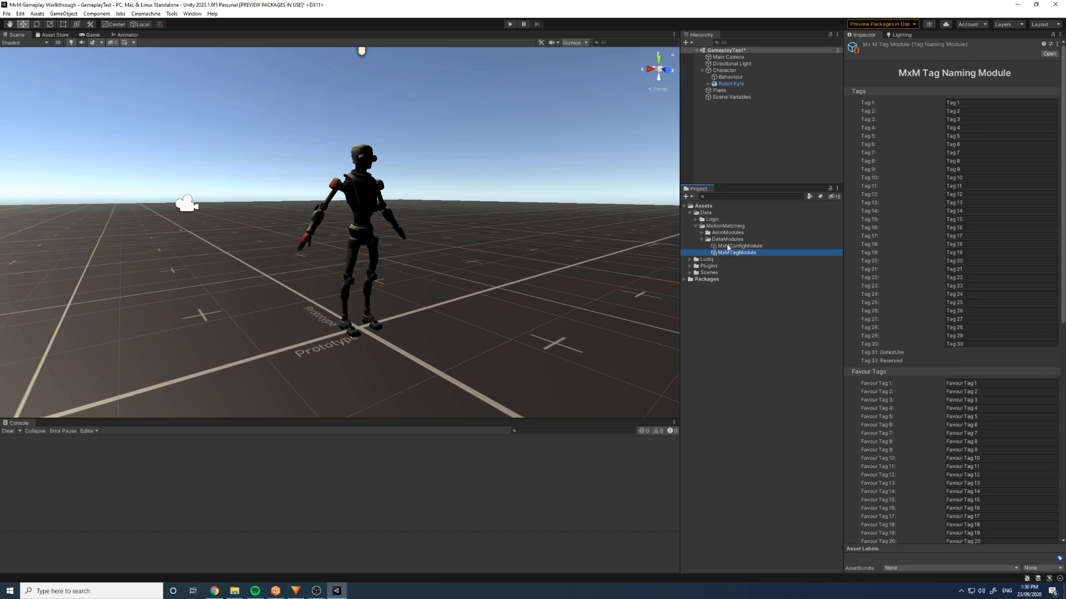
click(729, 241)
right_click(735, 240)
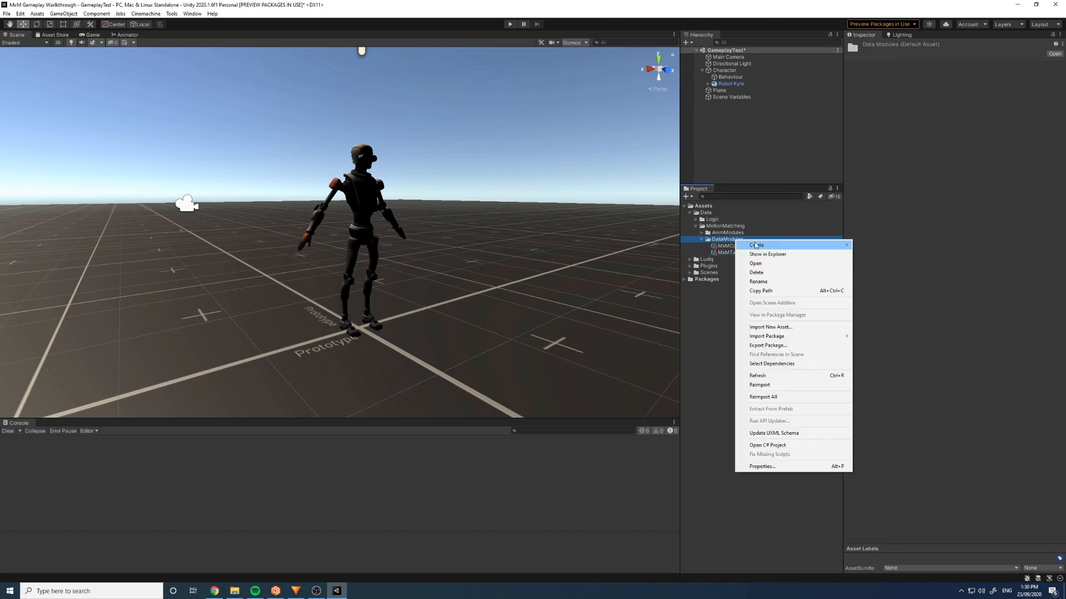
mouse_move(906, 246)
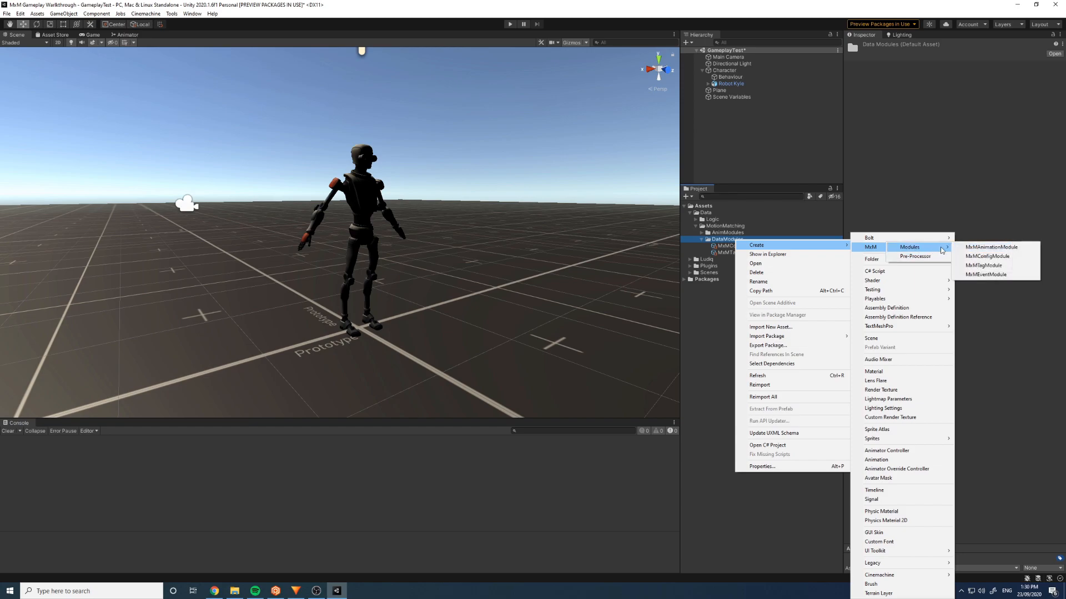
click(986, 275)
key(Return)
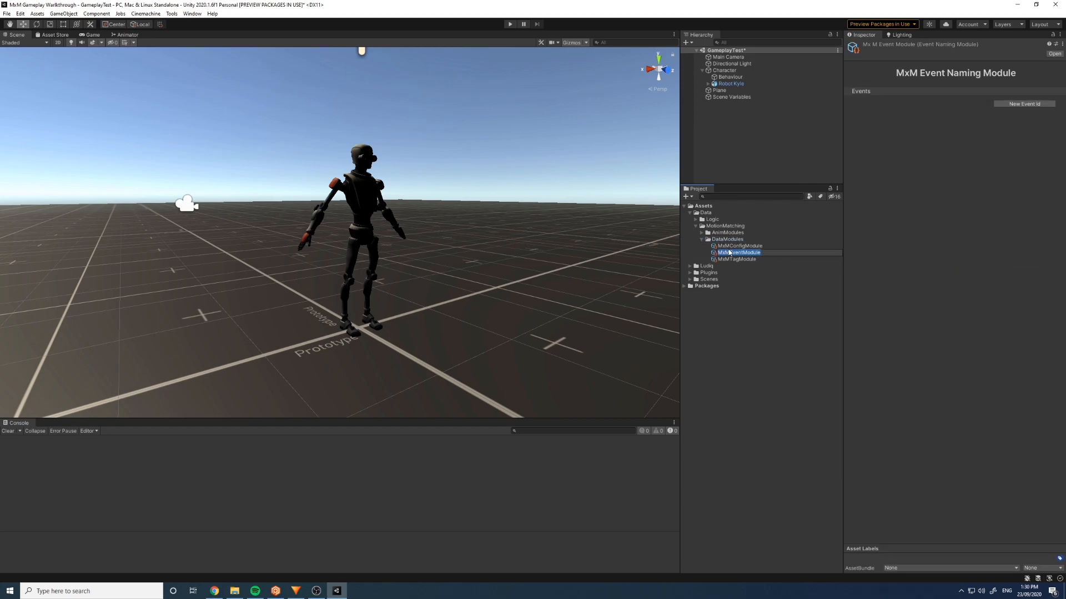
click(727, 245)
click(726, 239)
- Review the copied animation modules and the settings of MxMConfigModule, and collapse the AnimModules and DataModules folders
click(702, 233)
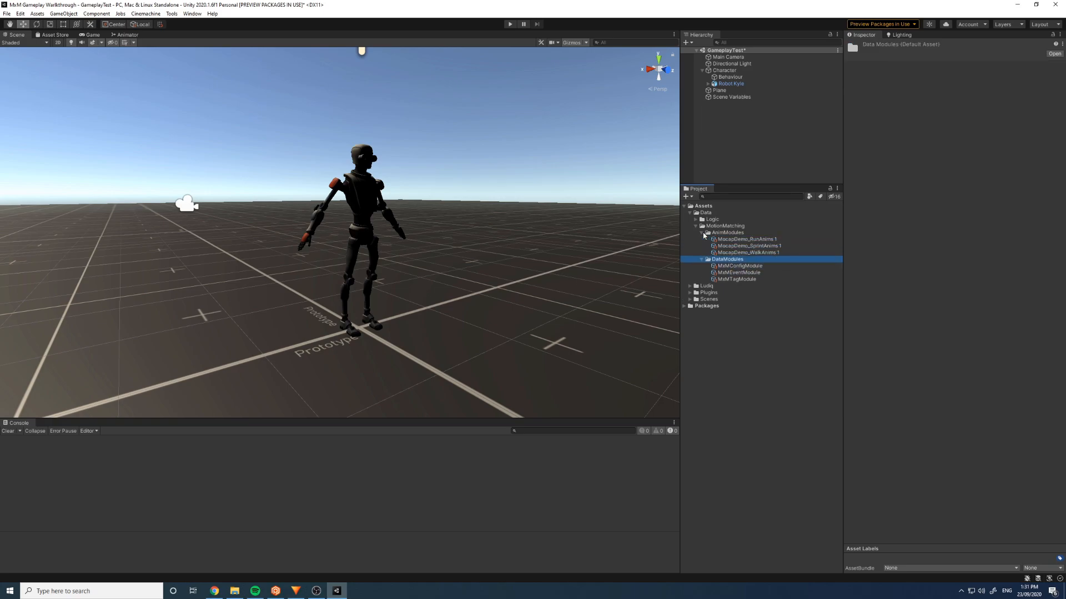
click(749, 267)
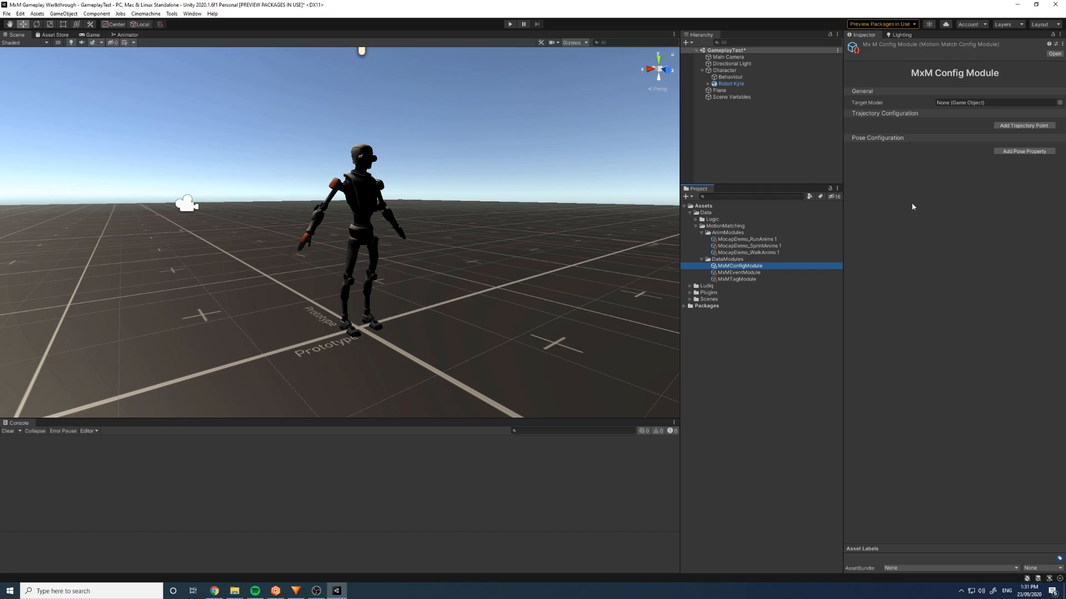
click(701, 259)
click(702, 233)
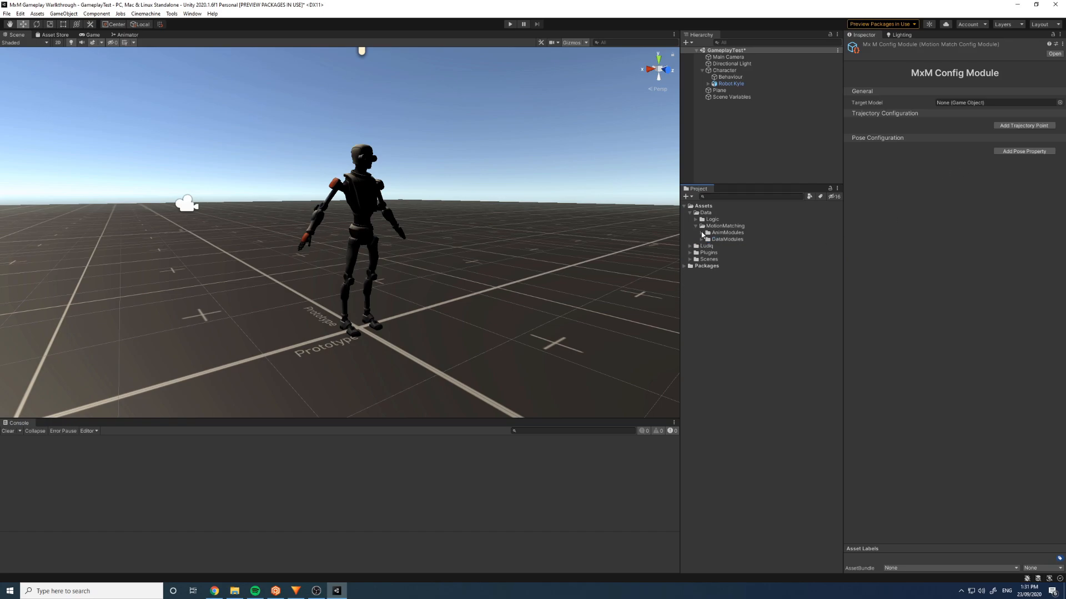
- Create an MxM pre-processor asset in Data's MotionMatching folder, keeping its default name
right_click(716, 227)
mouse_move(774, 232)
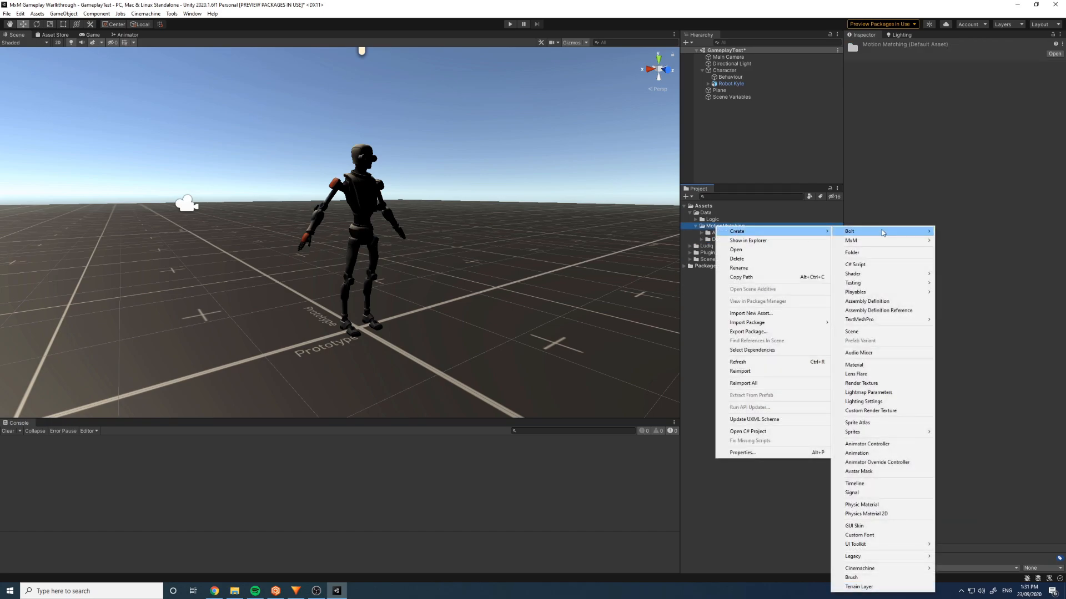
mouse_move(884, 240)
mouse_move(971, 240)
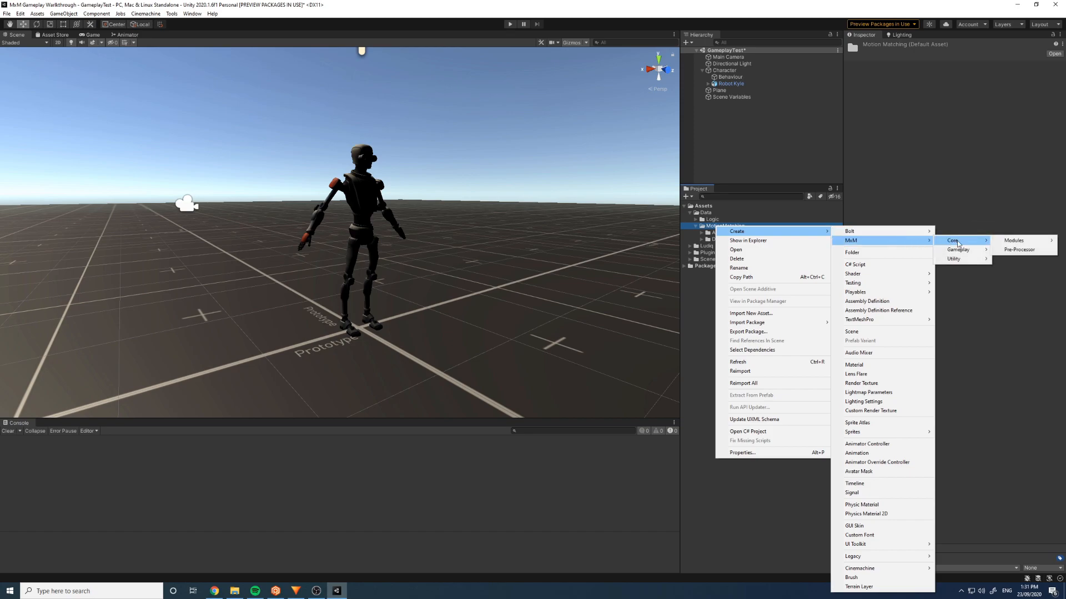
click(1024, 250)
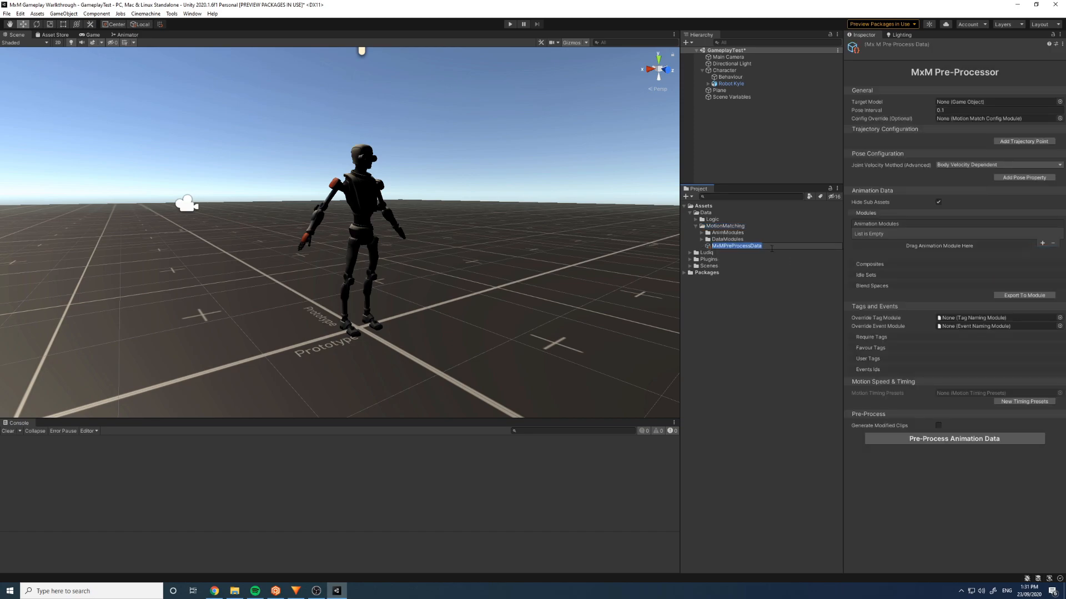
key(Return)
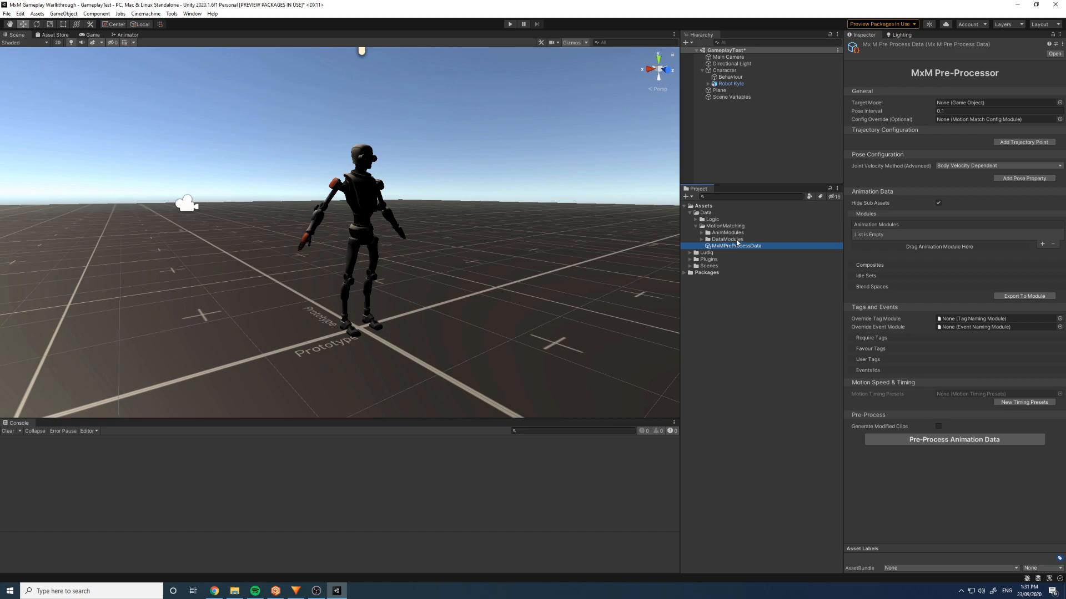
- Expand the AnimModules, DataModules and Plugins folders so their assets are available
click(701, 240)
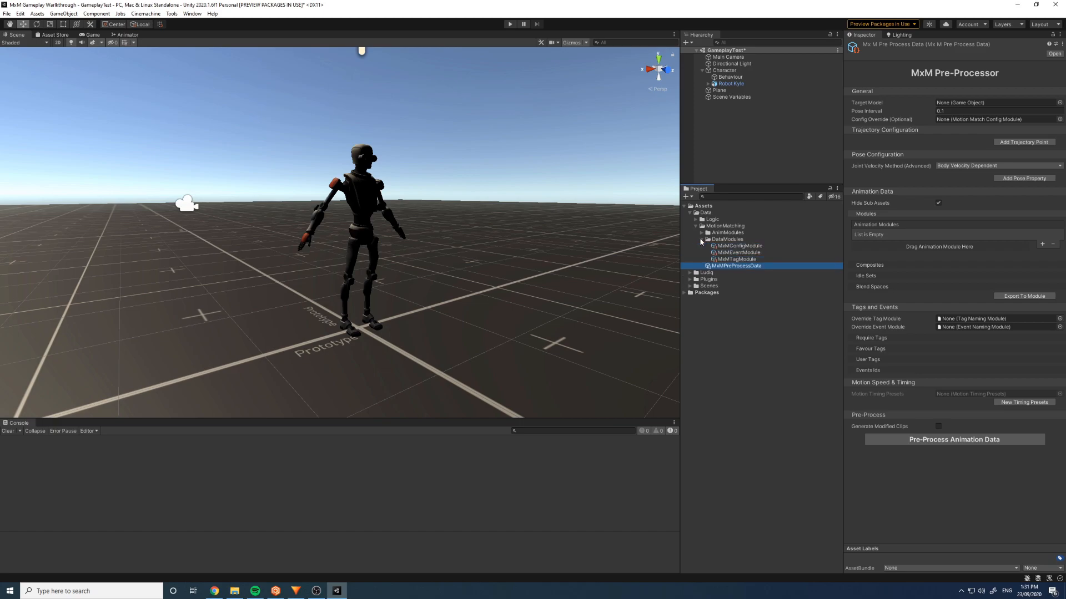
click(701, 240)
click(701, 233)
click(701, 259)
click(689, 299)
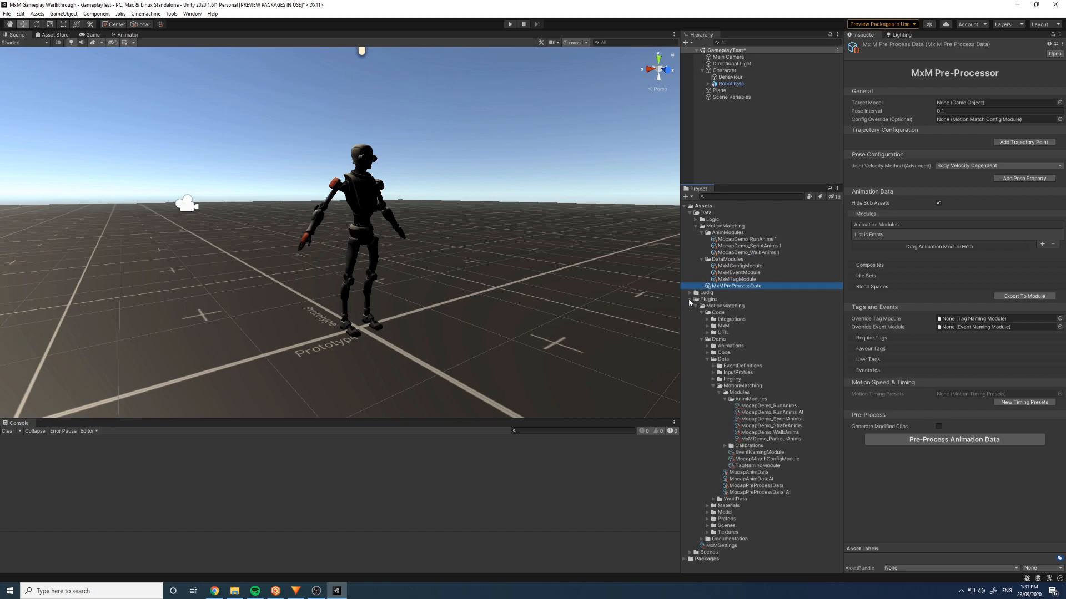
- Assign Robot Kyle from the demo's Model folder as the pre-processor's target model, and set the pose interval to 0.05
click(708, 512)
click(707, 513)
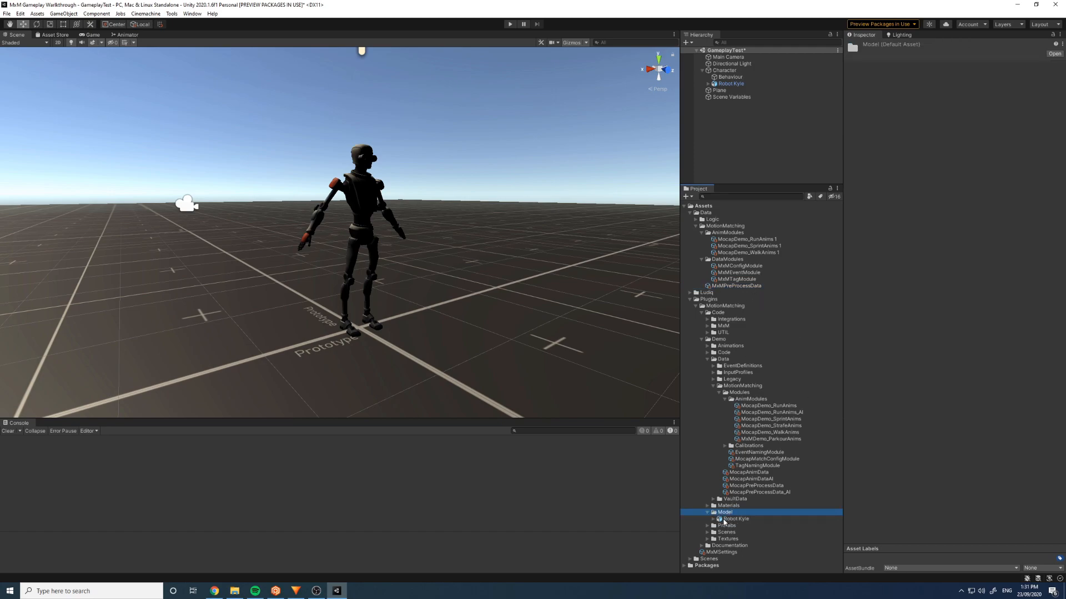
double_click(714, 526)
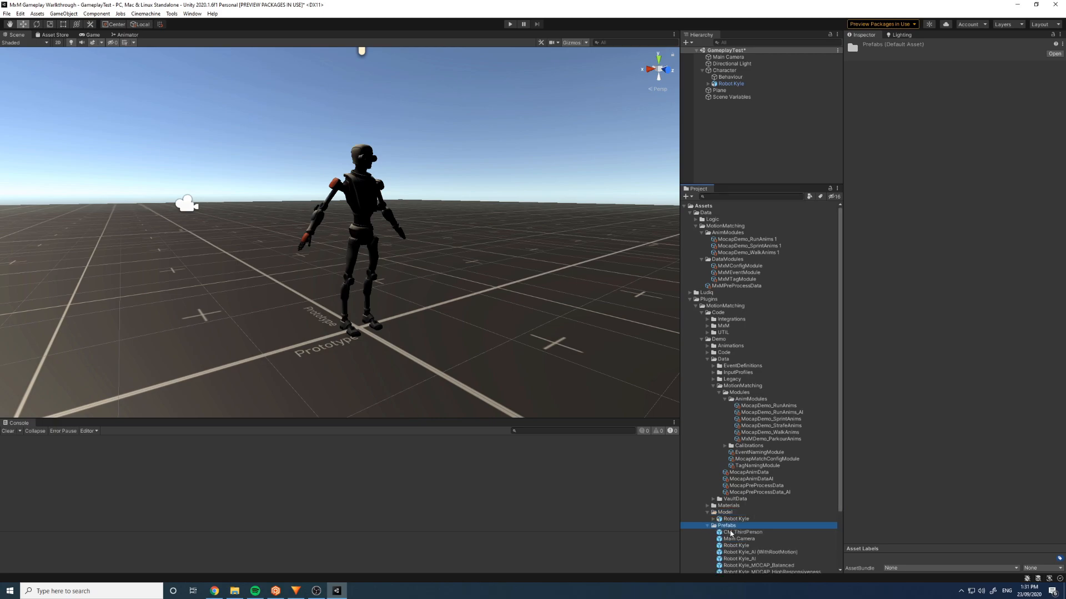
scroll(743, 554, down, 3)
click(709, 457)
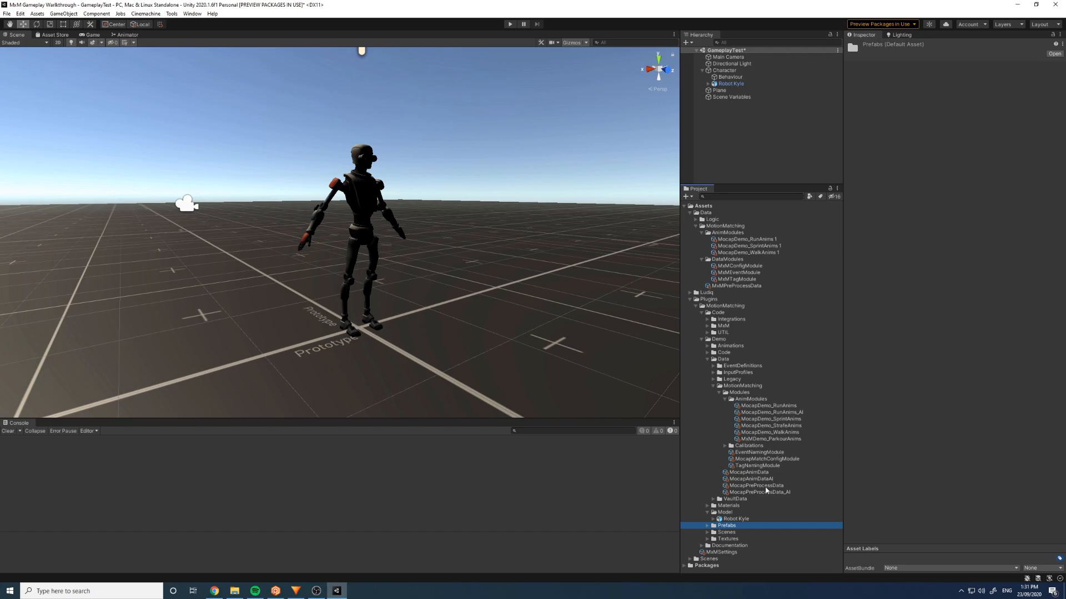
click(733, 286)
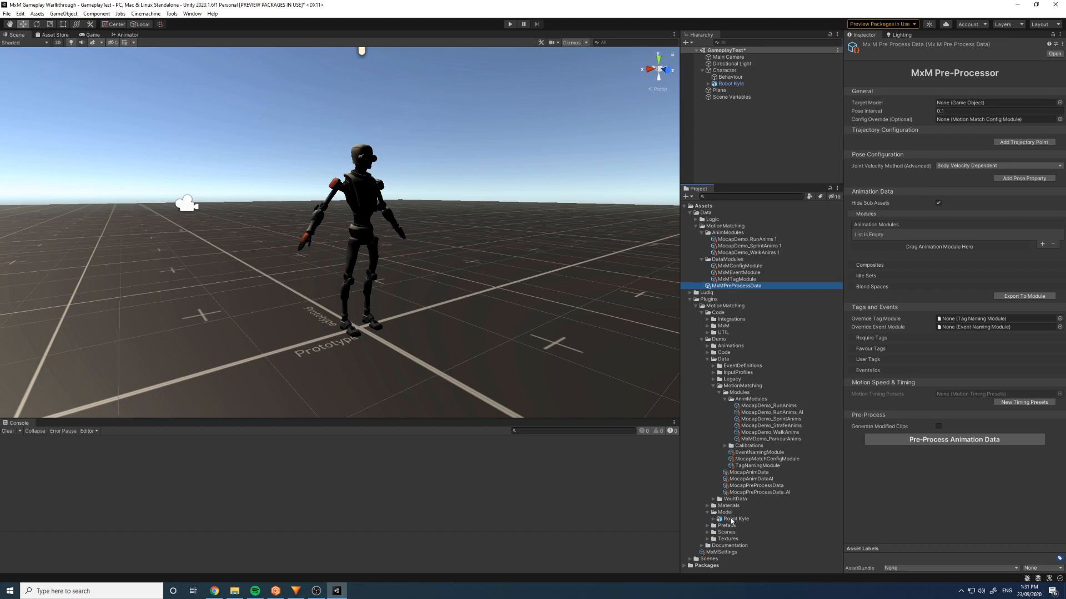
click(730, 520)
drag(730, 521, 971, 101)
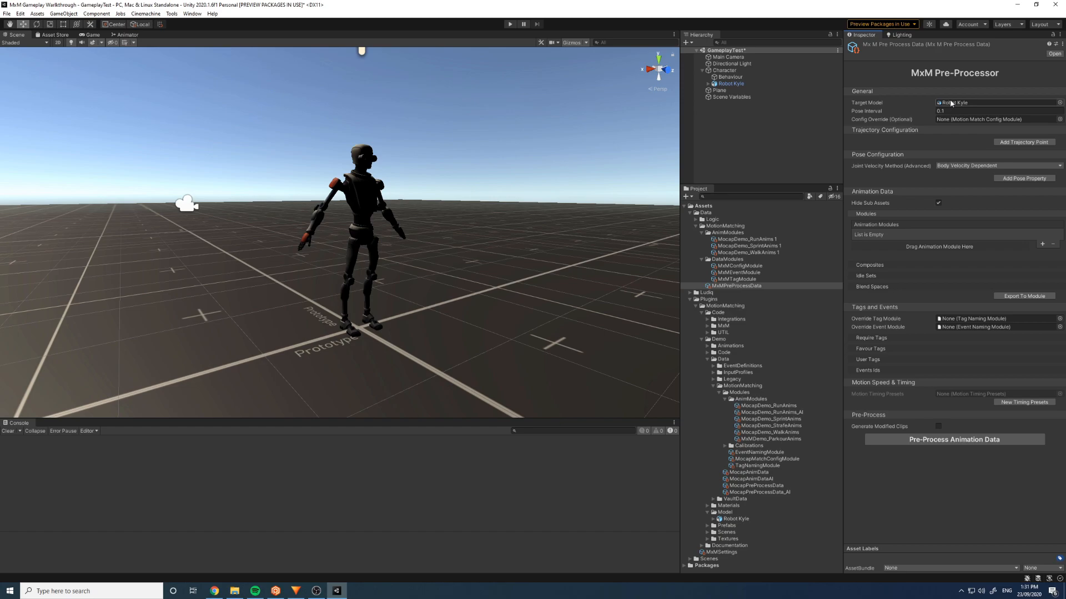
click(939, 111)
text(0.05)
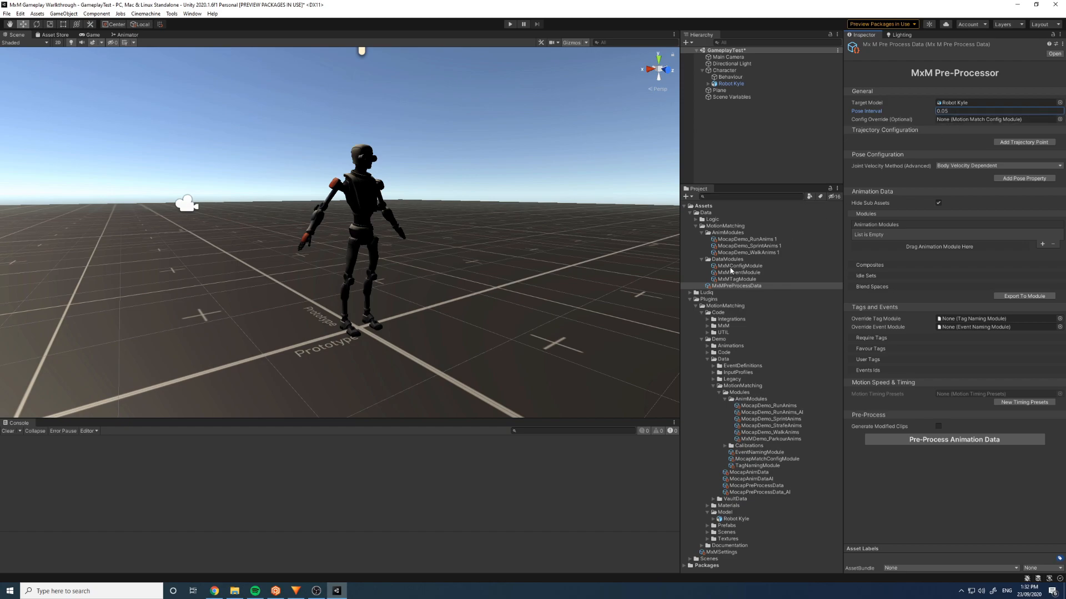
drag(730, 267, 964, 120)
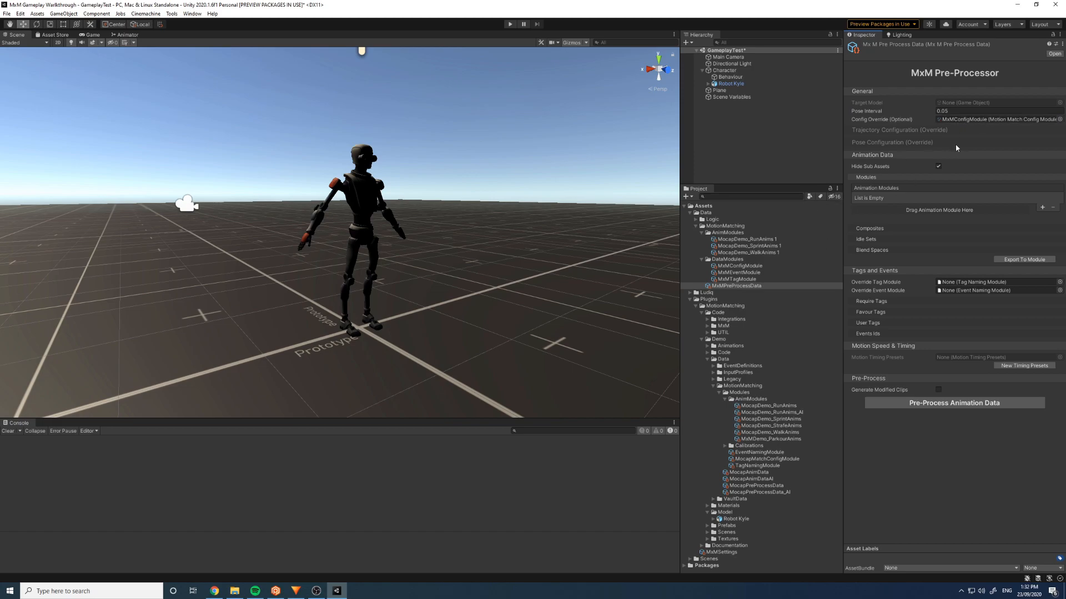
click(968, 122)
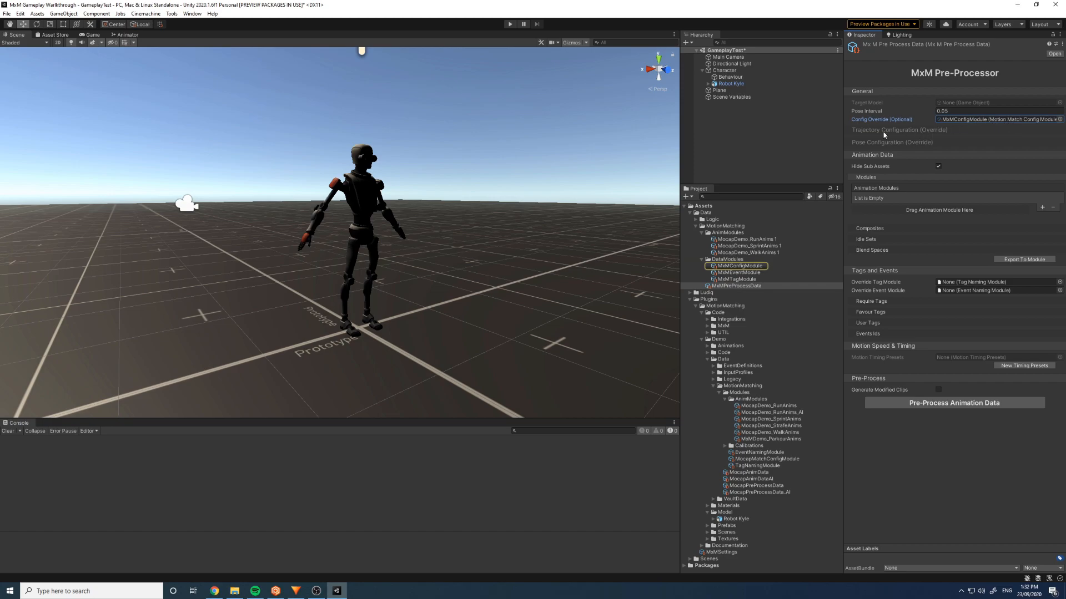
click(961, 119)
key(Delete)
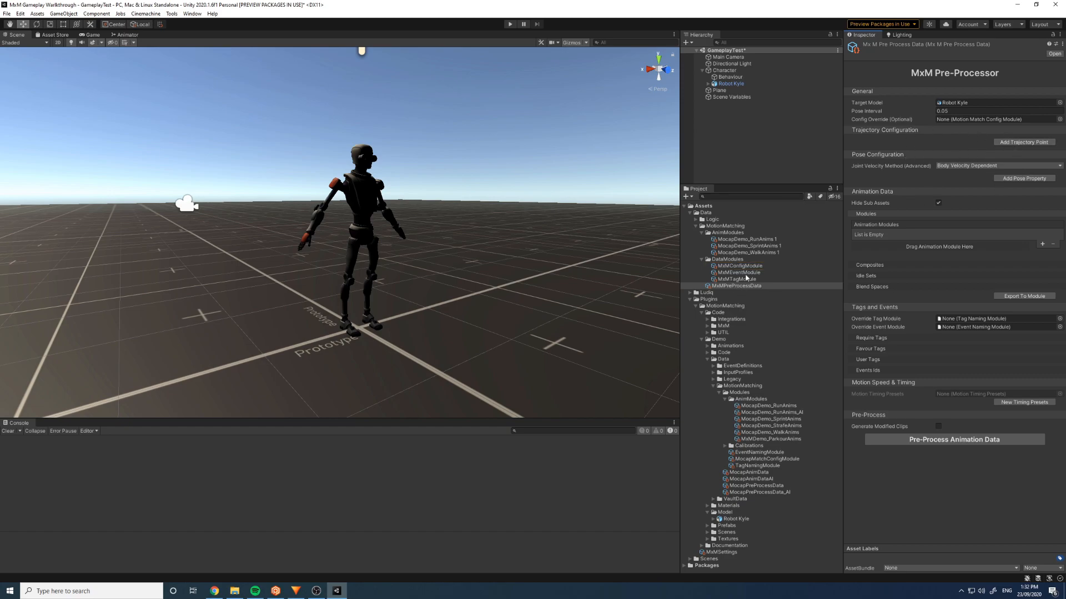
- Assign MxMConfigModule as the pre-processor's config override, and give that config module Robot Kyle as its target model
drag(738, 267, 970, 123)
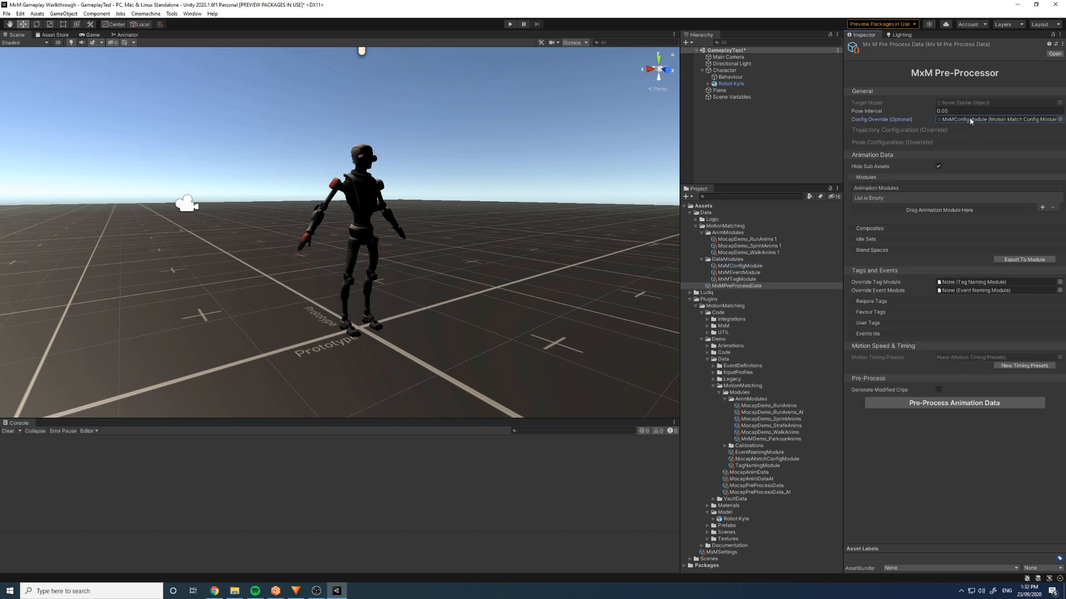
click(743, 265)
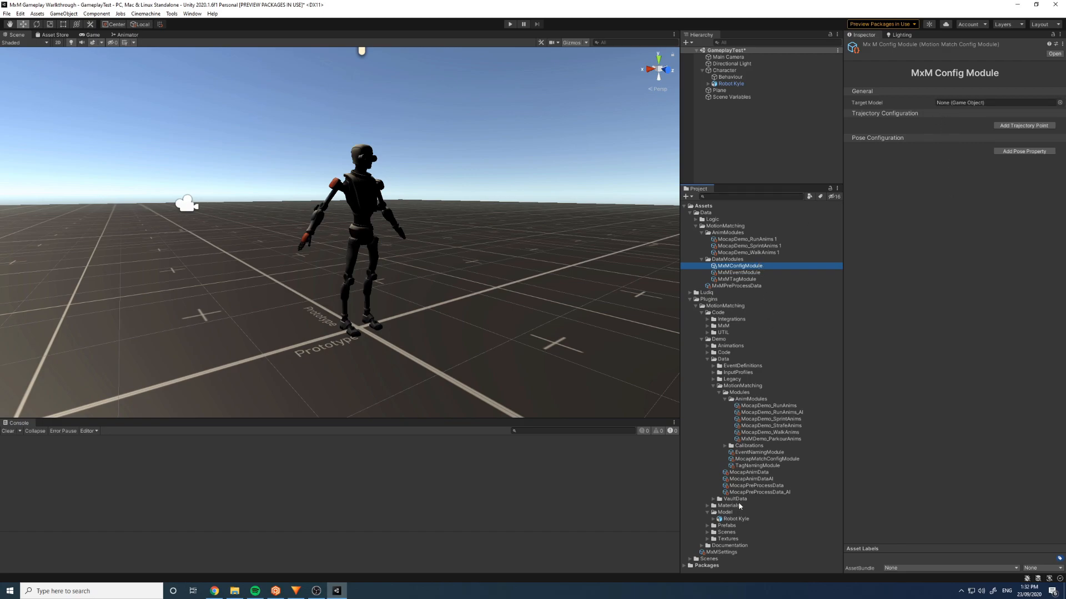
drag(737, 520, 968, 104)
- Add five trajectory points to MxMConfigModule
click(1015, 126)
click(1012, 134)
click(1010, 142)
click(1008, 152)
click(1008, 159)
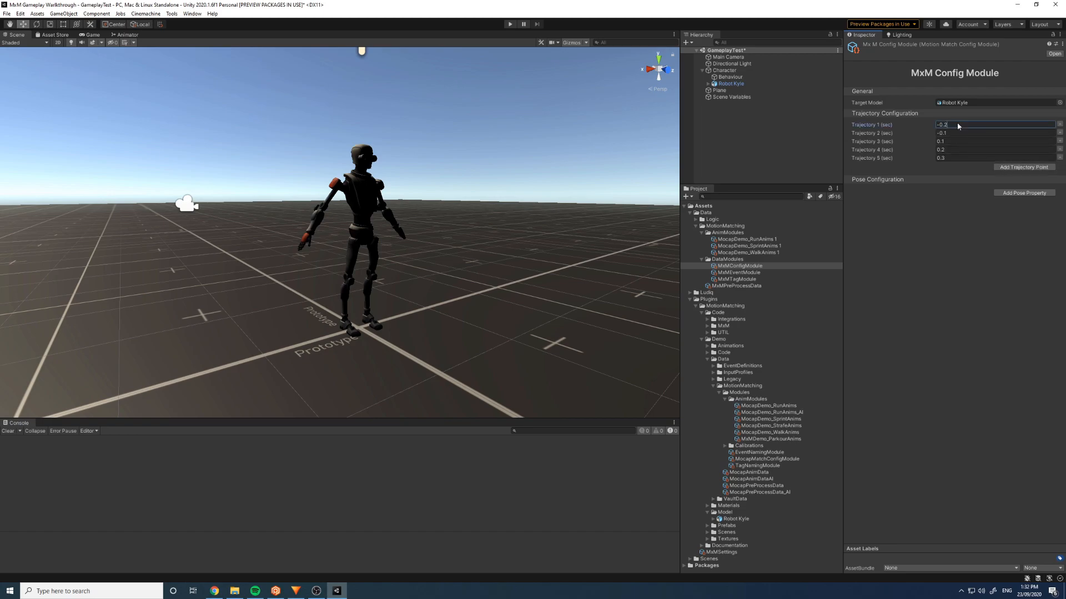
- Set the five trajectory times in order to -0.666, -0.333, 0.333, 0.666 and 1 second
text(-0.)
click(954, 133)
text(-0.33)
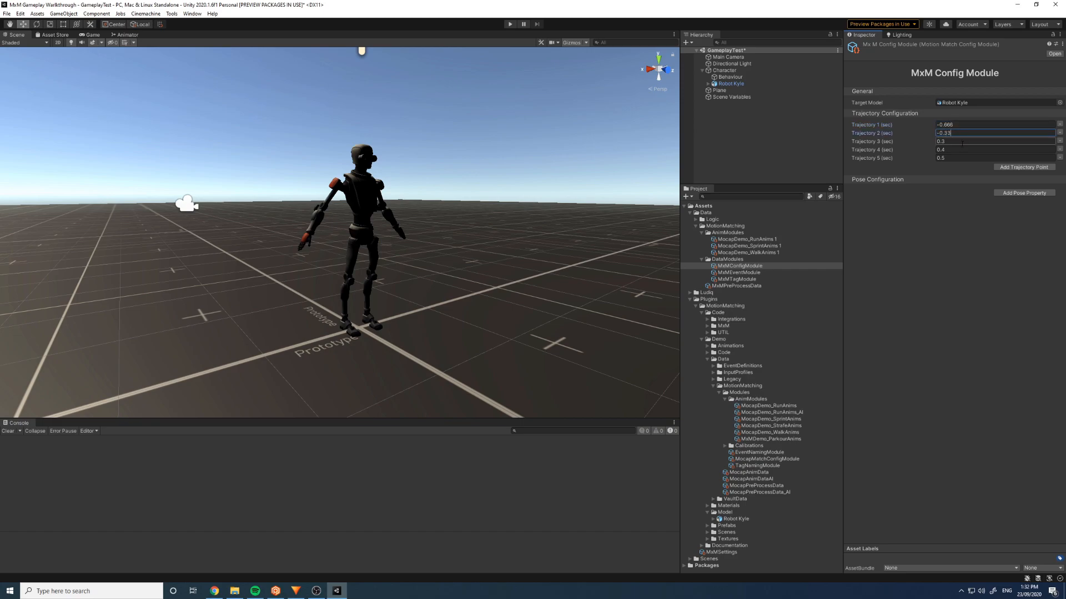
click(969, 141)
text(0.333)
click(961, 134)
click(960, 134)
text(3)
click(960, 151)
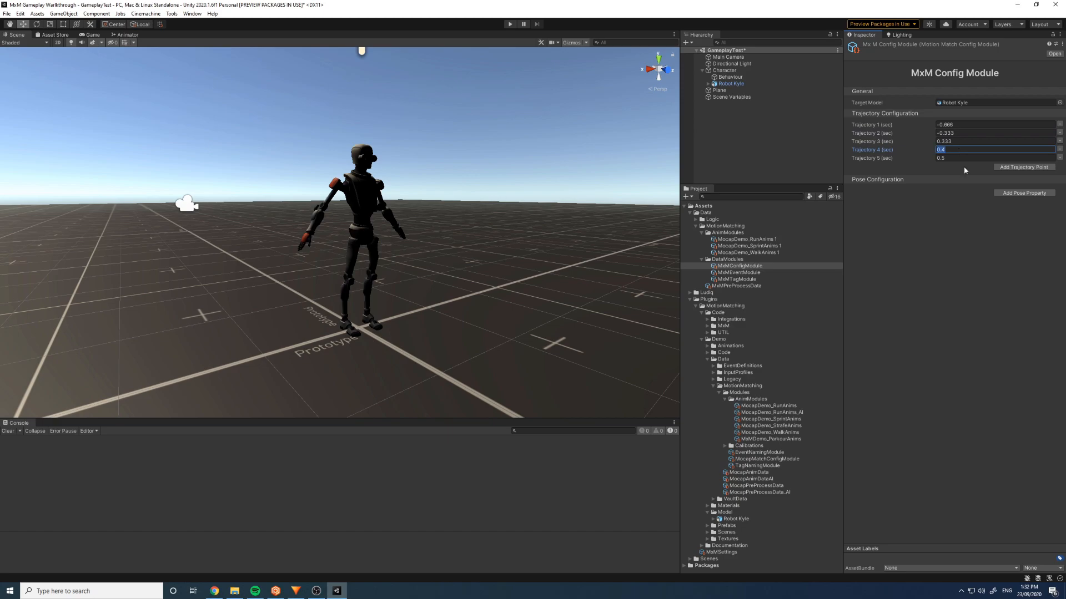
text(0.666)
click(938, 159)
text(1)
click(962, 125)
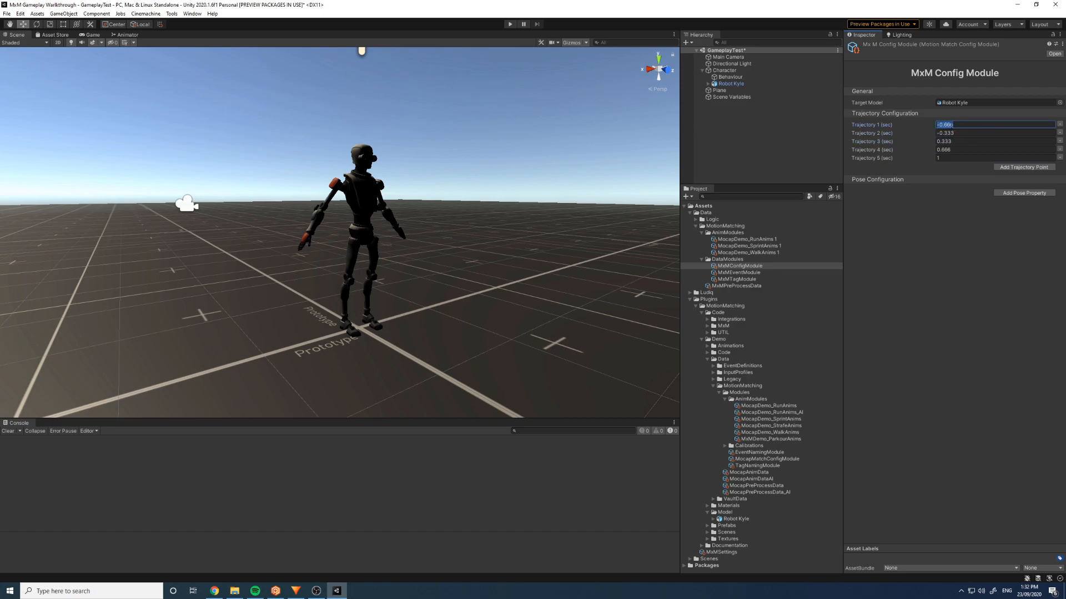
click(961, 133)
click(961, 141)
click(961, 150)
click(959, 157)
- Add three pose properties to the config module and set their joints to Left Foot, Right Foot and Neck
click(1029, 194)
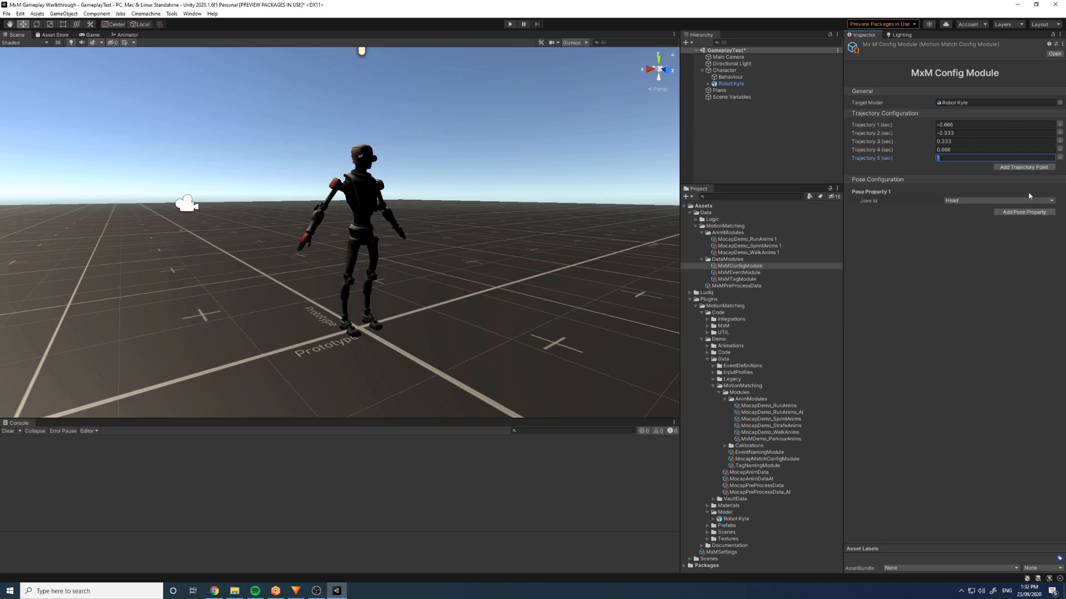
click(1041, 213)
click(1021, 231)
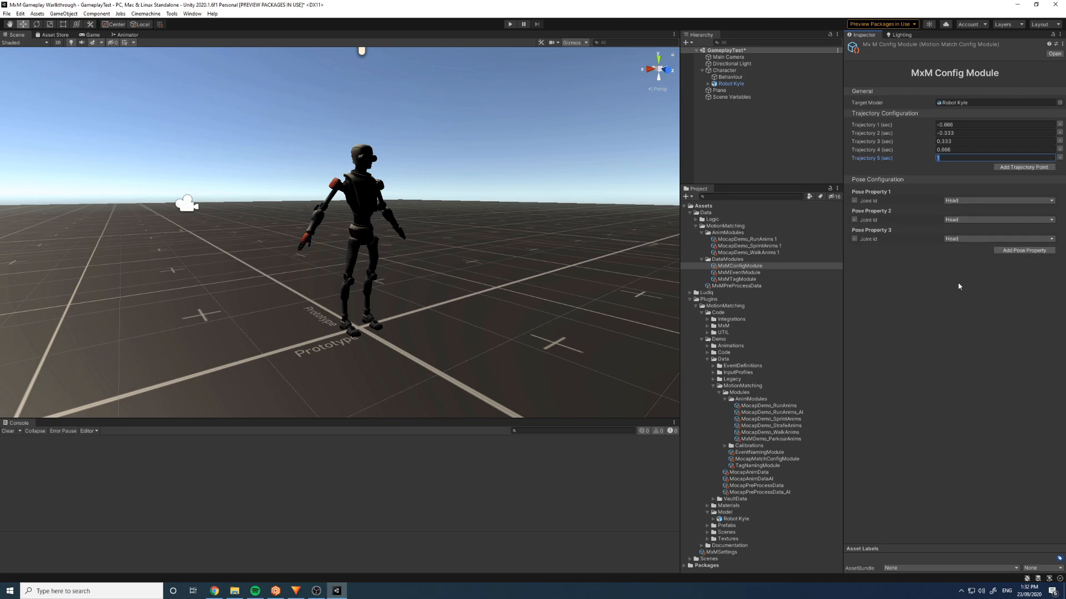
click(999, 200)
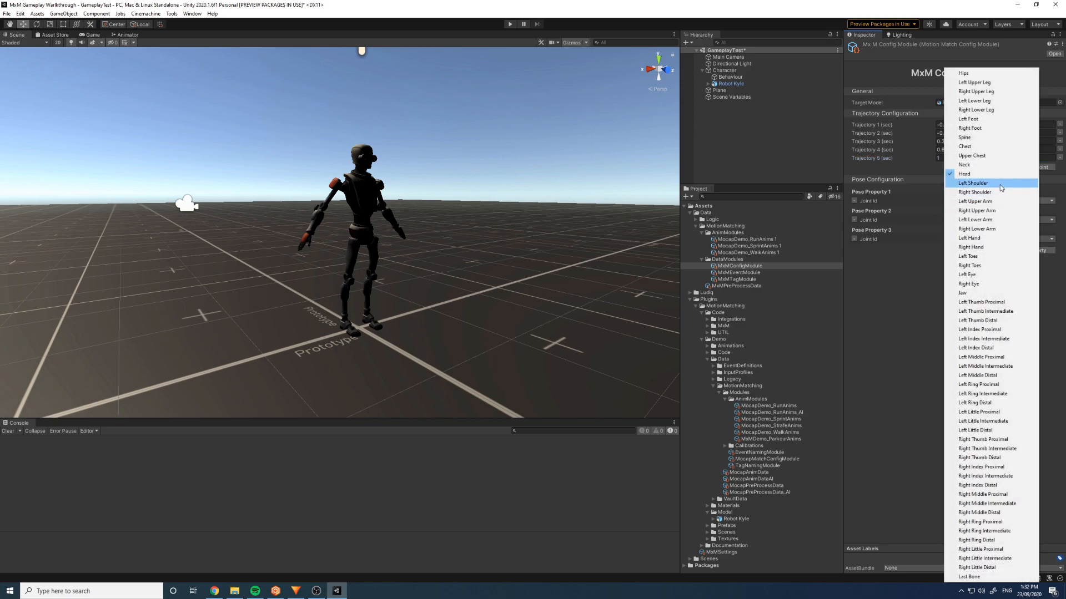
click(971, 119)
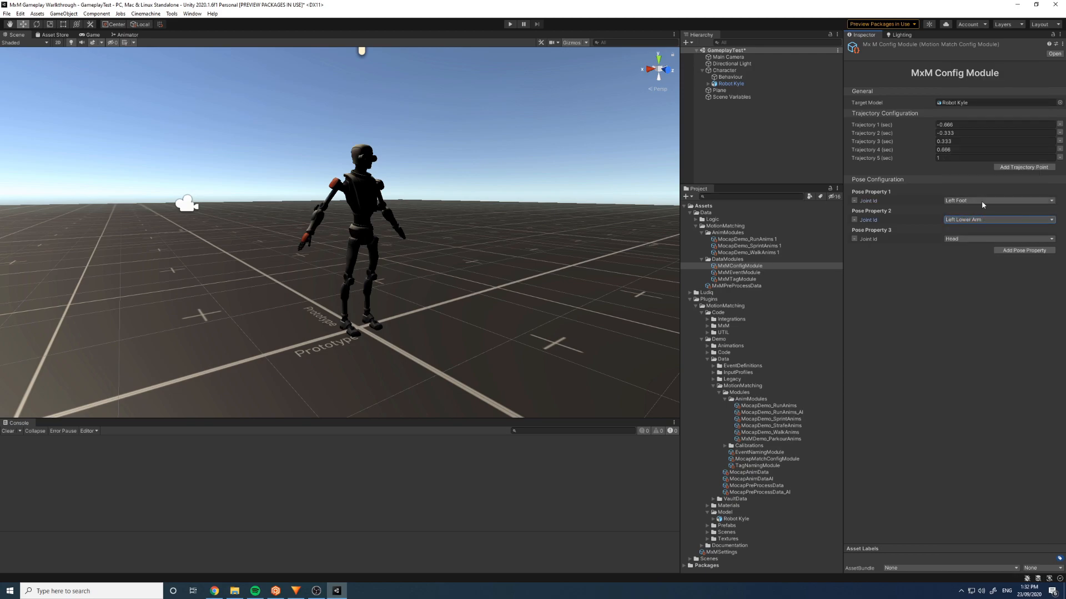
click(988, 220)
click(985, 128)
click(975, 239)
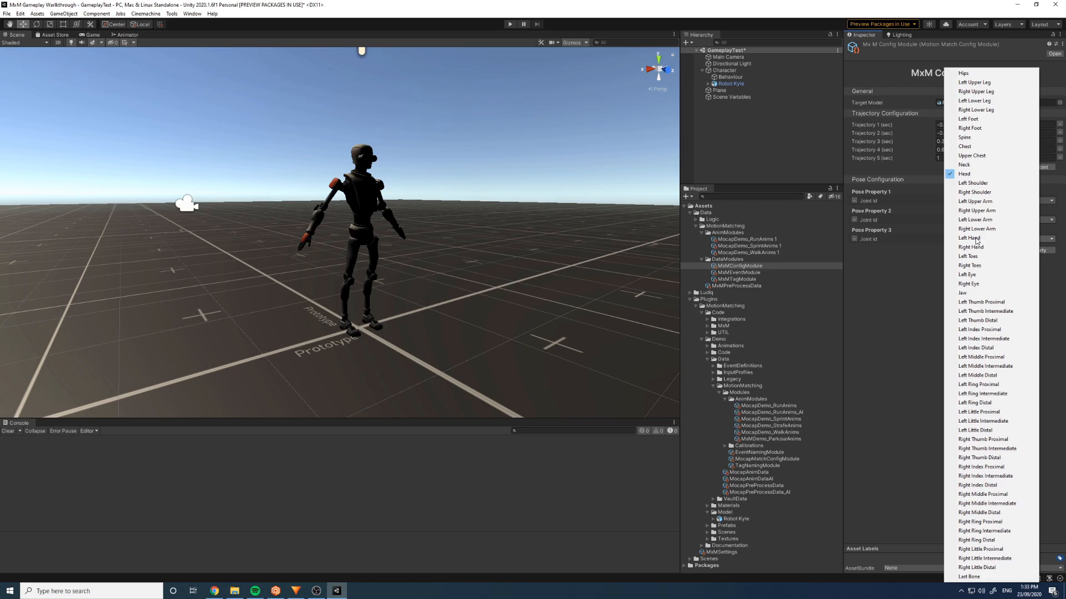
click(953, 166)
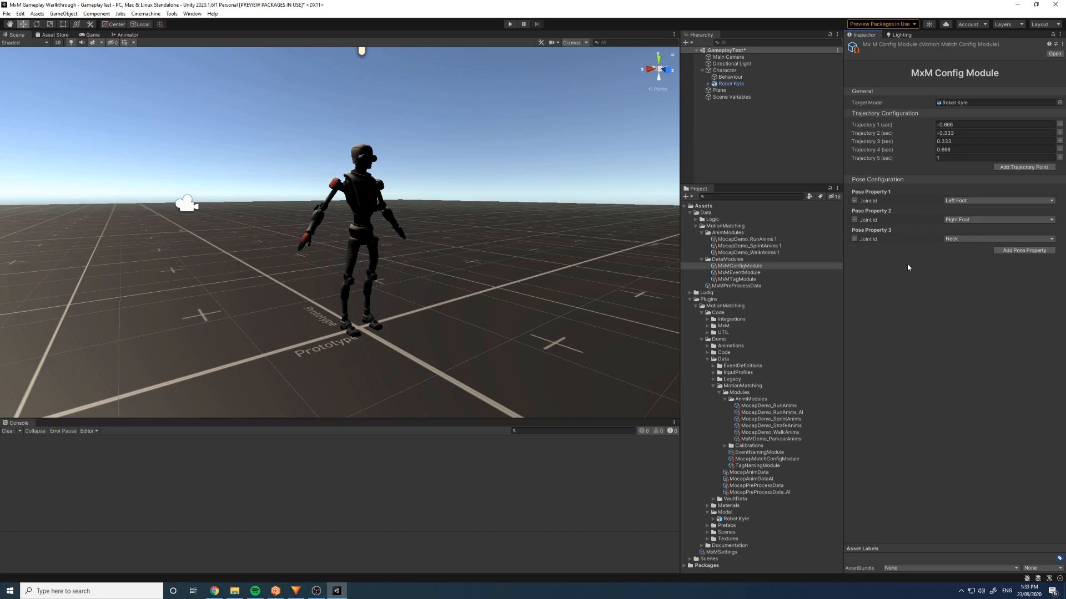
- Review the contents of MxMEventModule and MxMTagModule
click(743, 272)
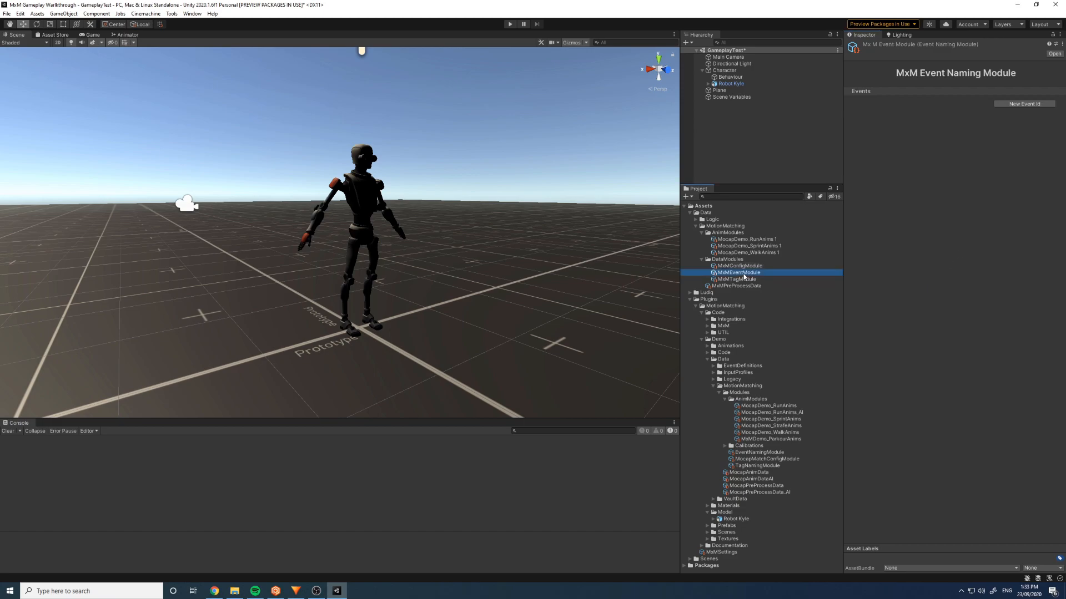
click(740, 280)
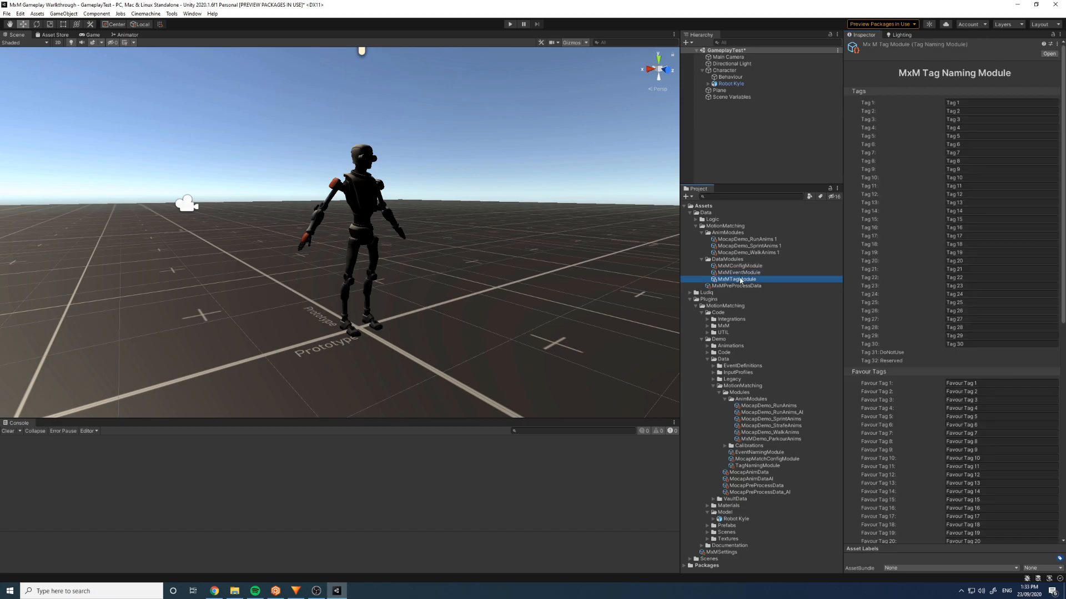
click(741, 273)
- Collapse the General, Modules, and Motion Speed & Timing sections of MxMPreProcessData
click(741, 286)
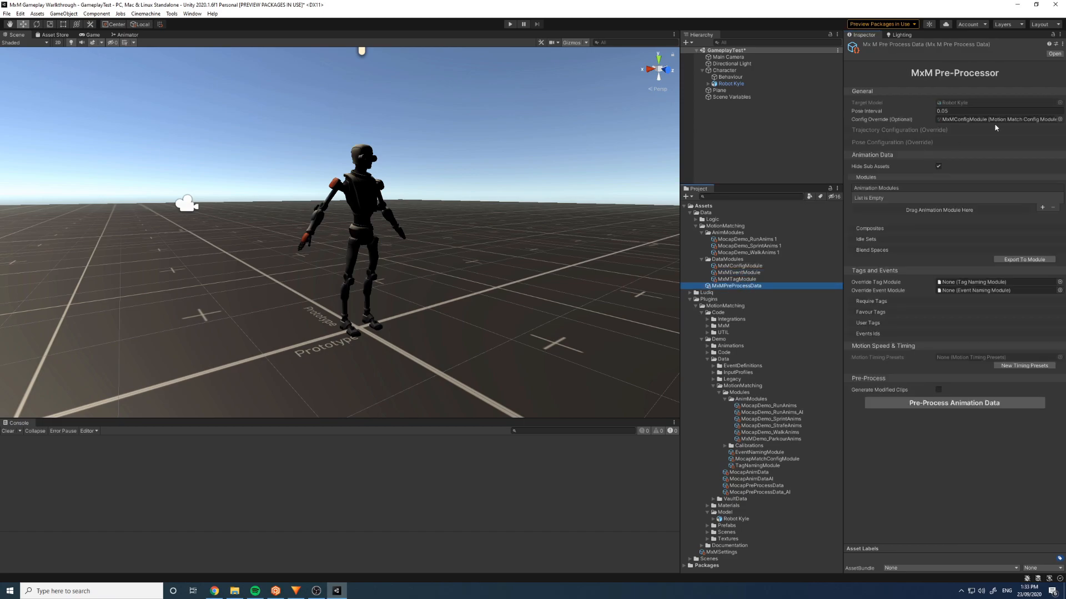
click(916, 92)
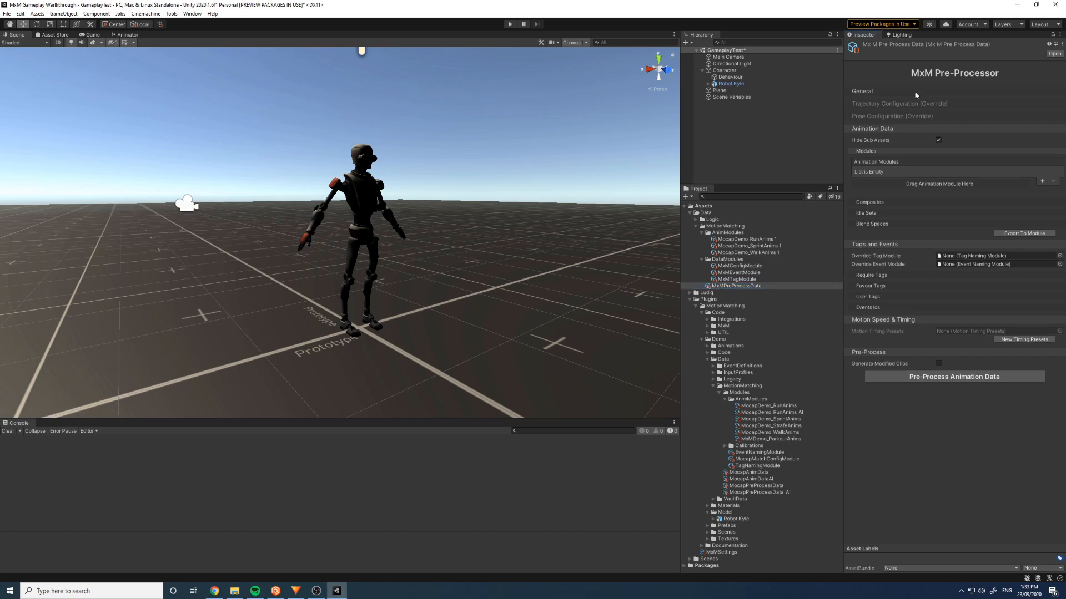
click(893, 155)
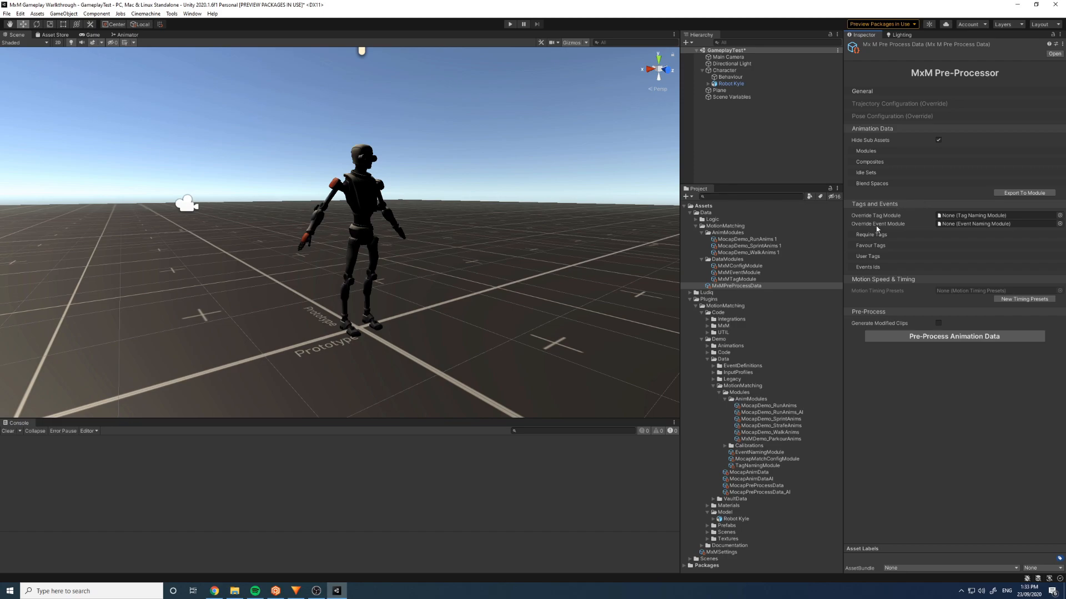
click(868, 282)
click(874, 282)
click(874, 281)
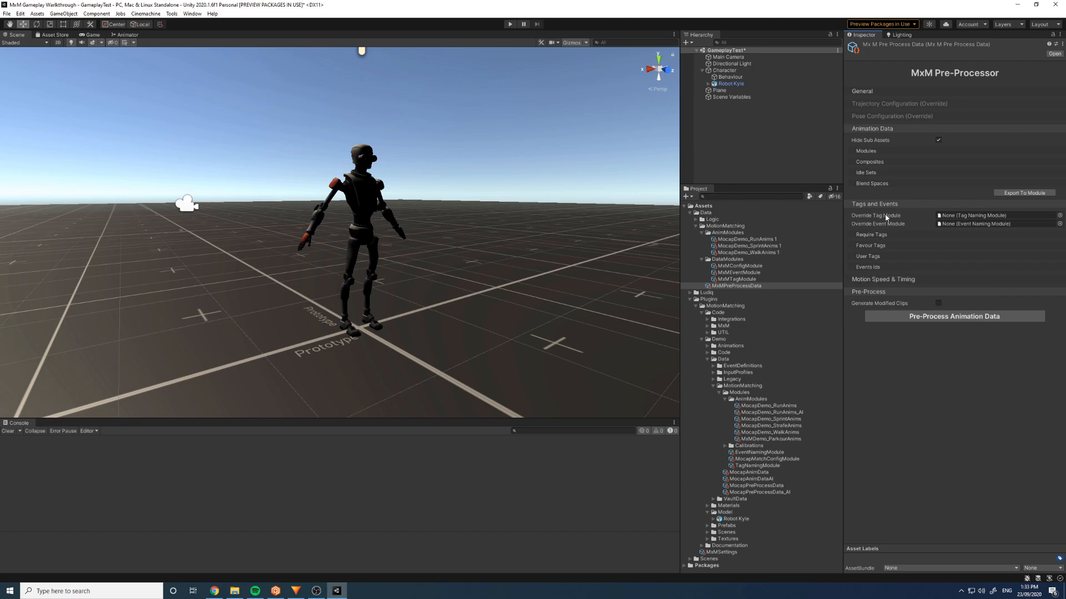
- Check the pre-processor's Require Tags list and assign MxMTagModule as its override tag module
click(872, 235)
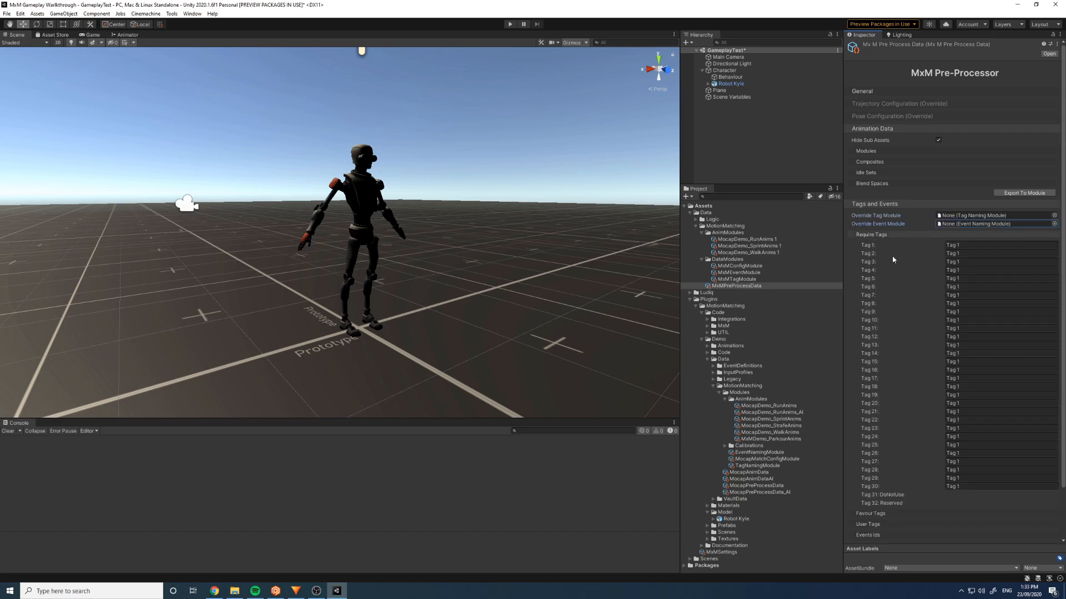
click(897, 234)
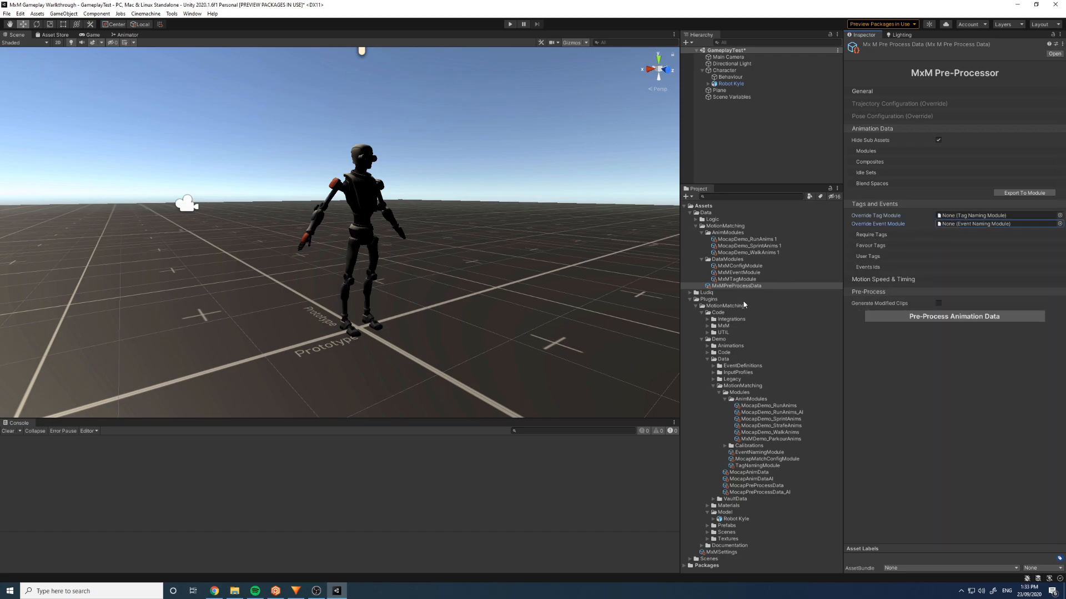
drag(736, 279, 983, 213)
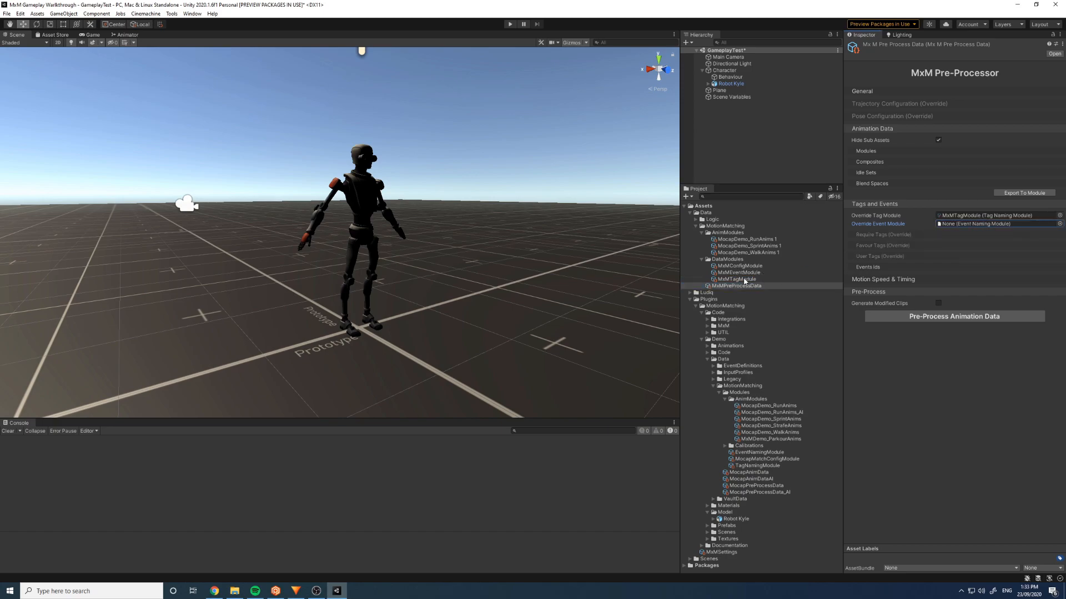
- Assign MxMEventModule as the pre-processor's override event module and collapse the DataModules and AnimModules folders under Data
drag(738, 273, 960, 229)
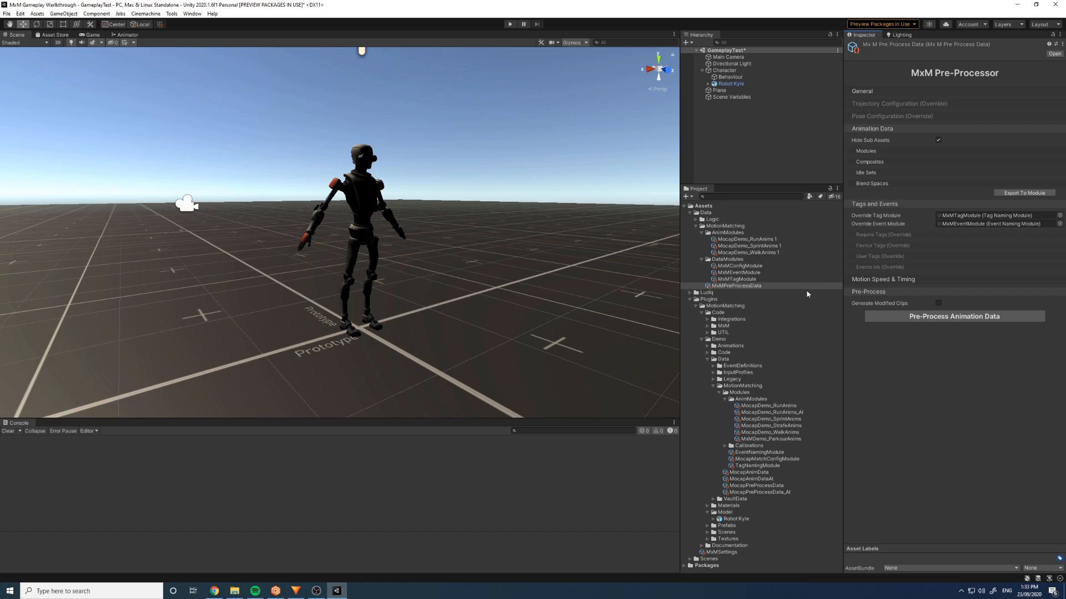
click(702, 259)
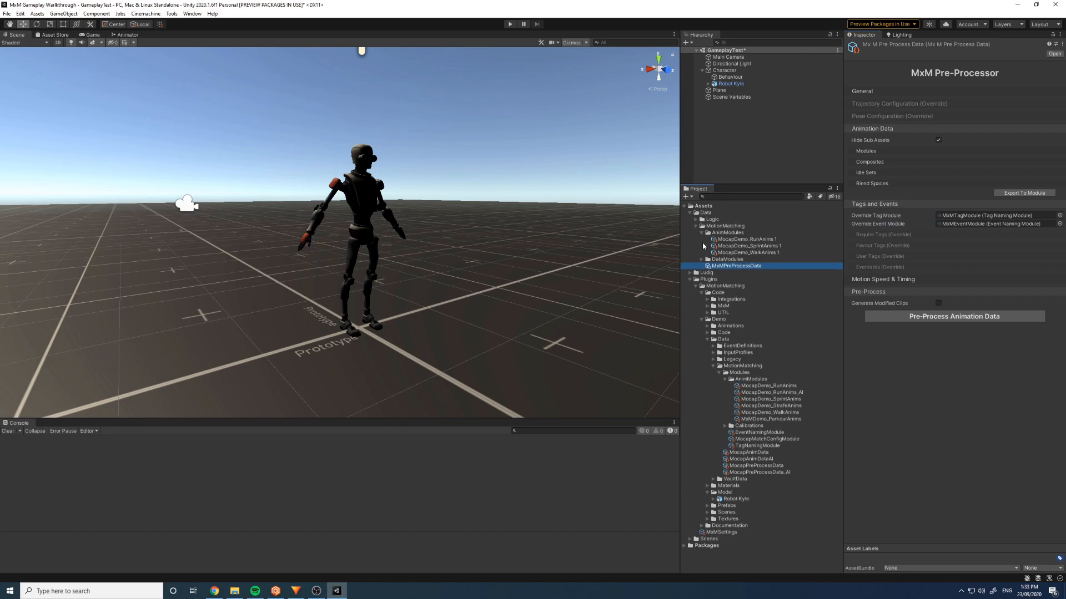
click(702, 233)
- Create an MxM calibration module with its default name in the Data/MotionMatching folder
right_click(719, 228)
mouse_move(784, 234)
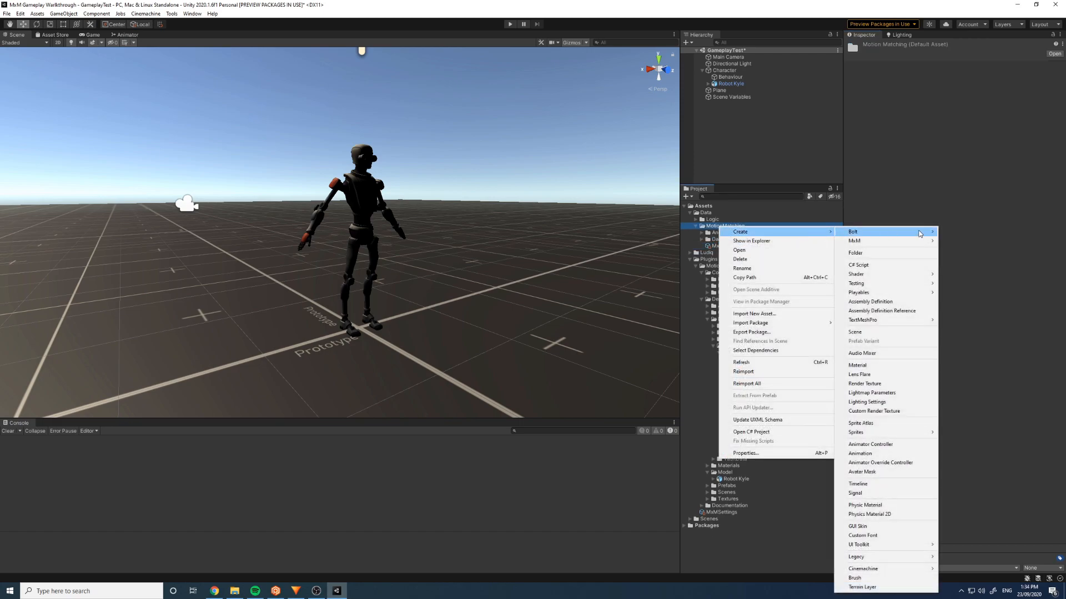
mouse_move(922, 242)
mouse_move(960, 241)
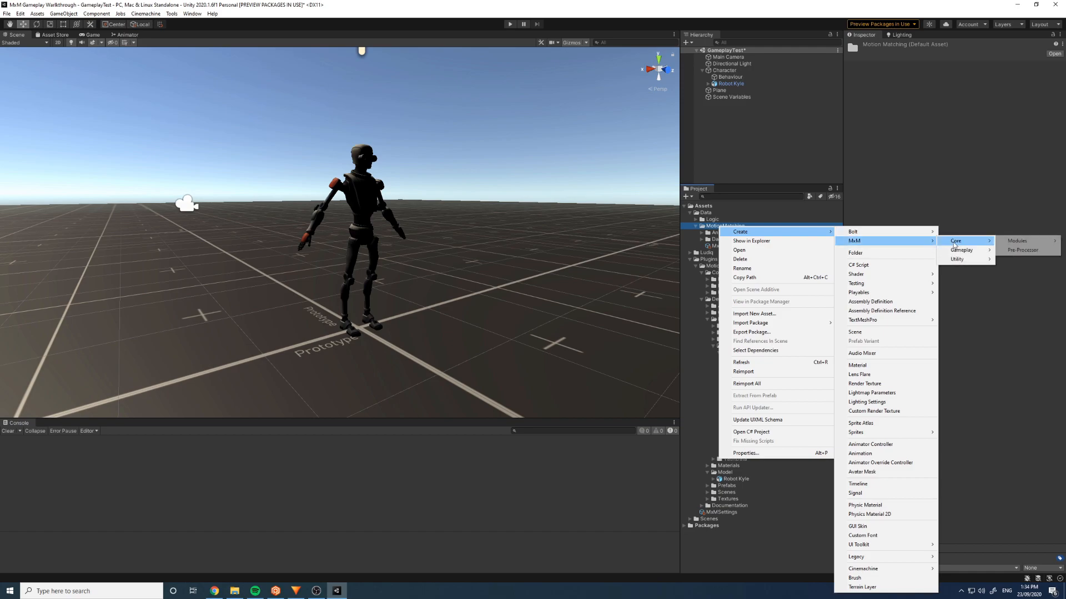
mouse_move(1019, 245)
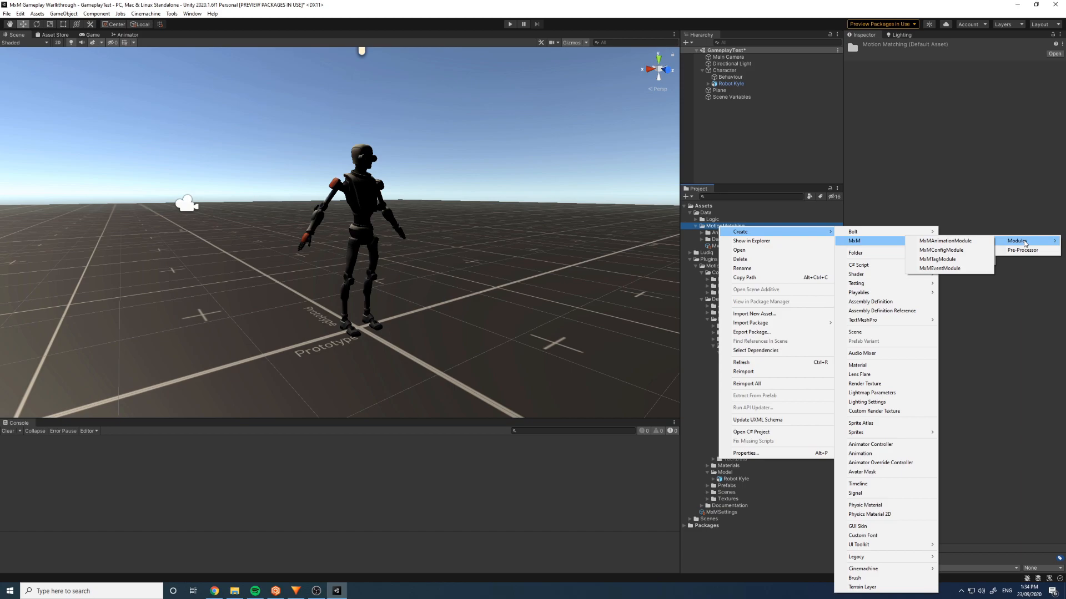
mouse_move(877, 242)
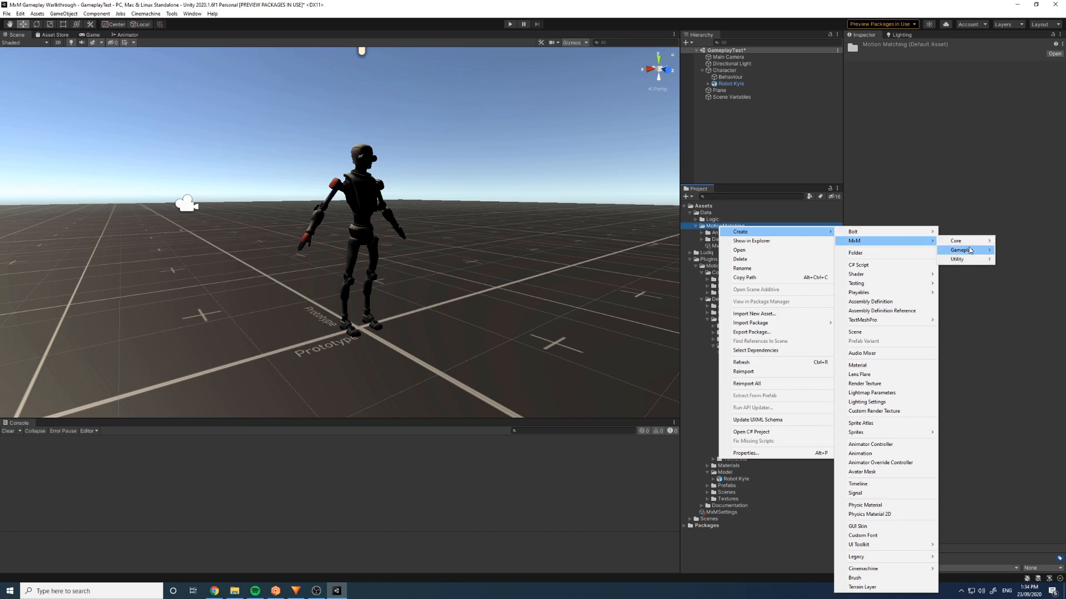
mouse_move(971, 260)
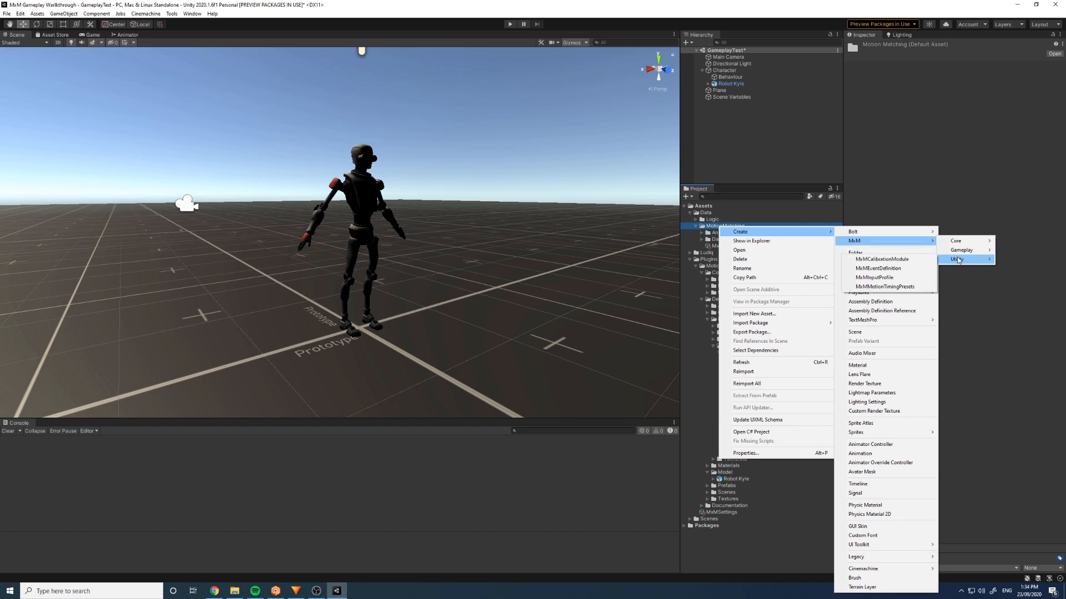
click(882, 259)
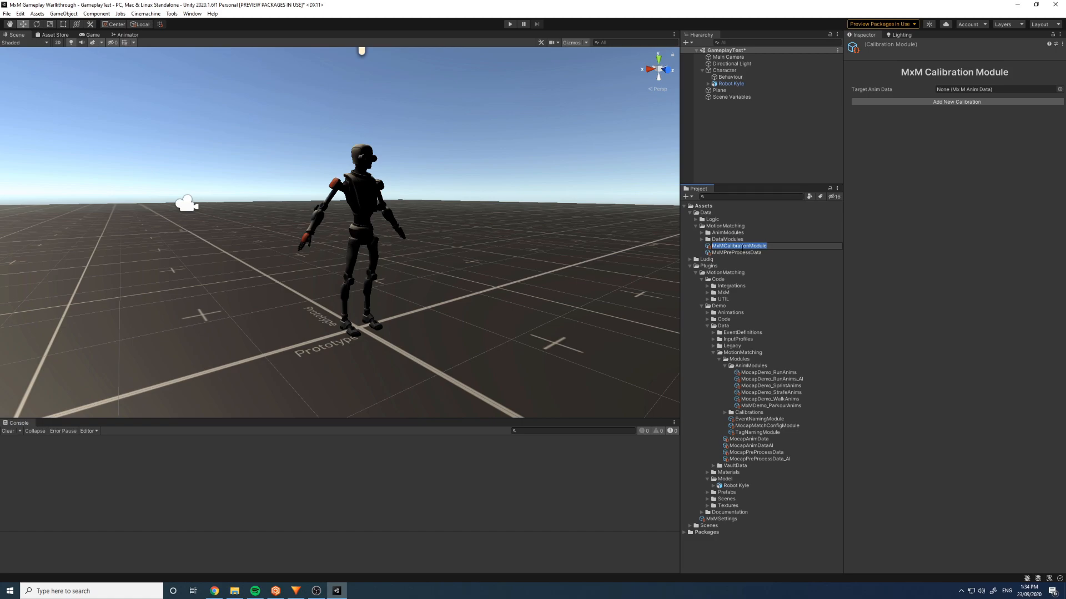
key(Return)
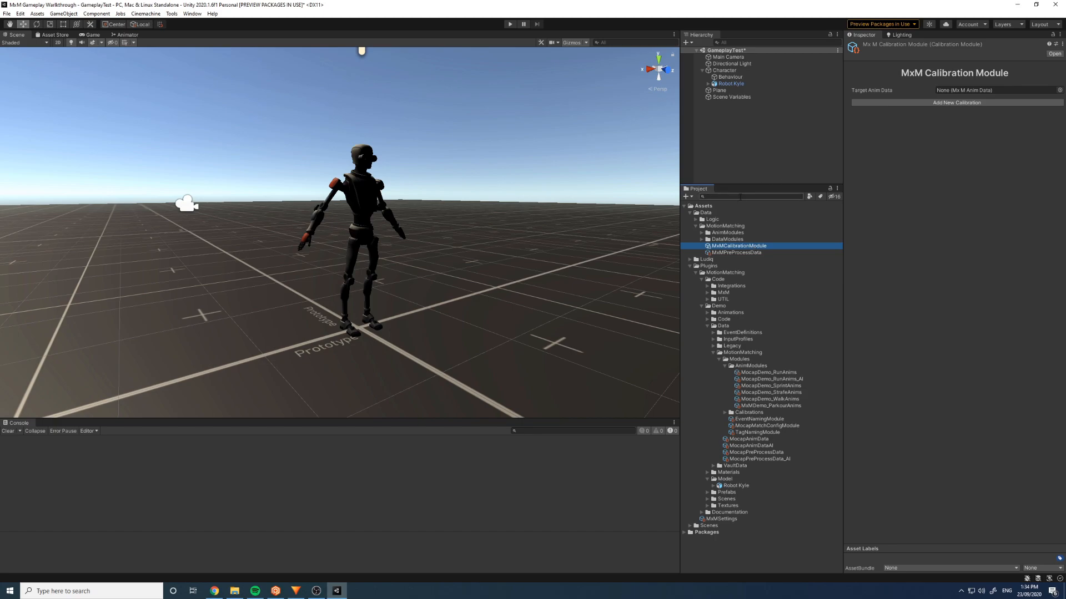
click(960, 149)
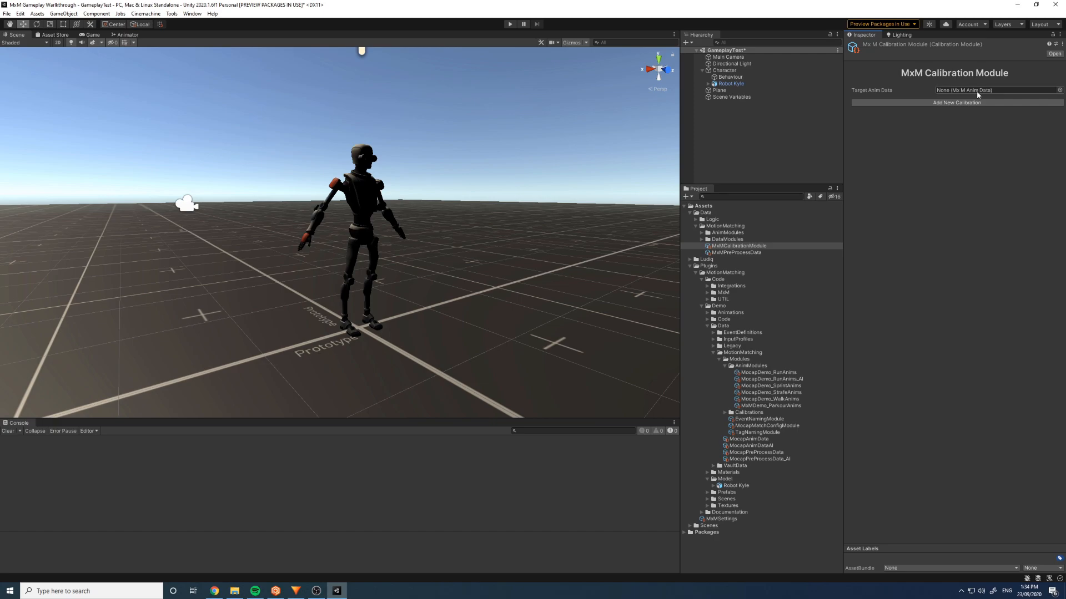
- For MxMPreProcessData, collapse the Tags and Events and Pre-Process sections and expand the animation Modules list
click(747, 253)
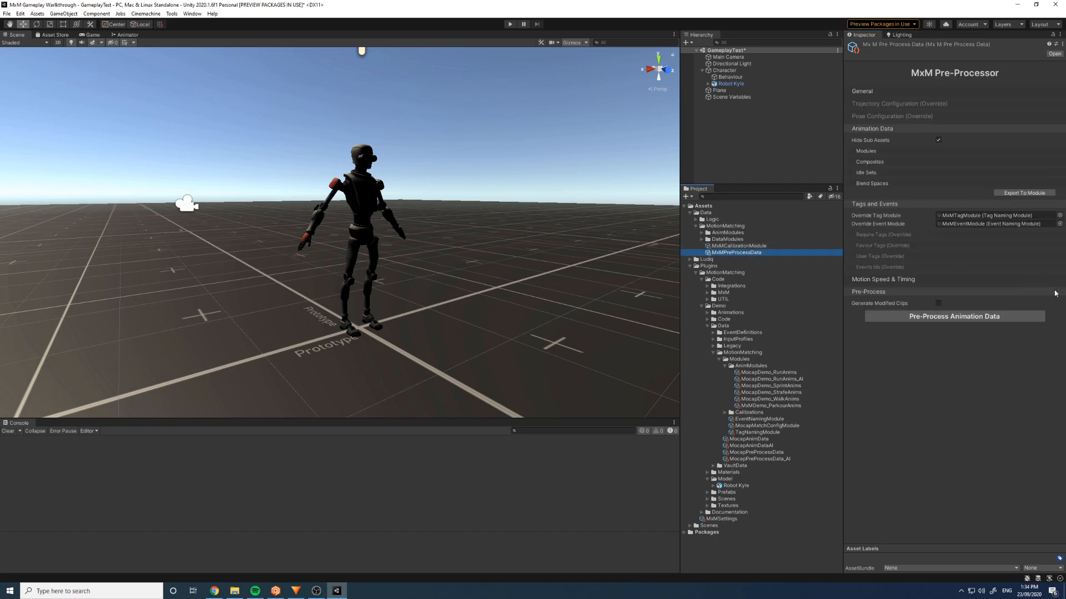
click(884, 204)
click(900, 229)
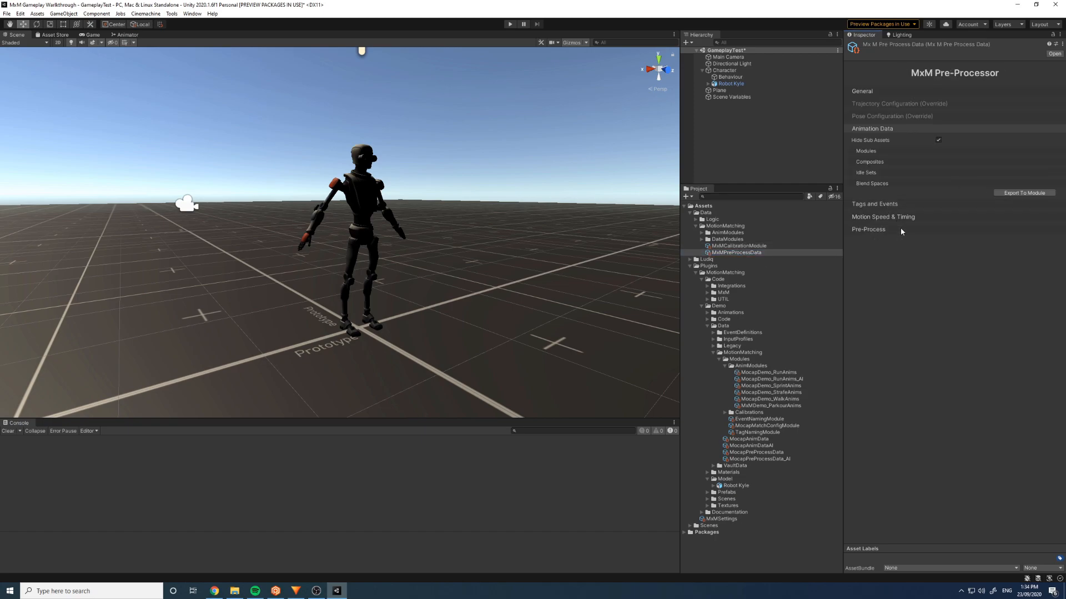
click(892, 152)
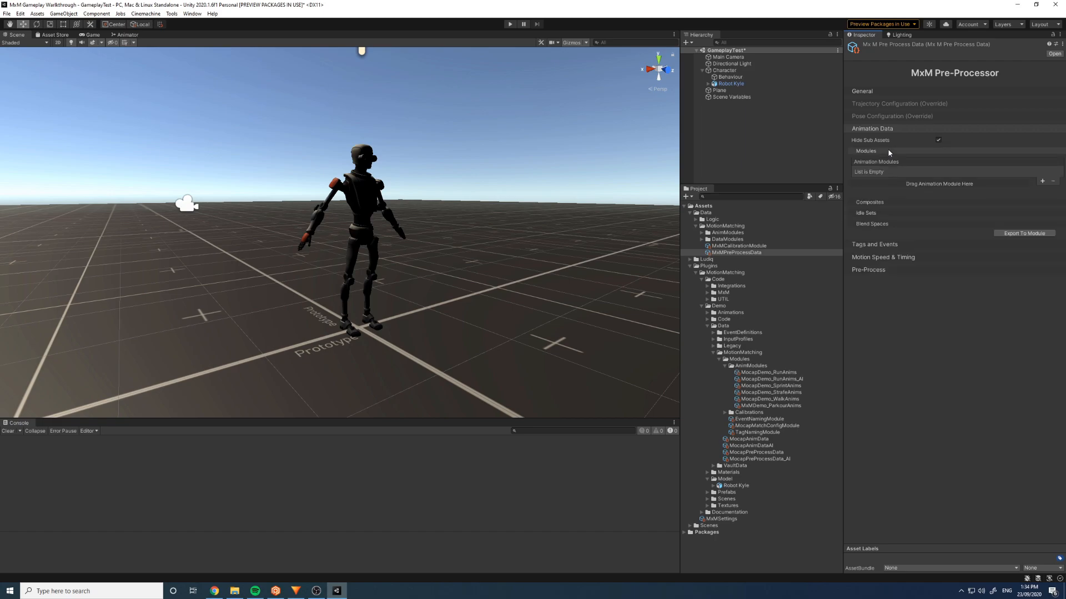
- Rename the copied run animation module in the AnimModules folder to MocapDemo_RunAnims
click(701, 233)
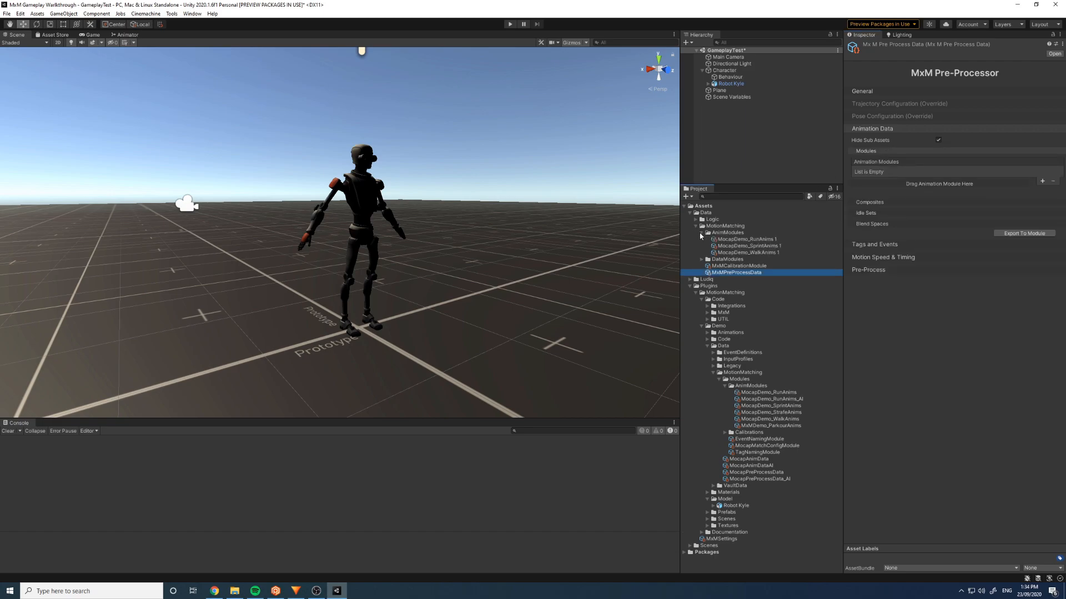
click(766, 240)
click(779, 241)
key(BackSpace)
key(BackSpace)
key(Return)
- Rename the copied sprint and walk animation modules to MocapDemo_SprintAnims and MocapDemo_WalkAnims
click(782, 247)
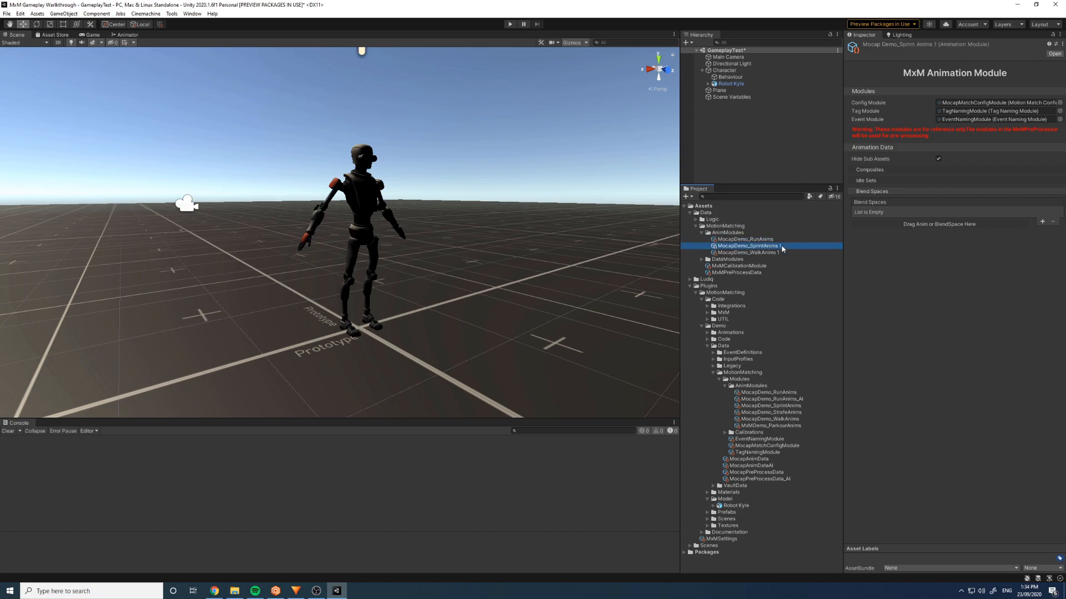
click(782, 248)
key(Return)
click(770, 253)
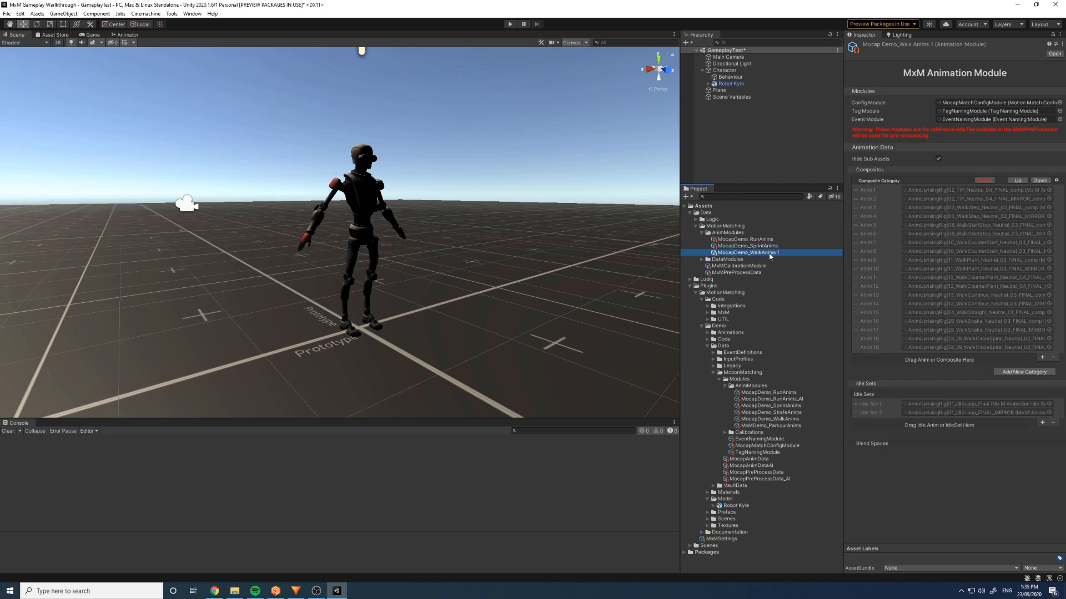
click(777, 253)
key(BackSpace)
key(BackSpace)
key(Return)
- Assign MxMConfigModule, MxMTagModule and MxMEventModule to the MocapDemo_RunAnims module in the Data folder
click(748, 266)
click(746, 272)
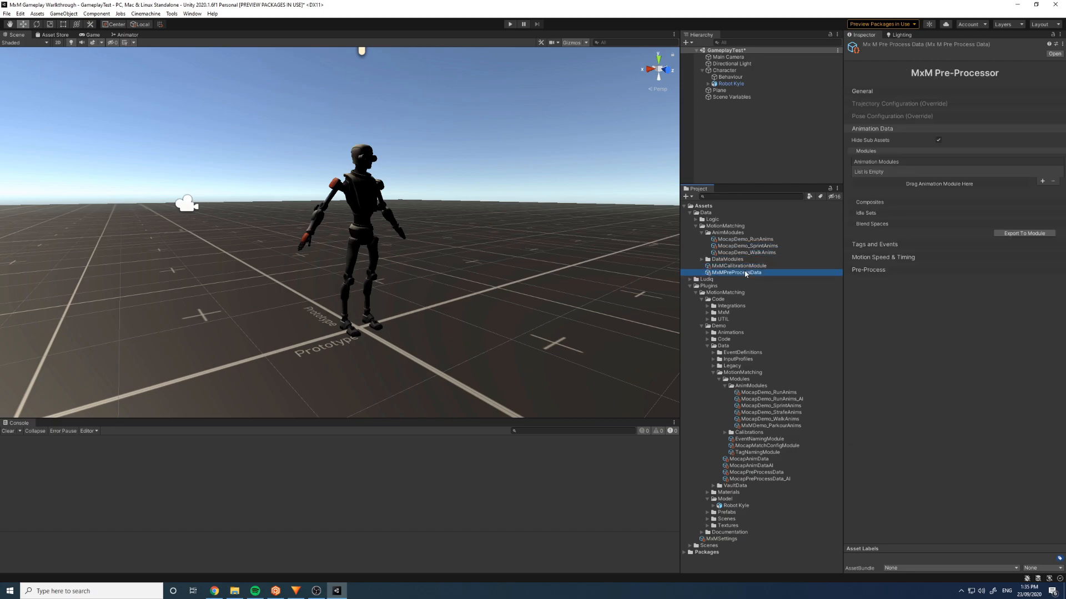
click(740, 242)
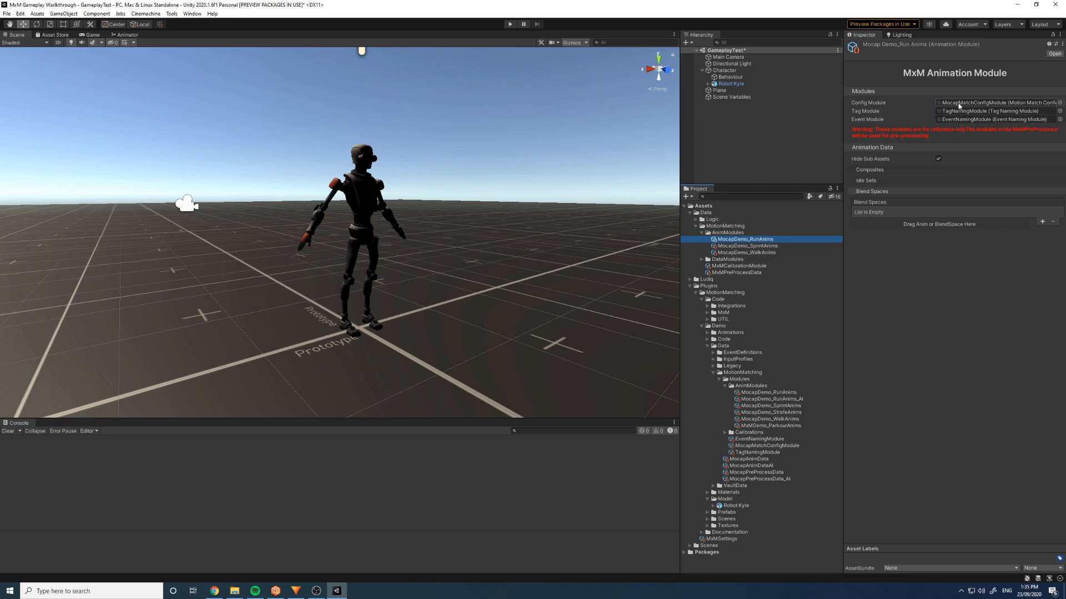
click(702, 259)
click(990, 103)
drag(991, 106, 992, 106)
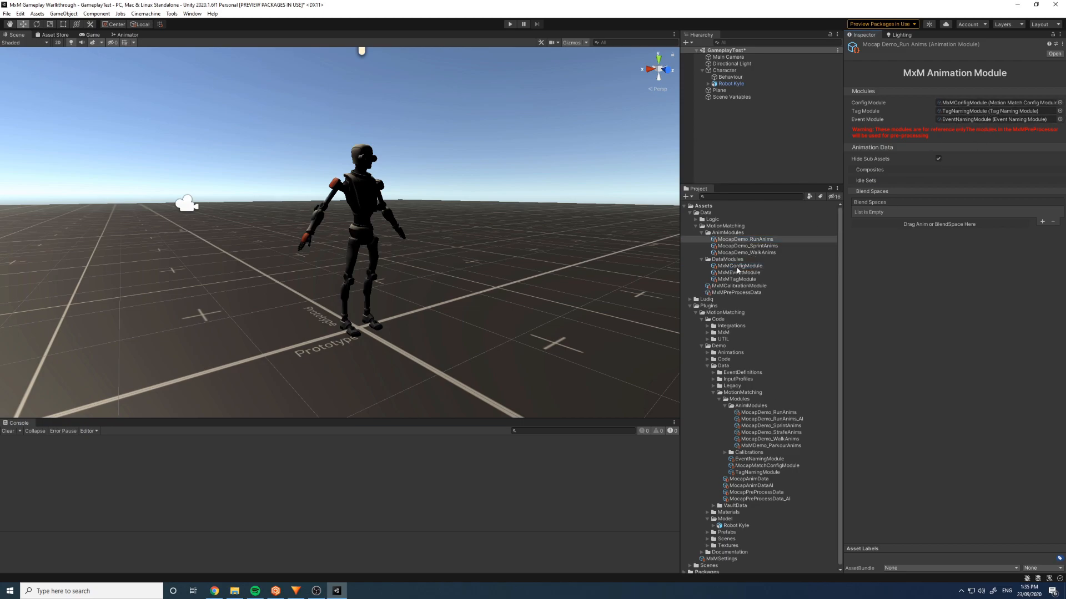
drag(734, 274, 991, 119)
drag(727, 278, 991, 111)
- Assign MxMConfigModule, MxMTagModule and MxMEventModule to the MocapDemo_SprintAnims module
click(747, 246)
drag(738, 266, 972, 106)
drag(739, 273, 989, 122)
drag(739, 282, 988, 111)
- Assign MxMConfigModule, MxMTagModule and MxMEventModule to the MocapDemo_WalkAnims module
click(728, 252)
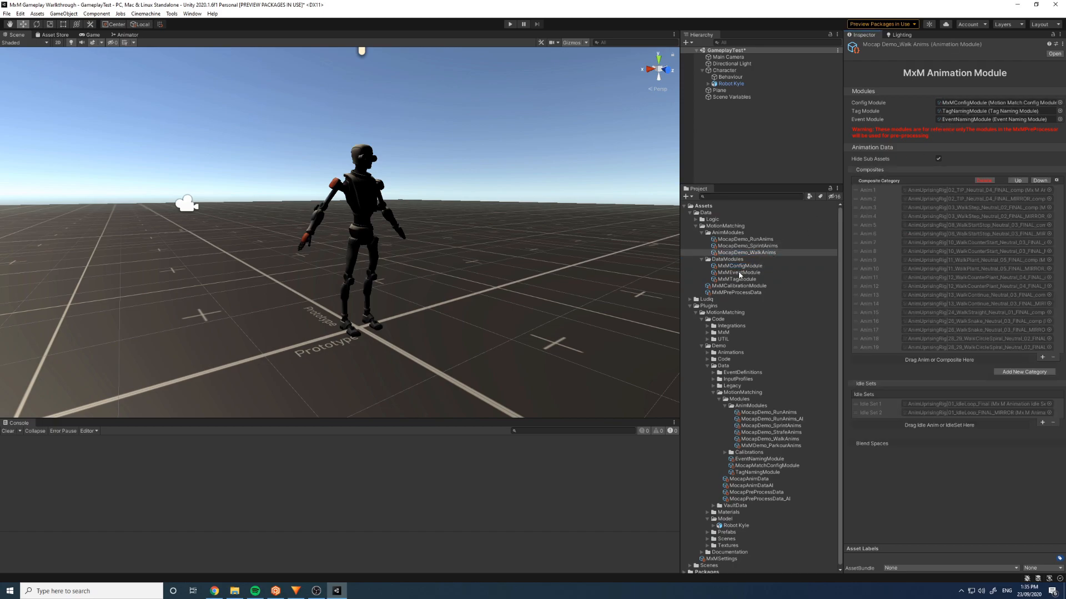
drag(742, 273, 958, 119)
click(734, 292)
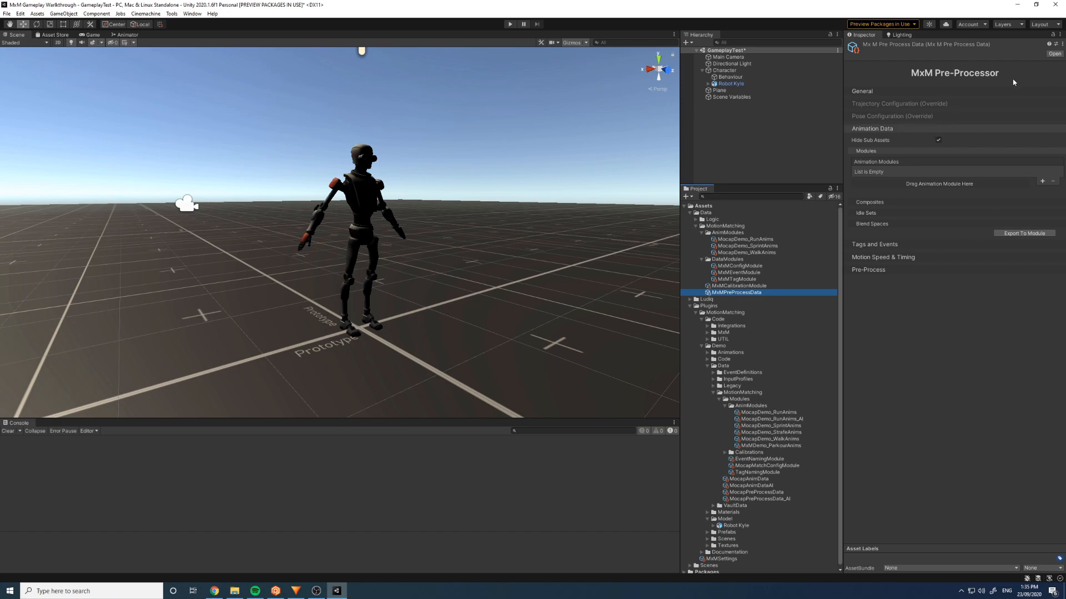
click(746, 253)
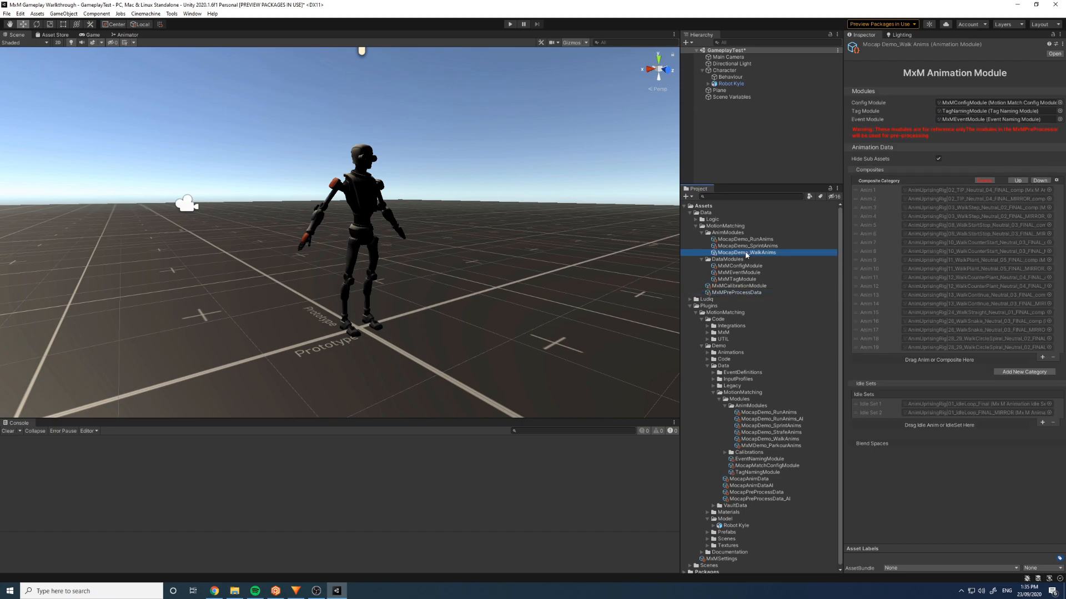
click(756, 247)
click(756, 253)
drag(749, 278, 952, 118)
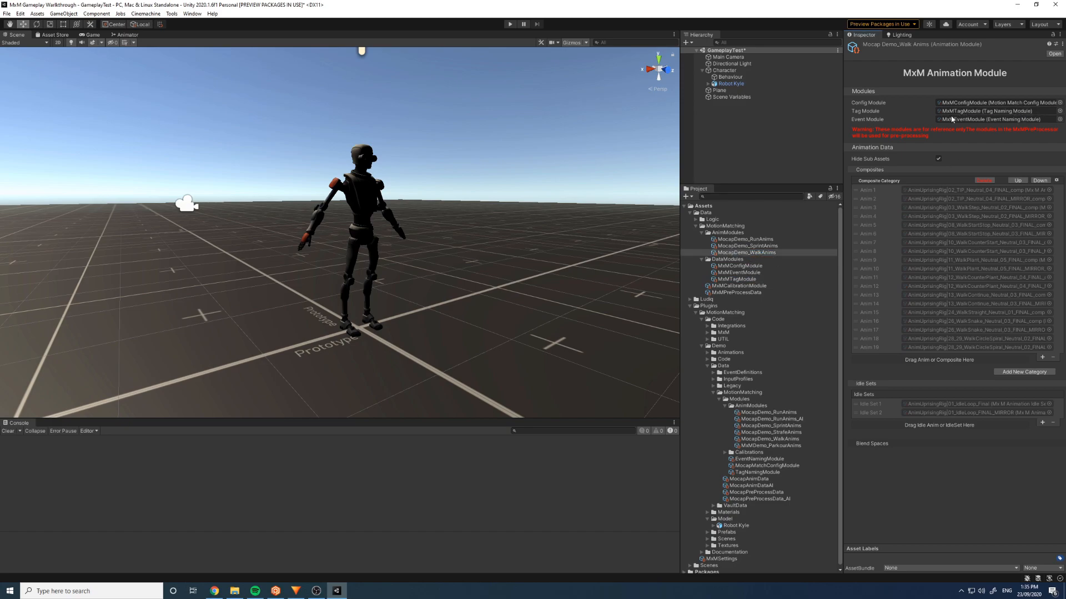
- Check the config, tag and event module references of the run, sprint and walk animation modules
click(756, 248)
click(761, 240)
click(758, 247)
click(757, 252)
click(752, 247)
click(753, 240)
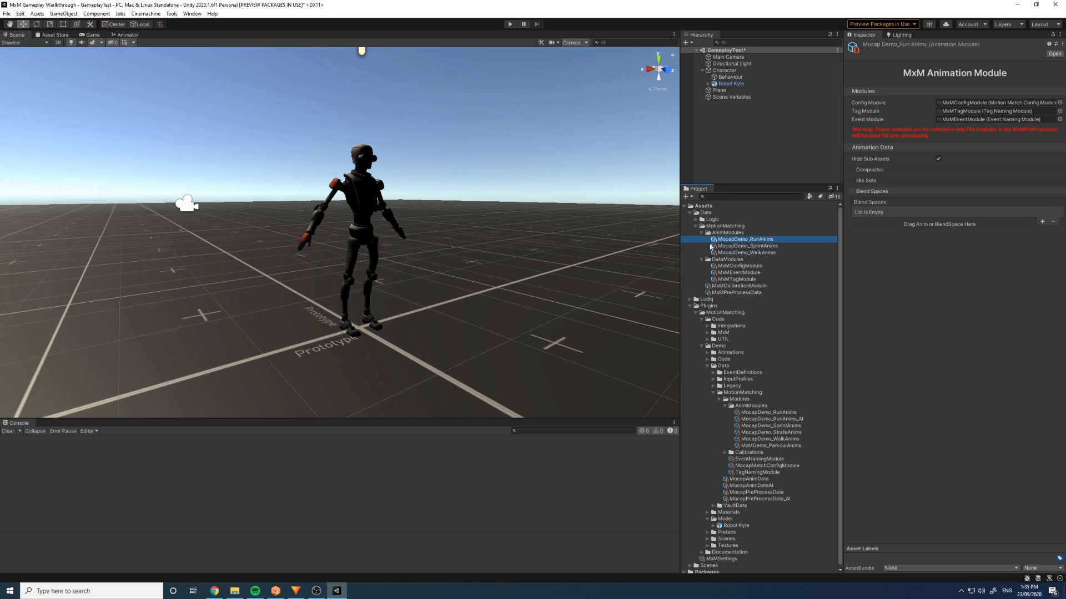
- Open MxMPreProcessData in the Inspector and lock the Inspector to it
click(744, 292)
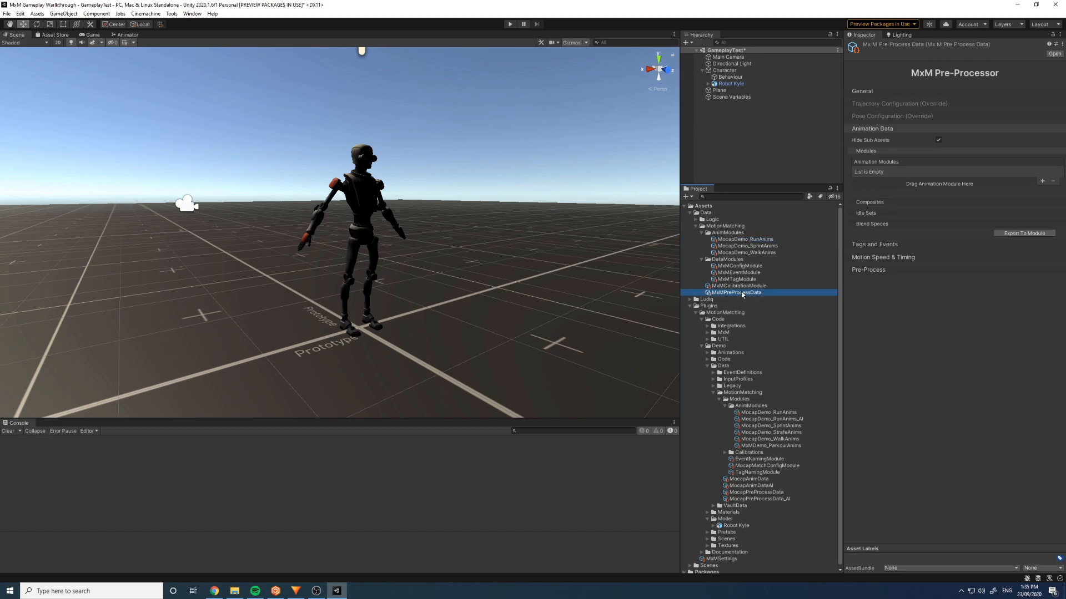
click(1053, 34)
- Try to add the run, sprint and walk animation modules to the pre-processor's Composites list
click(744, 239)
shift+click(744, 253)
drag(744, 251, 940, 206)
click(907, 203)
drag(730, 242, 938, 233)
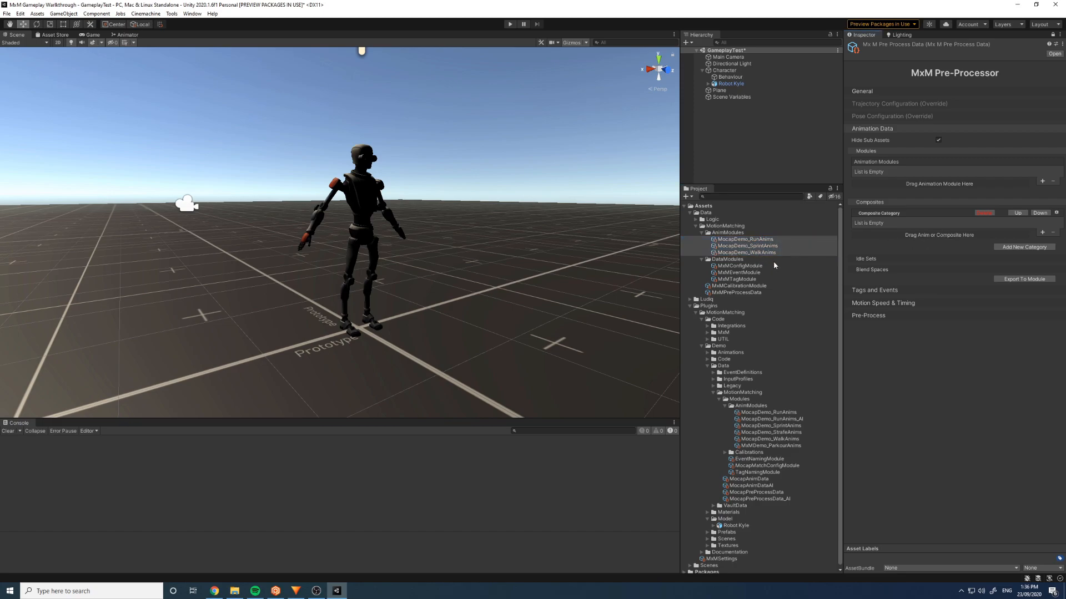
click(774, 265)
click(744, 239)
click(899, 213)
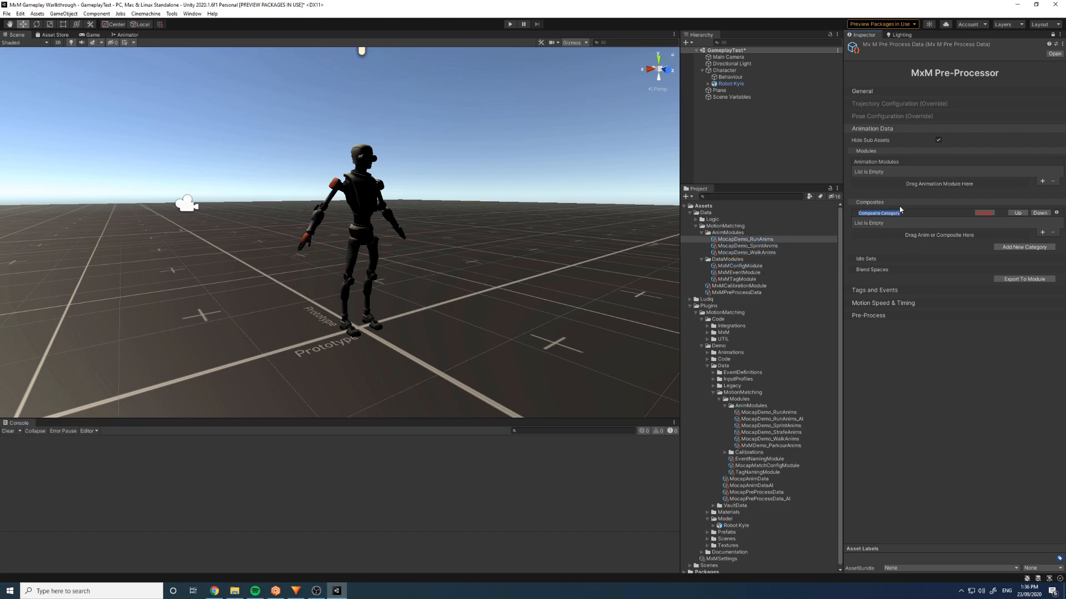
click(886, 203)
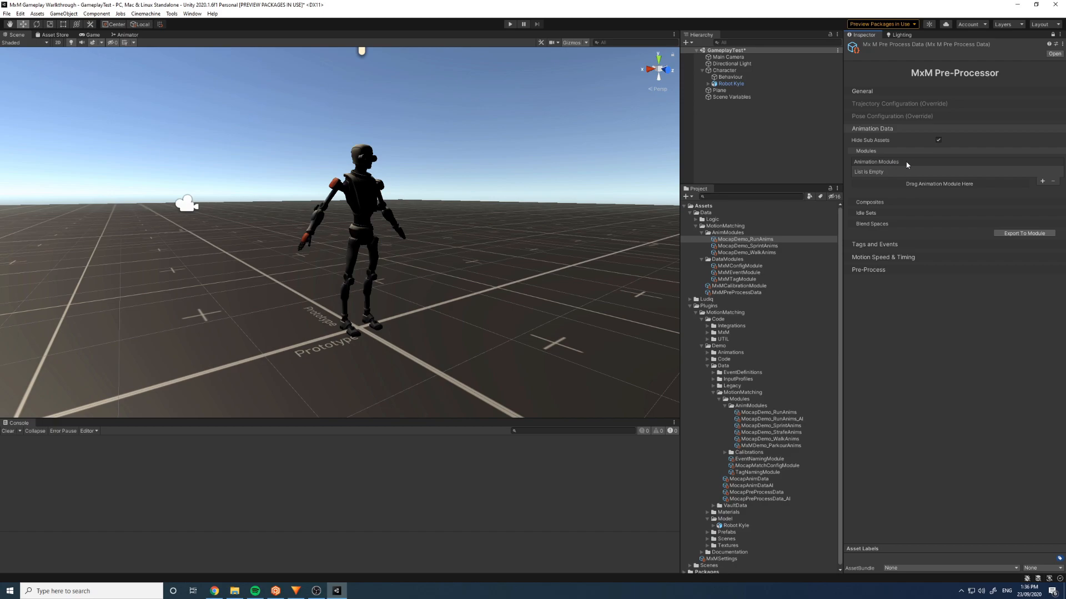
click(877, 203)
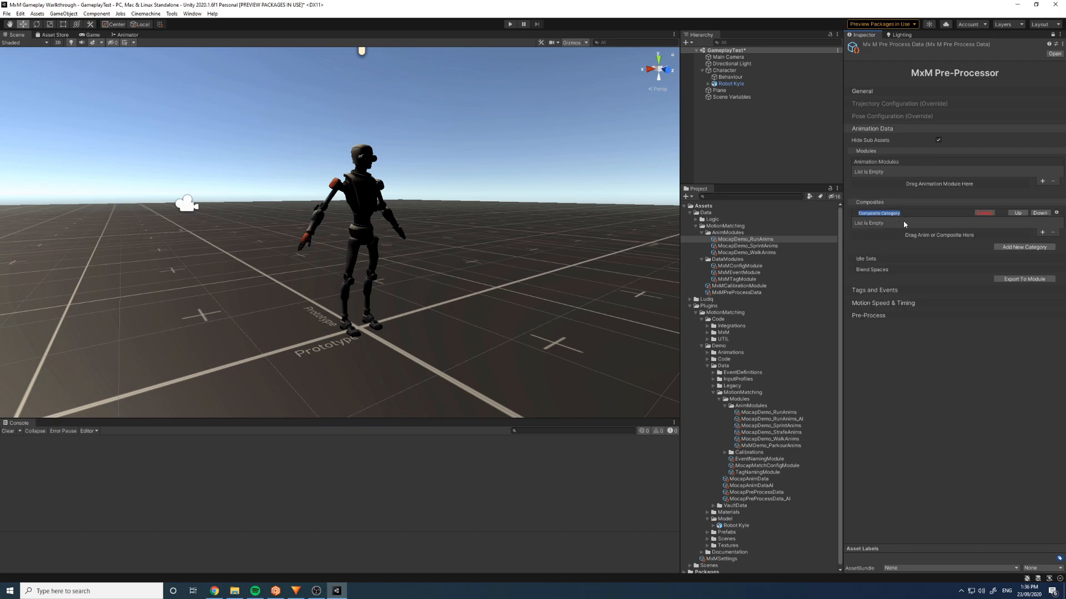
click(927, 203)
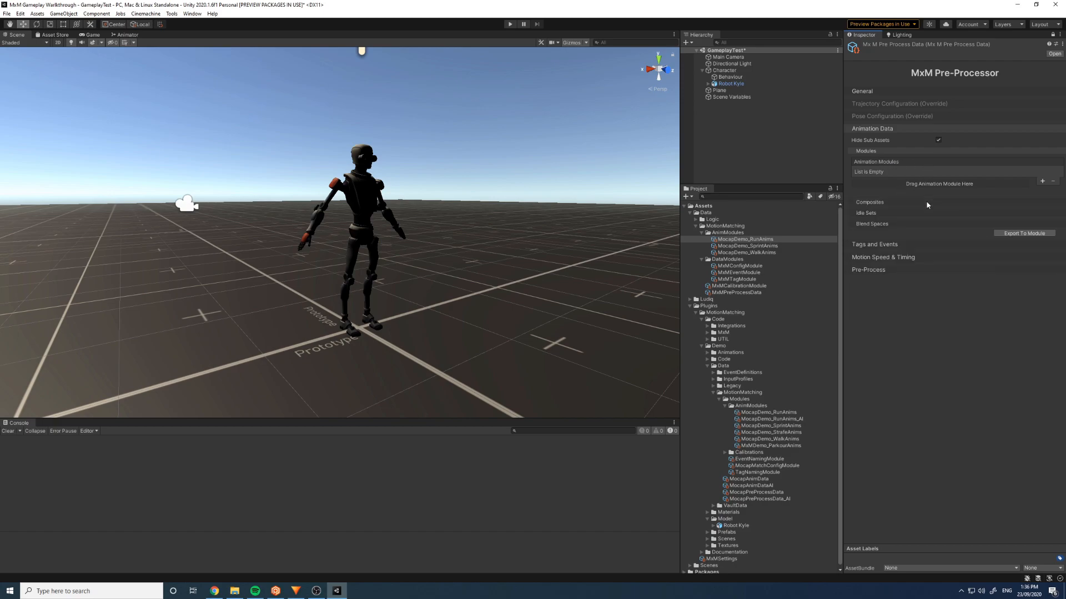
- Add MocapDemo_RunAnims, MocapDemo_SprintAnims and MocapDemo_WalkAnims to the pre-processor's Animation Modules list and collapse the Modules section
click(738, 240)
shift+click(739, 253)
drag(739, 253, 934, 182)
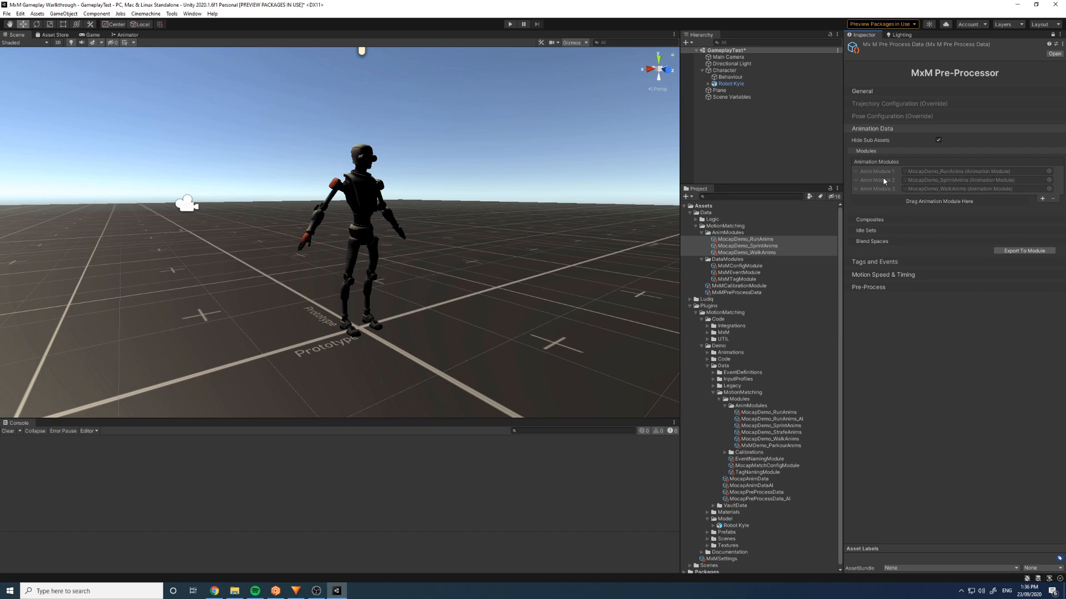
click(856, 188)
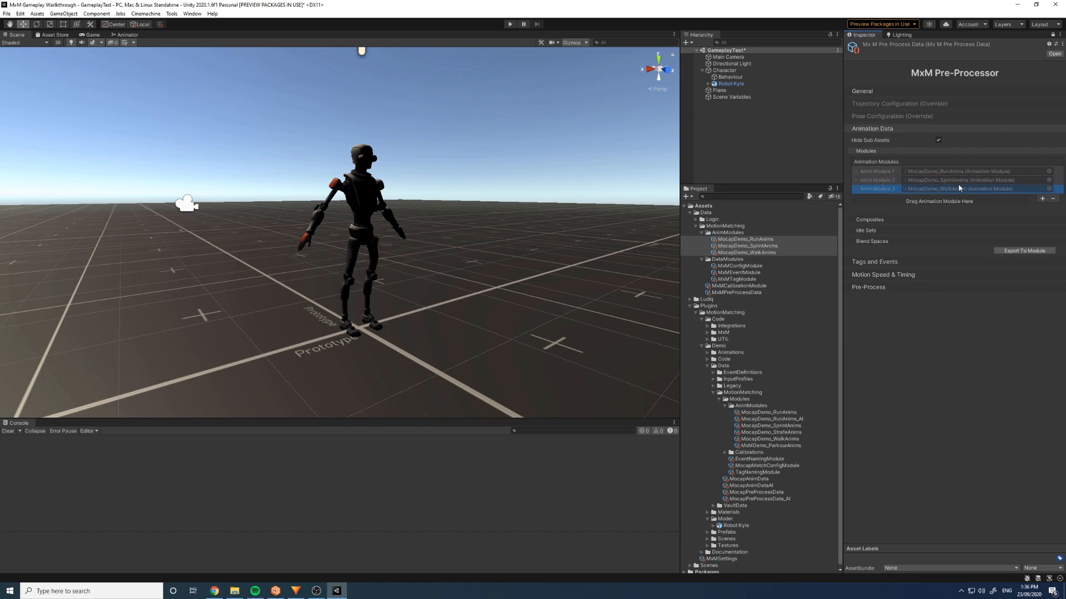
click(900, 150)
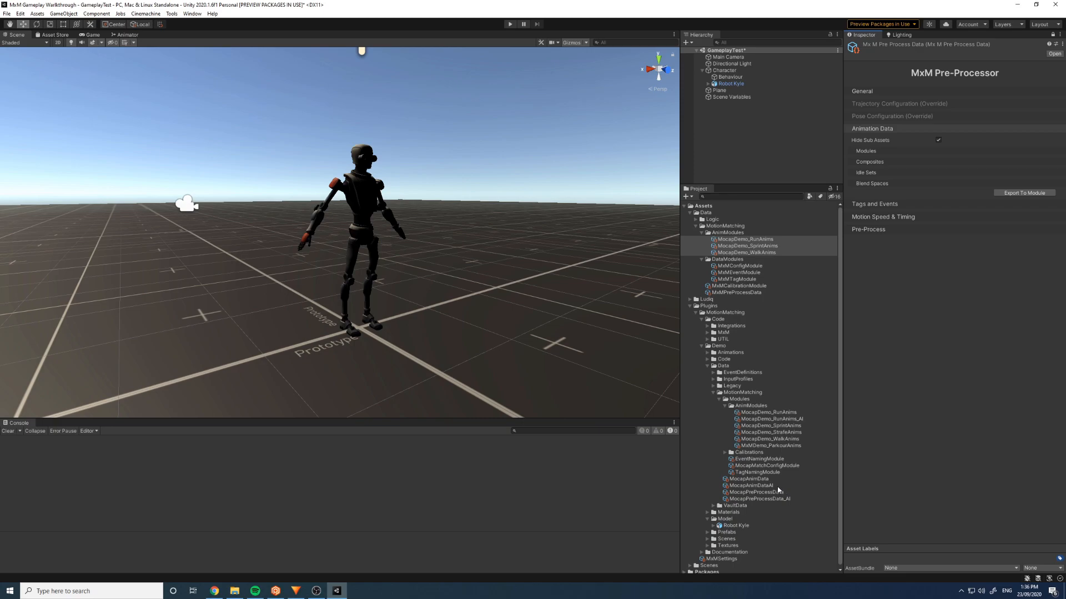
- Collapse the AnimModules, Modules and MotionMatching folders in the plugin's Demo/Data folder
click(726, 406)
click(721, 398)
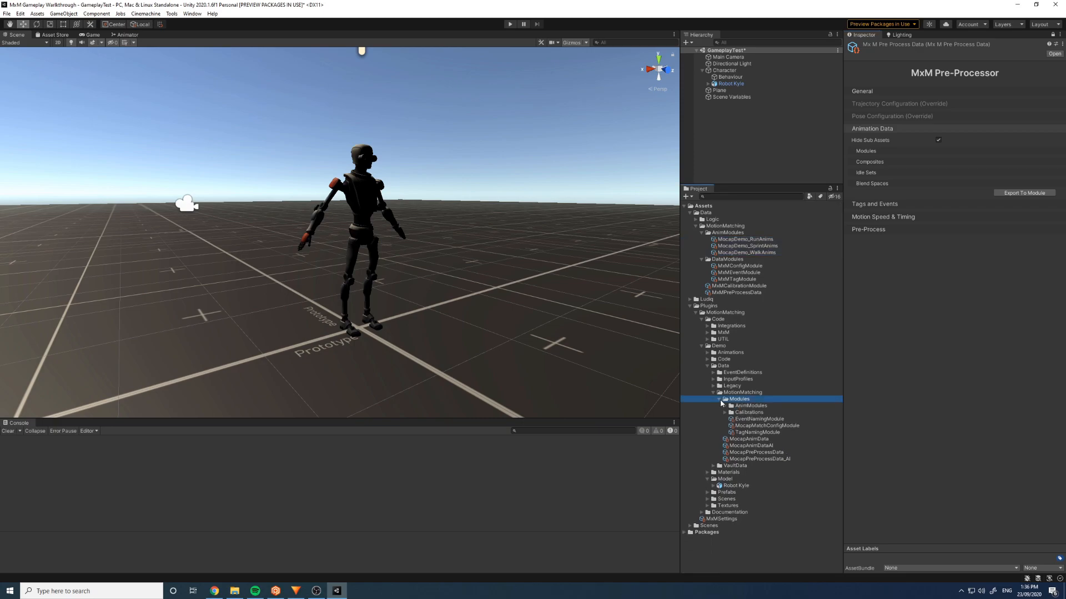
click(717, 398)
click(713, 392)
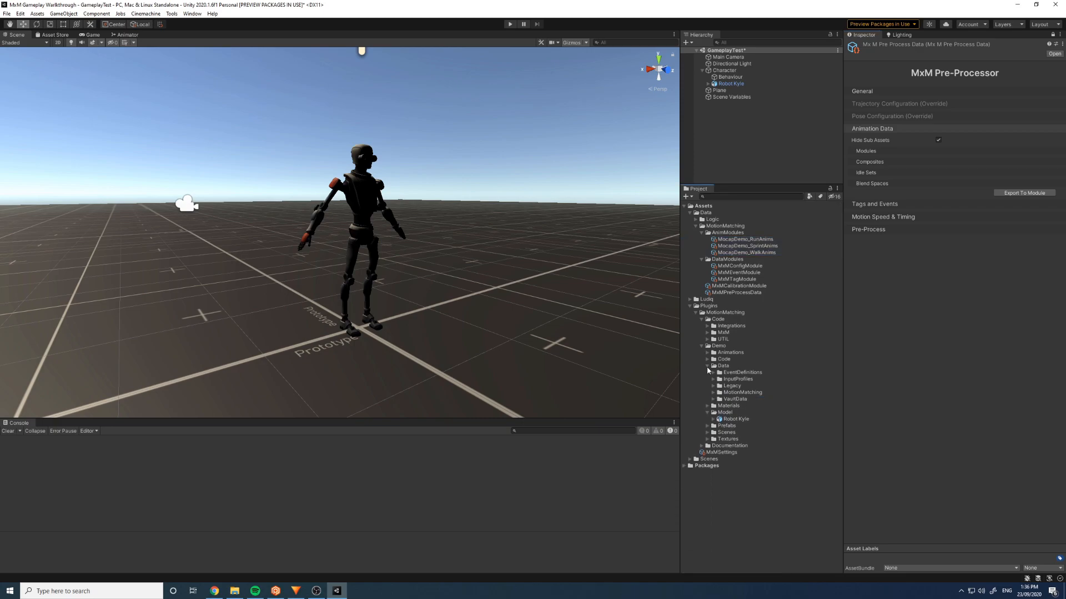
- Collapse the Demo/Data, Demo and Code folders inside Plugins/MotionMatching
click(707, 365)
click(702, 346)
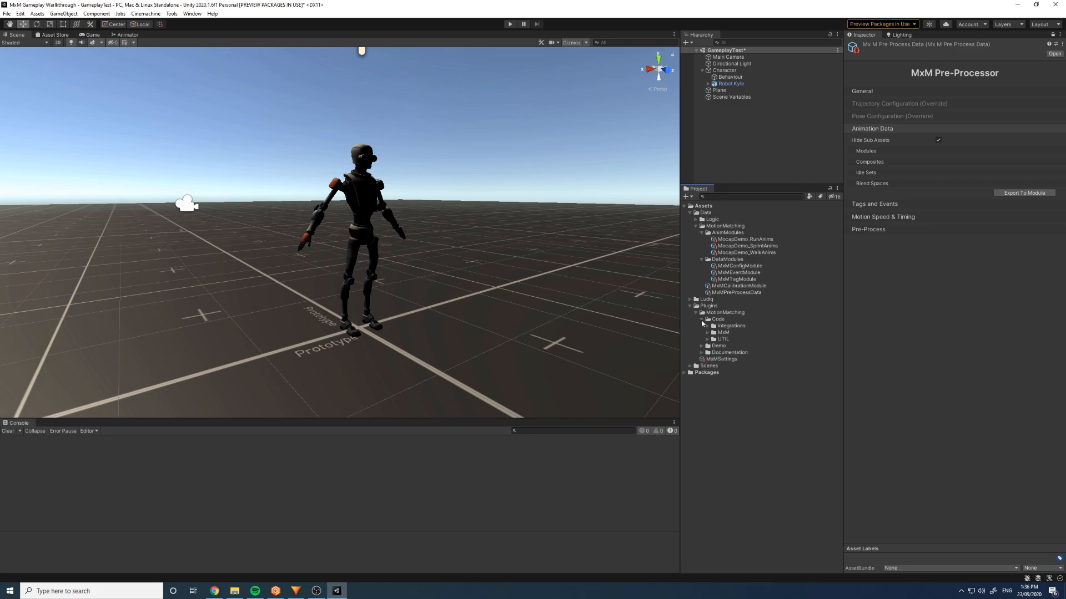
click(702, 319)
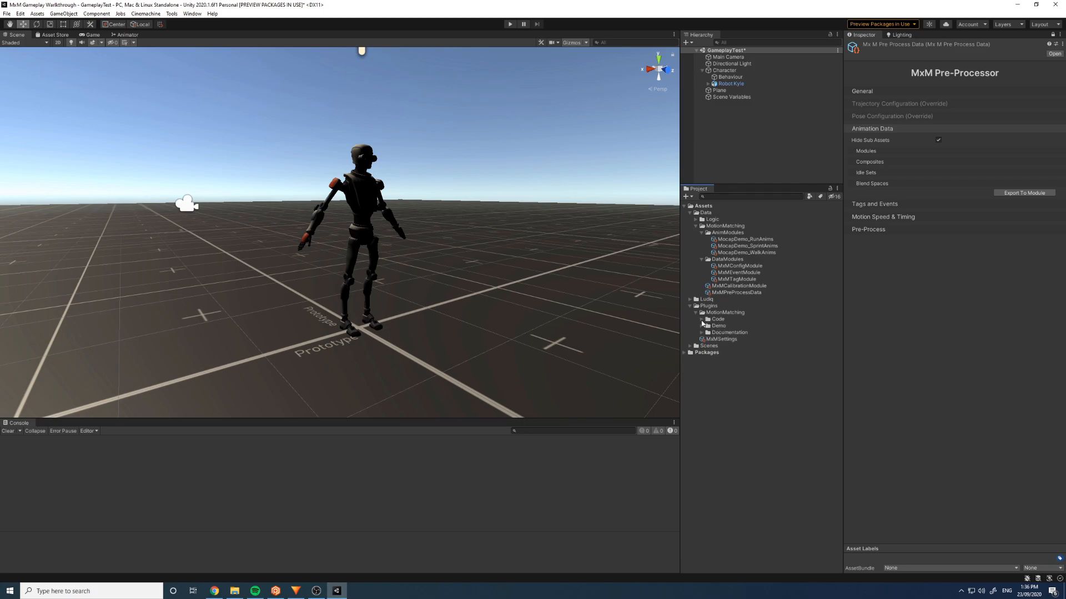
- Expand the pre-processor's General section and review its configuration and the Modules, Composites and Idle Sets under Animation Data
click(759, 249)
click(759, 252)
click(749, 266)
click(750, 274)
click(750, 267)
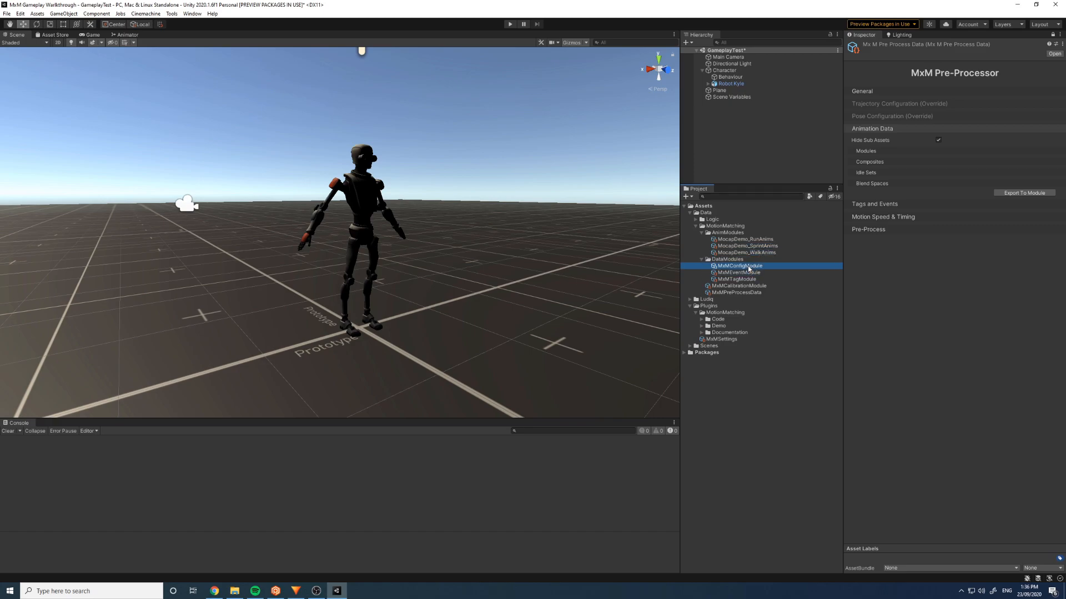
click(747, 292)
click(886, 148)
click(883, 93)
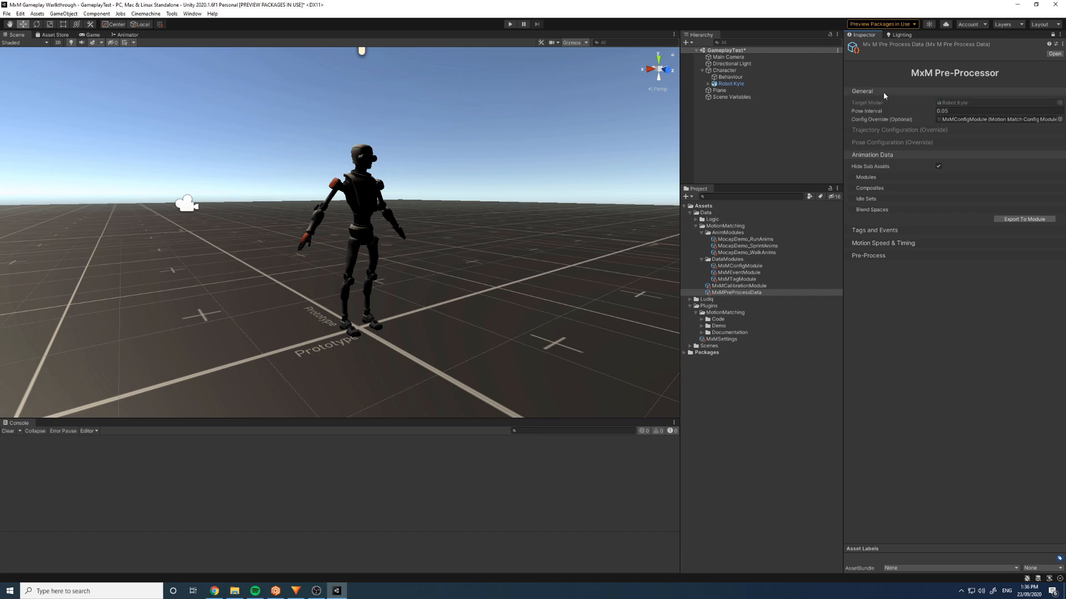
click(877, 177)
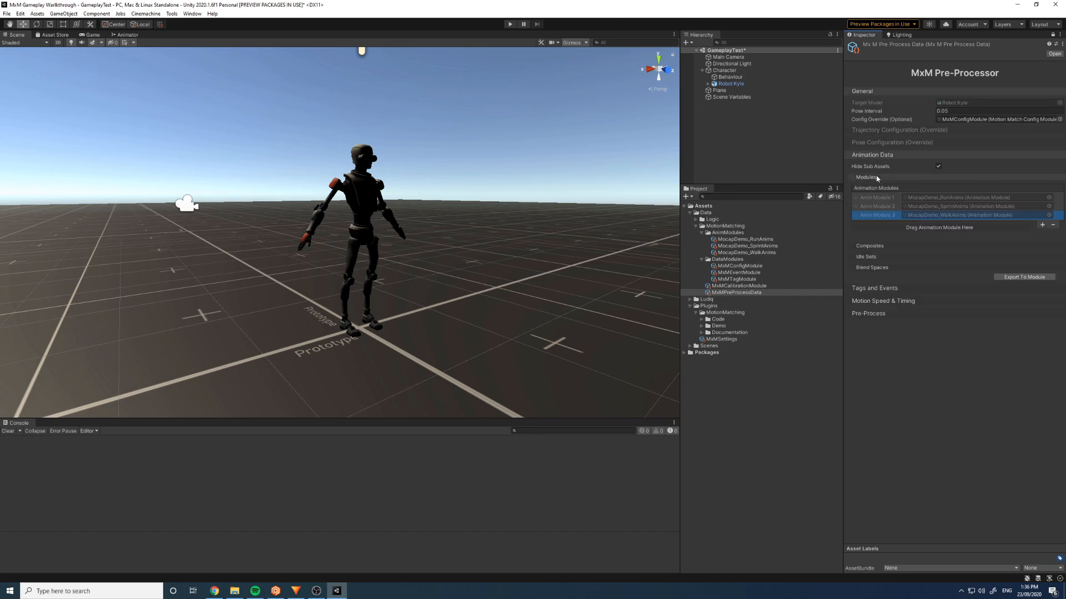
click(877, 178)
click(879, 188)
click(878, 189)
click(877, 199)
click(878, 199)
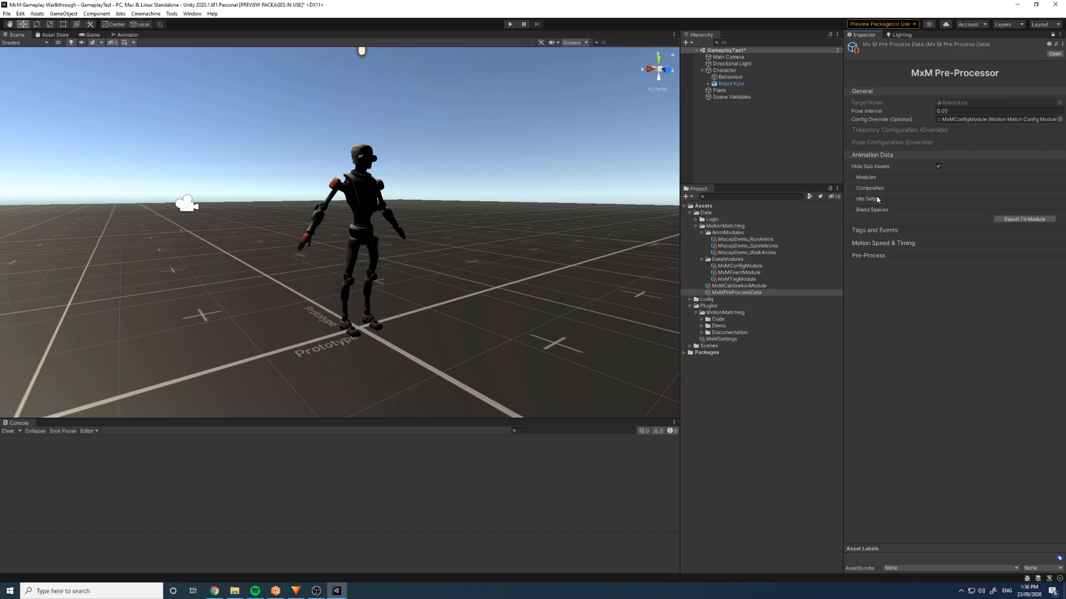
- Expand the pre-processor's Idle Sets section, then unlock the Inspector so that it shows the MocapDemo_WalkAnims module
click(754, 253)
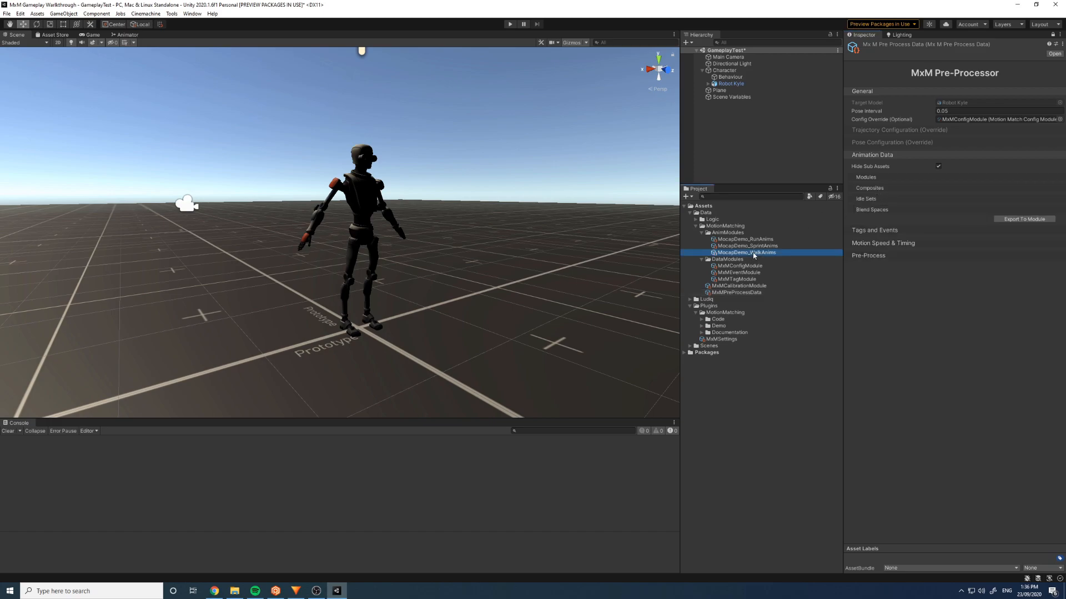
click(876, 198)
click(1053, 34)
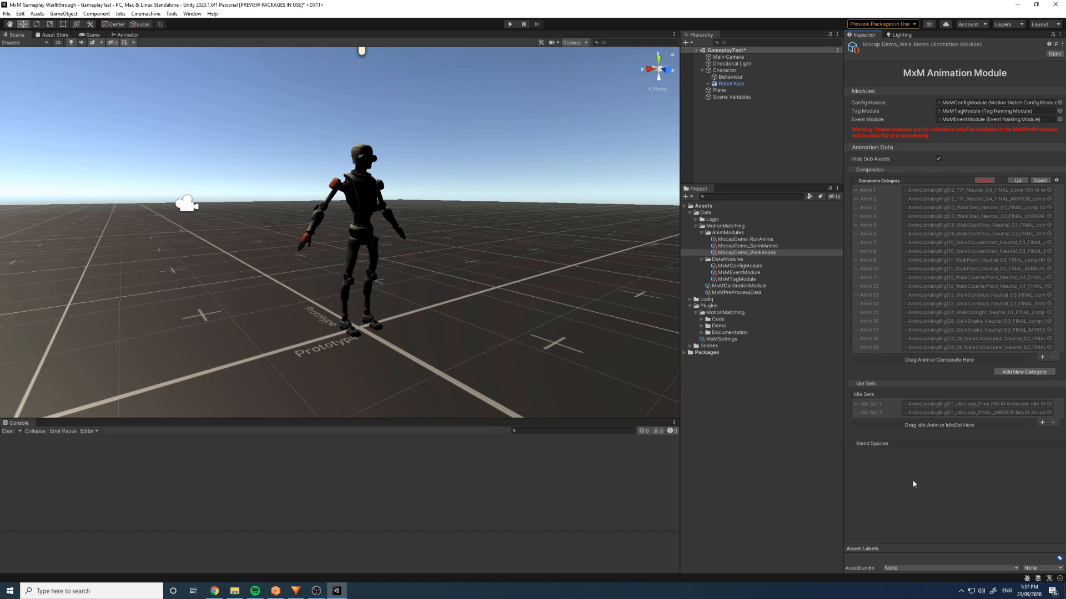
- Open both idle sets of MocapDemo_WalkAnims in the MxM Anim Config window and examine their primary and secondary animations
double_click(934, 406)
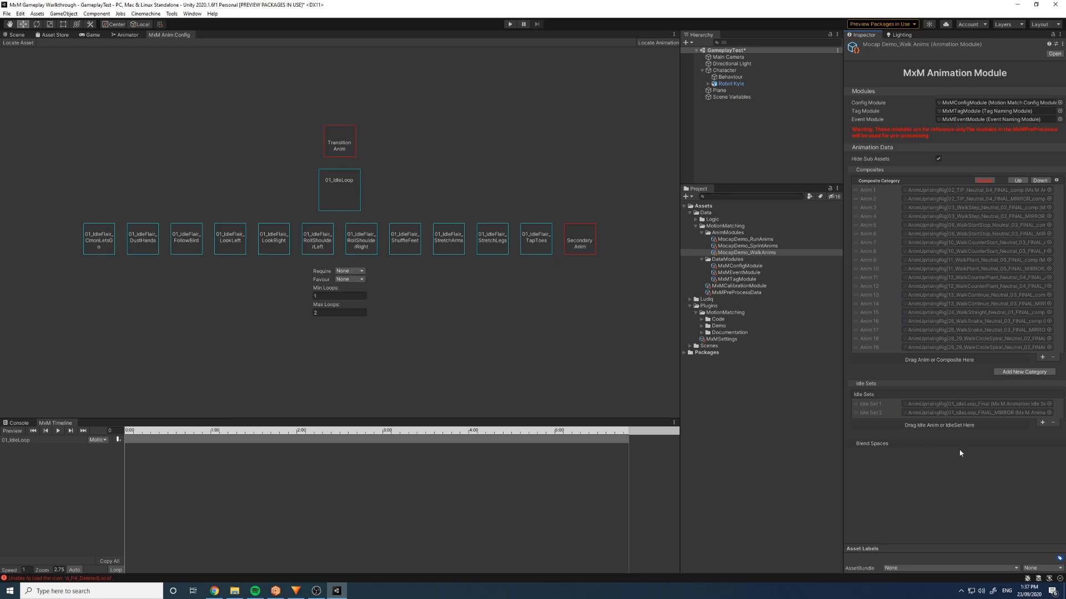
double_click(934, 414)
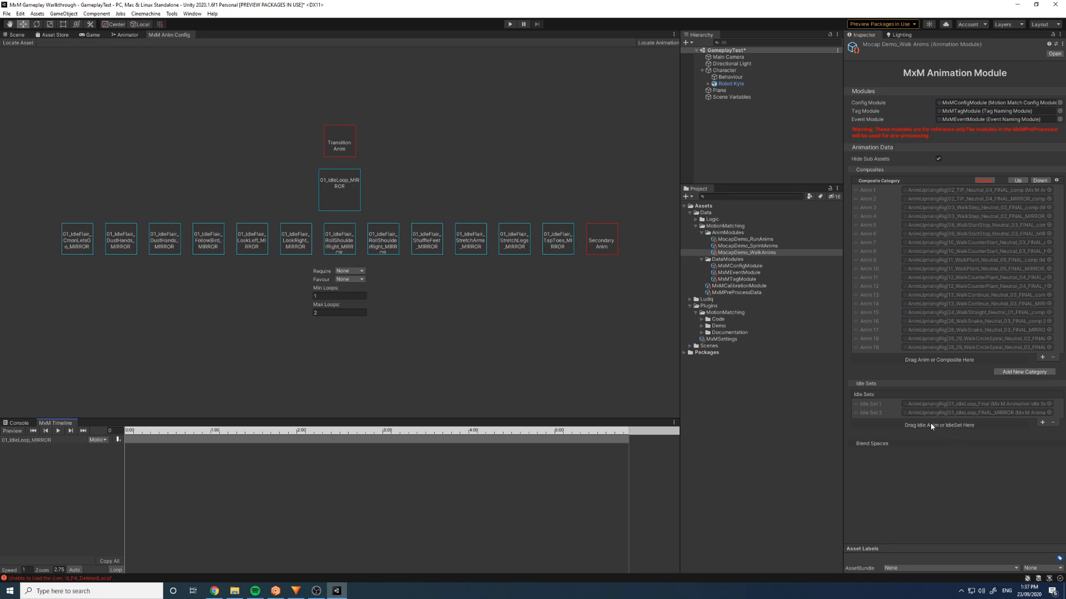
double_click(929, 404)
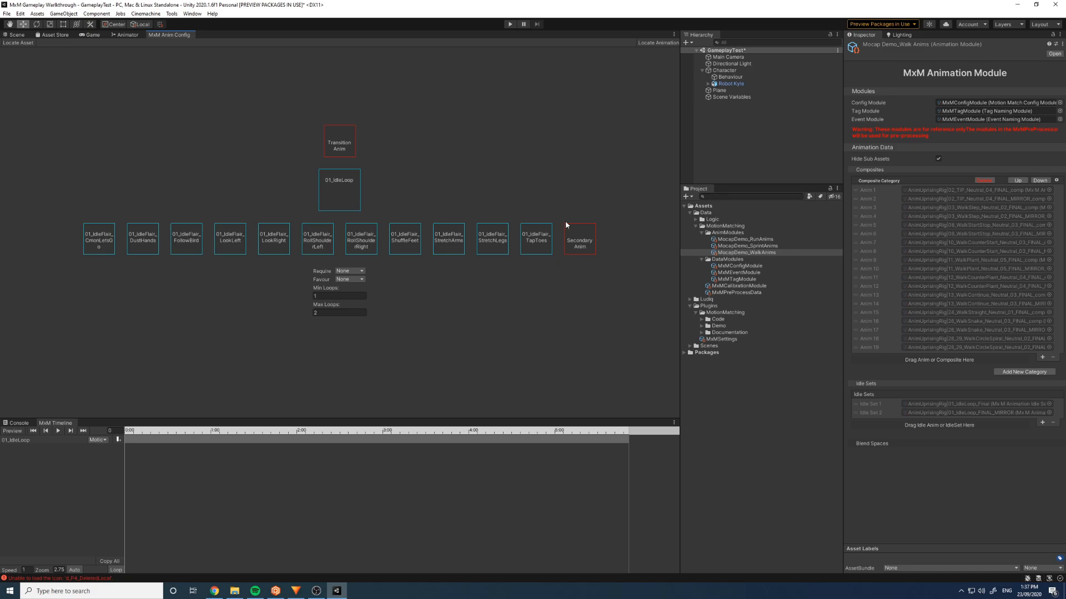
- Close the MxM Anim Config window and clear the console messages
right_click(181, 34)
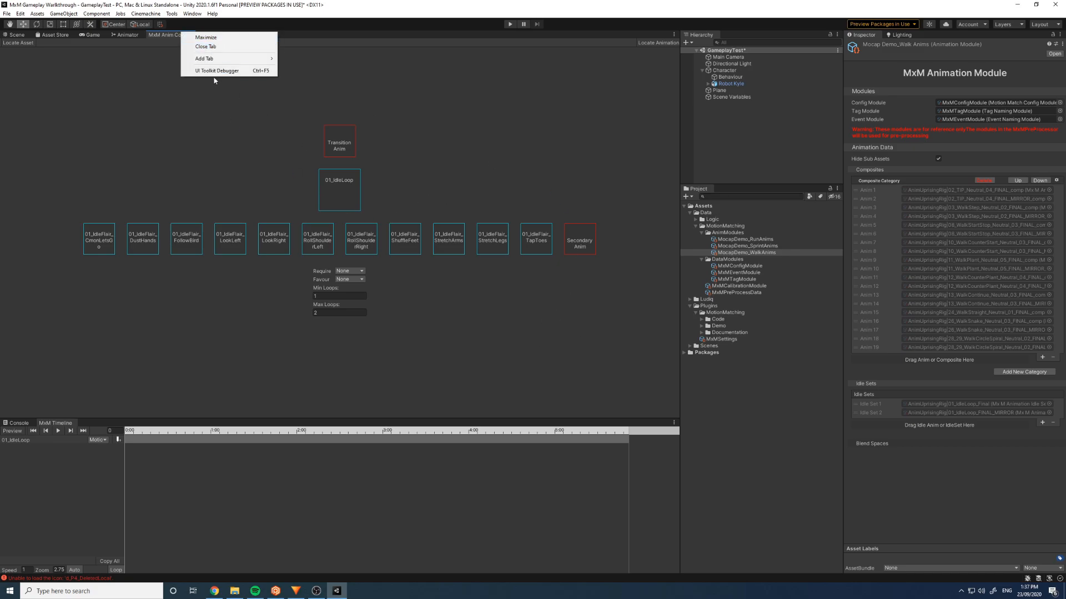
click(221, 47)
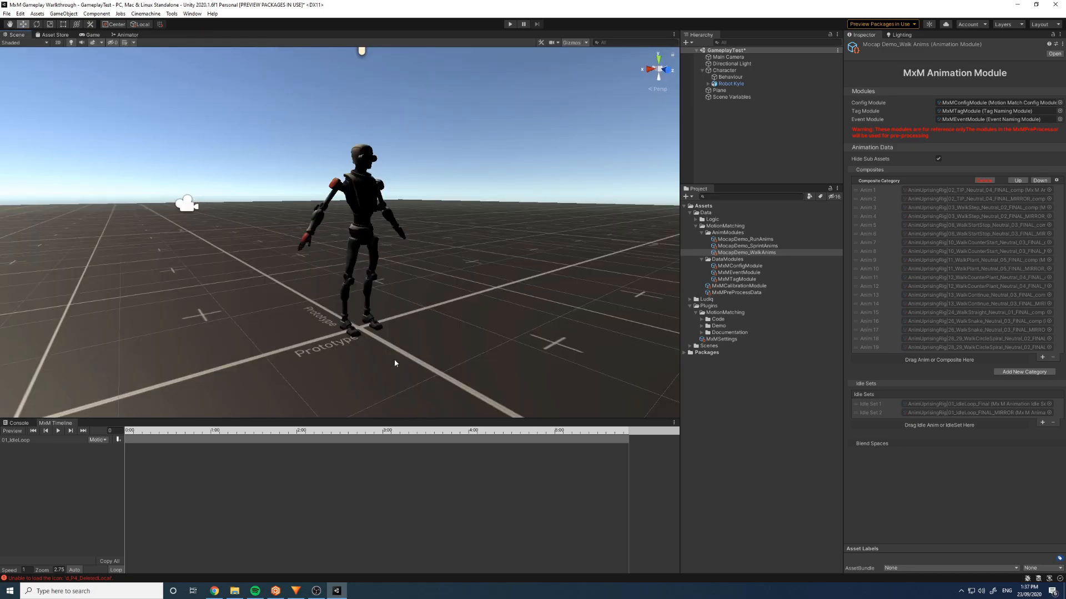
click(17, 423)
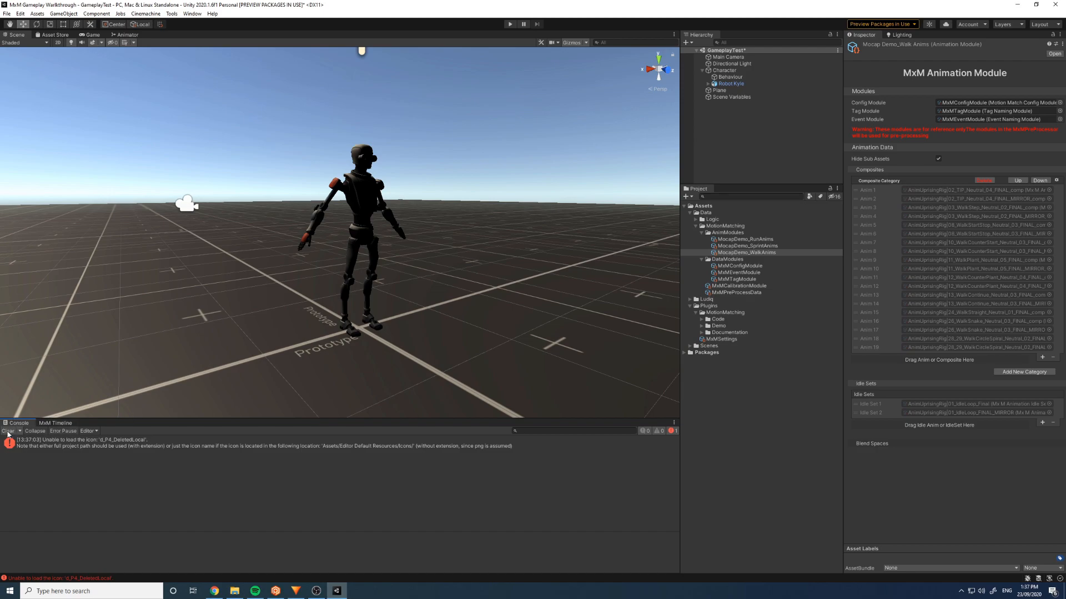
click(8, 431)
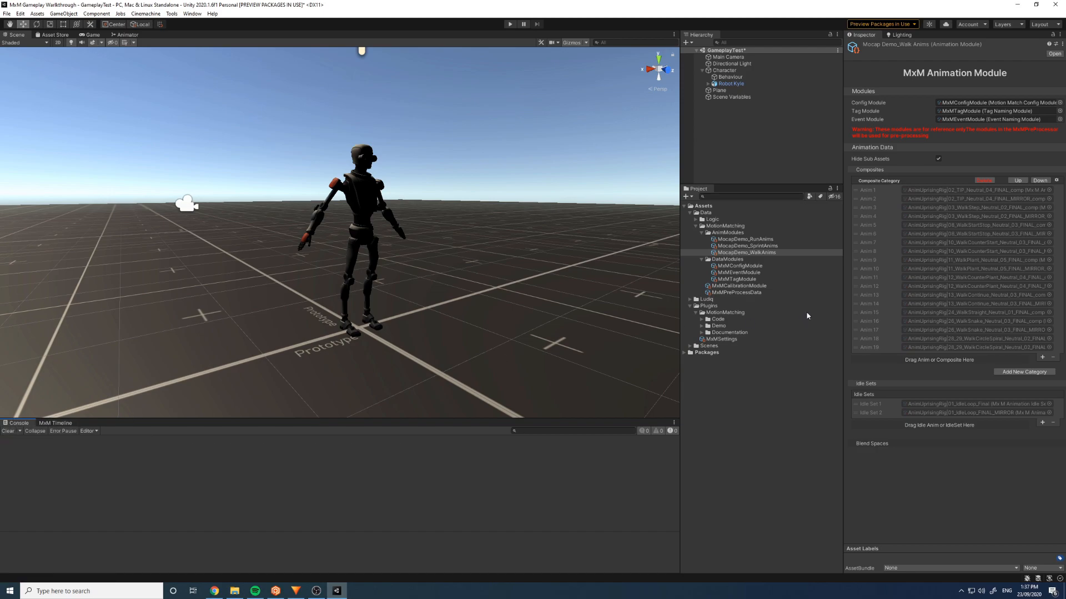
- Reveal the project's Data/MotionMatching folder in File Explorer, copy the path of its Data parent folder and close the window
click(744, 293)
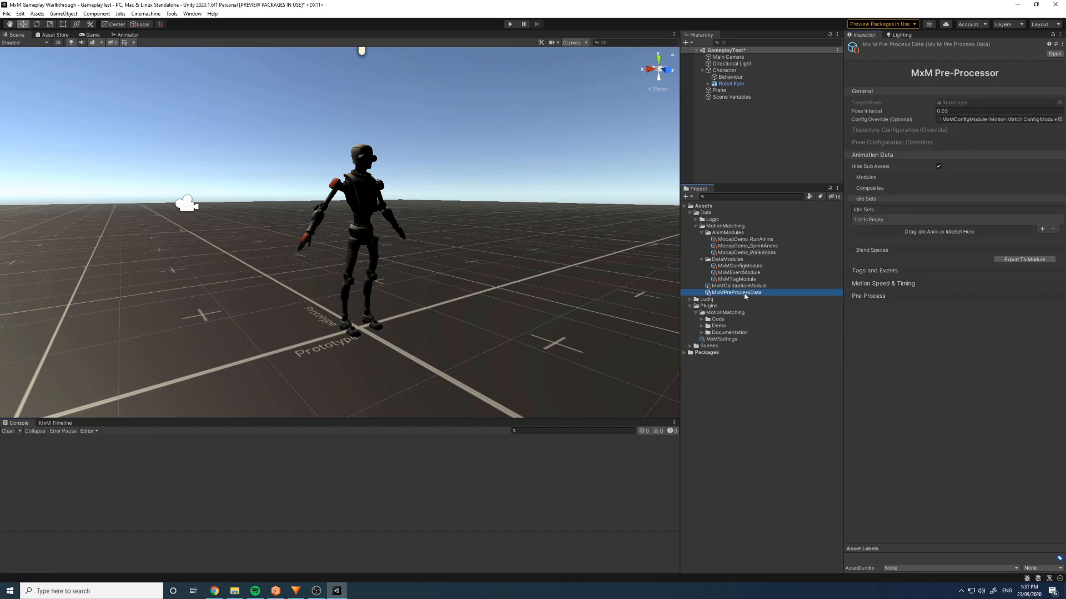
right_click(718, 226)
click(763, 239)
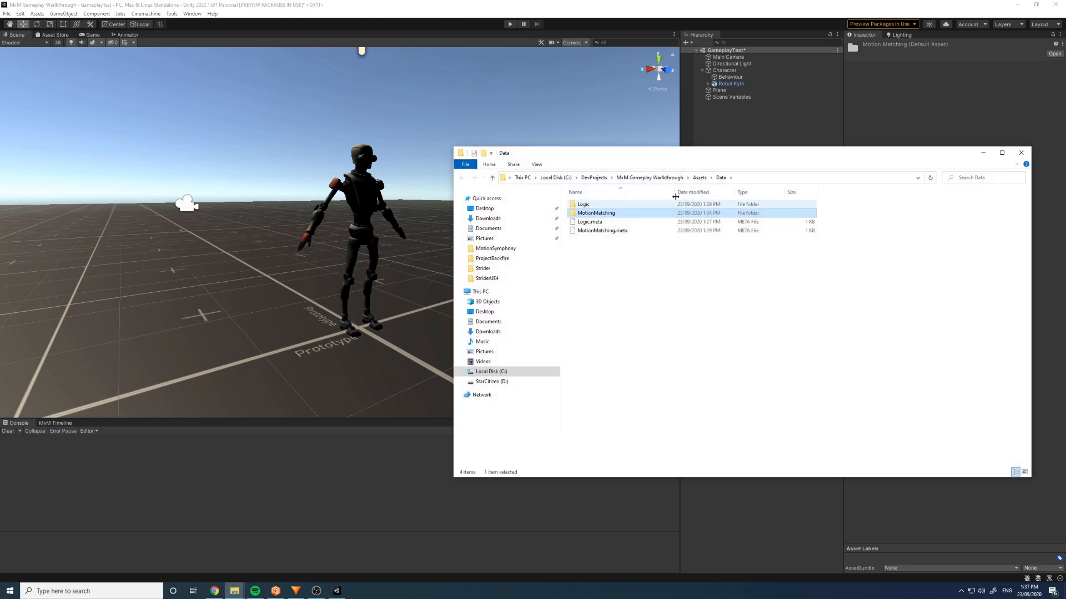
click(753, 176)
click(1020, 153)
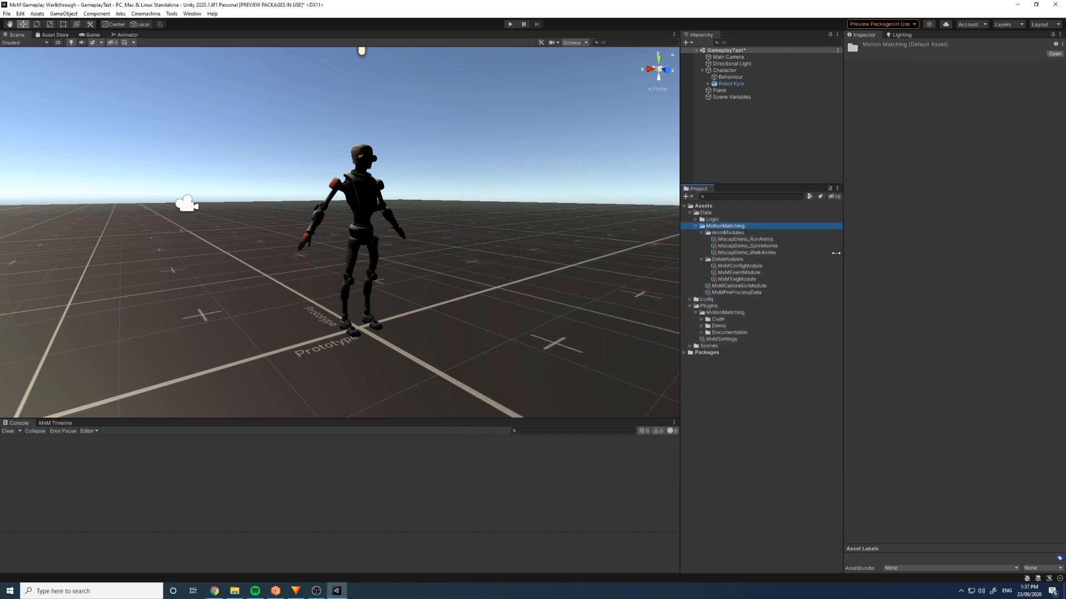
- Pre-process the animation data of MxMPreProcessData and save it as MxMAnimData.asset in the Assets/Data/MotionMatching folder
click(740, 294)
click(894, 296)
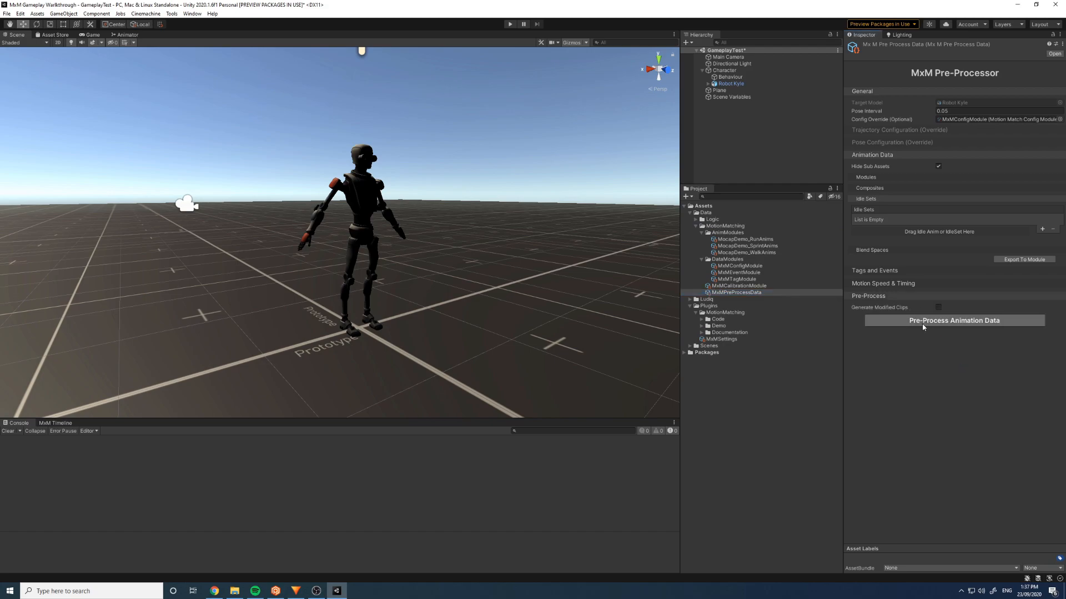
click(925, 323)
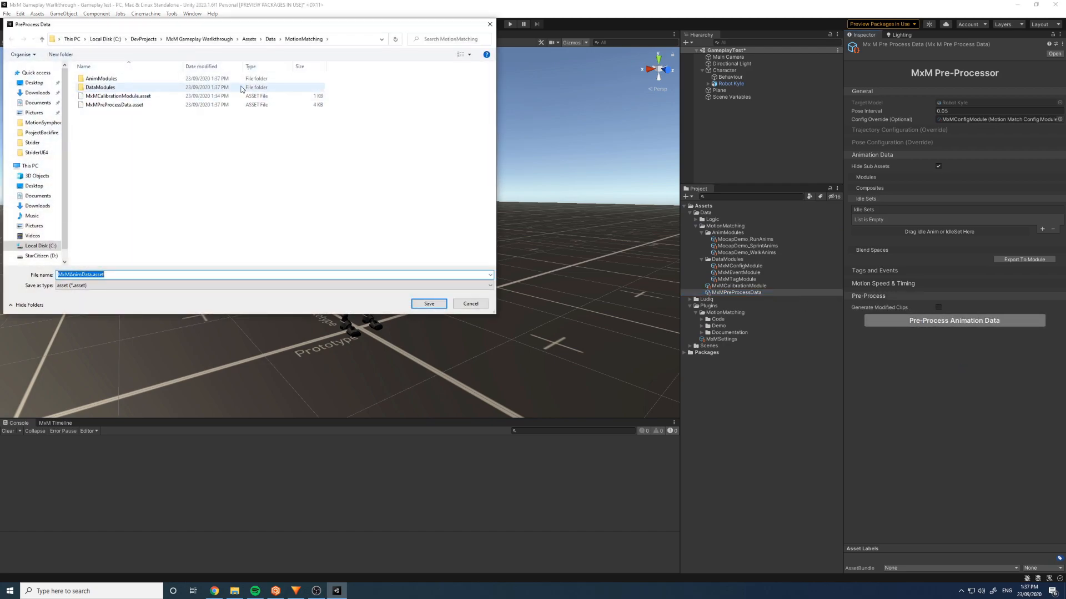
click(340, 40)
text(C:\DevProjects\MxM Gameplay Warlkthrough\Assets\Data)
key(Return)
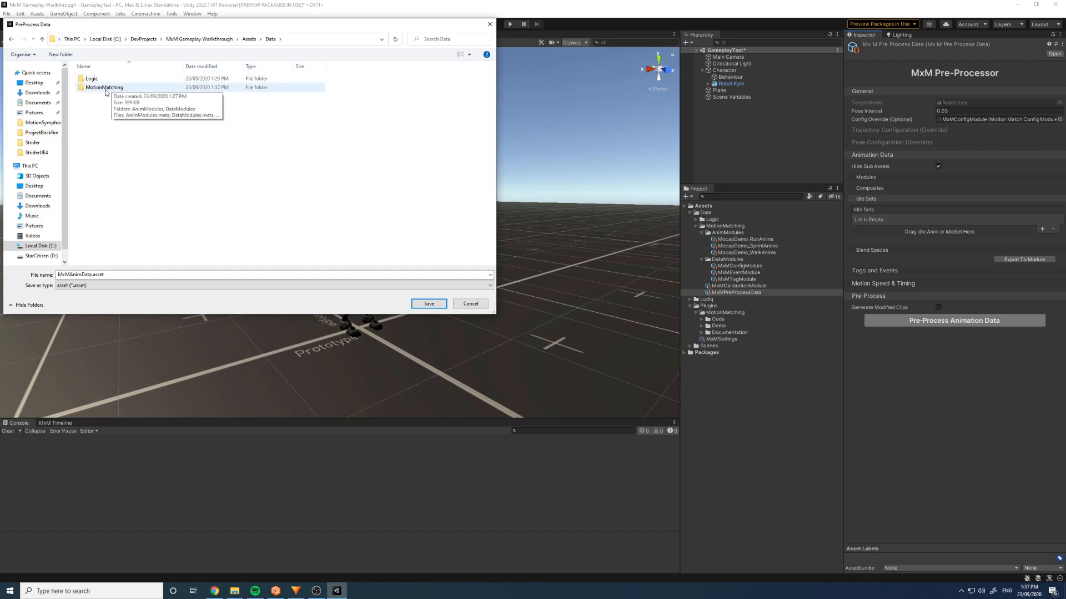
double_click(104, 88)
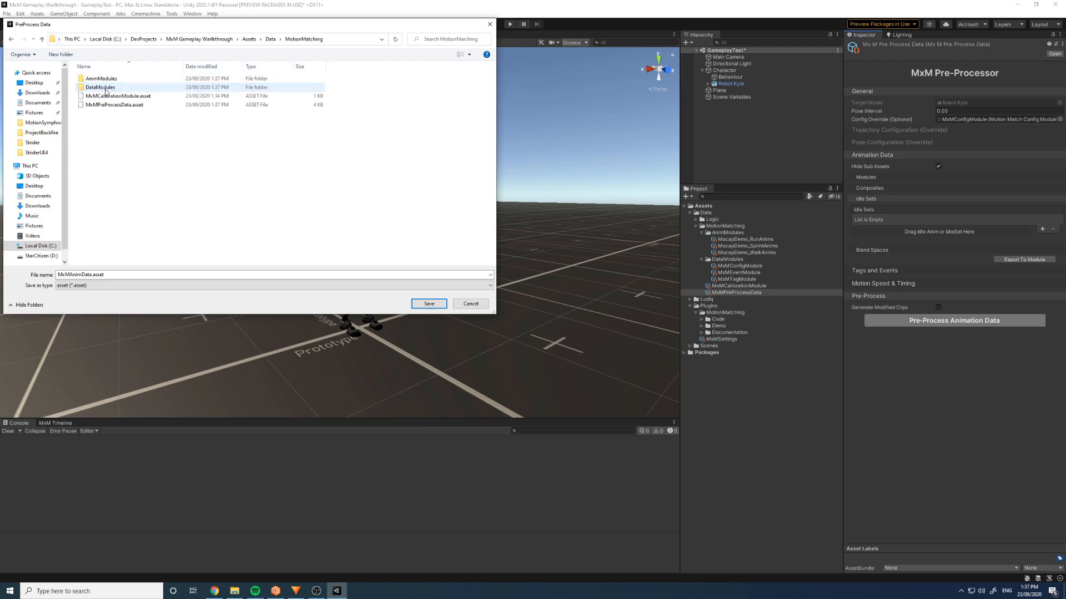
double_click(79, 274)
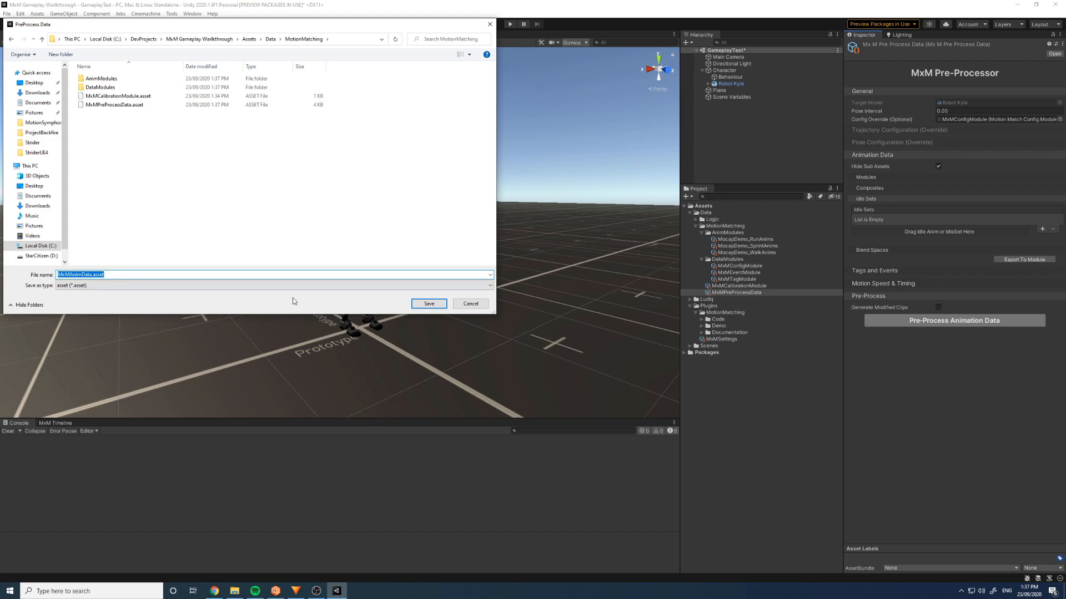
click(429, 304)
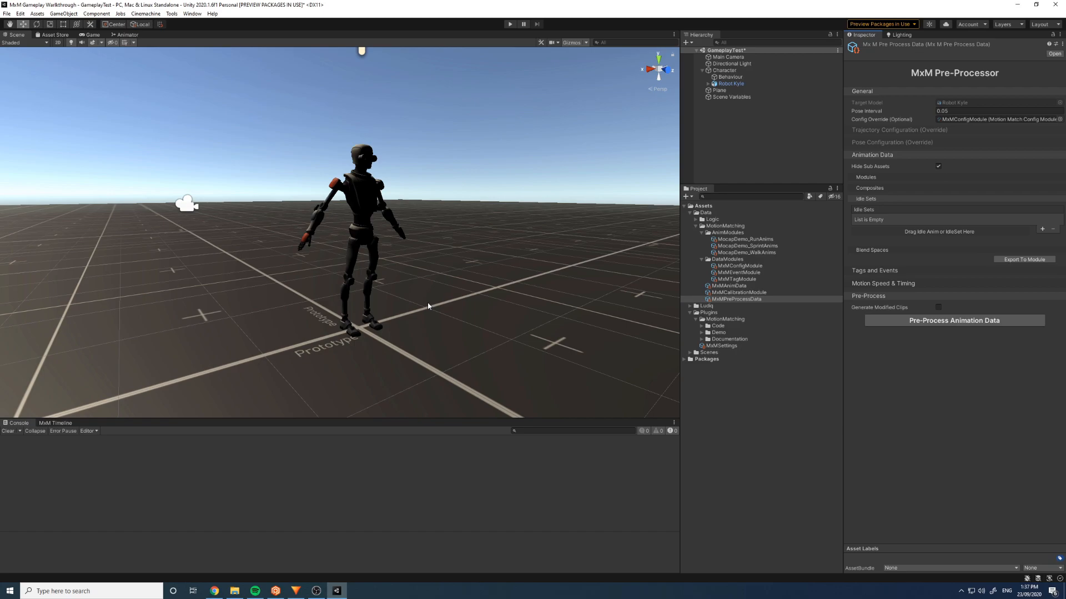
- Show the MxMAnimData asset in the Inspector to examine its general data and calibration sets
click(736, 287)
click(737, 293)
click(733, 286)
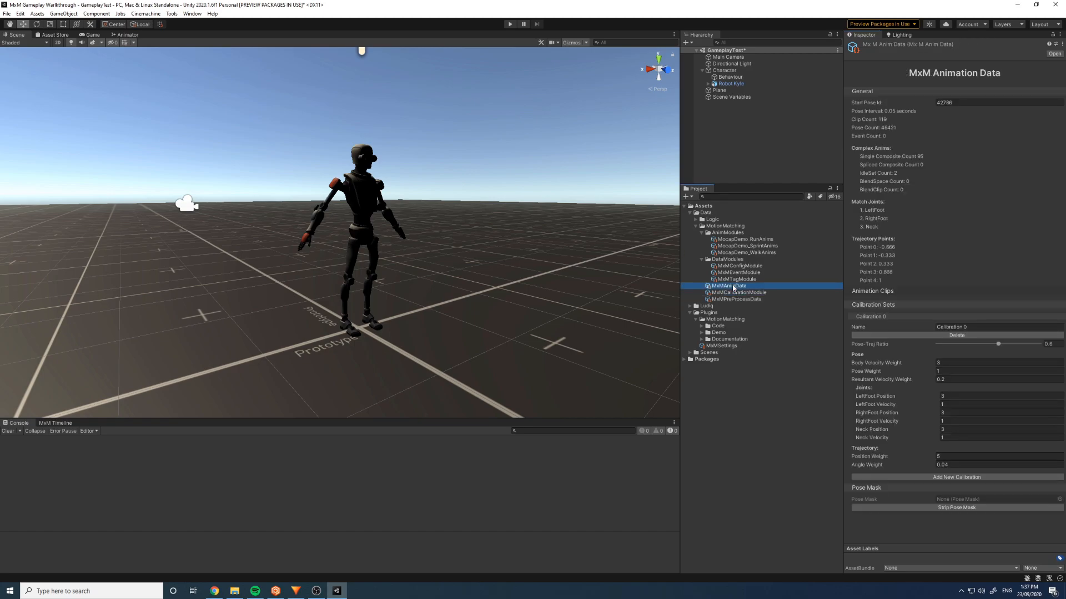
- Search the project's assets for MxMAnimData and clear the search
click(720, 196)
text(MxMAnimat)
text(or)
key(BackSpace)
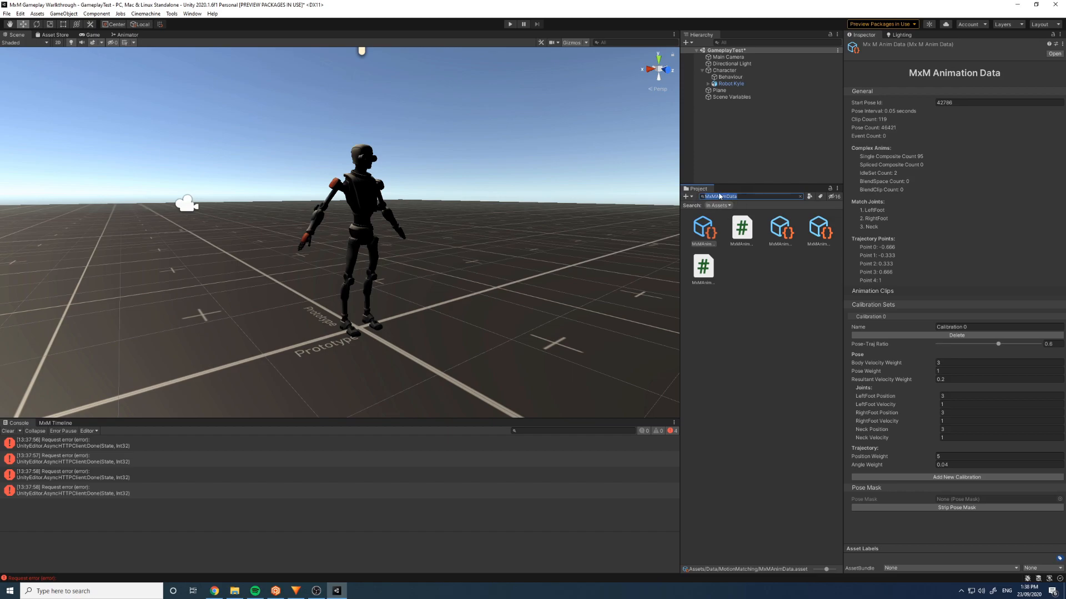
click(799, 196)
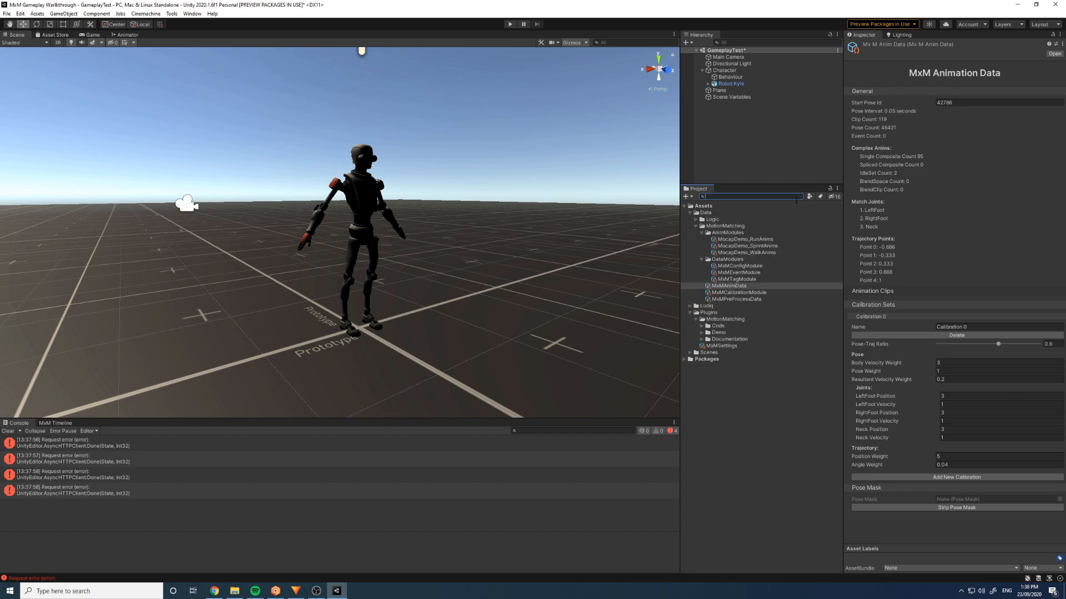
- Set the Body Velocity Weight of Calibration 0 in MxMAnimData to 4 and collapse the Calibration Sets section
click(745, 300)
click(745, 292)
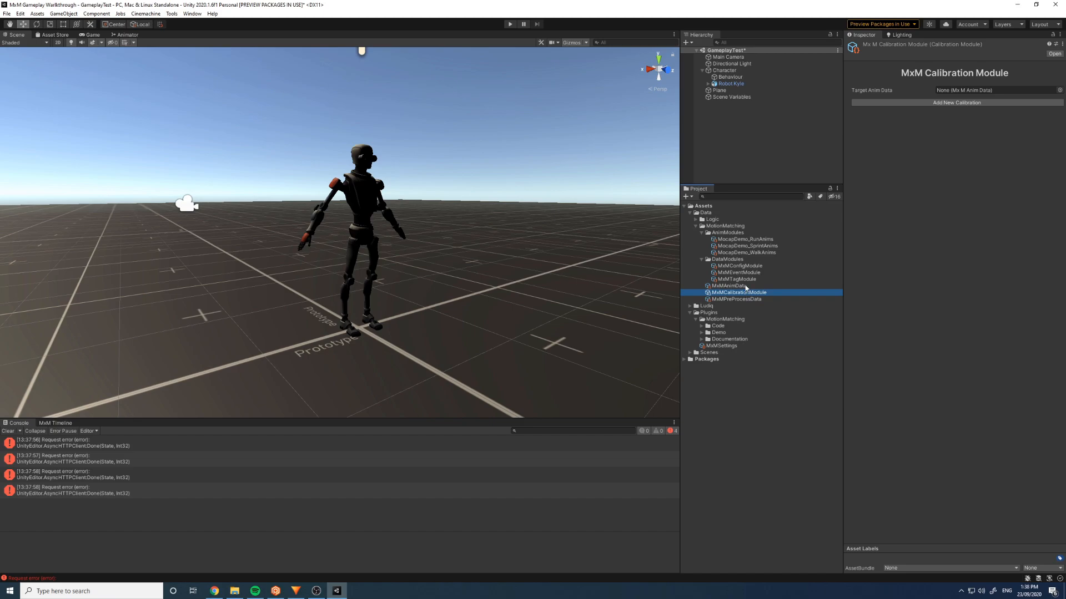
click(745, 286)
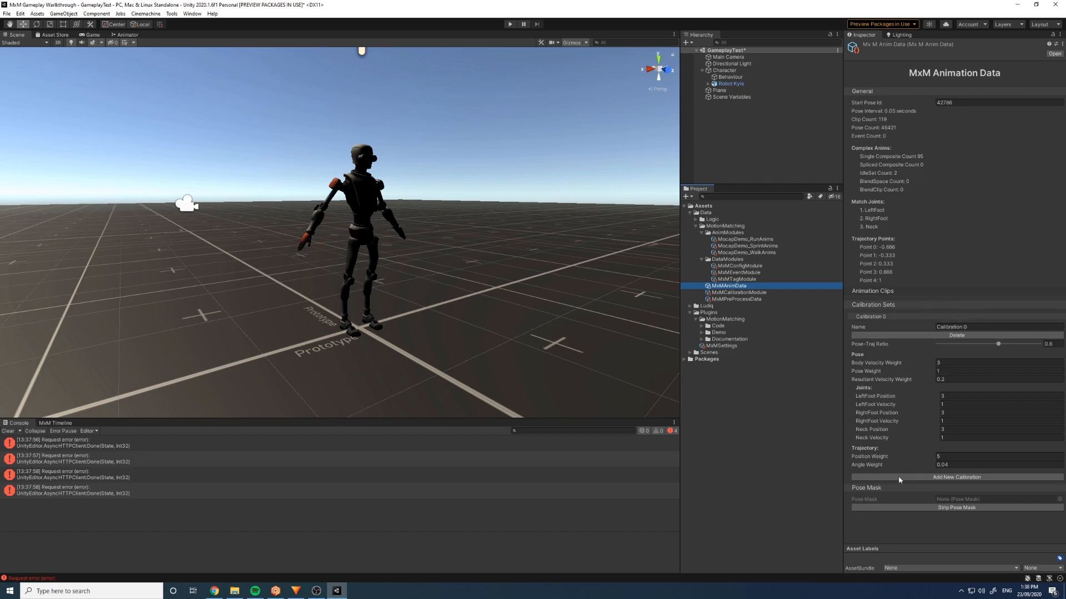
click(871, 405)
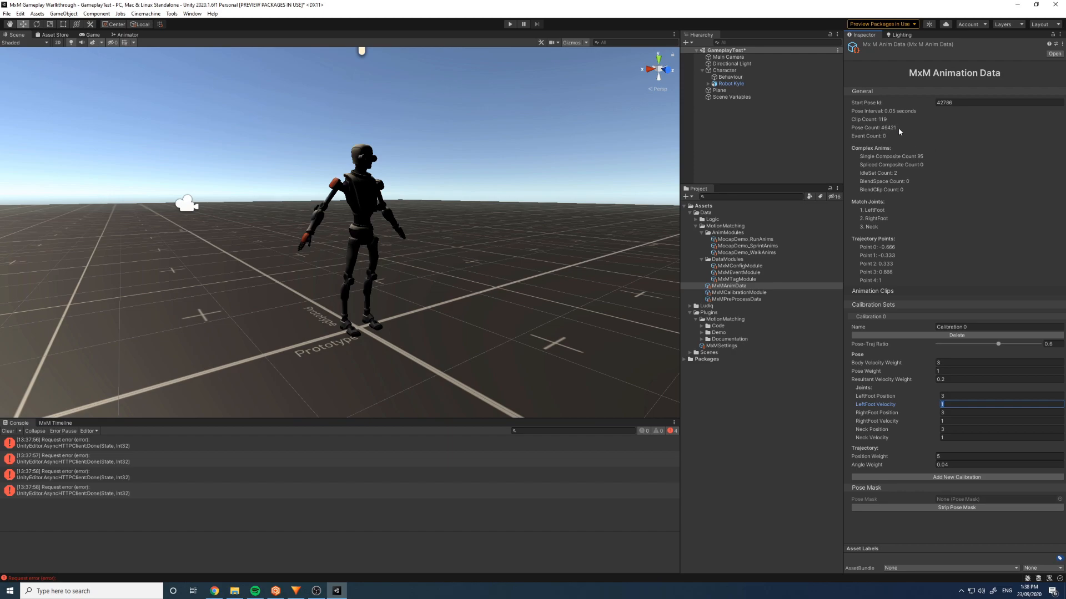
click(951, 363)
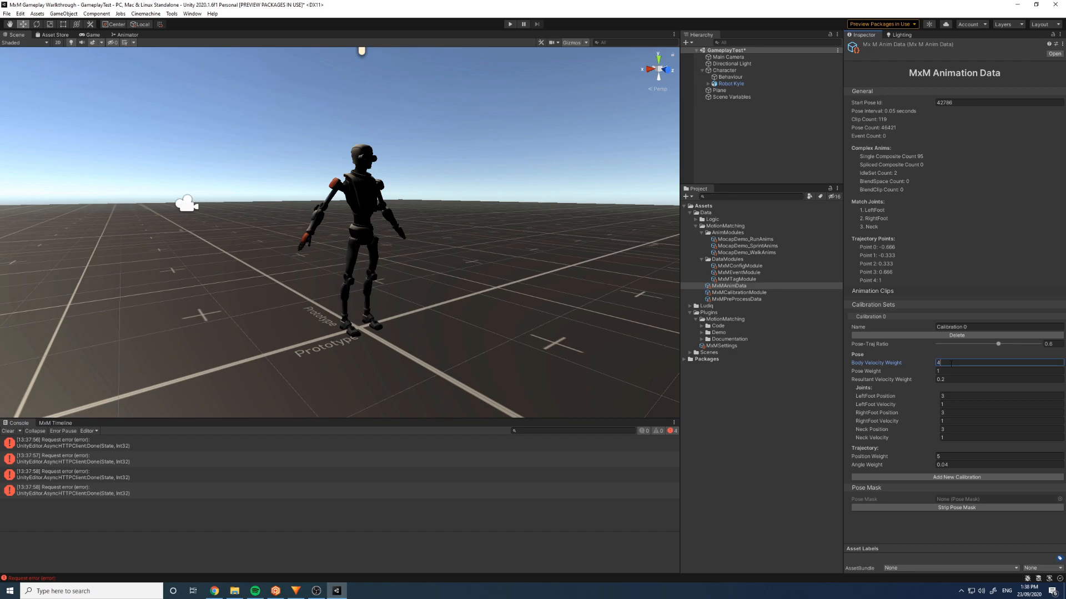
mouse_move(924, 364)
click(890, 306)
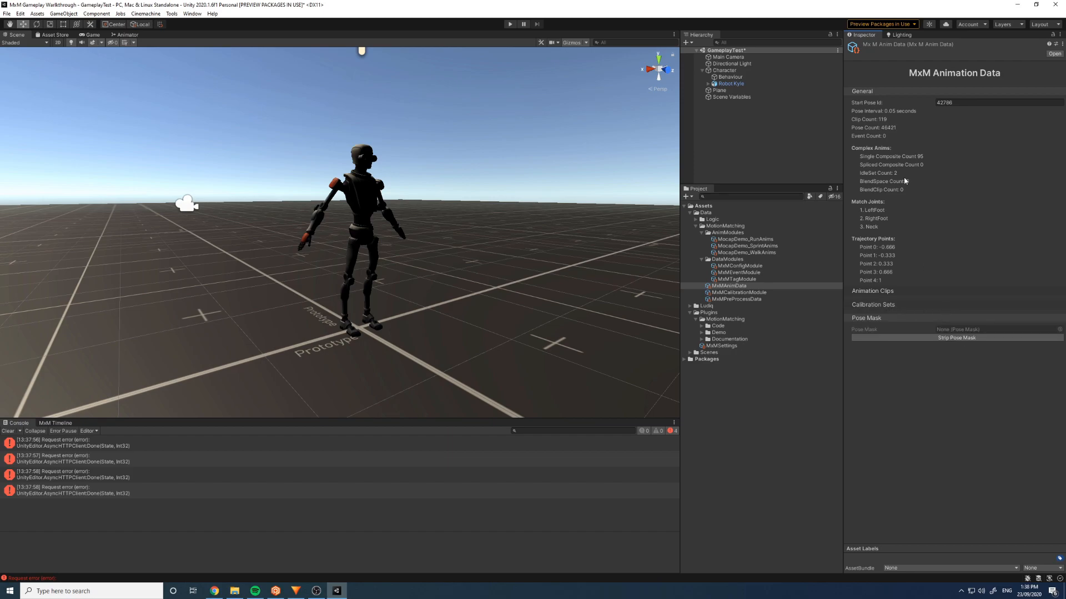
- Assign MxMAnimData as the Target Anim Data of MxMCalibrationModule and agree to copy its calibration data
click(744, 294)
click(959, 147)
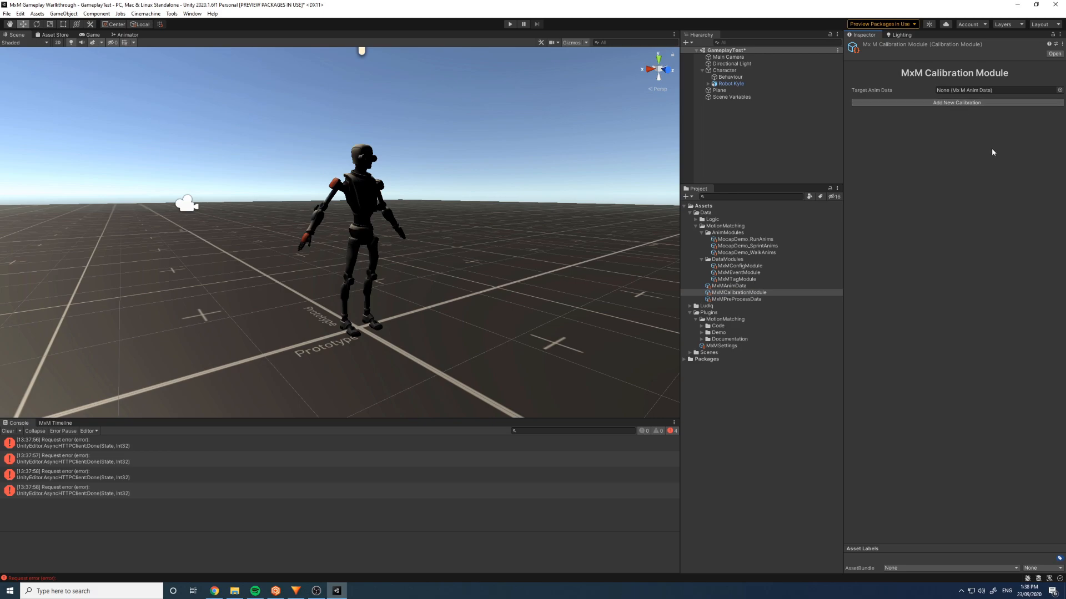
drag(729, 287, 963, 90)
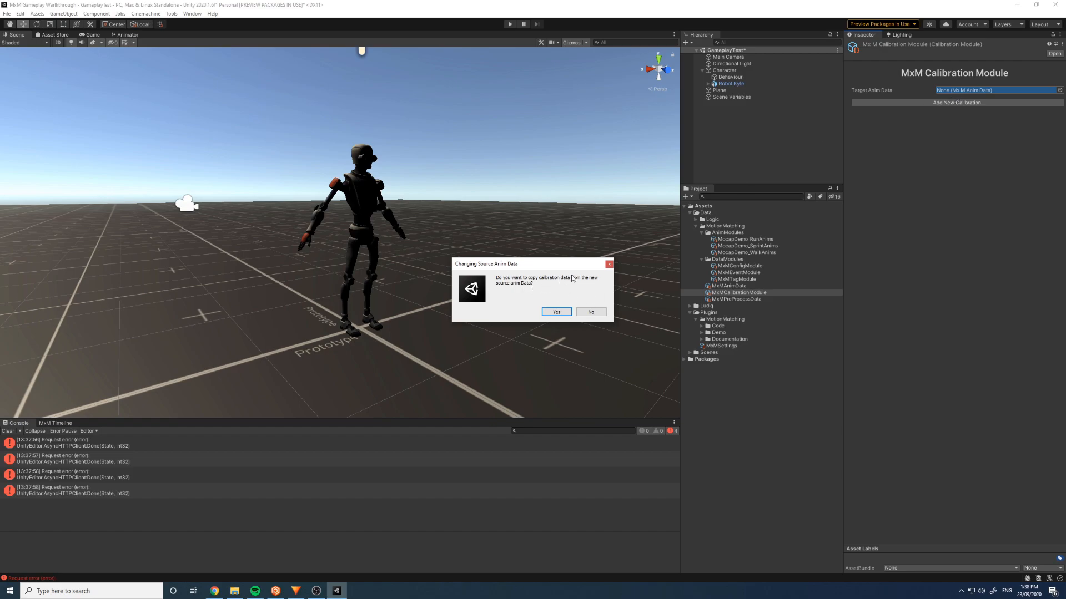
drag(548, 268, 542, 264)
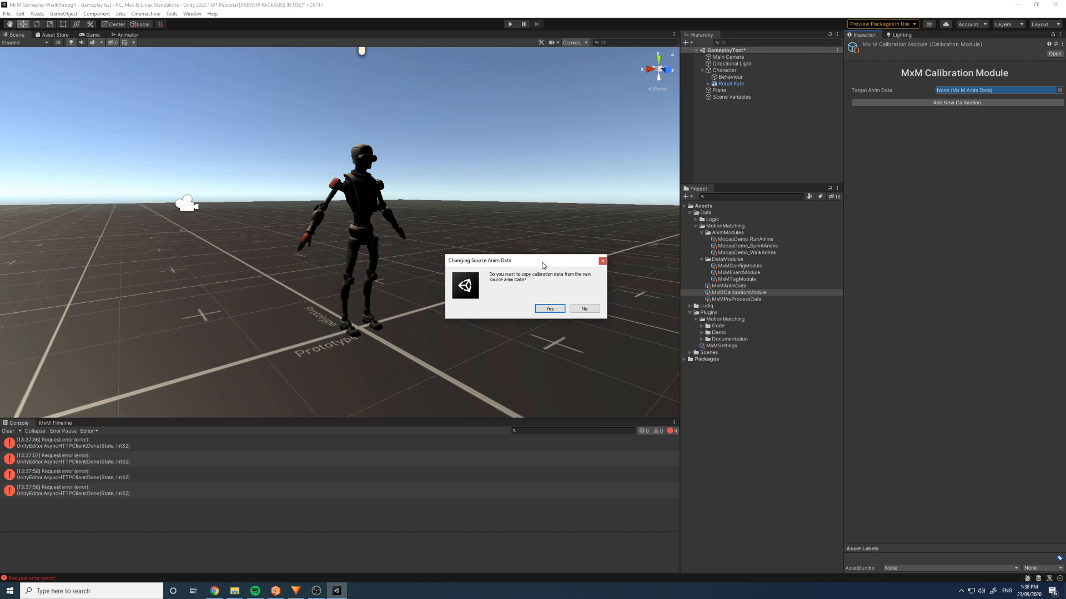
click(544, 309)
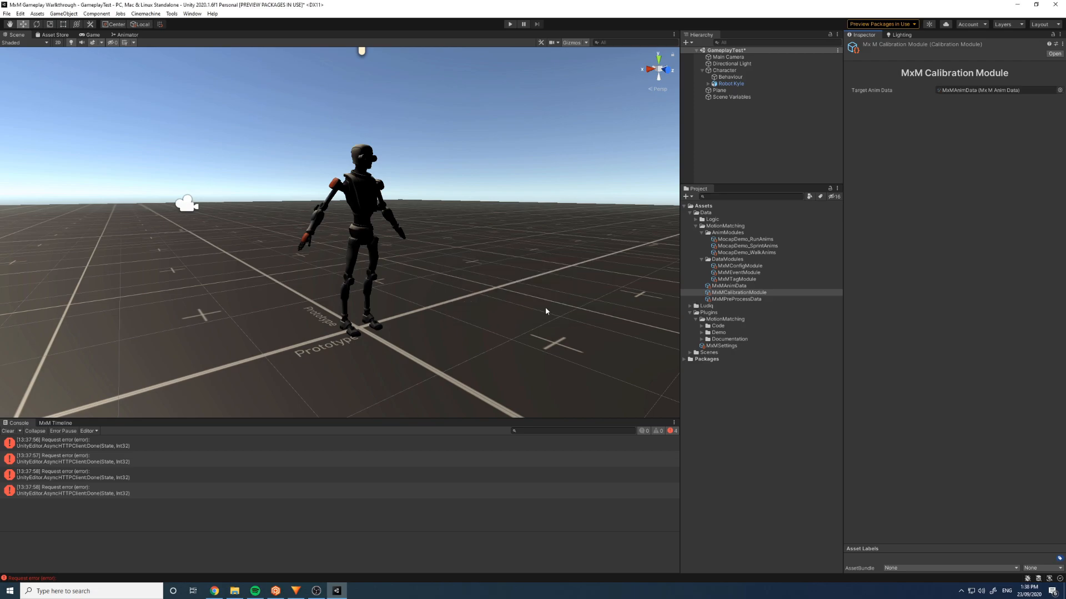
- Reload the MxMCalibrationModule settings by switching to another asset and back, and clear the console errors
click(8, 431)
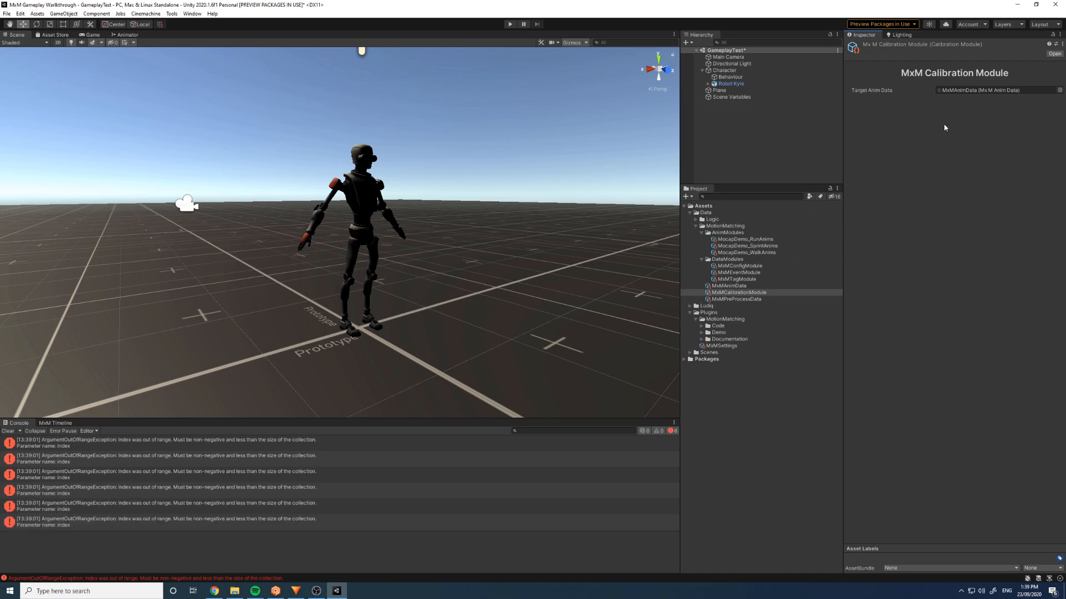
click(739, 280)
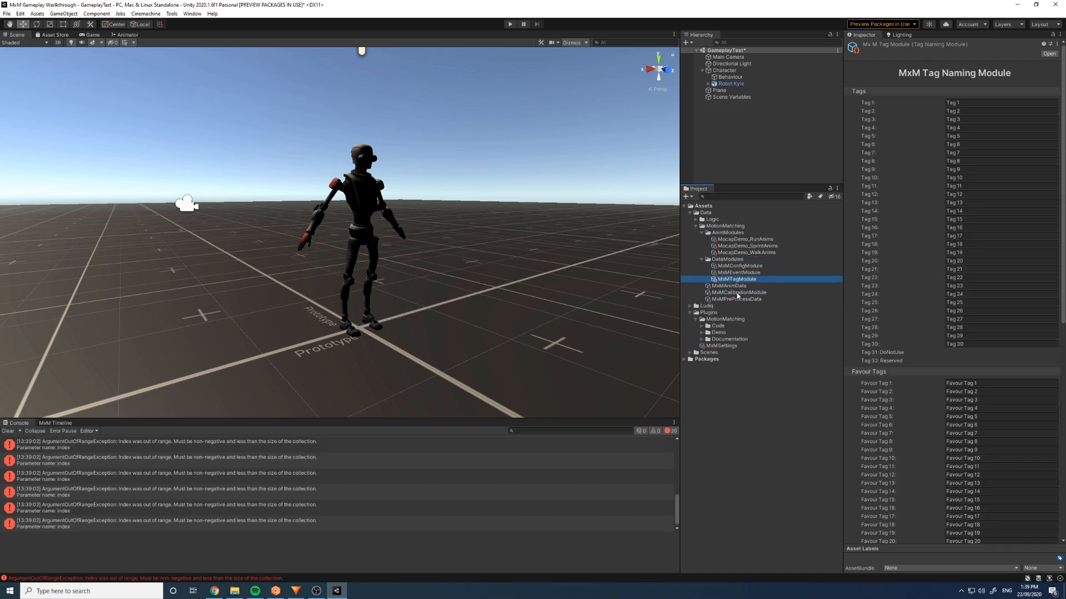
click(737, 293)
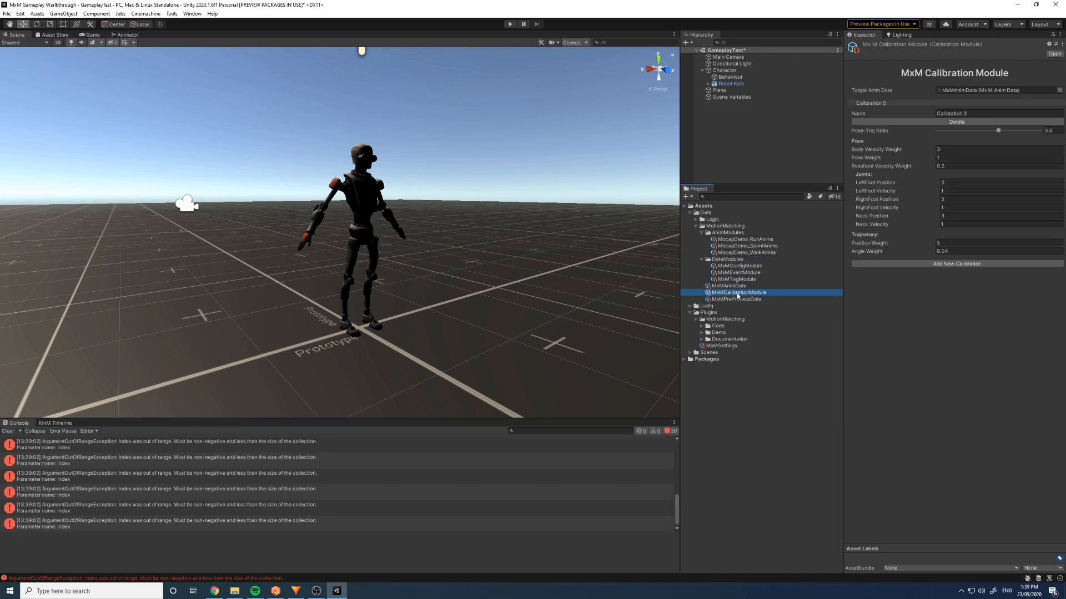
click(7, 432)
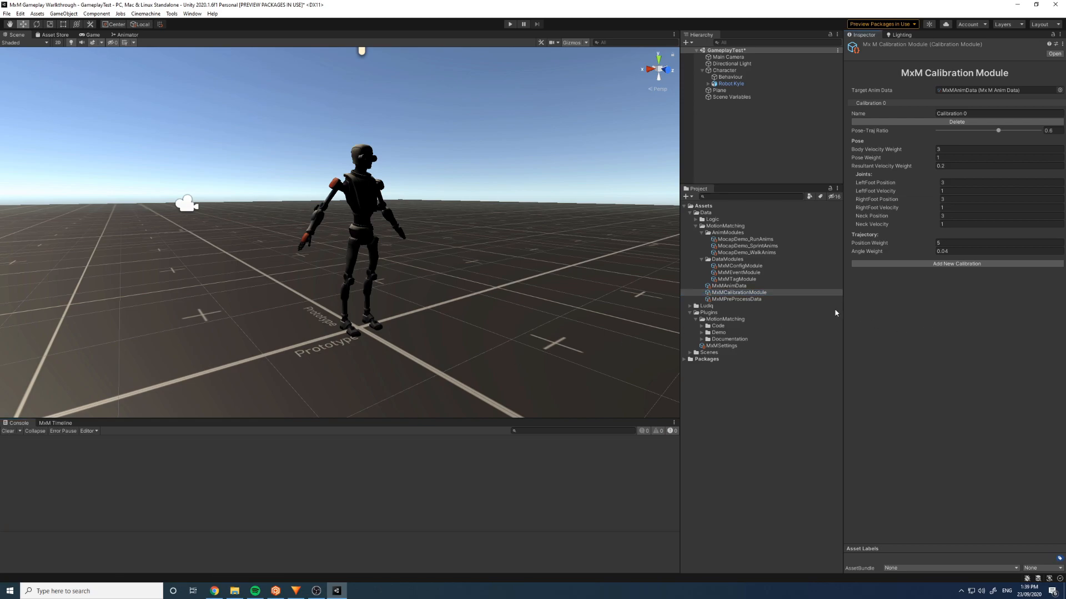
- Rename Calibration 0 in MxMCalibrationModule as General
click(738, 287)
click(748, 293)
click(976, 114)
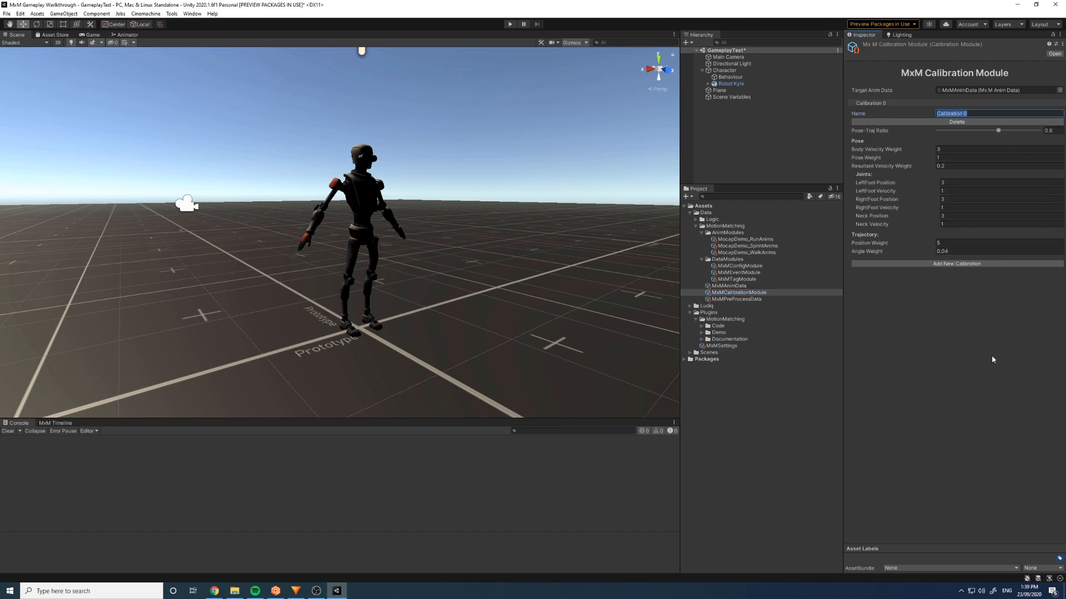
text(General)
- Add a second calibration named Sprint to MxMCalibrationModule and collapse both calibration sets
click(974, 264)
click(975, 275)
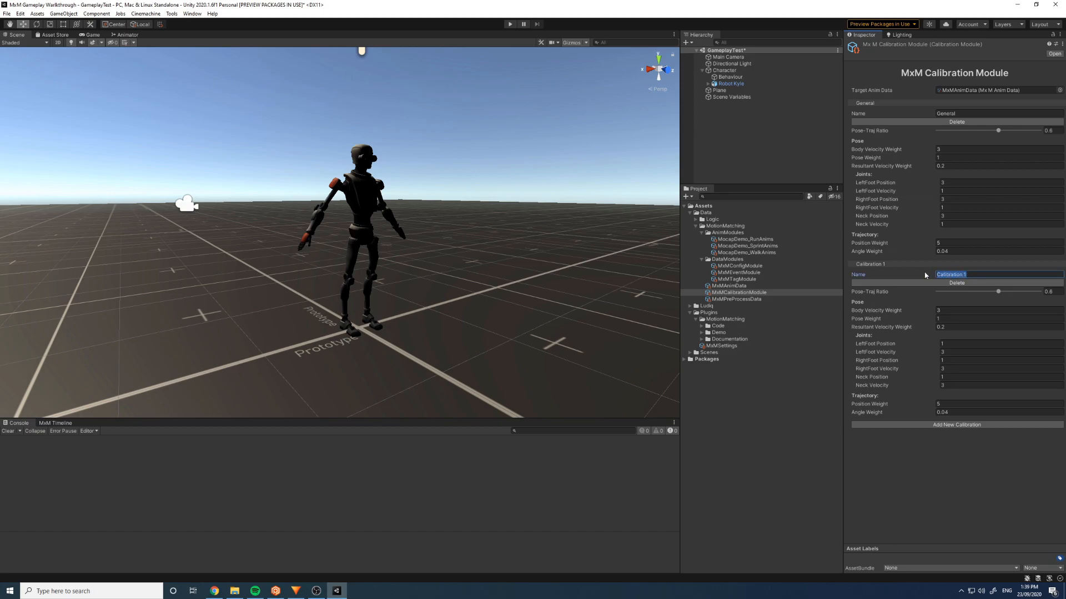
text(Sprint)
click(967, 470)
click(885, 265)
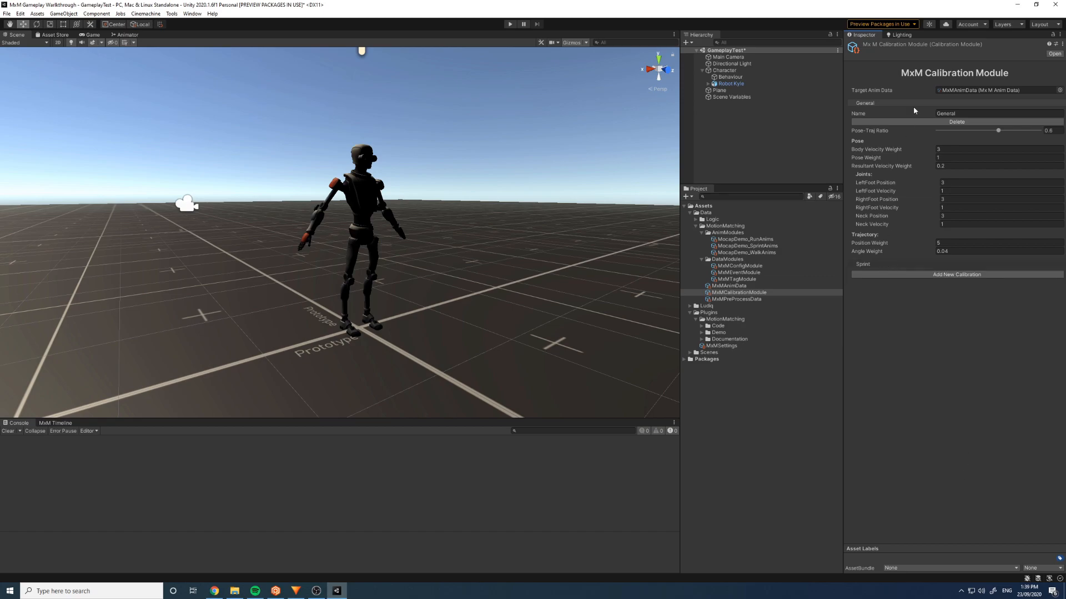
click(876, 104)
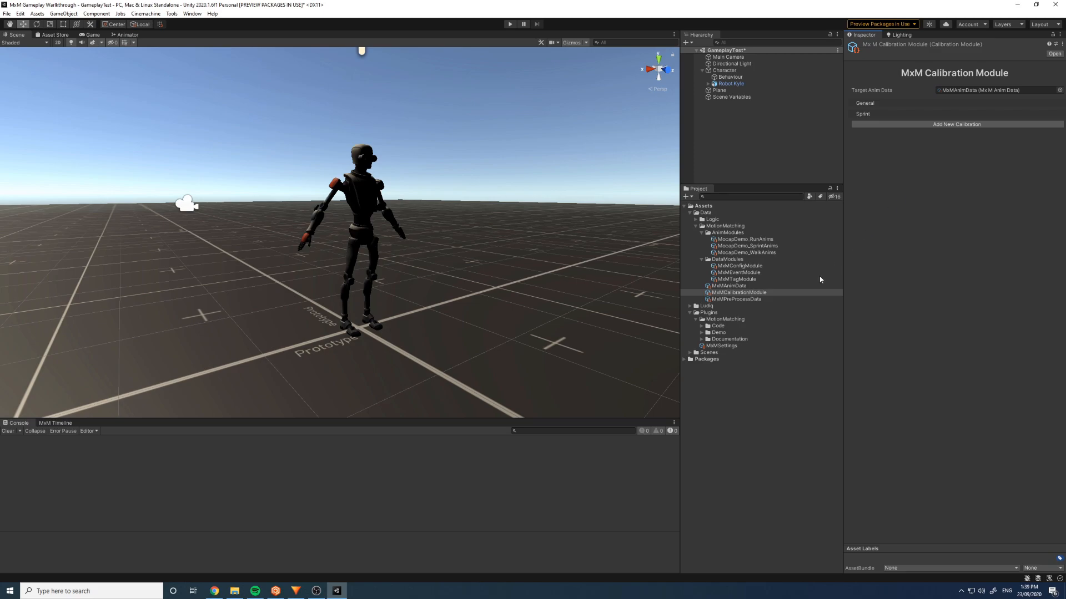
- Assign MxMAnimData as Anim Data 1 and MxMCalibrationModule as the Calibration Override on Robot Kyle's MxM Animator
click(725, 84)
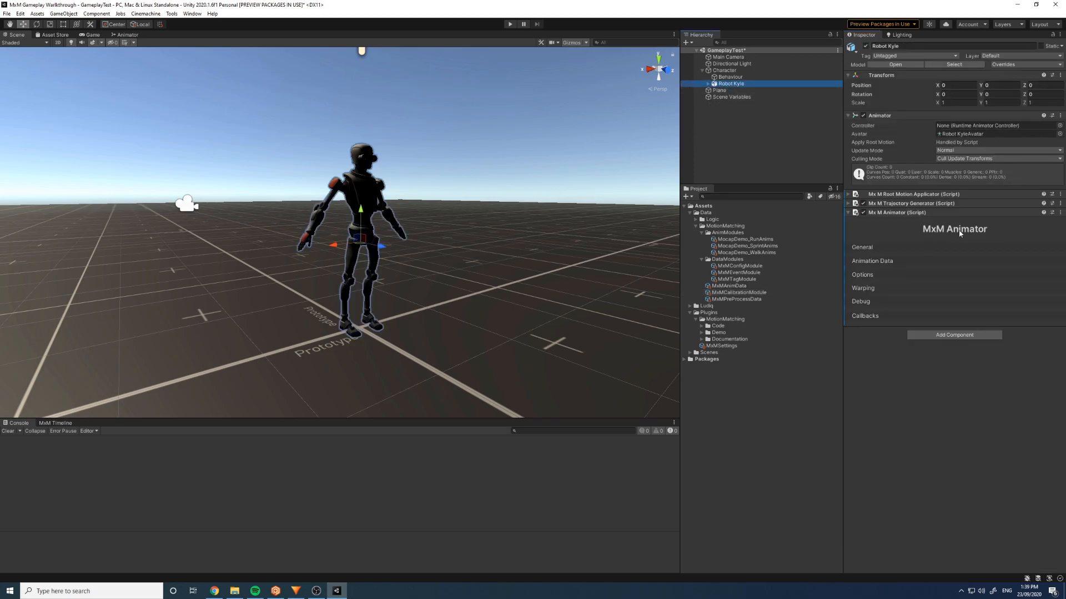
click(887, 263)
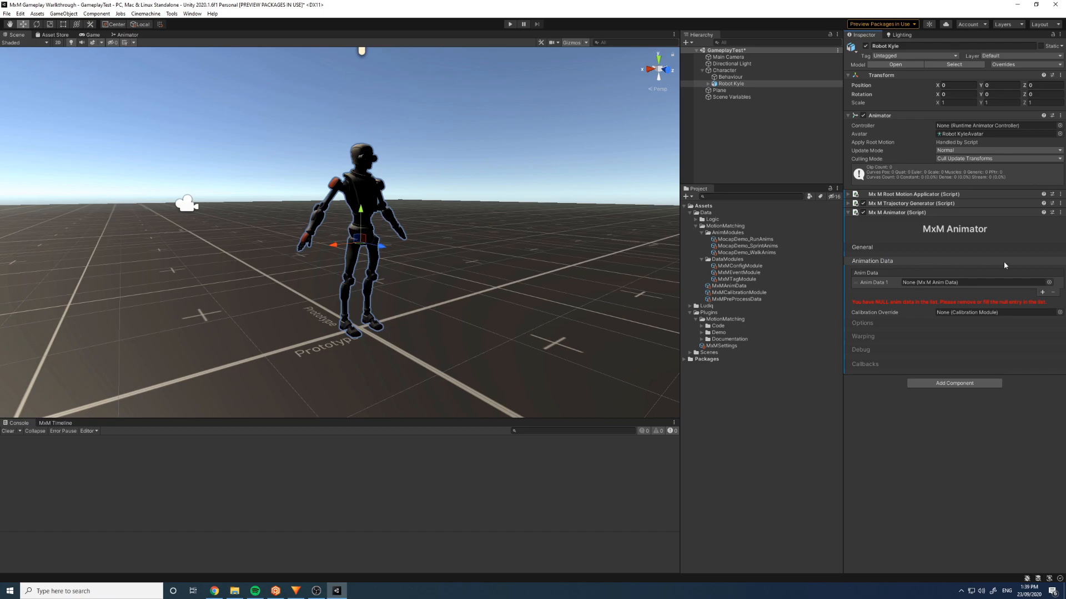
drag(728, 285, 961, 287)
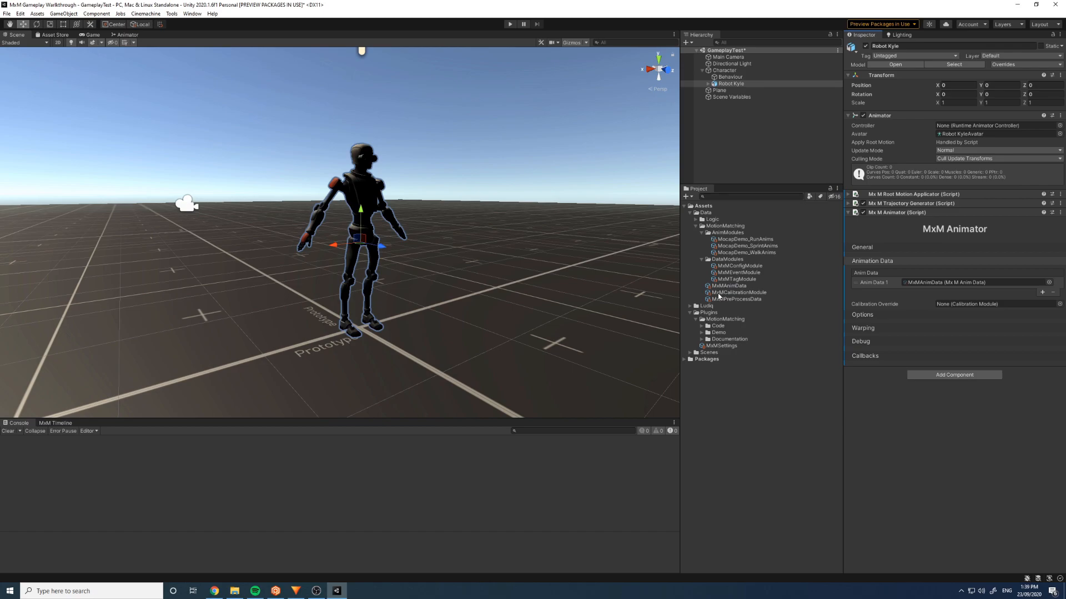
drag(732, 293, 962, 306)
click(975, 304)
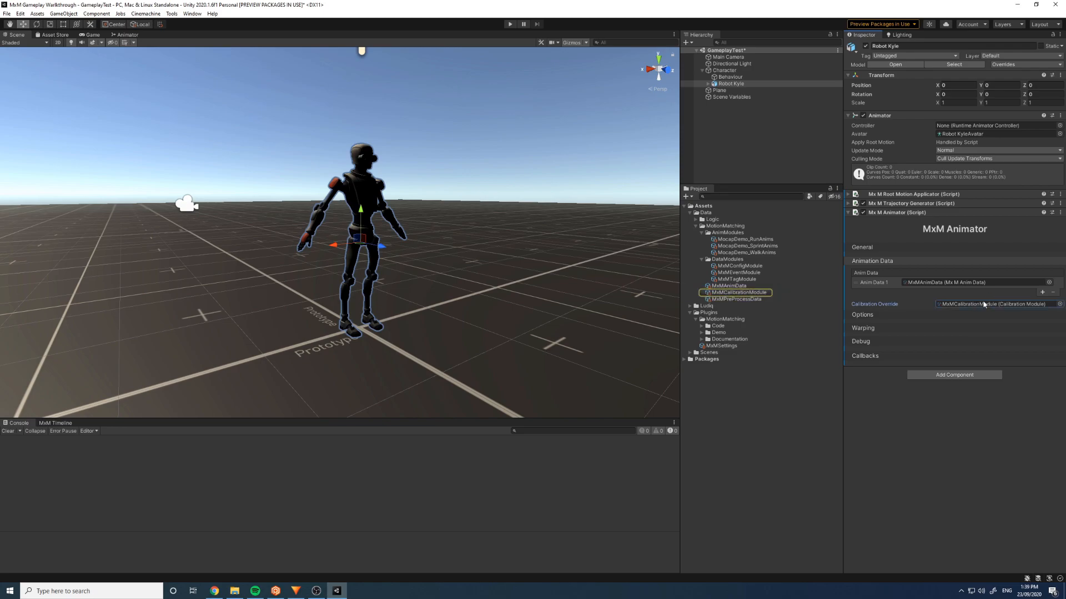
click(953, 283)
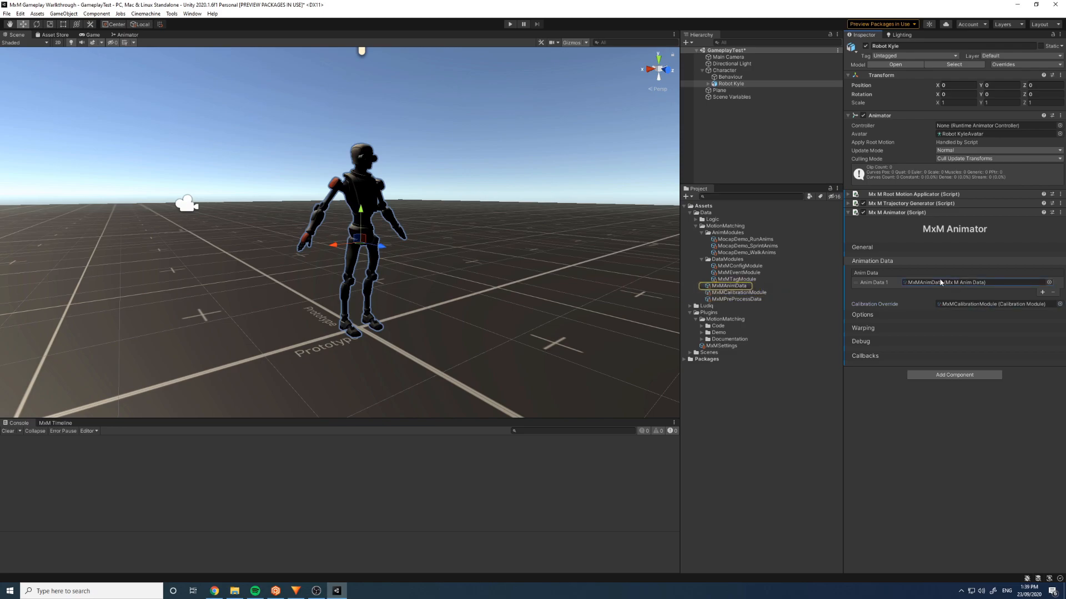
- Set the MxM Animator's Update Rate to 30 Hz in its General settings and collapse that section
click(874, 248)
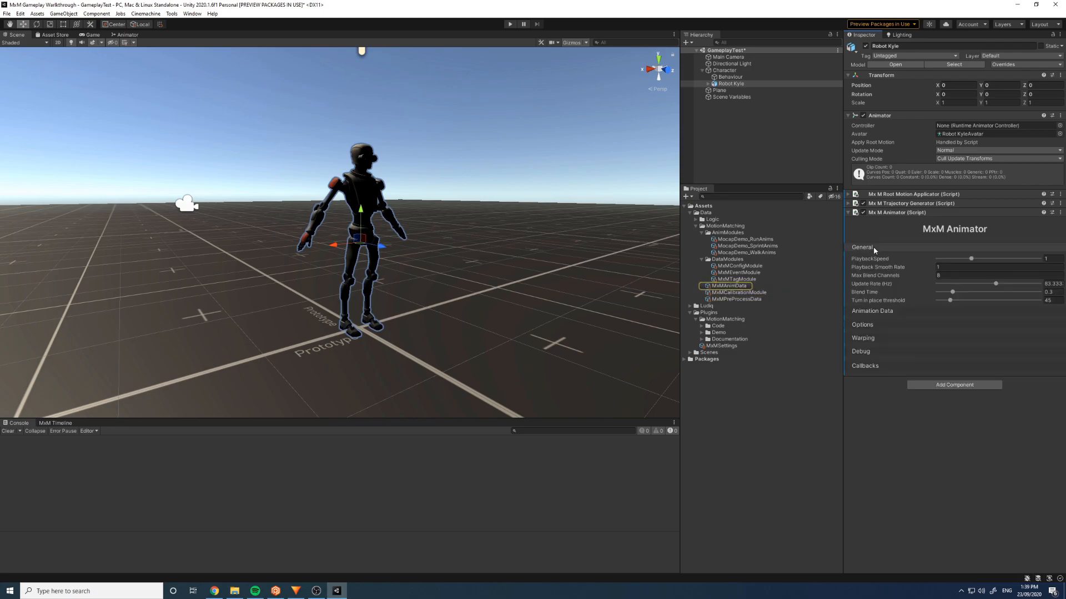
click(1052, 284)
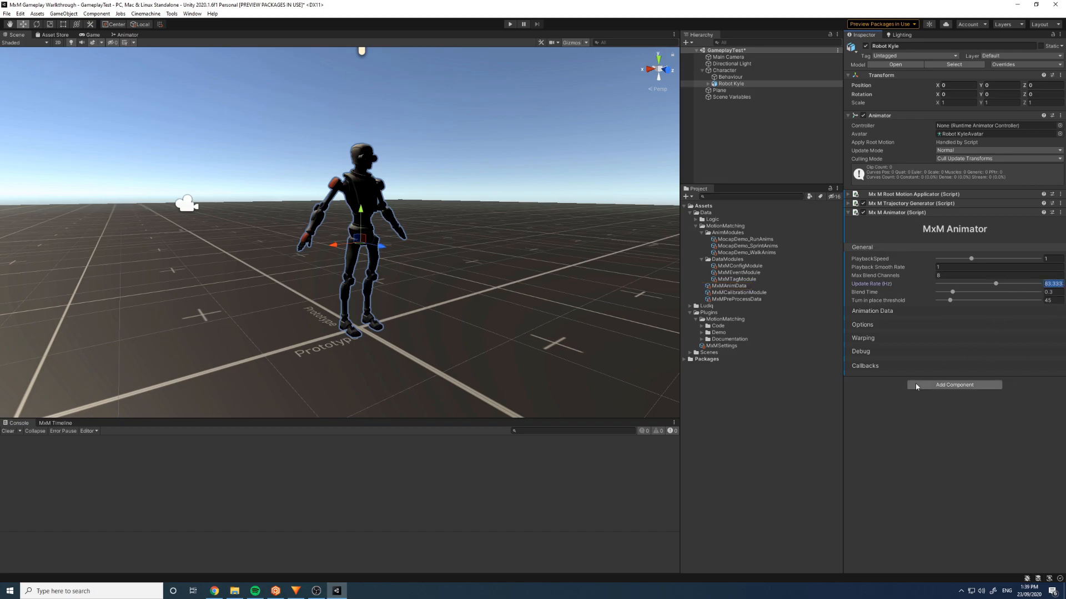
text(30)
key(Return)
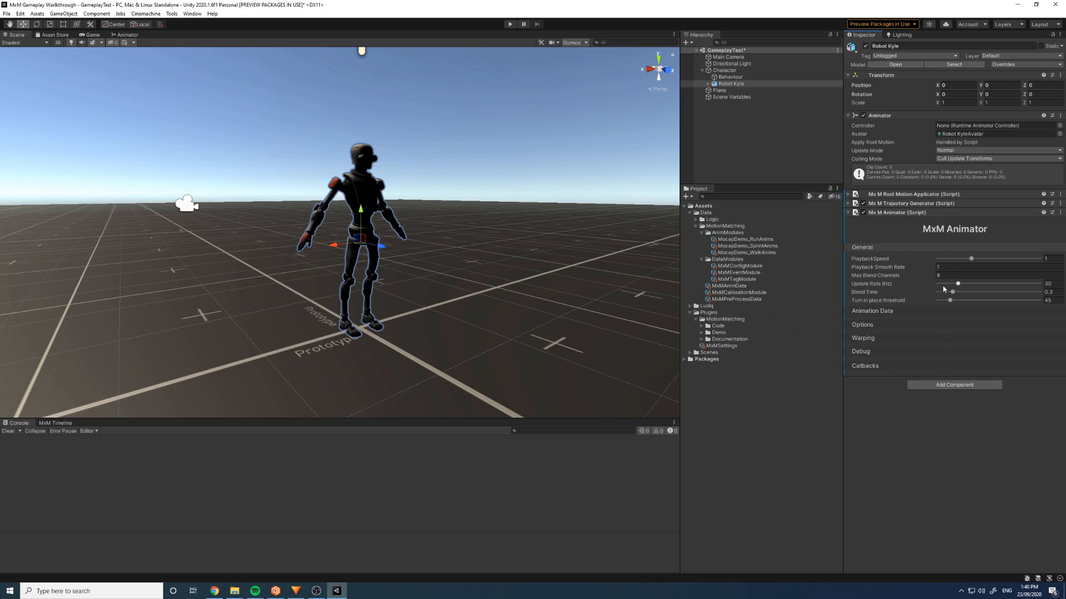
click(1049, 284)
text(15)
key(BackSpace)
text(30)
click(1002, 436)
click(954, 276)
click(951, 275)
click(902, 248)
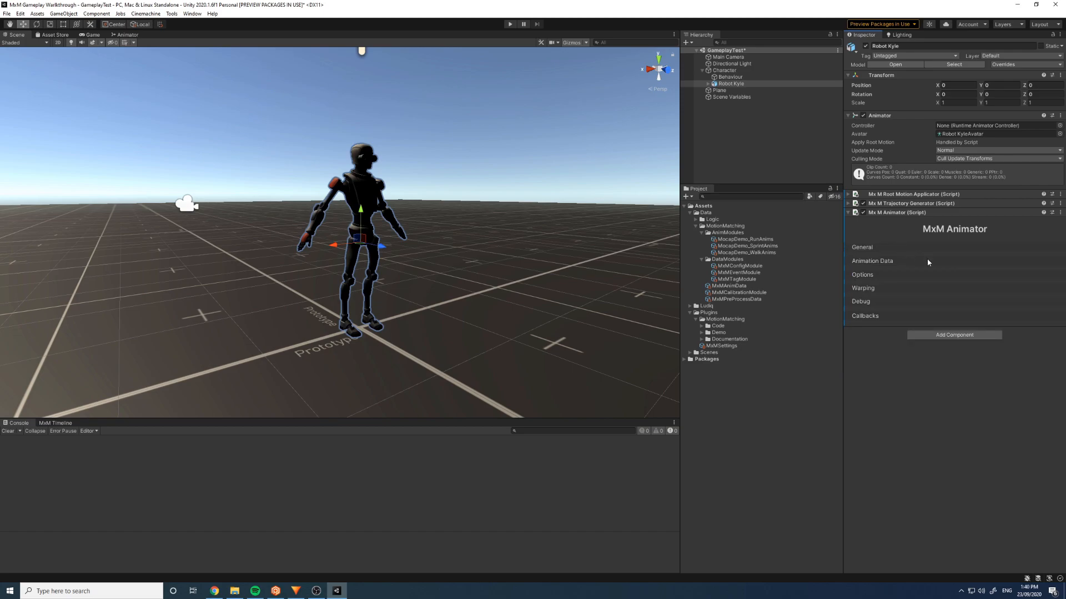
- Set Root Motion to Root Motion Applicator in the MxM Animator's Options and collapse that section
click(900, 259)
click(900, 259)
click(895, 275)
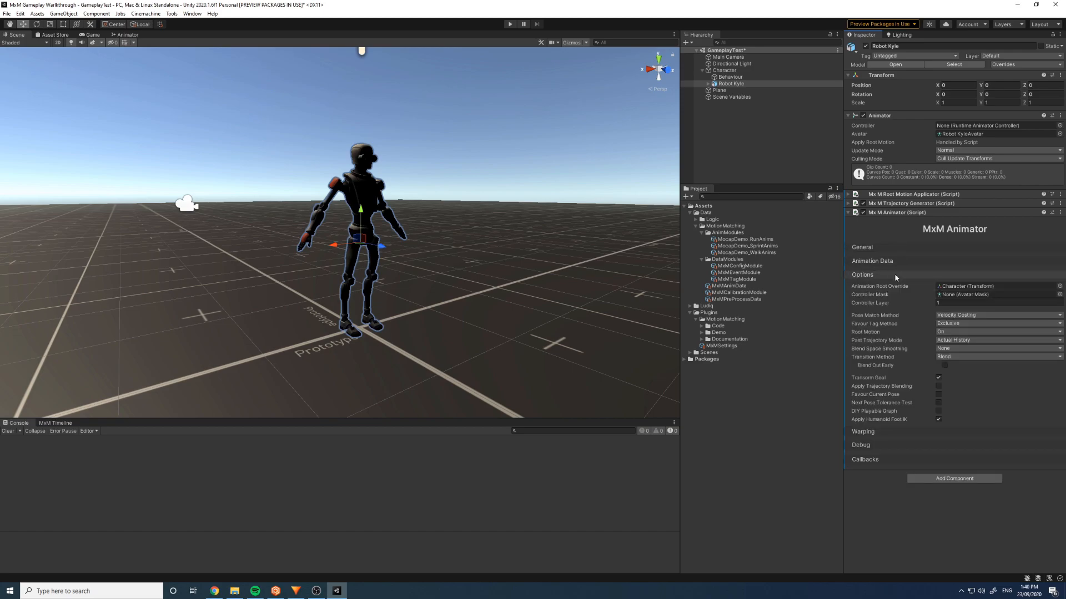
click(962, 315)
click(962, 317)
click(947, 333)
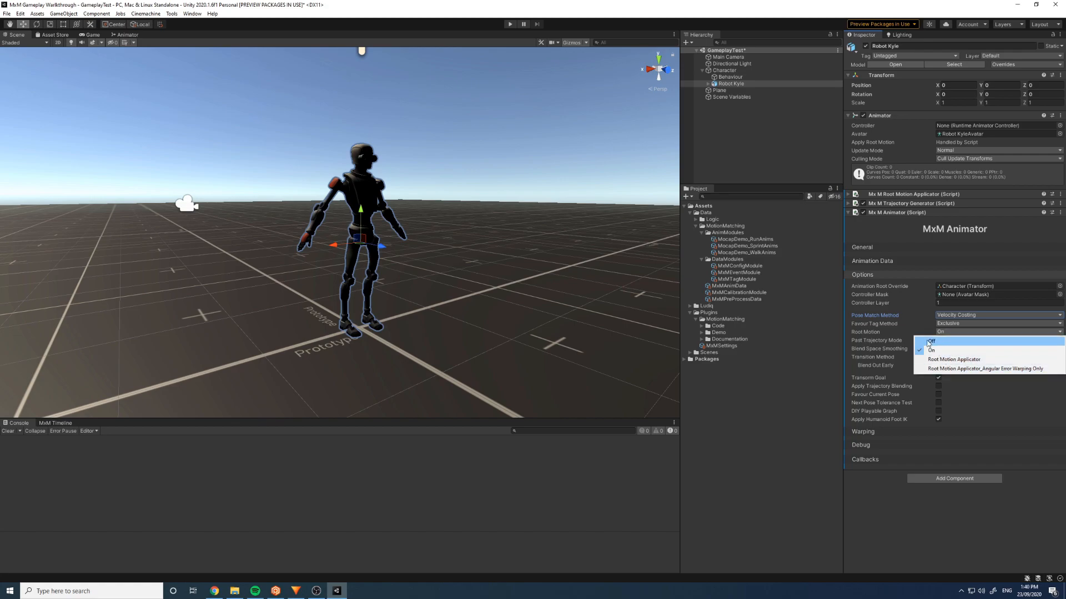
click(936, 361)
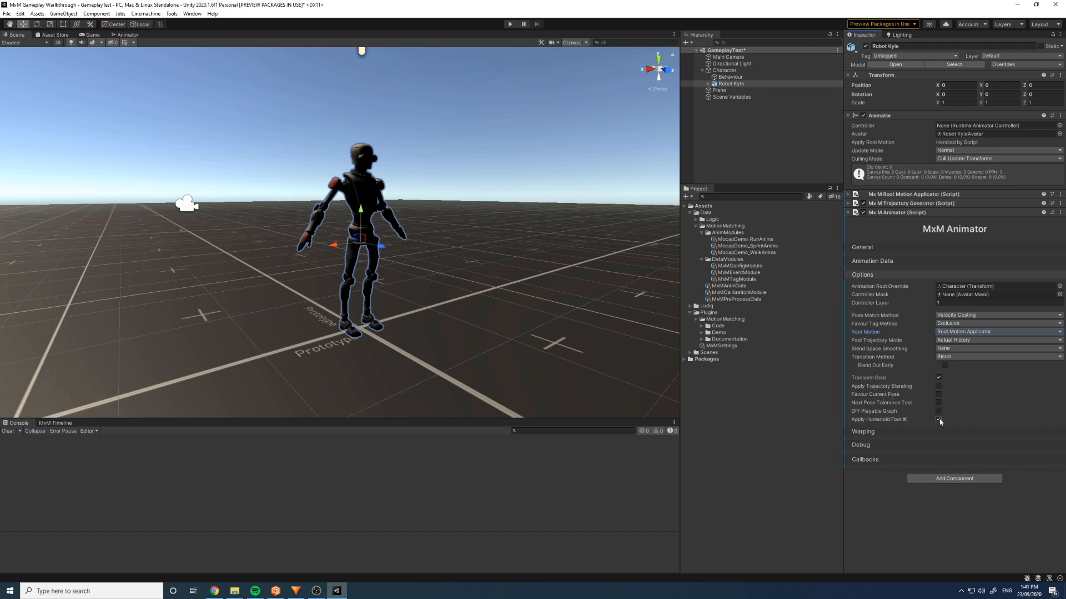
click(875, 276)
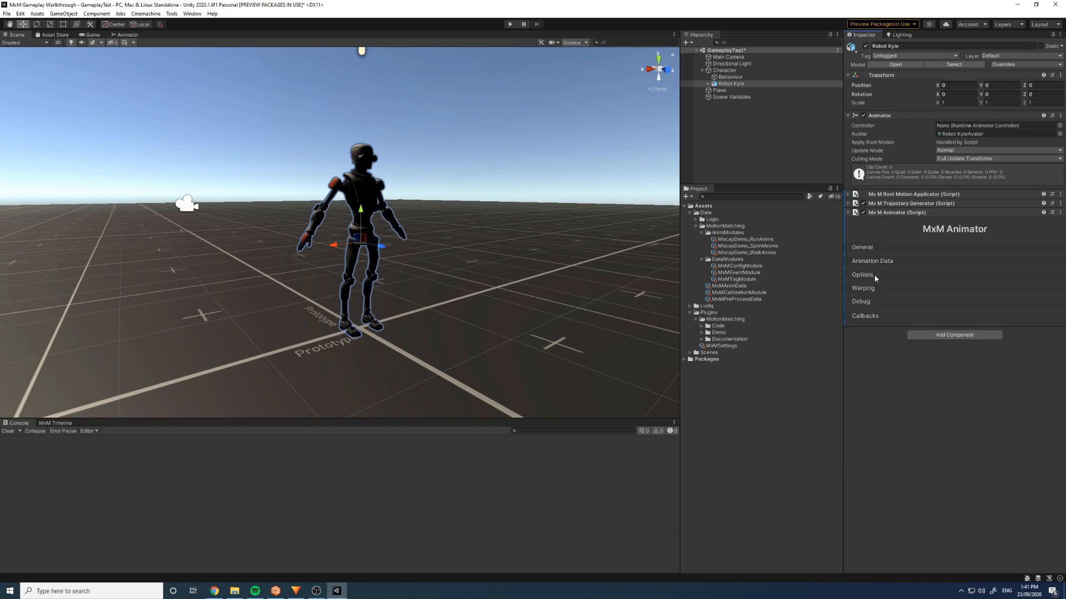
- Examine the MxM Animator's Warping settings and the Angular Error Warping choices, and collapse the section
click(873, 291)
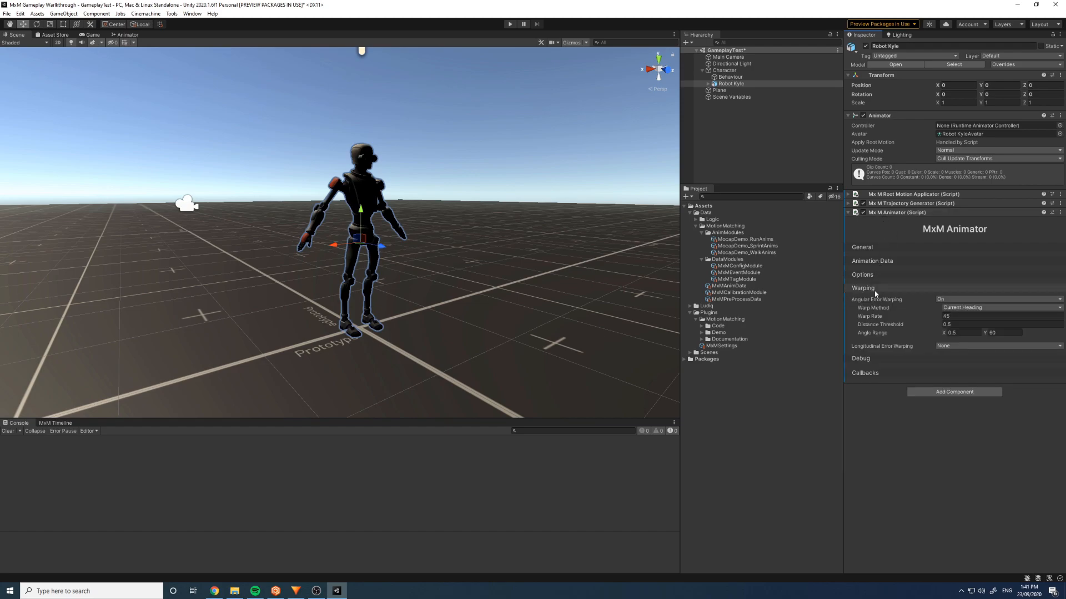
click(957, 301)
click(958, 301)
click(878, 289)
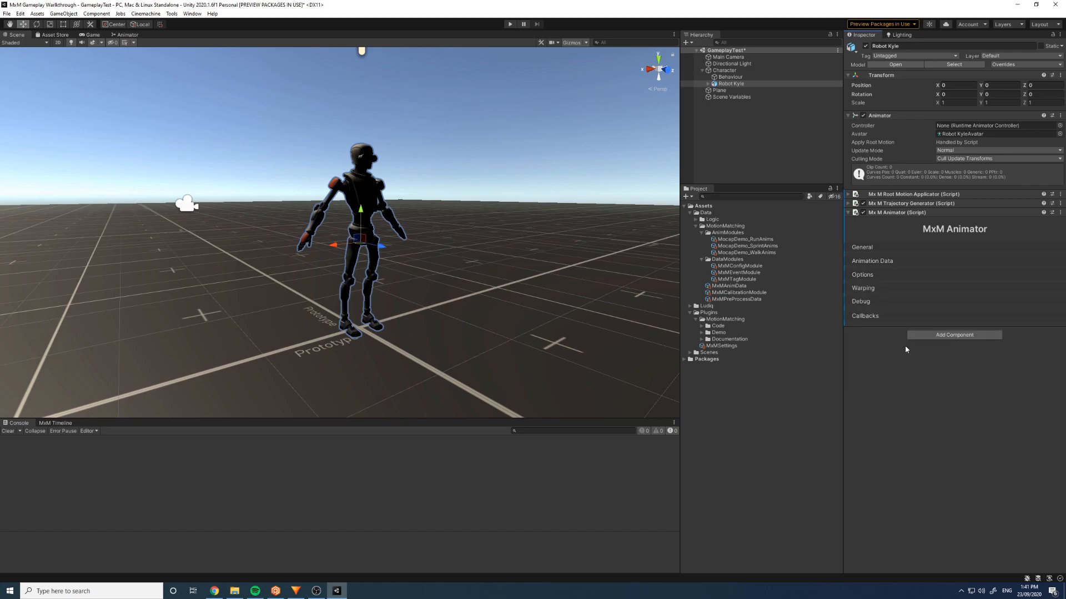
- Run the scene in play mode and steer the robot character in all directions to test its motion-matched movement
click(513, 24)
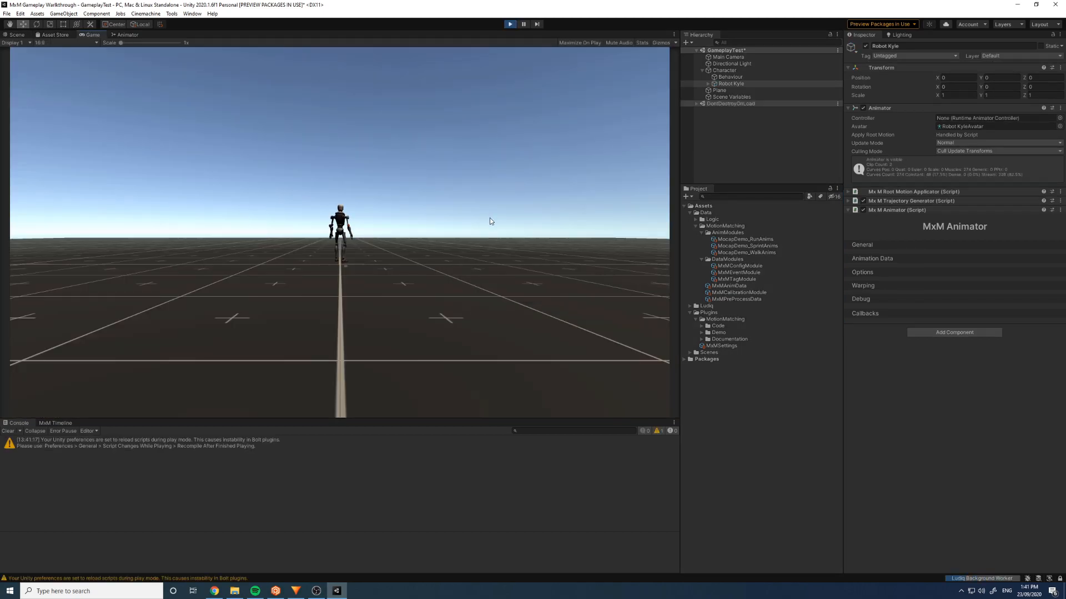
key(d)
key(a)
key(s)
key(a)
key(w)
key(d)
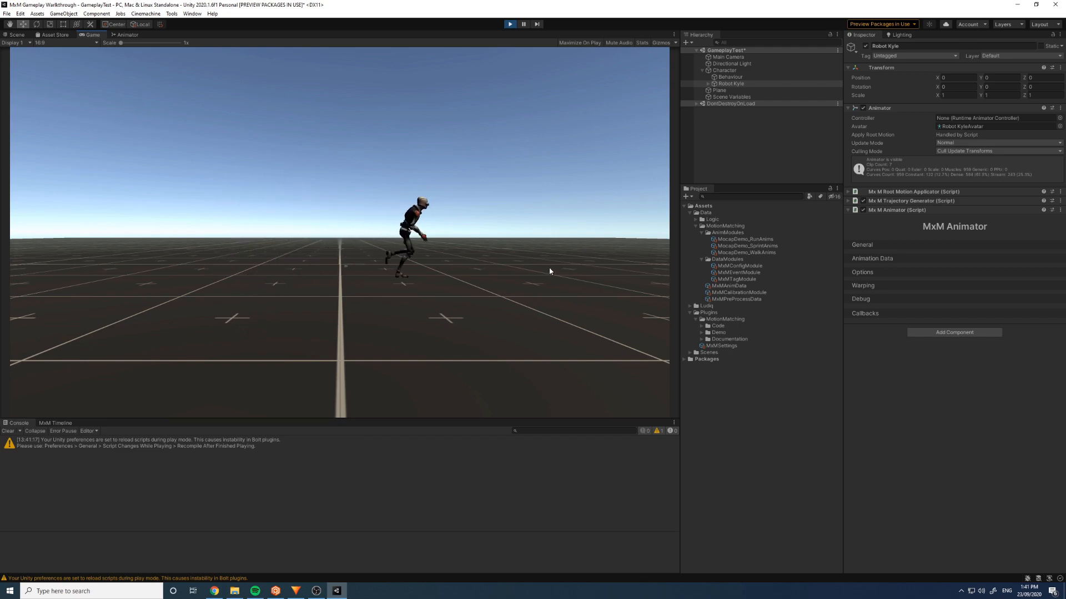
key(a)
key(s)
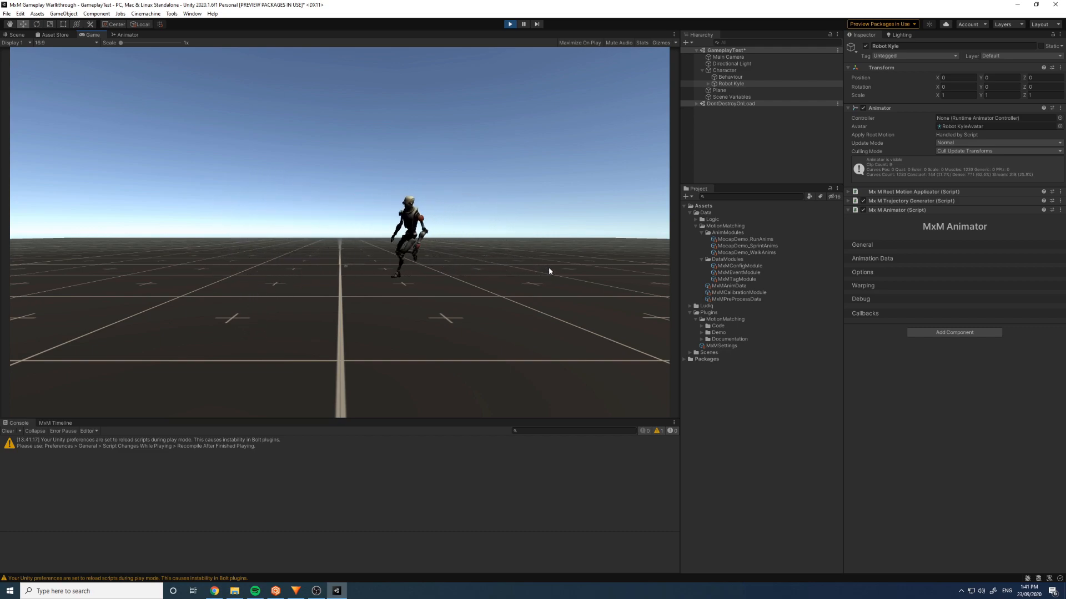
key(a)
key(d)
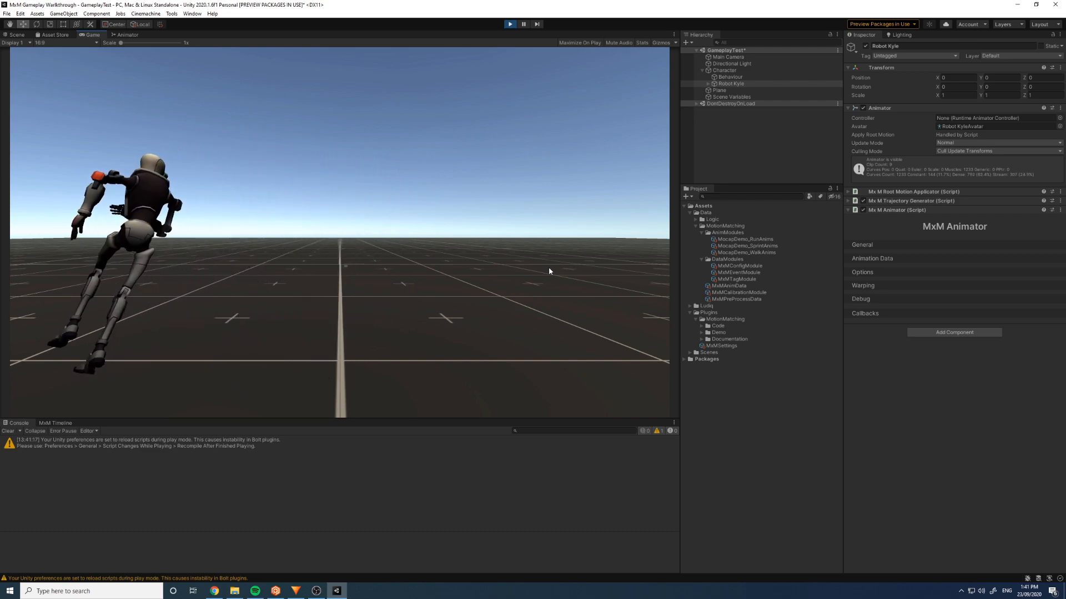
key(w)
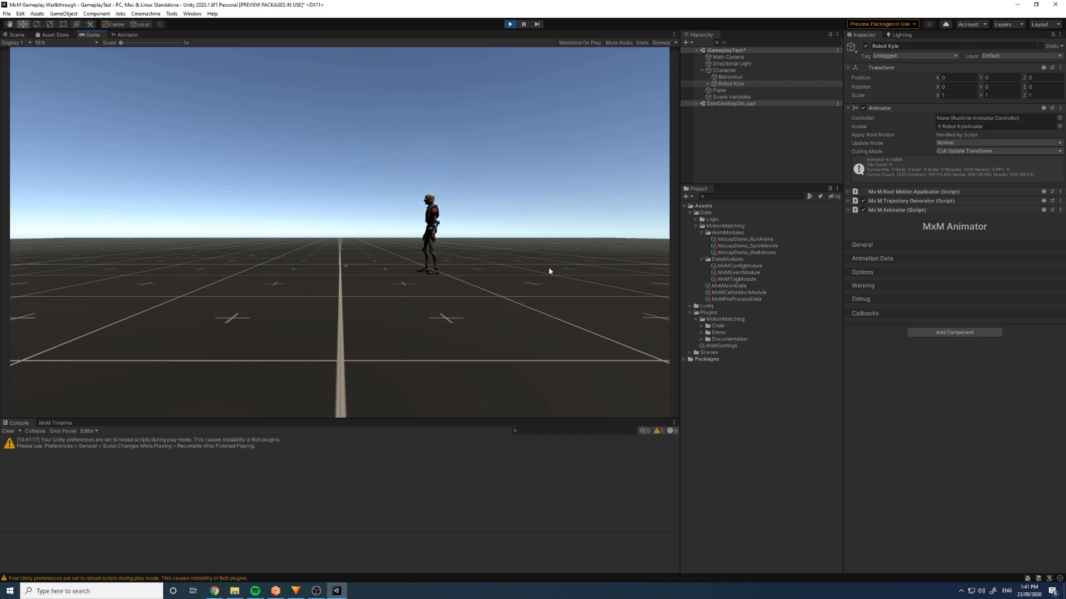
key(a)
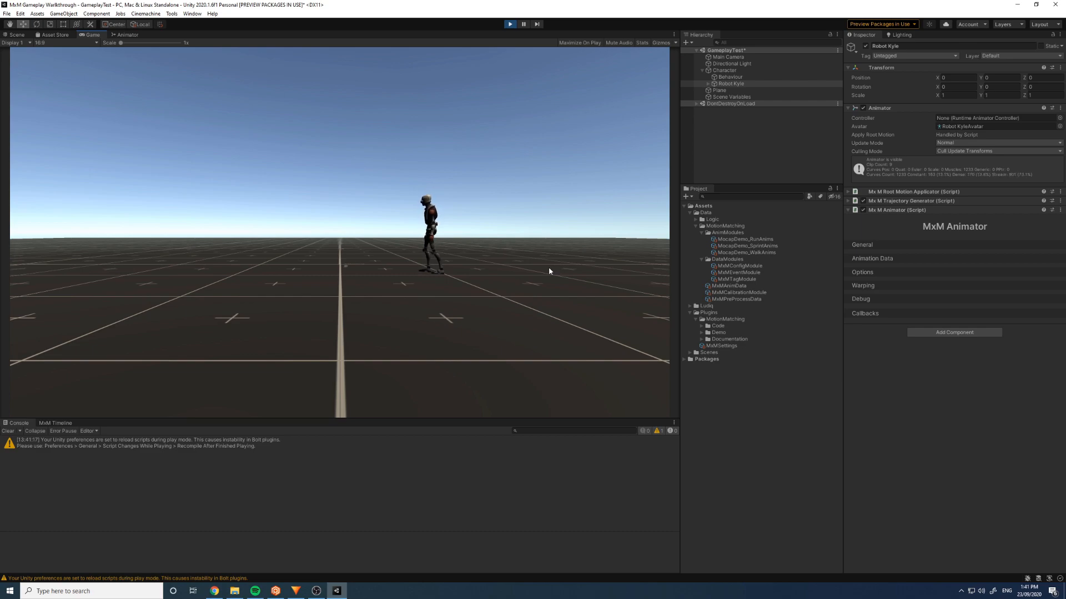
key(s)
key(d)
key(w)
key(a)
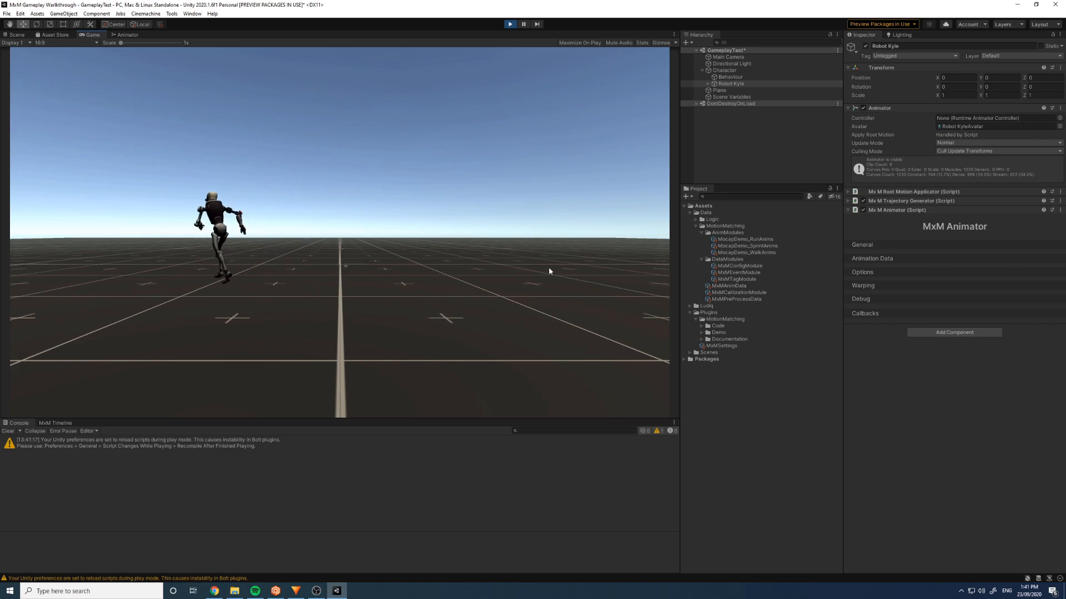
key(d)
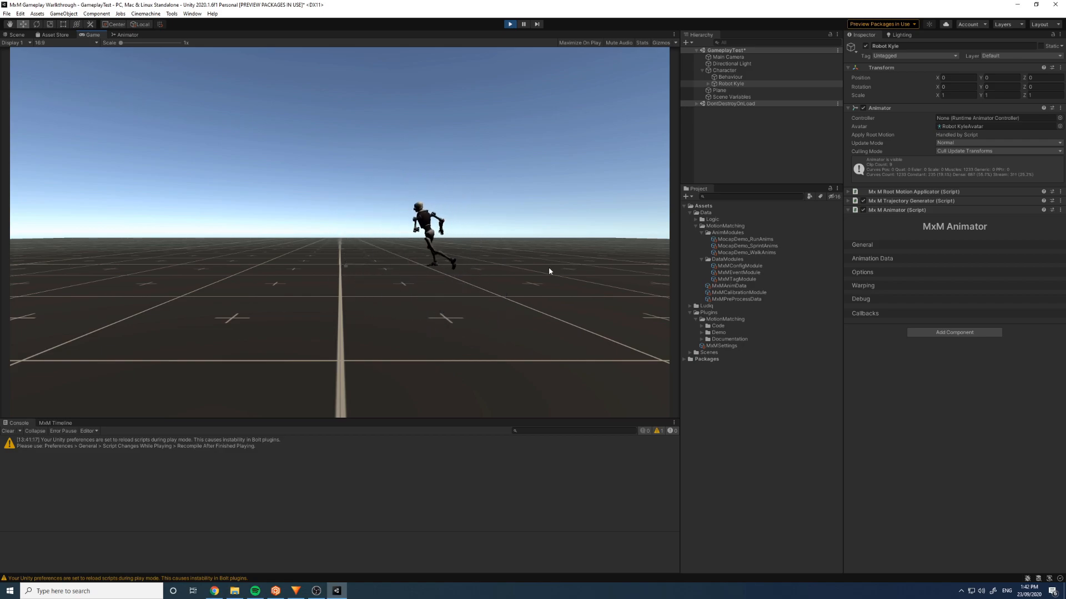
- Show gizmos in the Game view and inspect Character, Robot Kyle and Behaviour while the scene plays
click(729, 71)
click(660, 43)
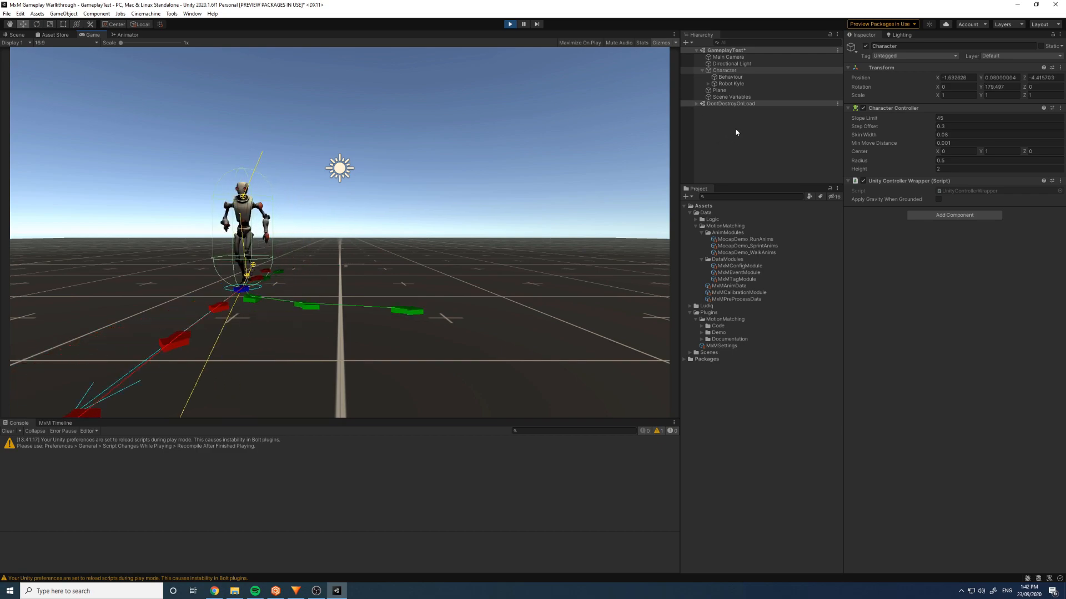
click(730, 83)
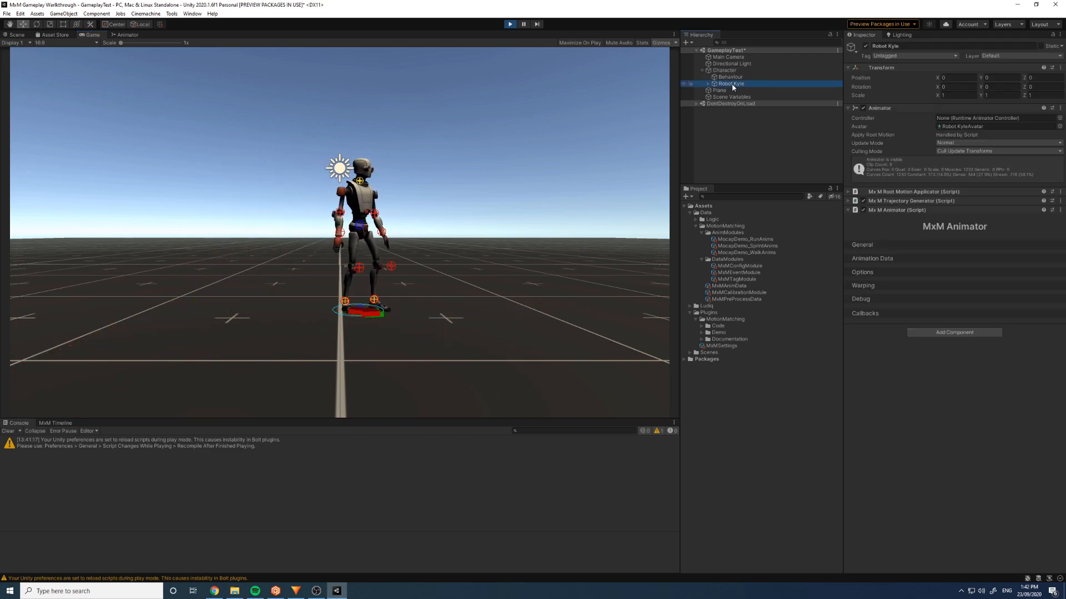
click(729, 77)
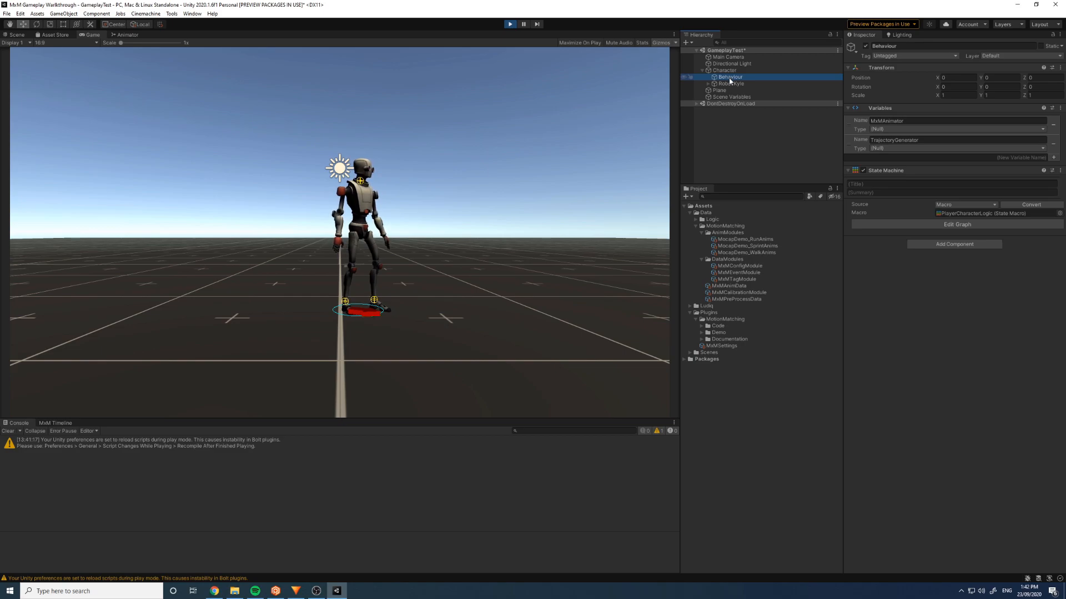
- Steer the robot in several directions with the trajectory gizmos drawn, and stop play mode
click(447, 262)
key(d)
key(w)
key(a)
key(s)
key(a)
key(w)
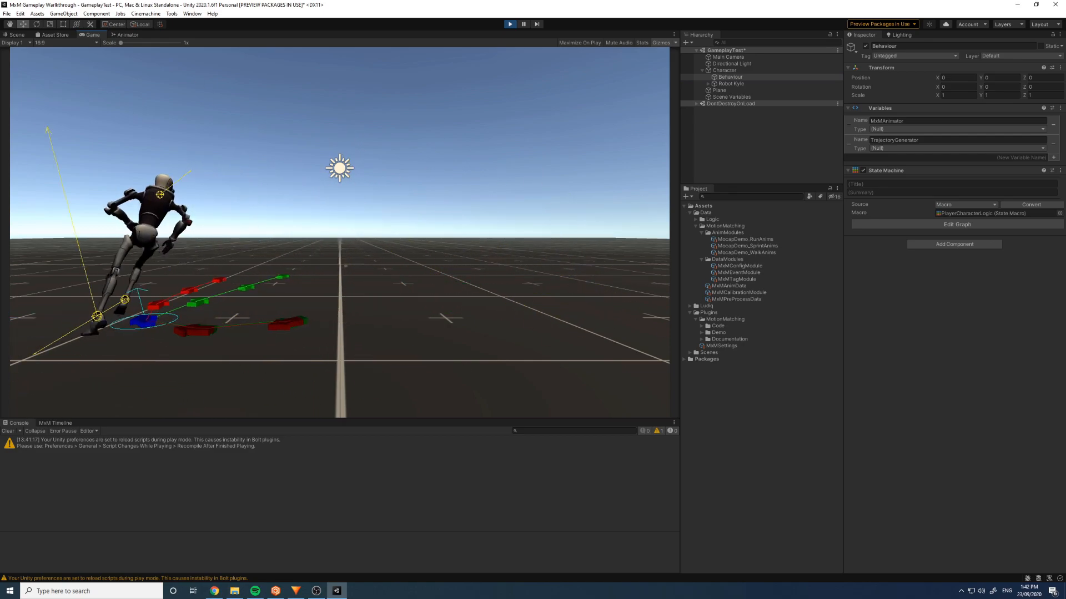
key(ctrl+p)
- Collapse the Data and Plugins folders and their subfolders in the project assets
click(860, 284)
click(701, 232)
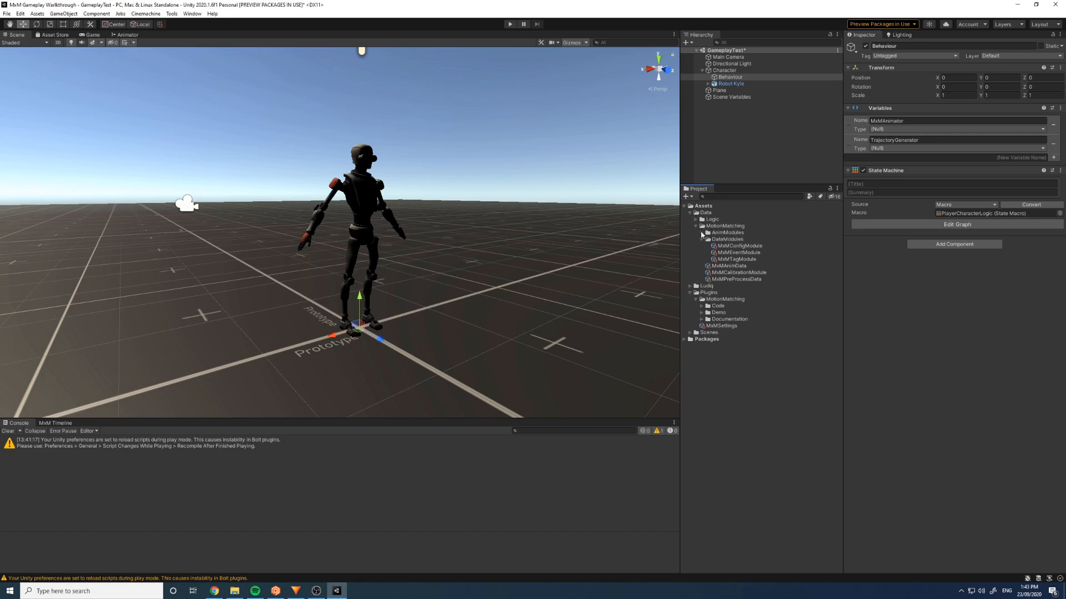
click(701, 239)
click(696, 226)
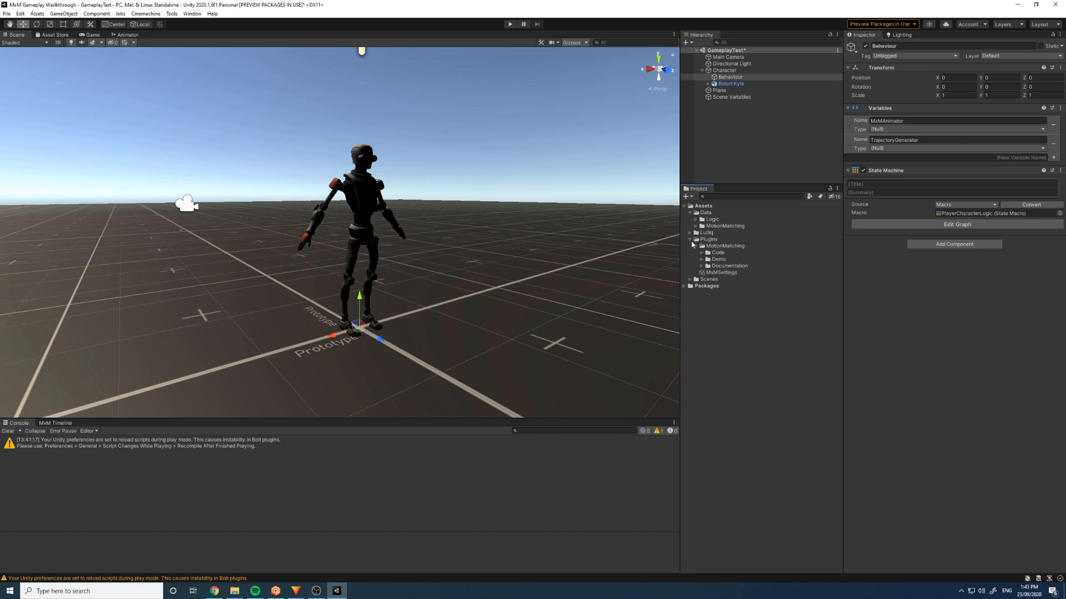
click(696, 245)
click(690, 240)
click(689, 213)
- Create a Cinemachine FreeLook camera in the scene
click(761, 136)
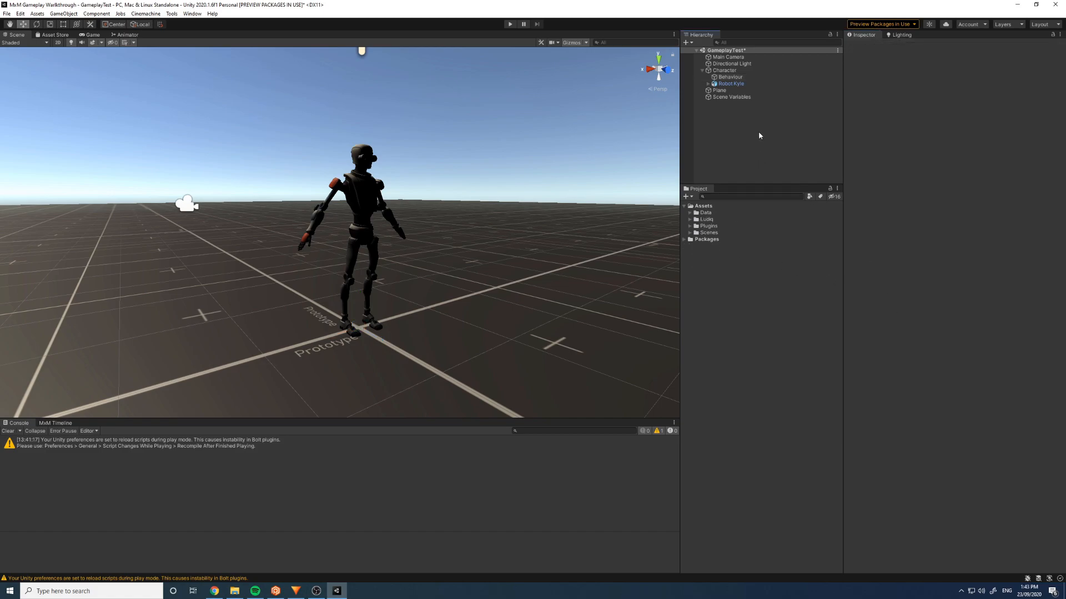
click(727, 58)
click(146, 13)
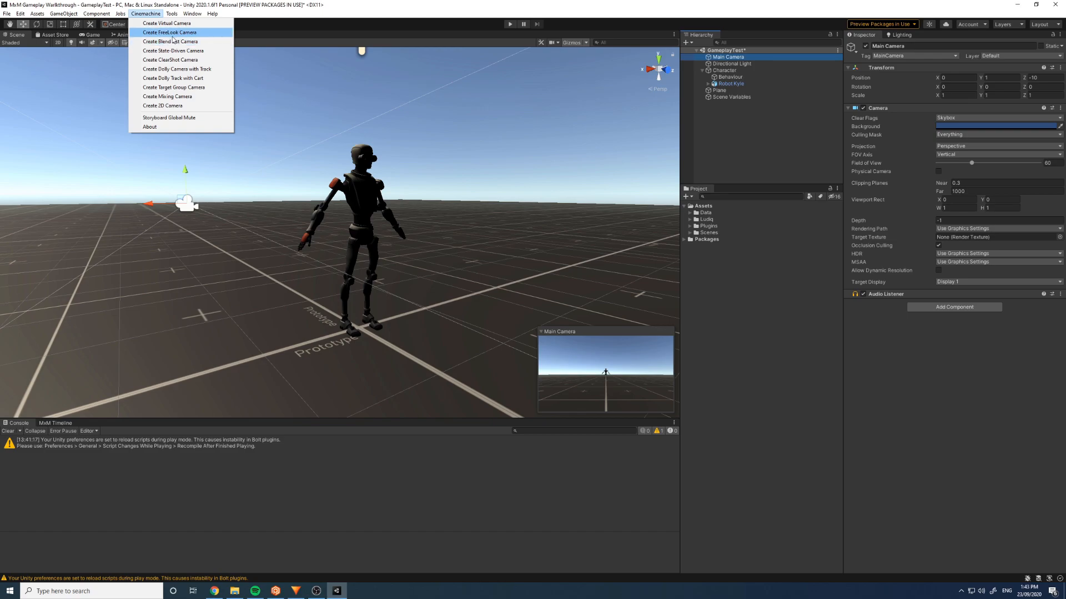
click(197, 33)
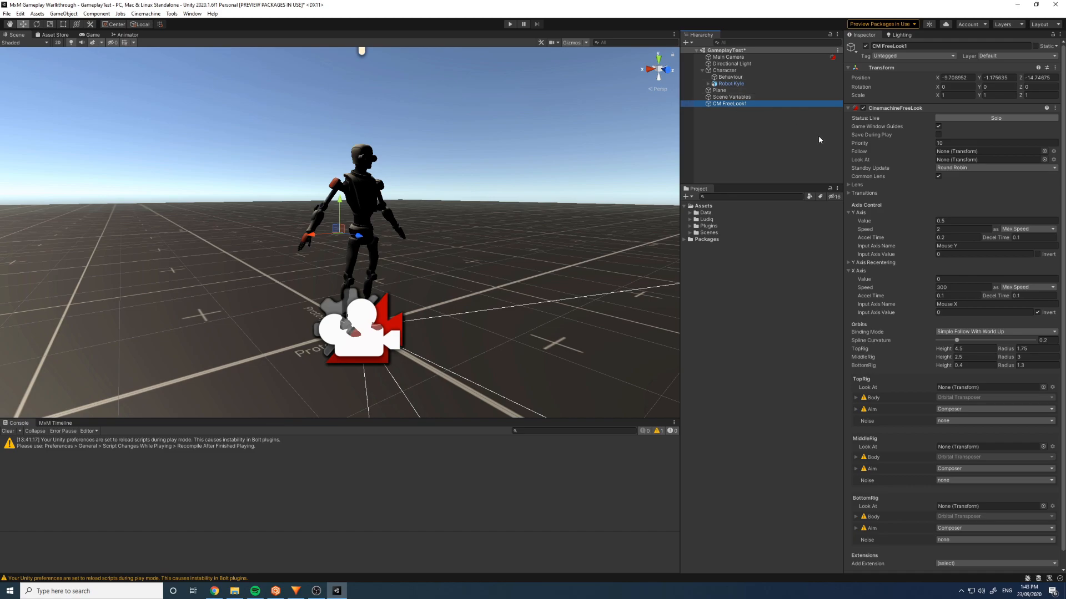
- Assign Character as the FreeLook camera's Follow and Look At target, and dock the Game view beside the Scene view
click(724, 71)
drag(724, 74, 970, 151)
drag(724, 70, 965, 162)
right_drag(395, 206, 332, 174)
drag(90, 35, 608, 239)
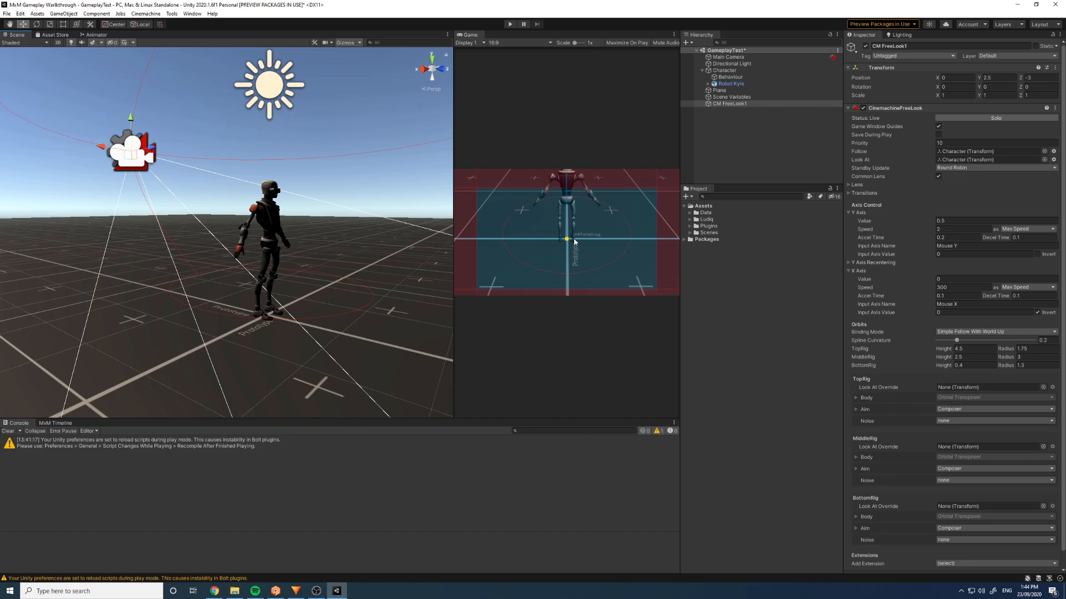
- Set the Main Camera's CinemachineBrain Update Method to Late Update and check its Blend Update Method choice
click(731, 57)
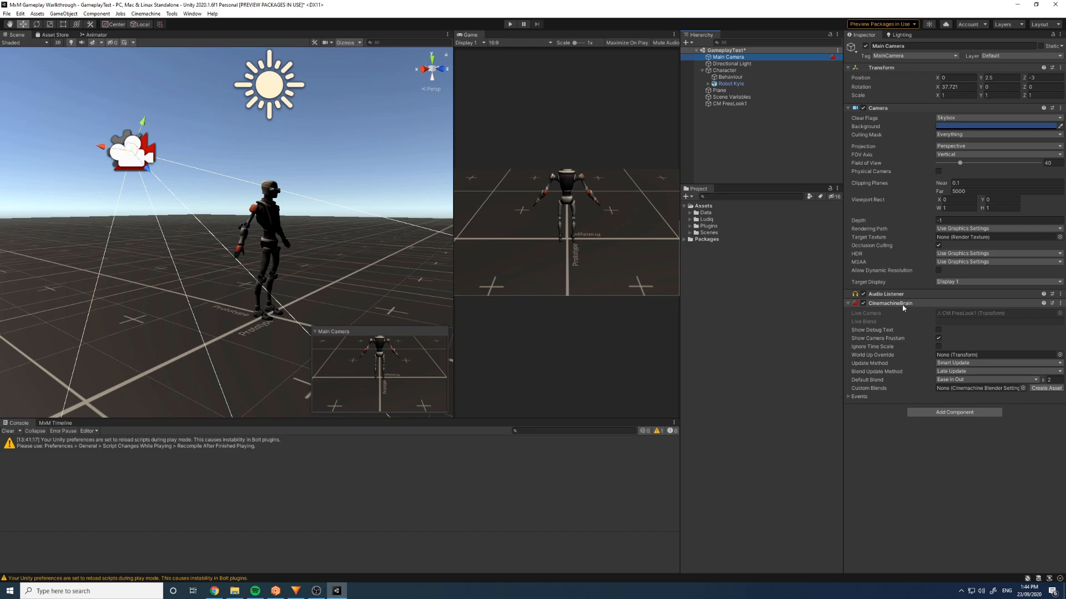
click(953, 365)
click(955, 367)
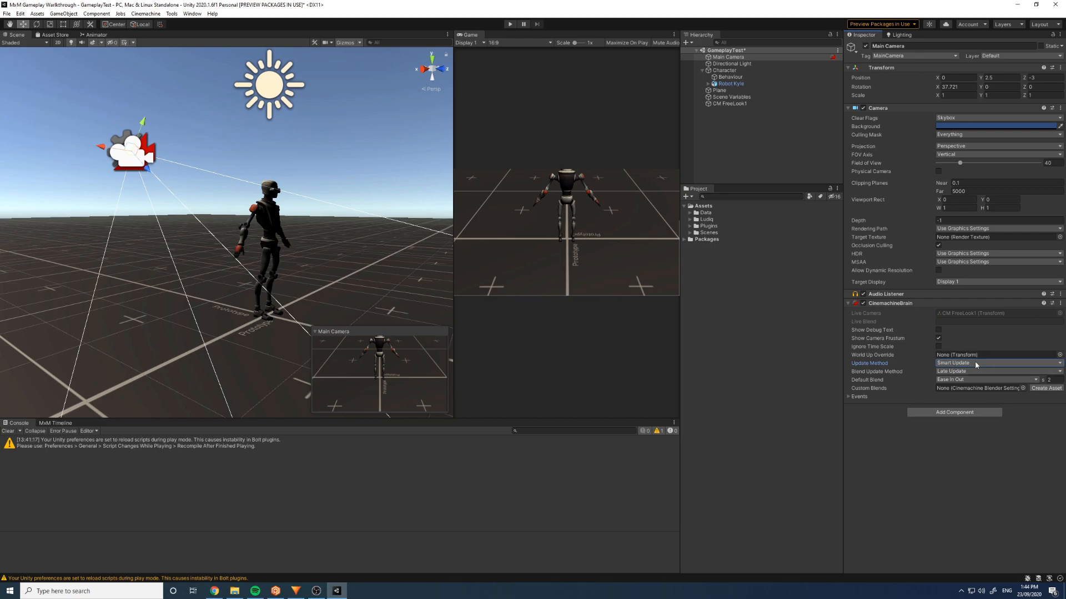
click(996, 362)
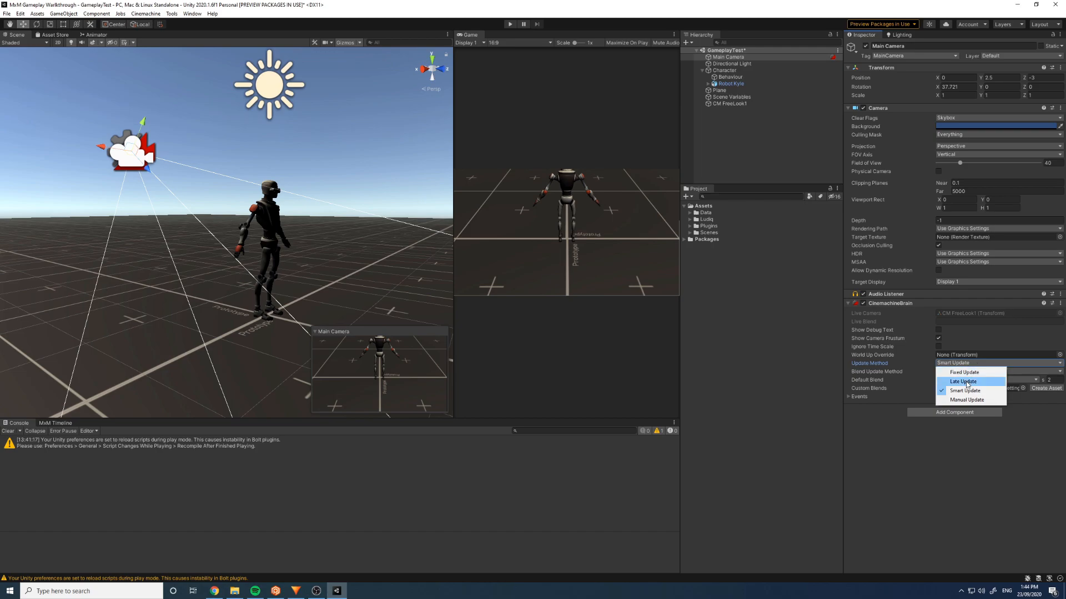
click(967, 382)
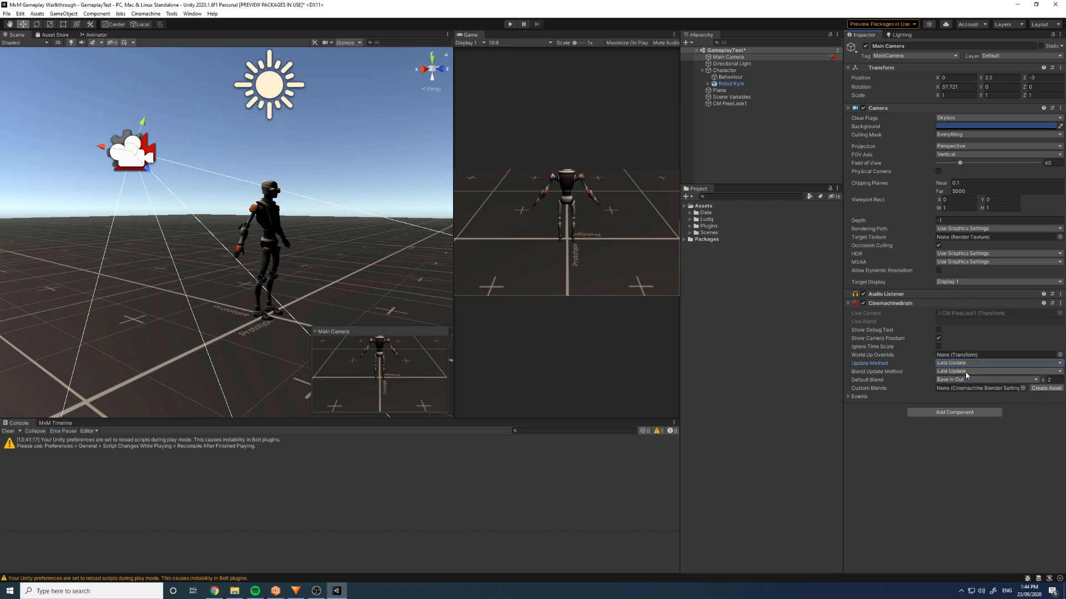
click(968, 372)
click(969, 371)
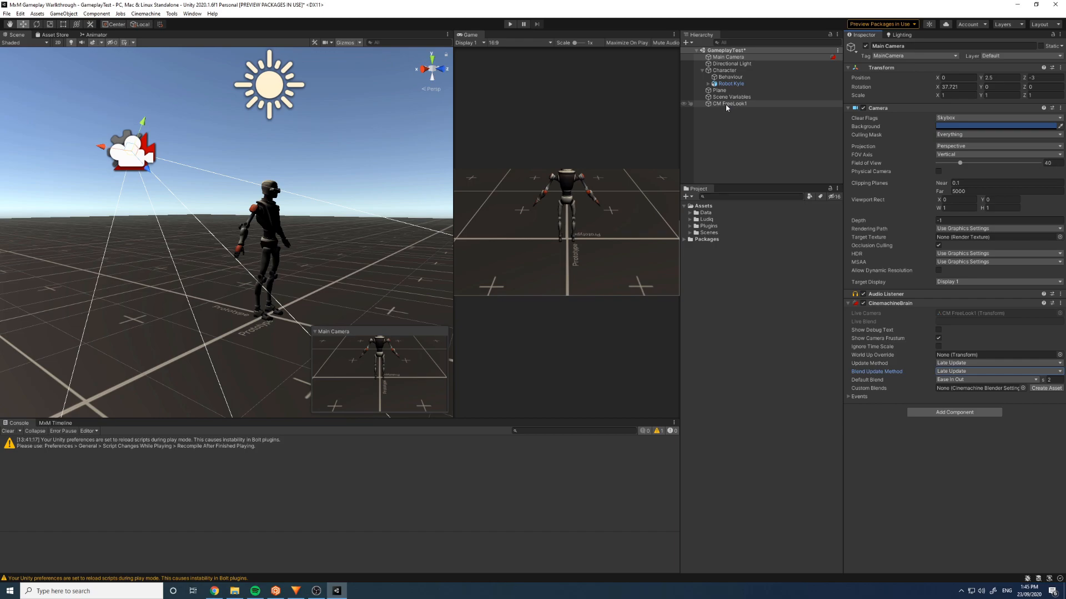
- Move CM FreeLook1 directly below Main Camera in the hierarchy and expand the Aim settings of its rigs
drag(738, 104, 730, 65)
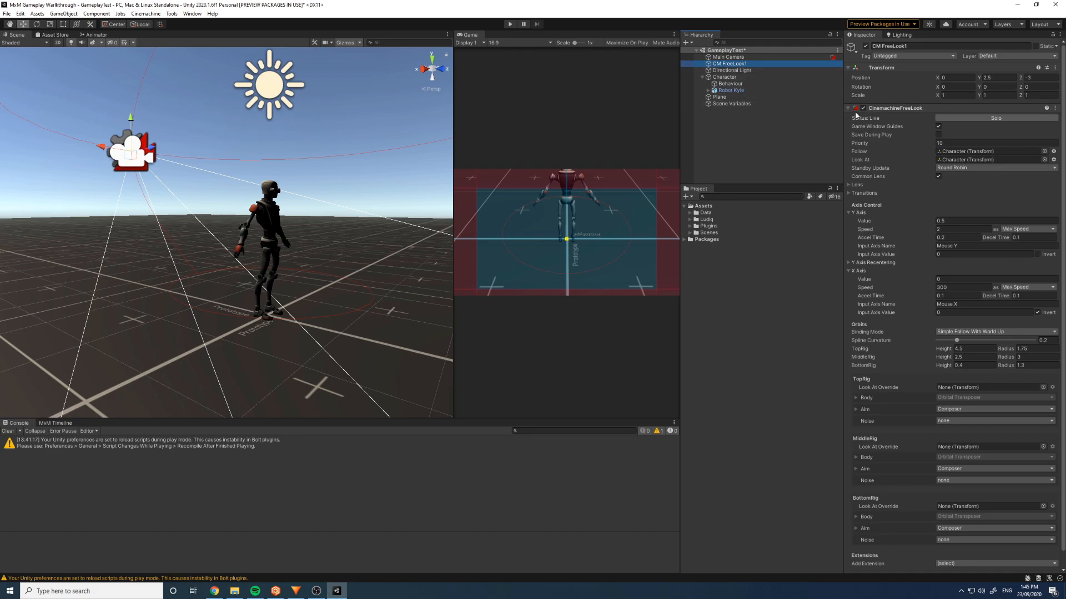
scroll(963, 252, down, 1)
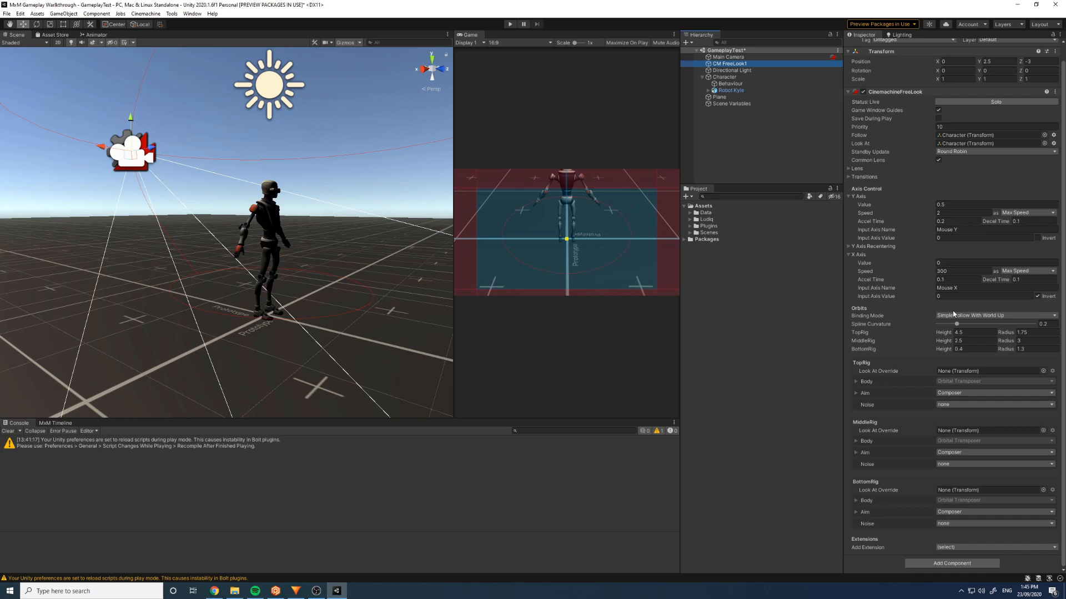
click(856, 382)
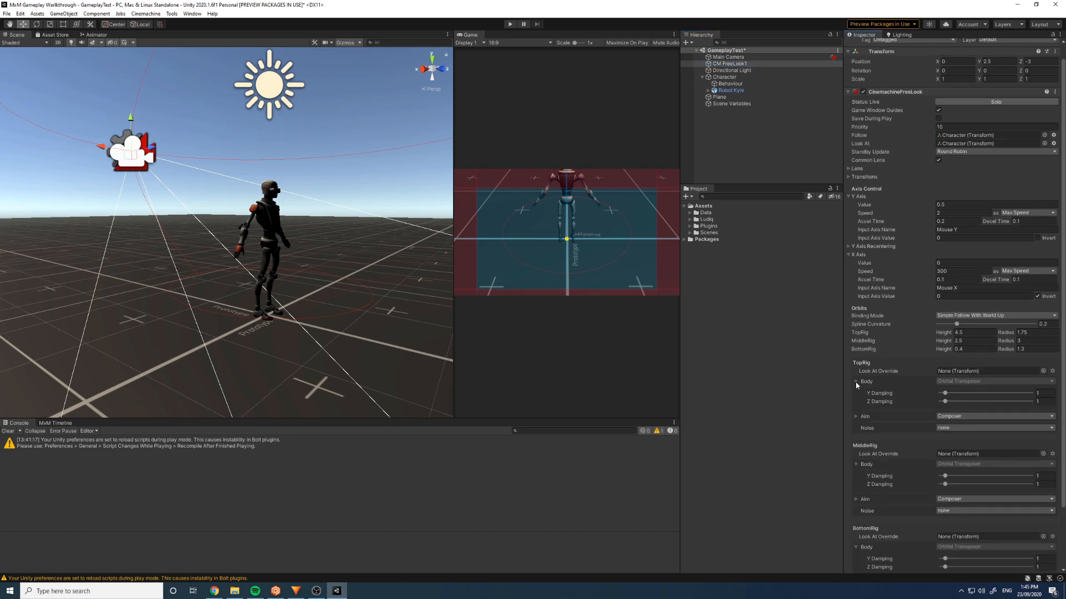
click(855, 383)
click(856, 393)
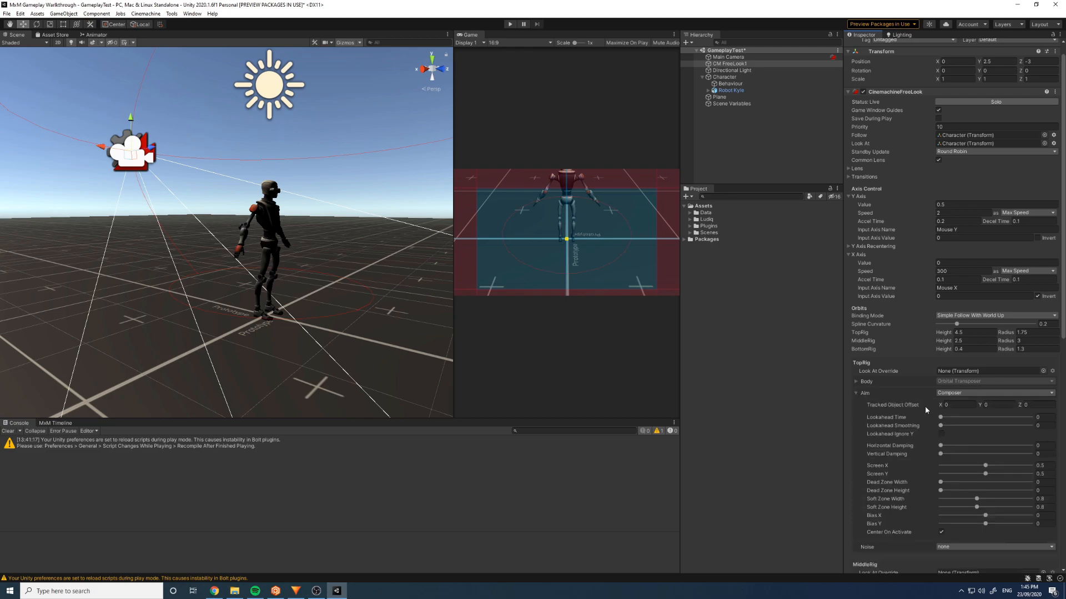
scroll(925, 406, down, 3)
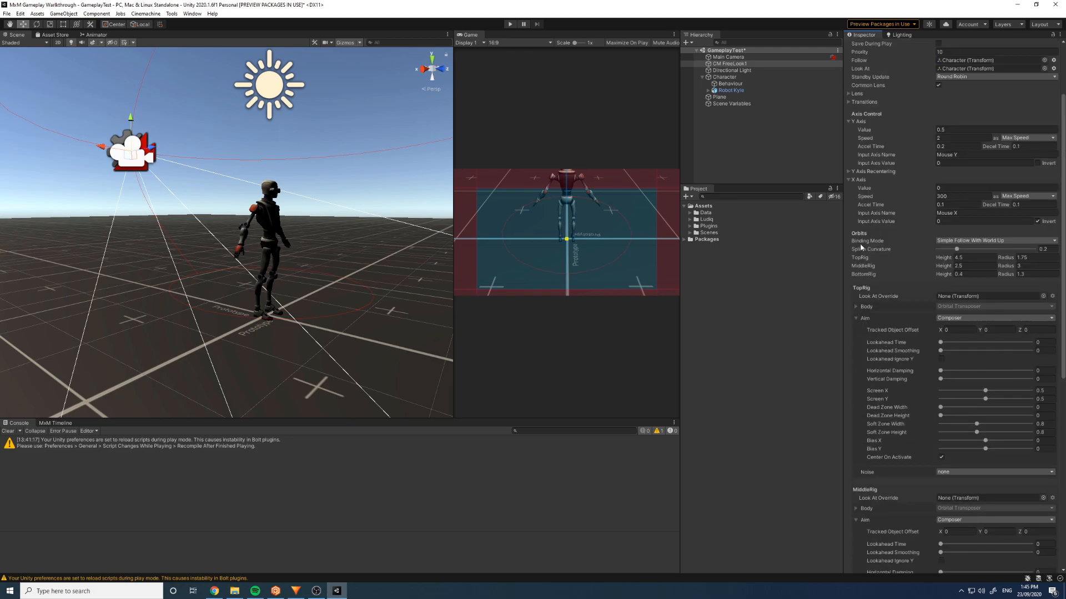
scroll(899, 440, down, 10)
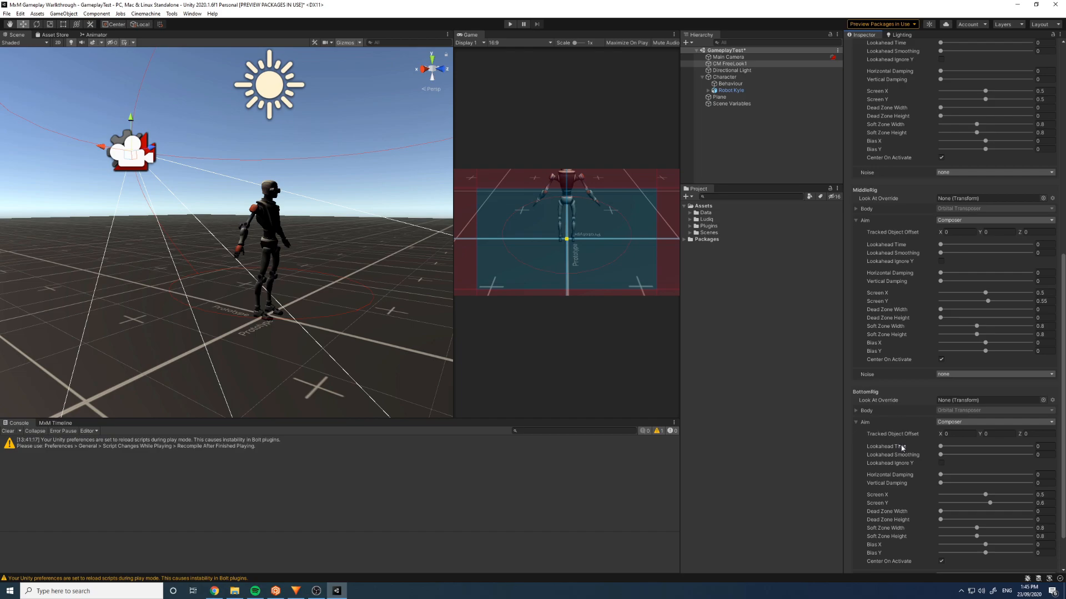
- Set the Aim Tracked Object Offset Y to 1 for the TopRig and 1.4 for the MiddleRig
scroll(902, 448, up, 10)
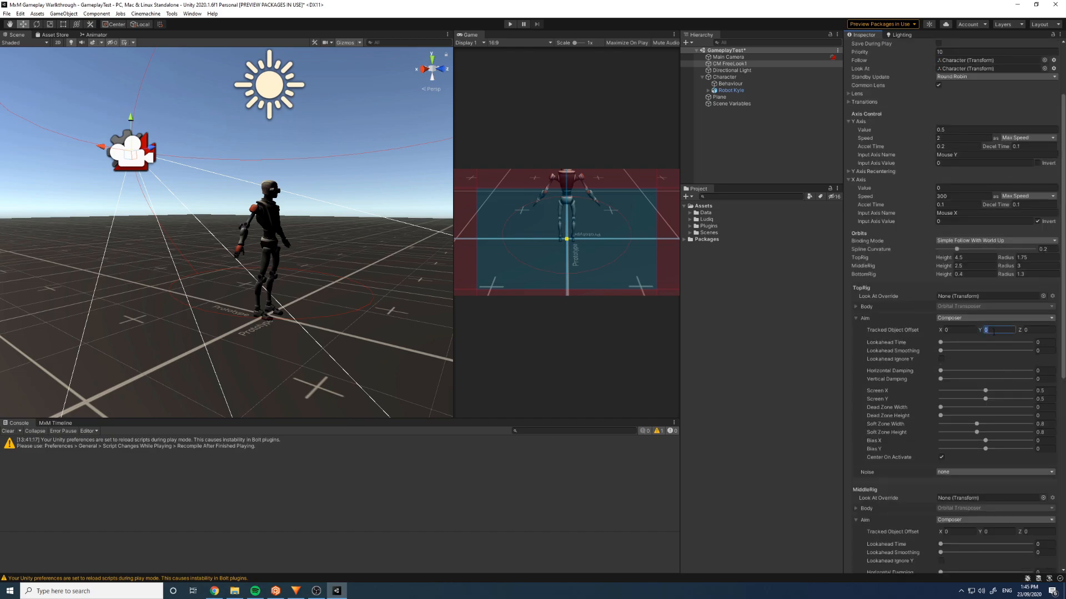
scroll(997, 427, down, 7)
click(993, 307)
text(1)
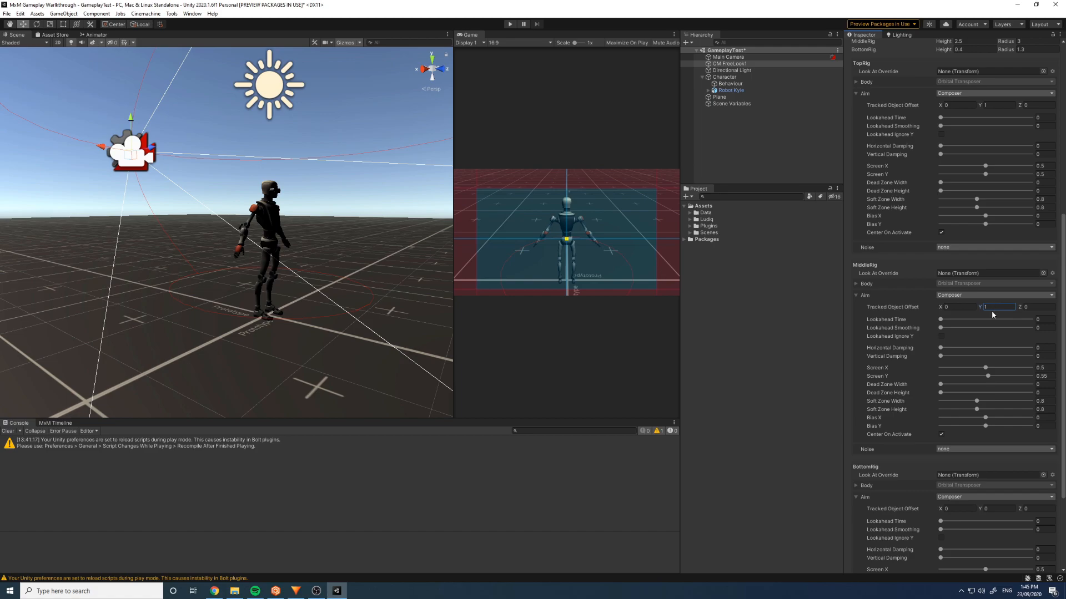
scroll(991, 310, down, 4)
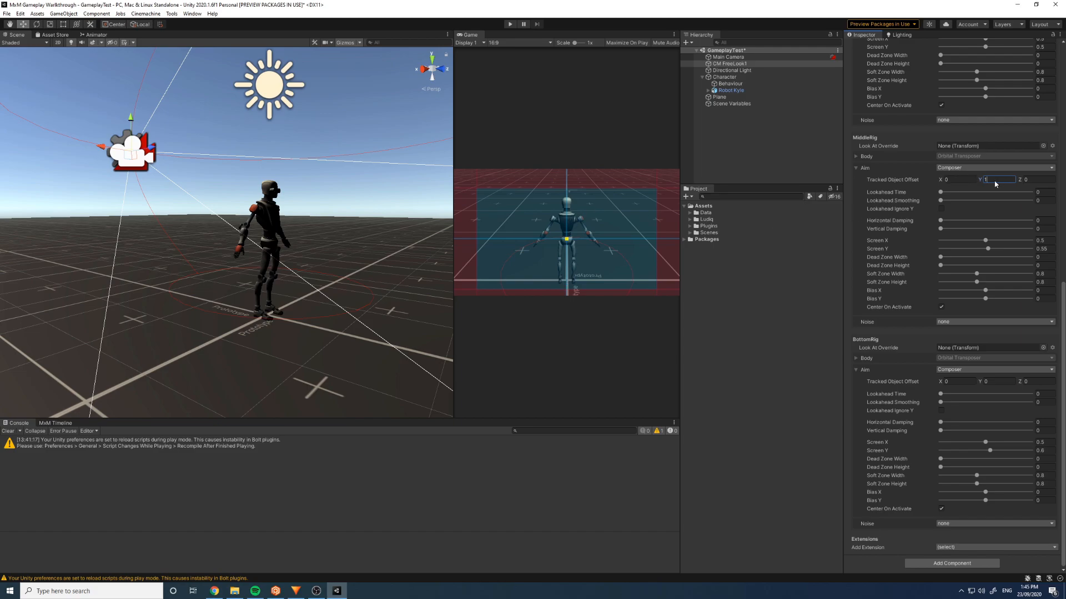
text(.5)
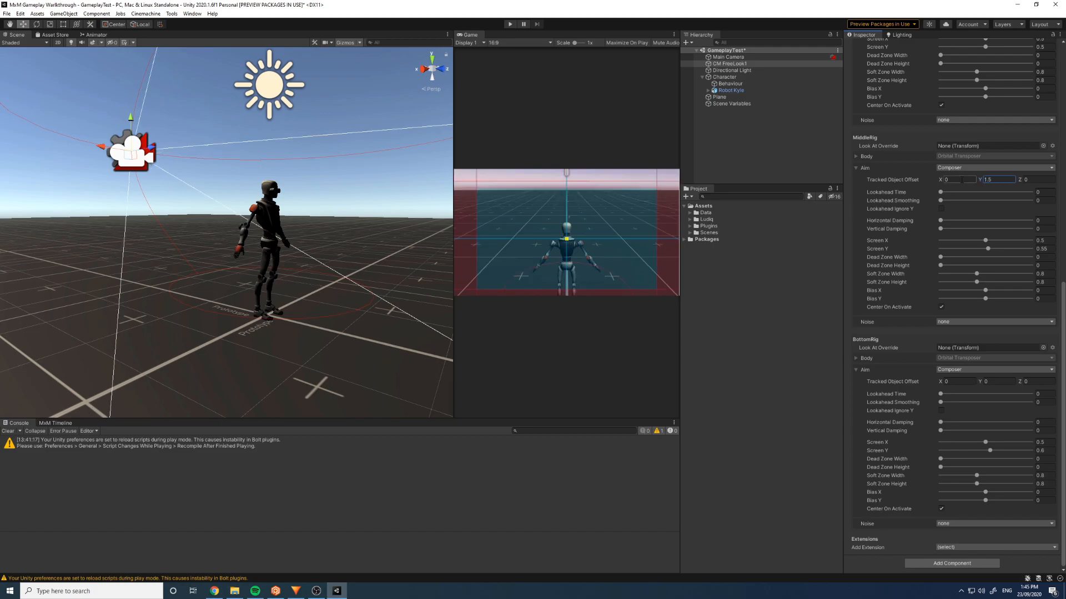
key(BackSpace)
text(4)
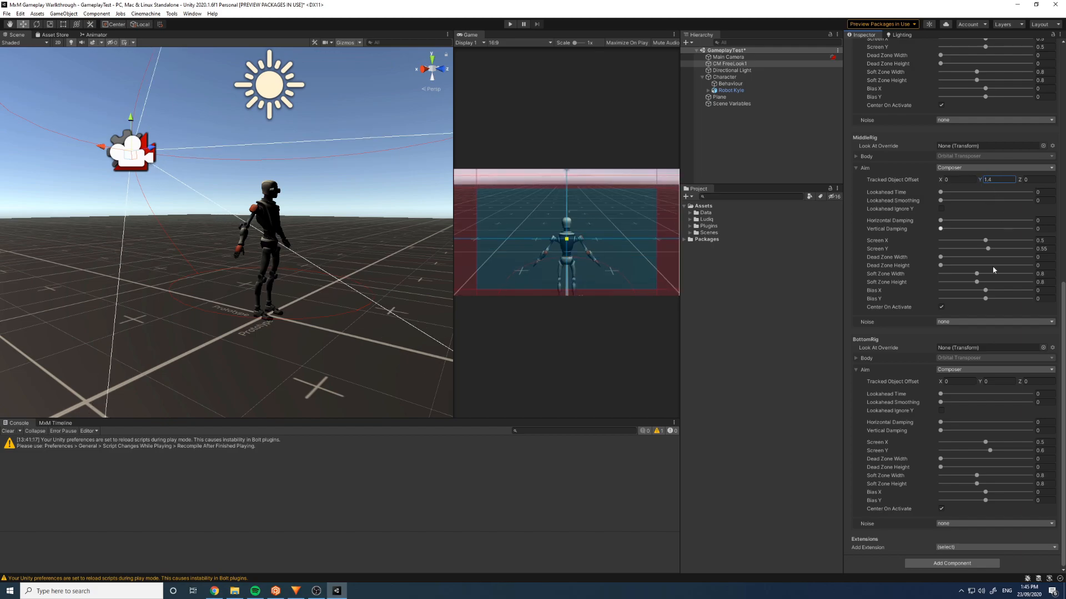
- Set the Aim Tracked Object Offset Y to 1.4 for the BottomRig and the TopRig
click(1001, 382)
text(1.4)
scroll(973, 414, up, 10)
click(998, 278)
text(1)
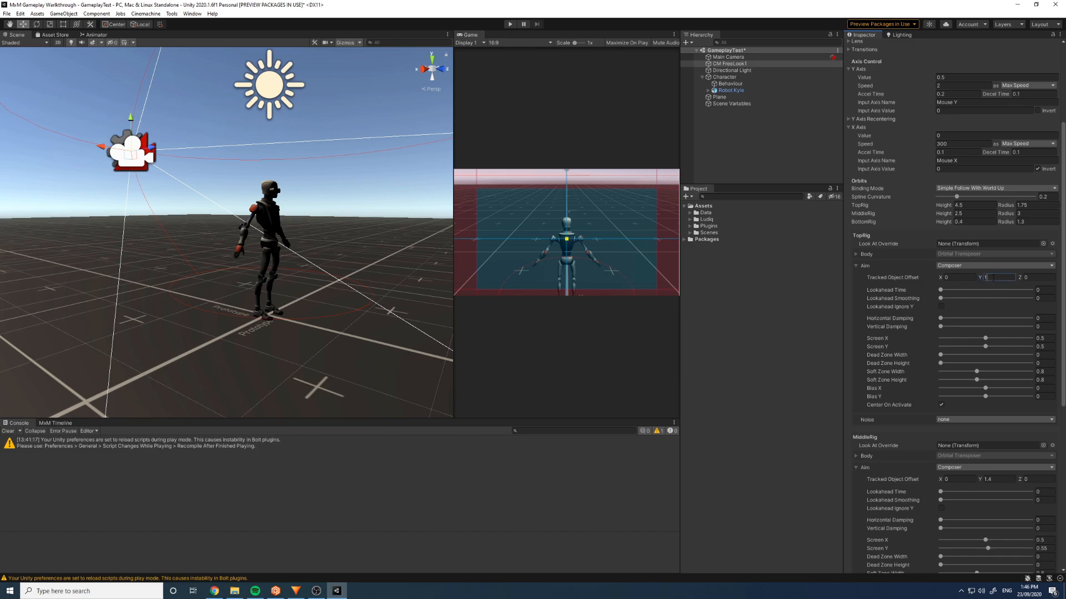
text(.4)
- Set the FreeLook camera's MiddleRig orbit radius to 6, widening the Game view to judge the framing
click(1022, 204)
click(1036, 213)
text(4)
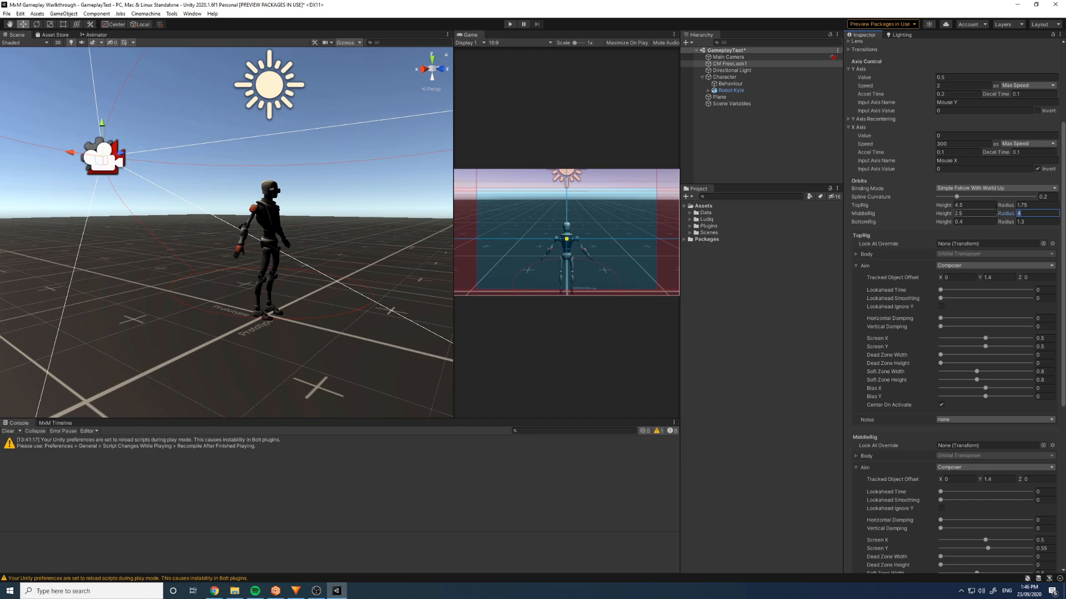
key(BackSpace)
text(5)
drag(453, 263, 297, 263)
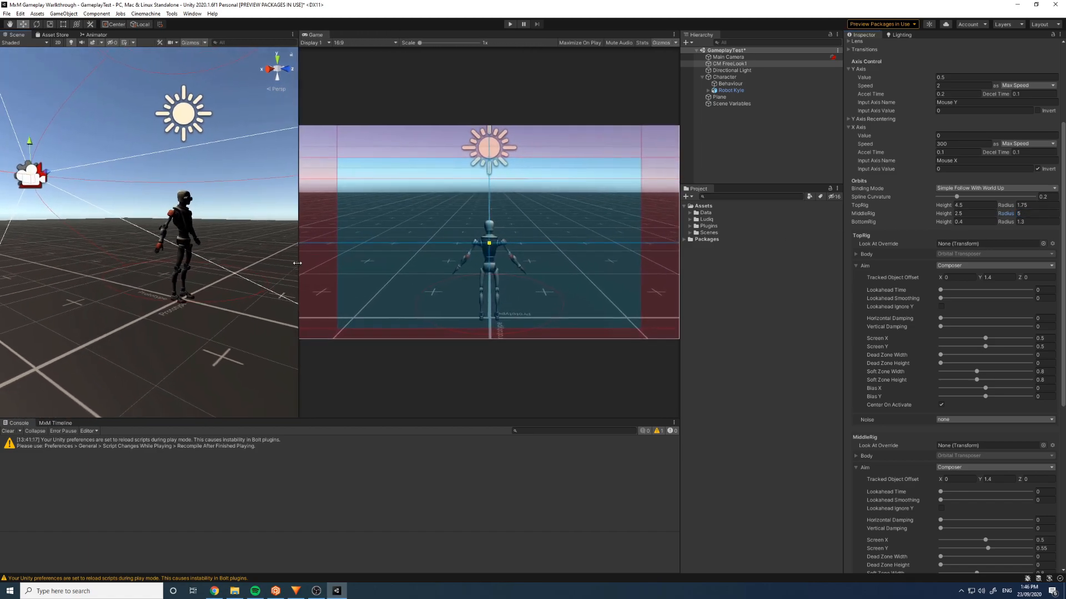
click(1020, 214)
text(7)
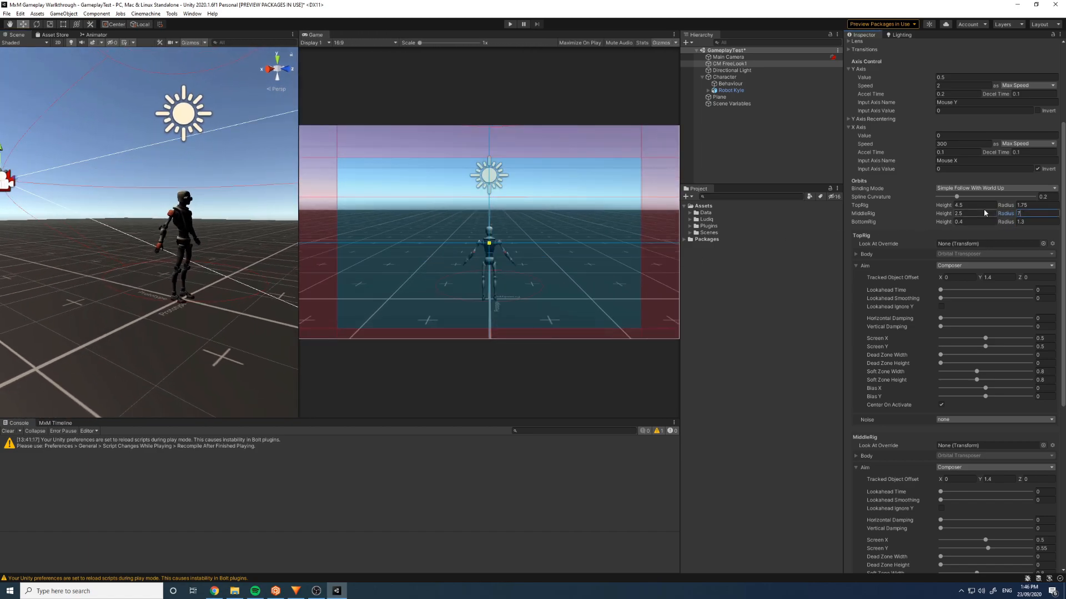
key(BackSpace)
text(6)
- Set the BottomRig and TopRig orbit radii to 2, and collapse the rigs' Aim settings
click(1027, 222)
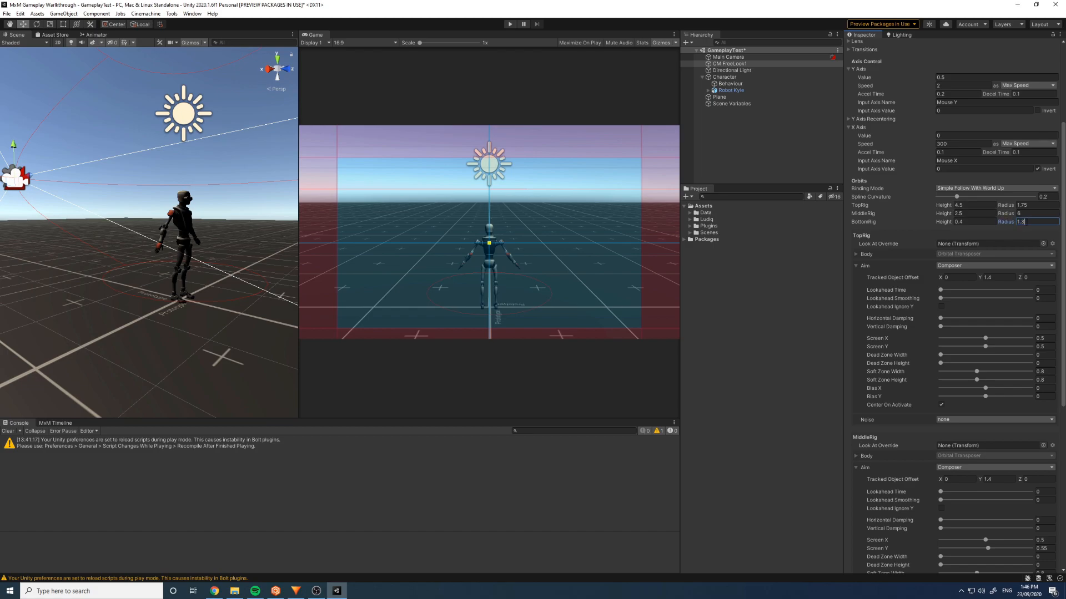
text(2)
click(1027, 205)
text(2)
click(968, 214)
scroll(888, 289, down, 3)
click(854, 191)
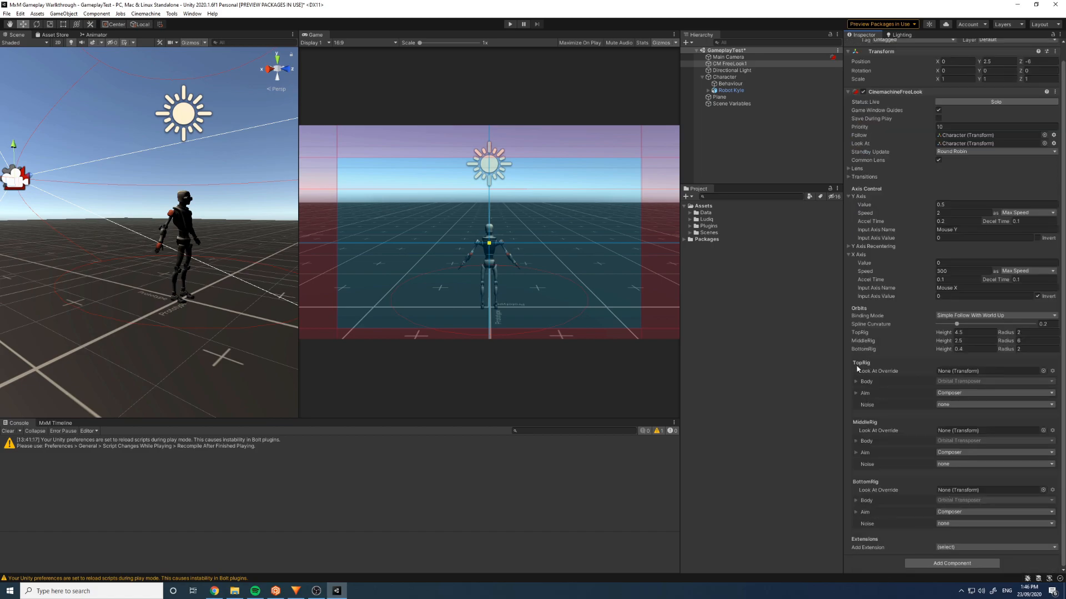
- Set the FreeLook camera's orbit Binding Mode to World Space and widen the Scene view slightly
click(990, 316)
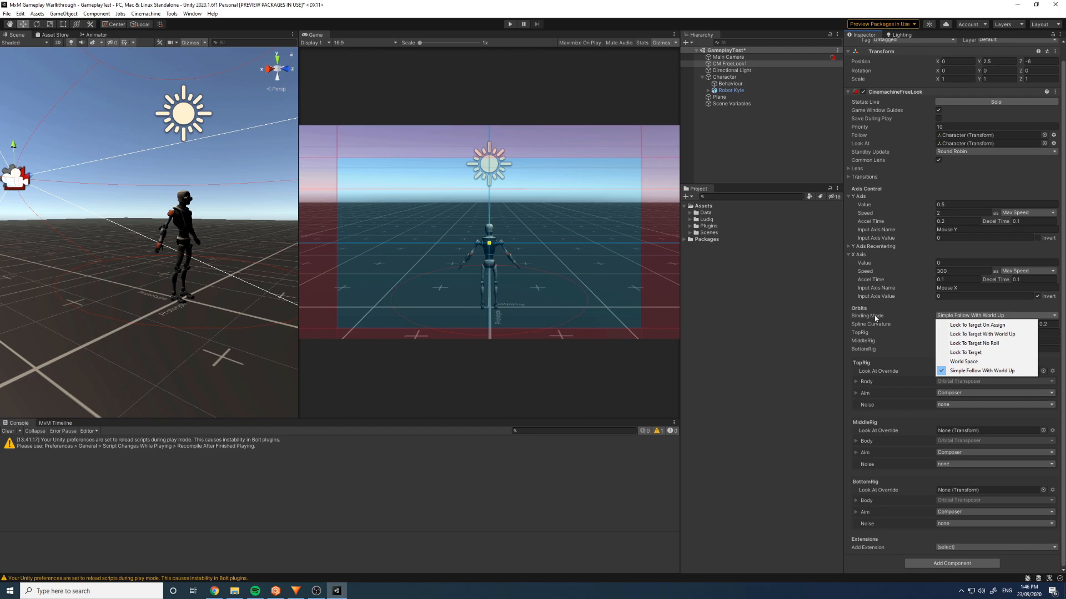
click(976, 362)
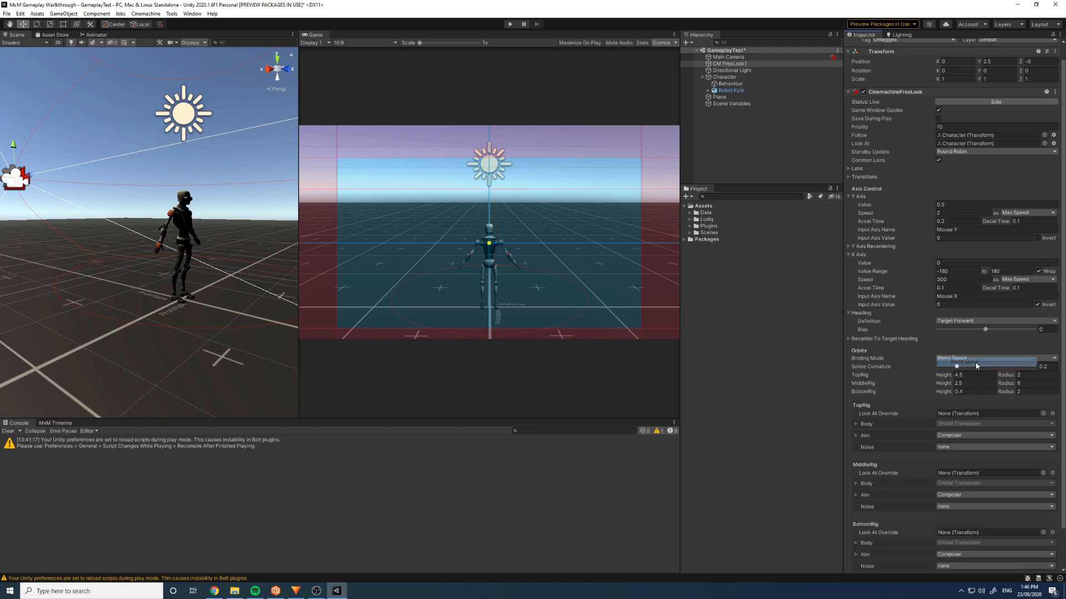
drag(297, 165, 373, 170)
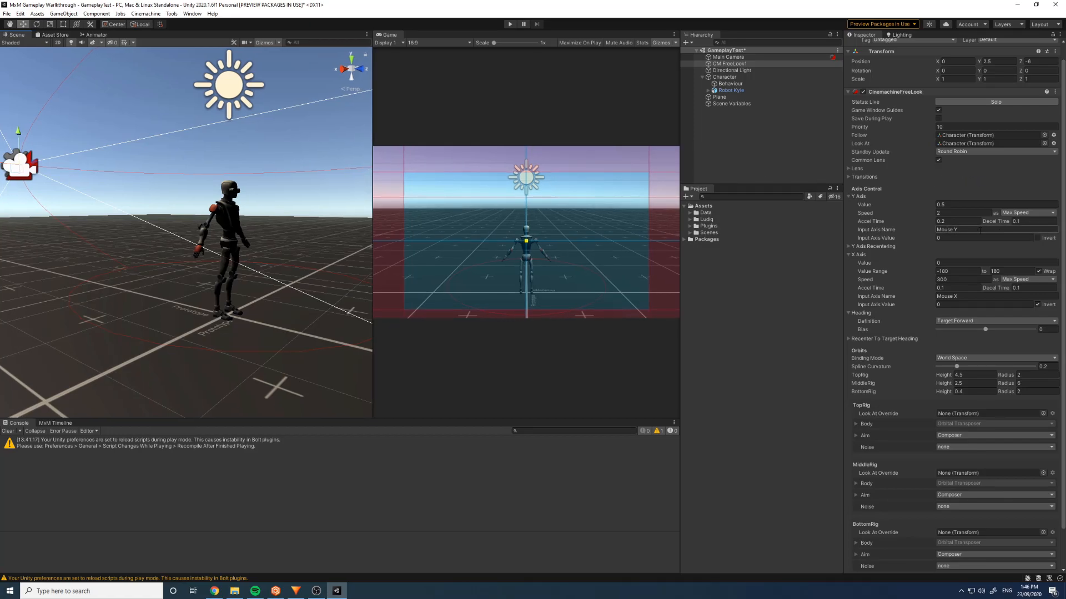
- Start play mode, dock the Game view beside the Scene view, and enlarge it by narrowing the Inspector and Hierarchy
click(509, 24)
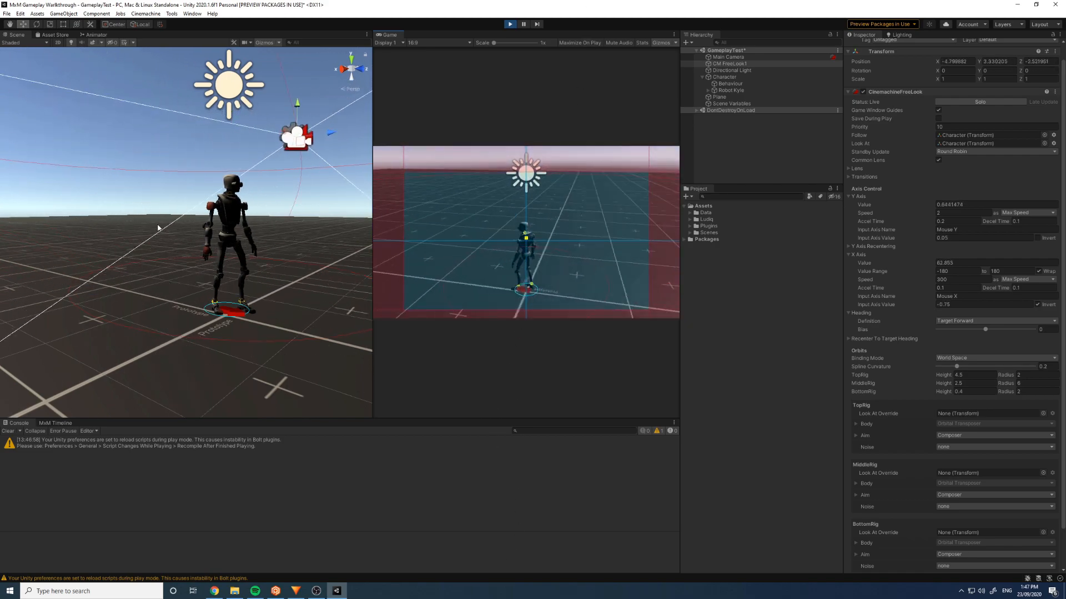
drag(389, 35, 160, 42)
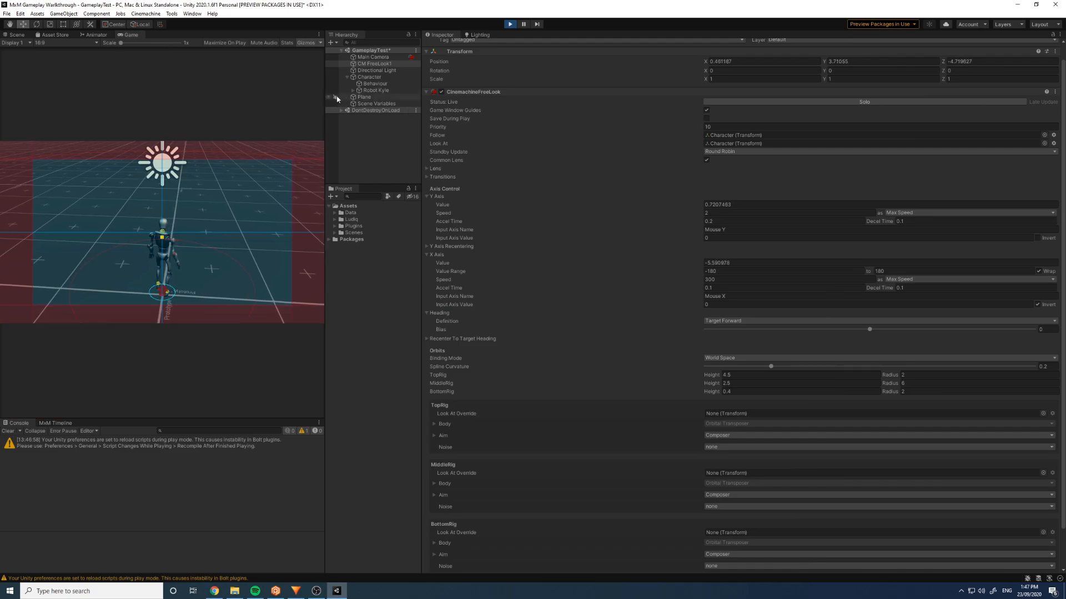
drag(422, 117, 808, 118)
drag(326, 122, 719, 122)
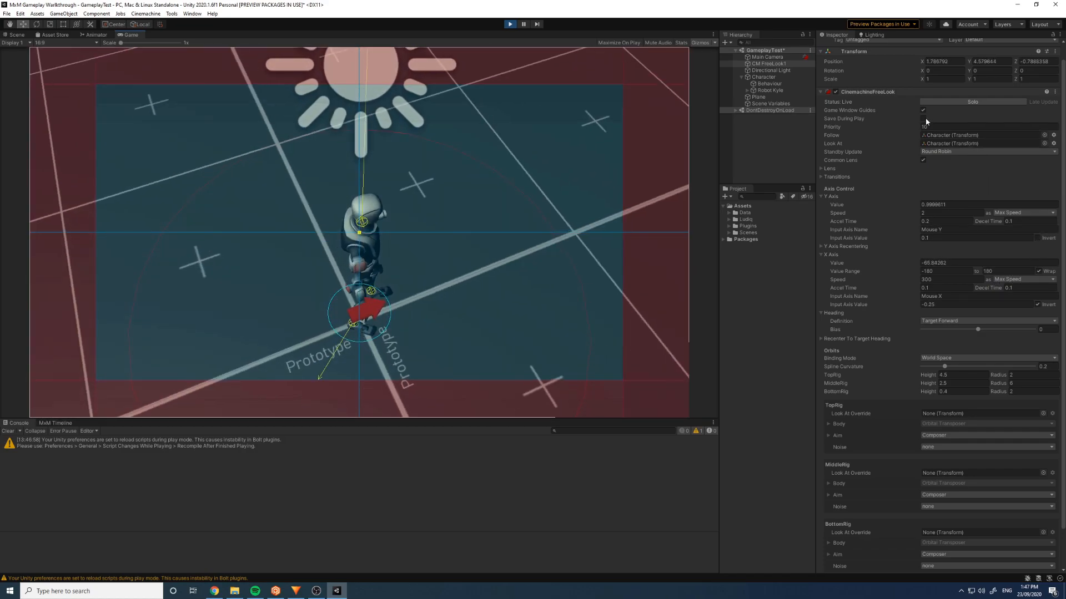
- Exit play mode, enable Invert for the FreeLook camera's Y Axis input, and deselect the camera
click(924, 118)
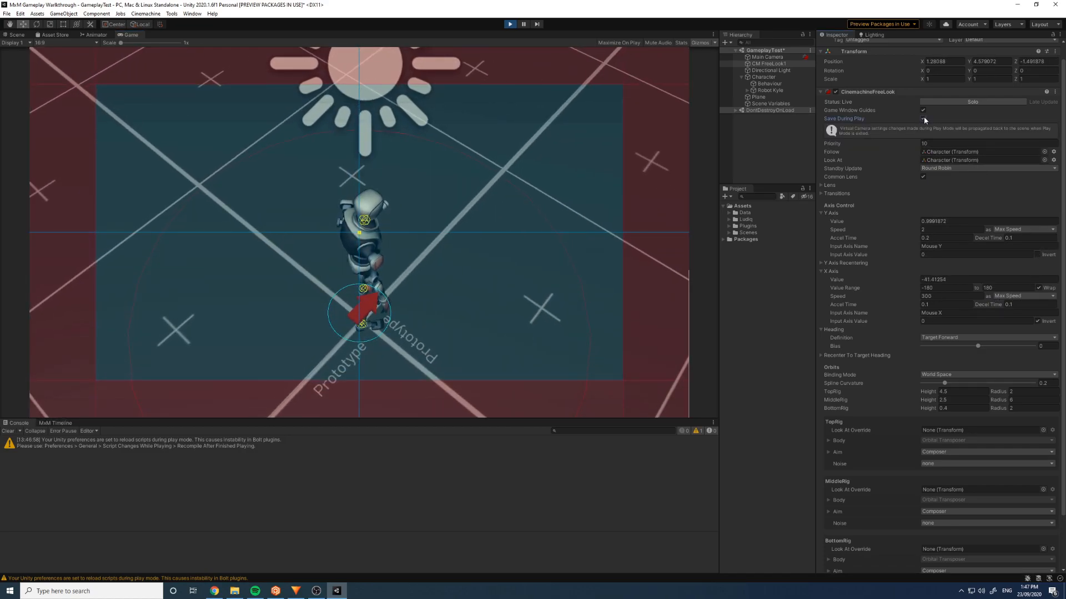
click(924, 118)
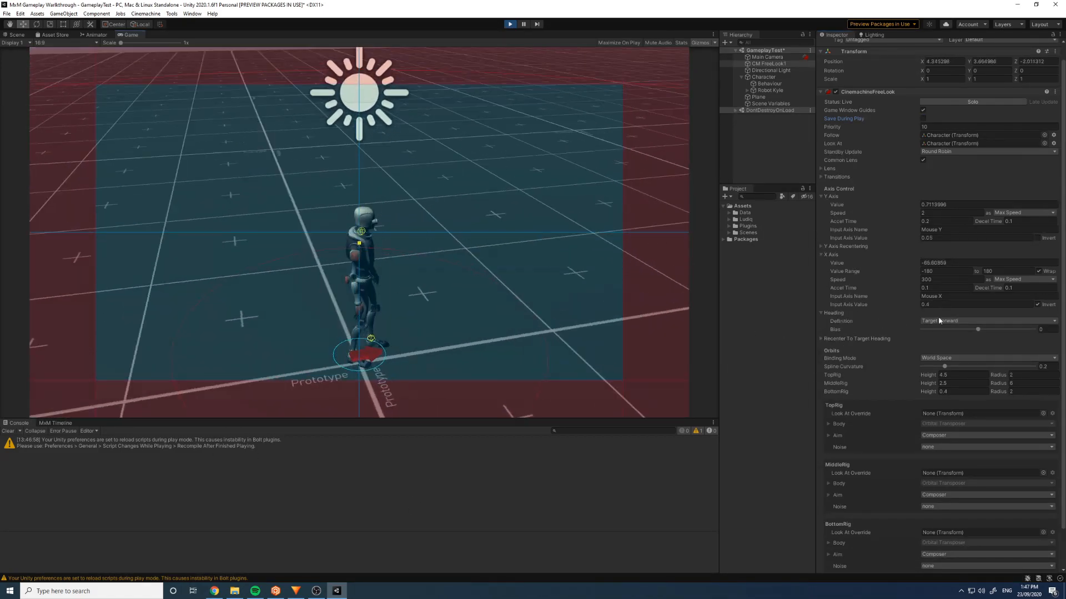
key(ctrl+p)
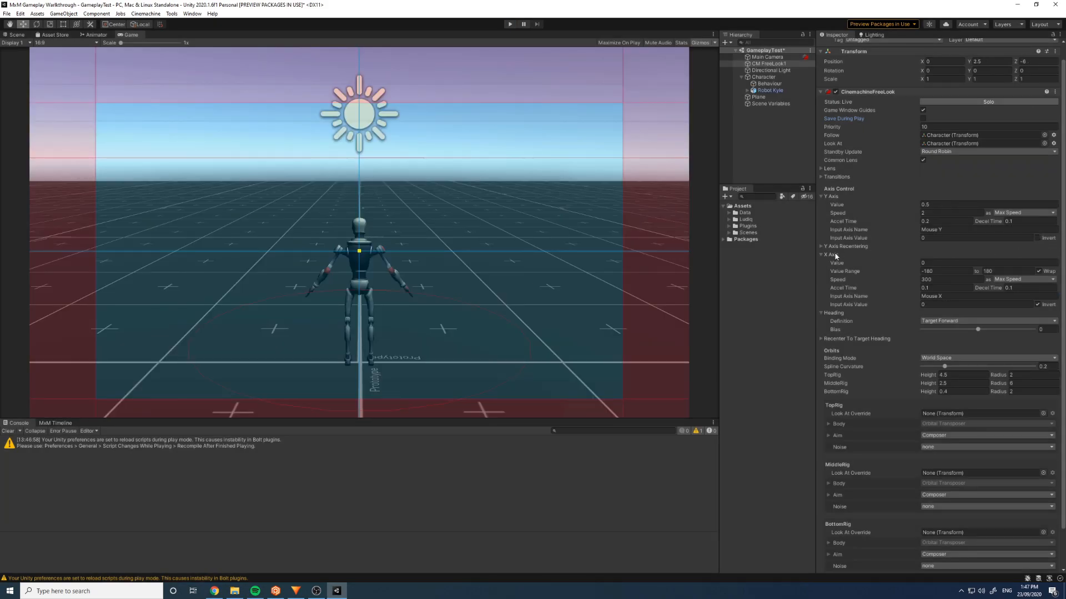
click(1037, 238)
click(768, 152)
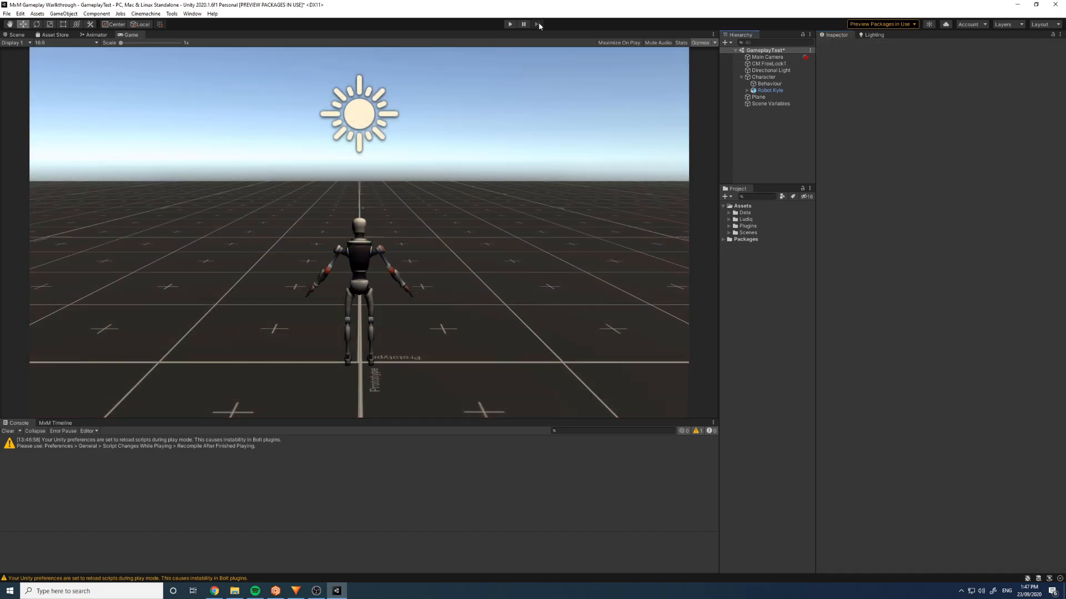
- Hide the Game view gizmos and test the character's movement with the FreeLook camera in play mode
click(700, 42)
click(510, 24)
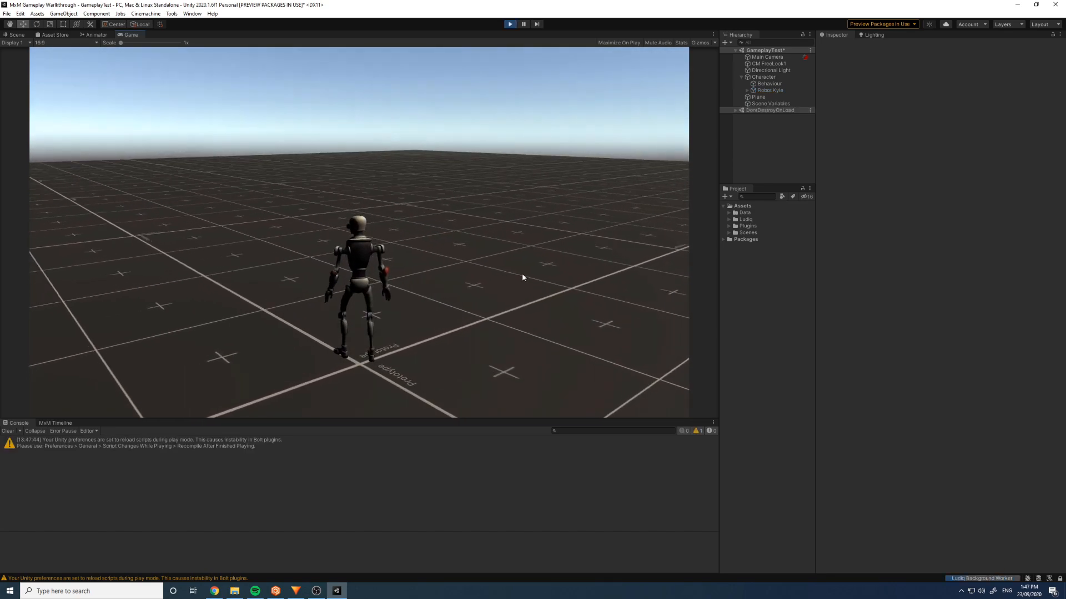
key(w)
key(d)
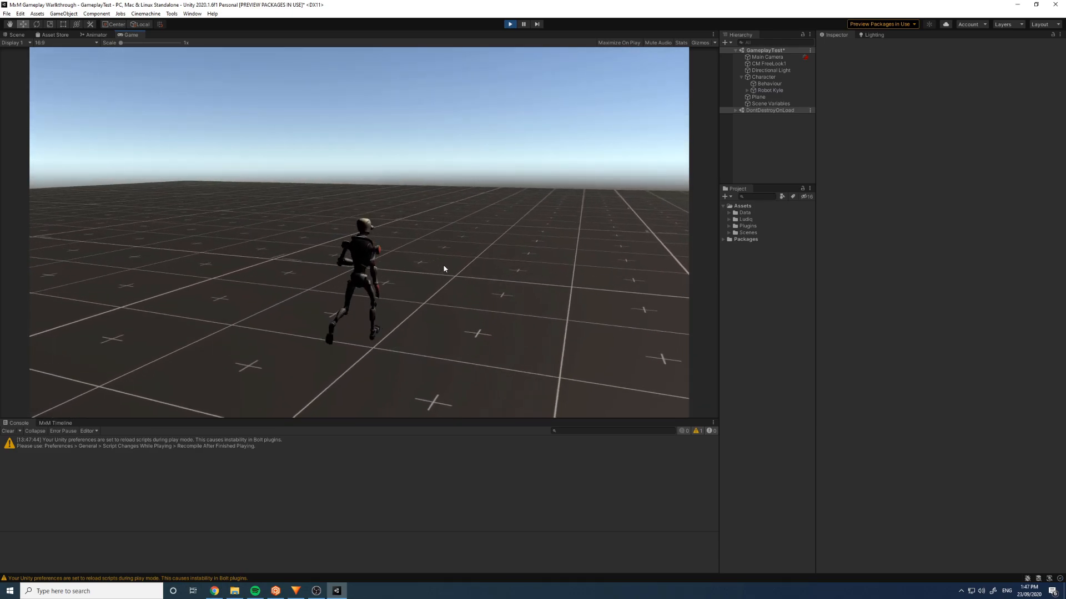
key(s)
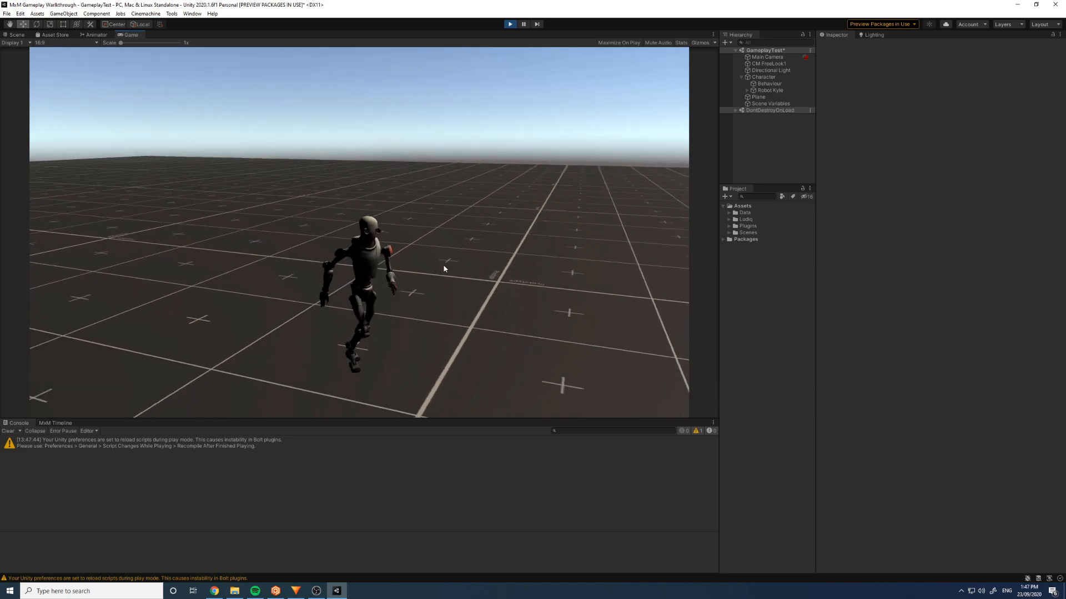
key(a)
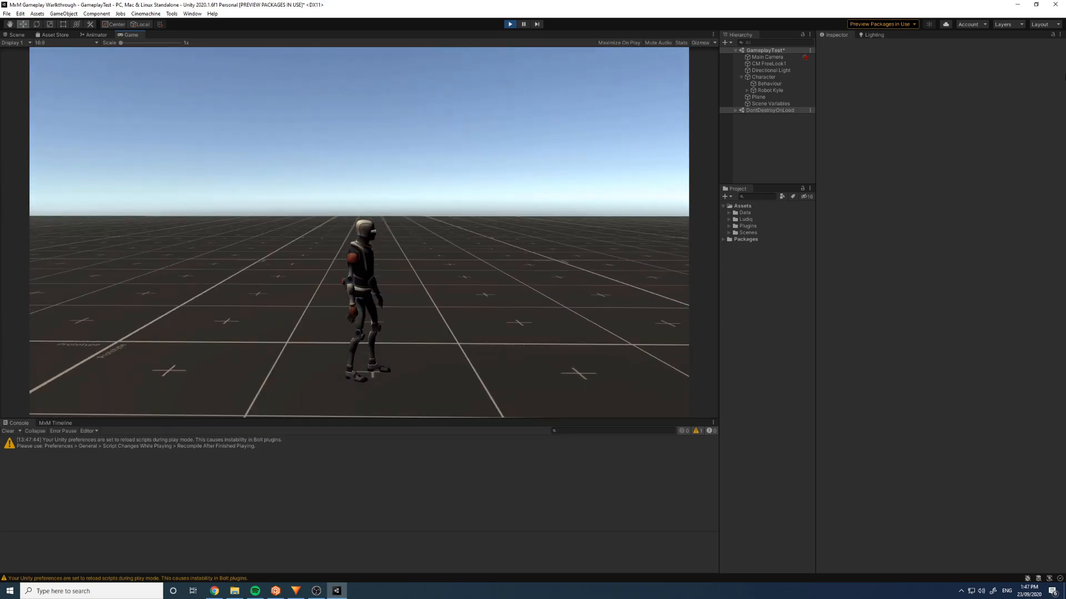
click(509, 24)
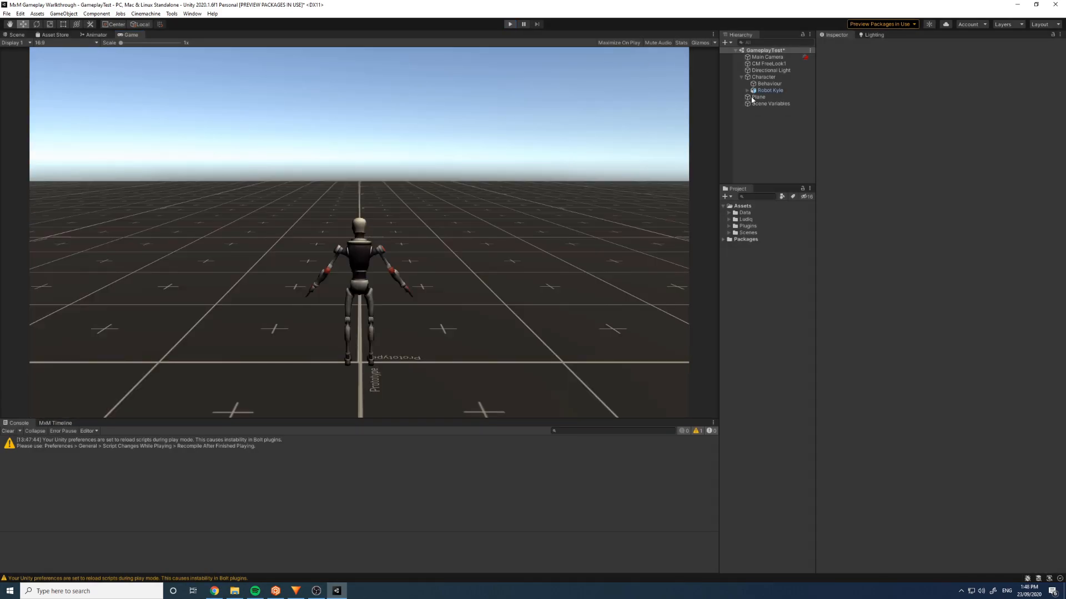
- Assign the Main Camera as the Cam Transform of Robot Kyle's MxM Trajectory Generator
click(769, 84)
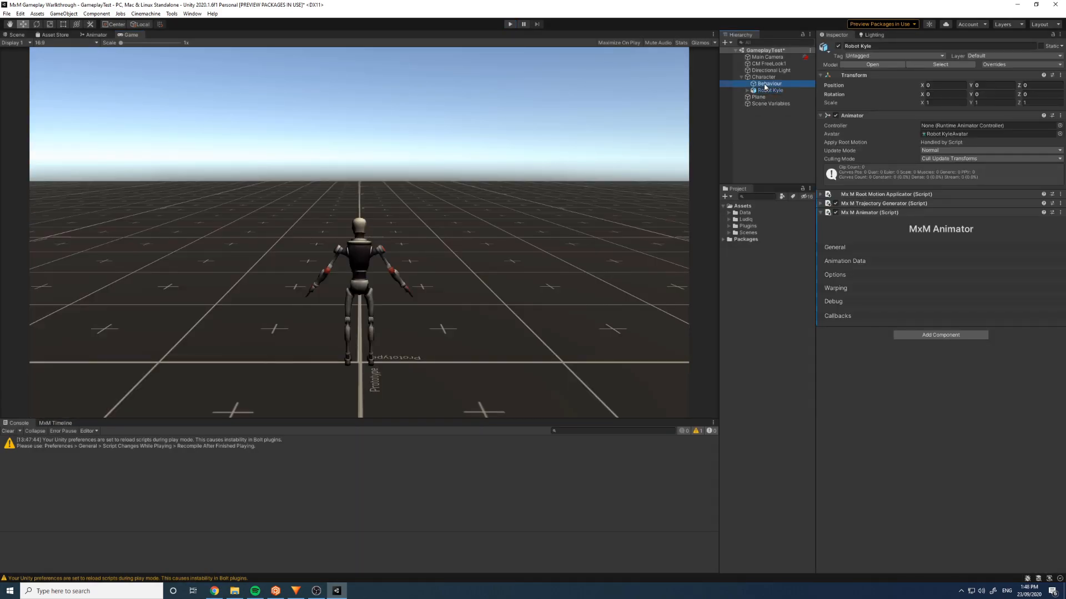
click(769, 77)
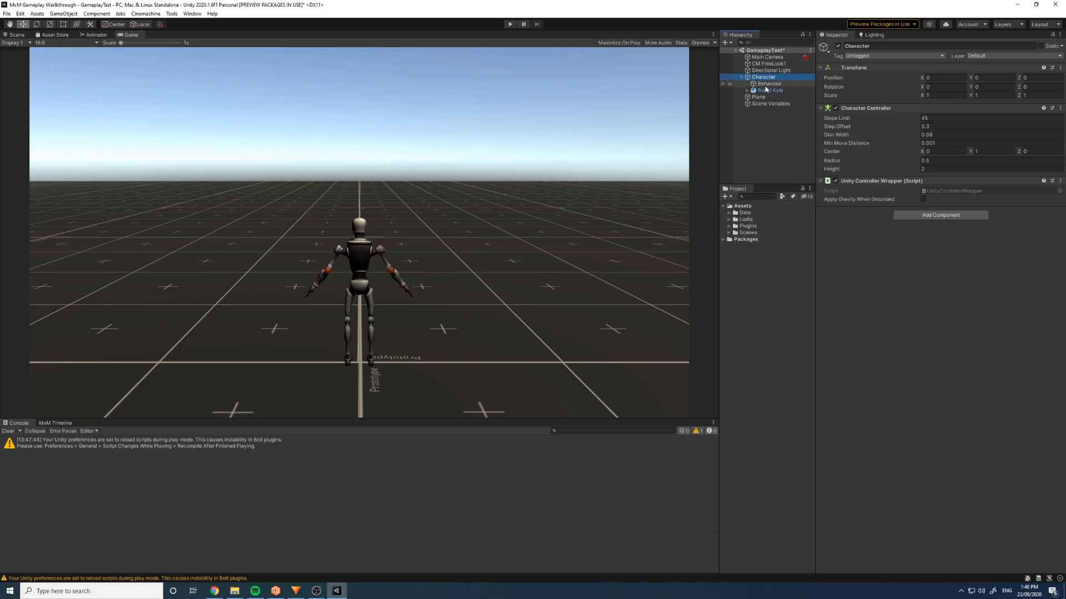
click(768, 90)
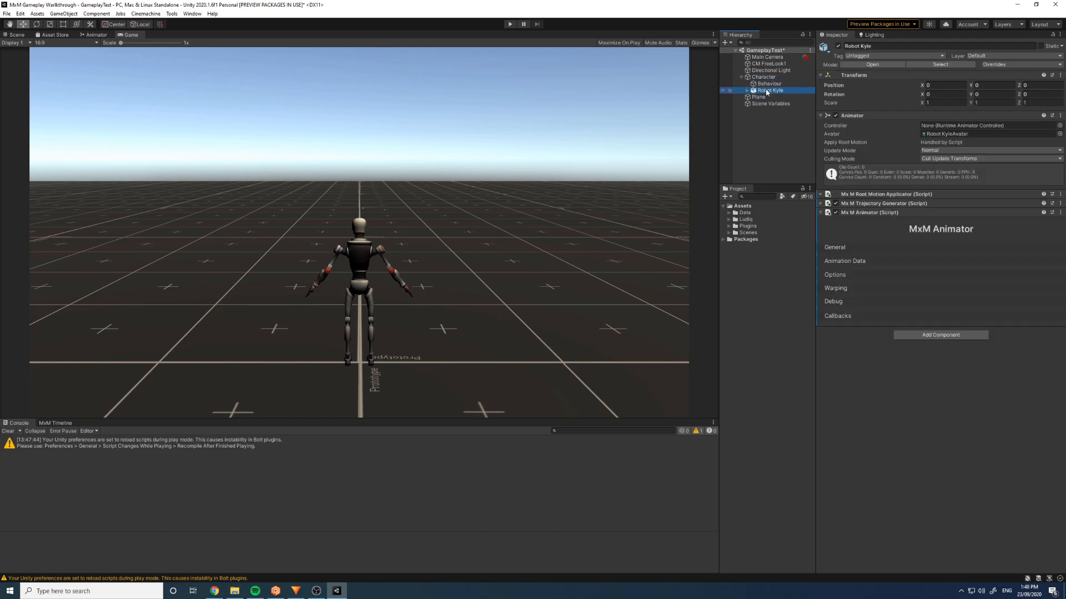
click(821, 213)
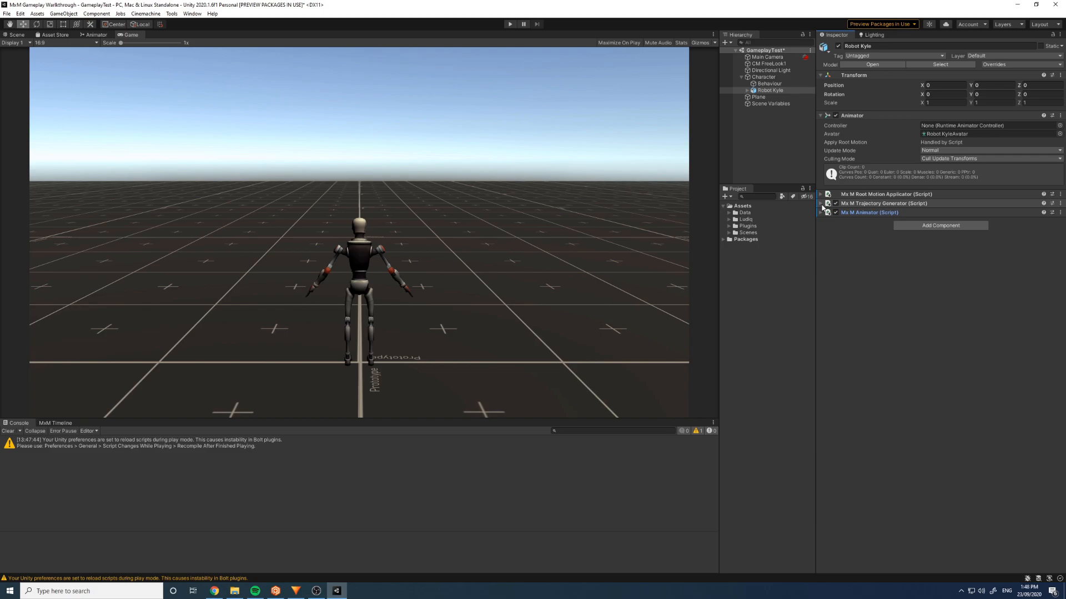
click(820, 204)
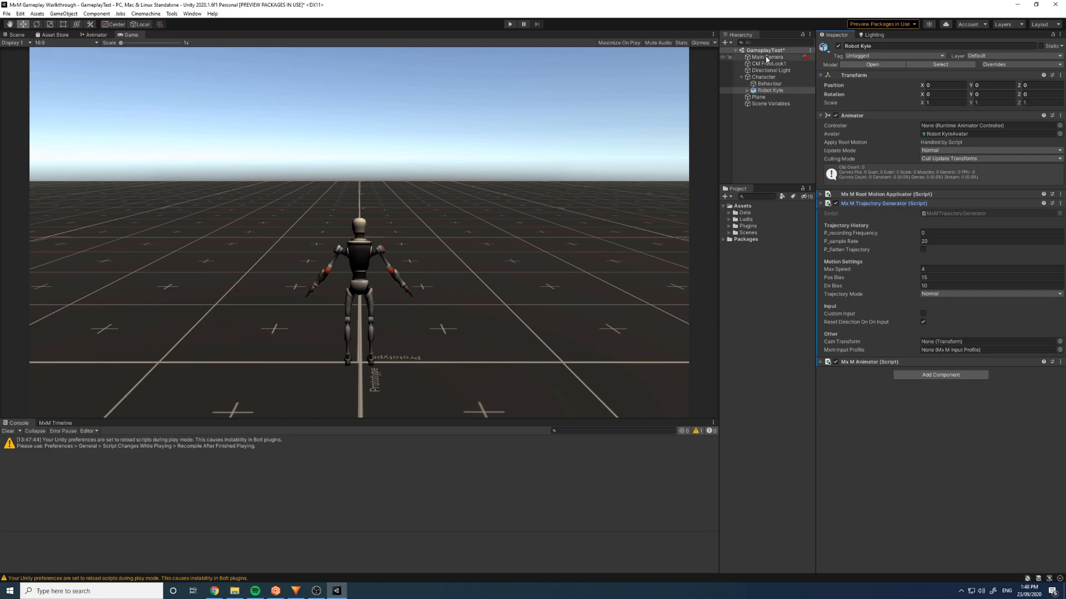
drag(959, 333, 960, 343)
- Play the scene with Game view gizmos turned on and select the Character to display its controller capsule
click(509, 24)
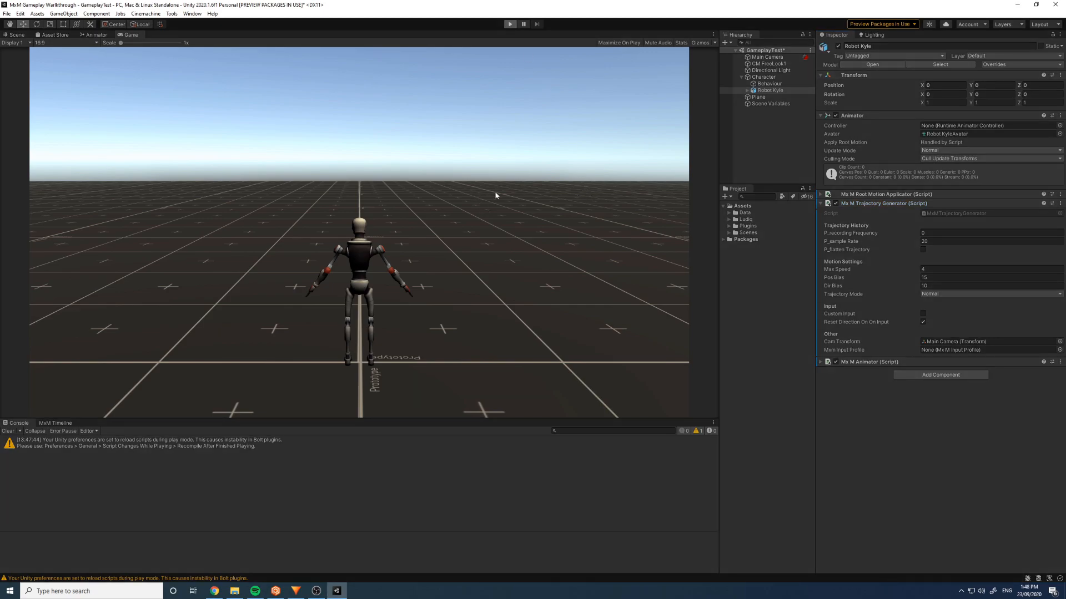
click(700, 43)
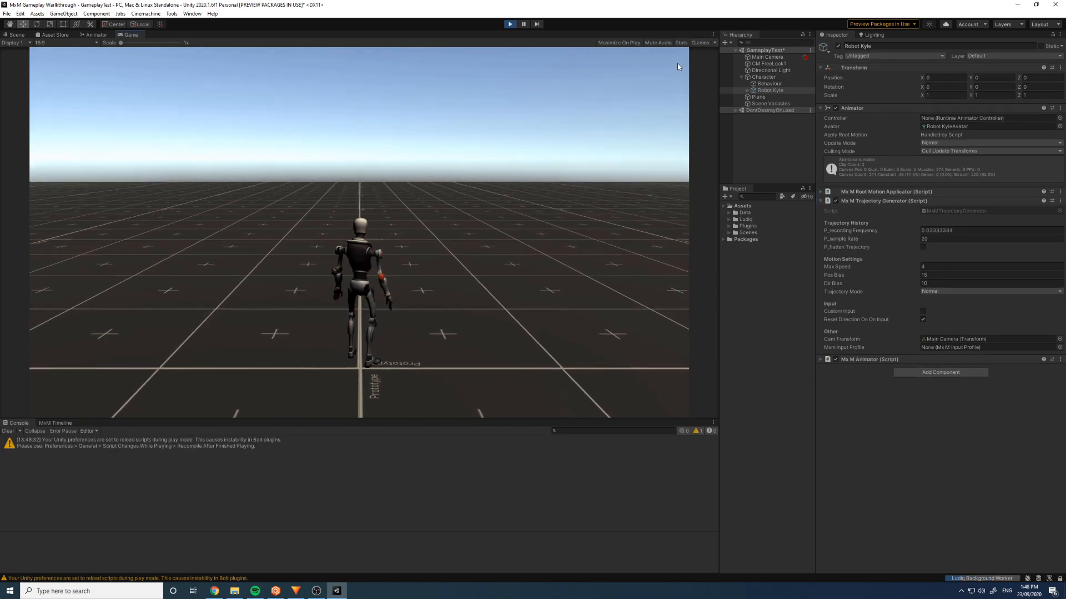
click(701, 43)
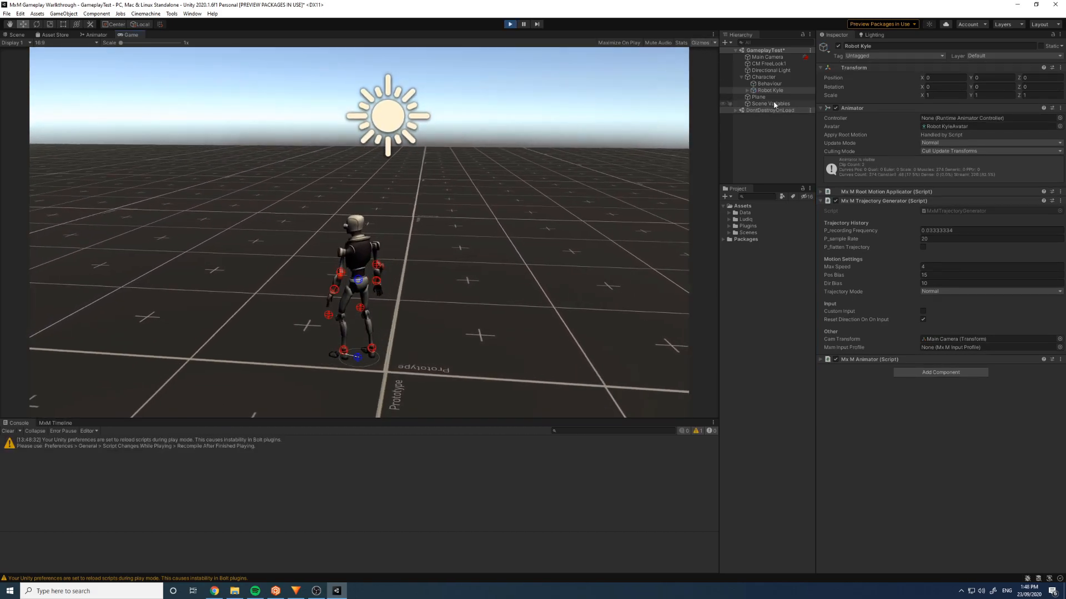
click(768, 78)
click(576, 169)
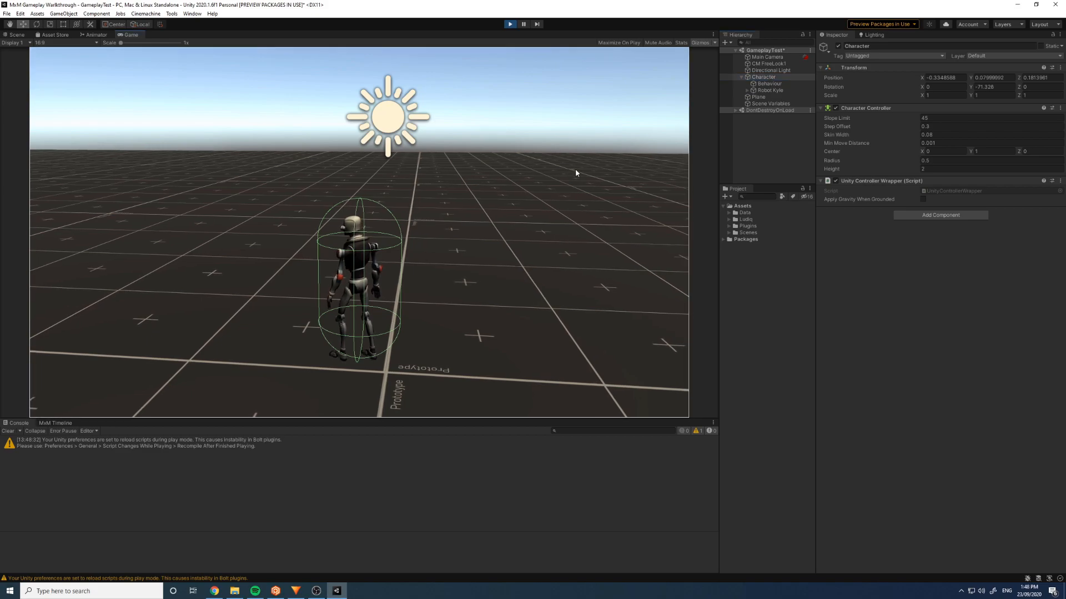
- Run the character in different directions while rotating the camera to test camera-relative movement, and exit play mode
key(w)
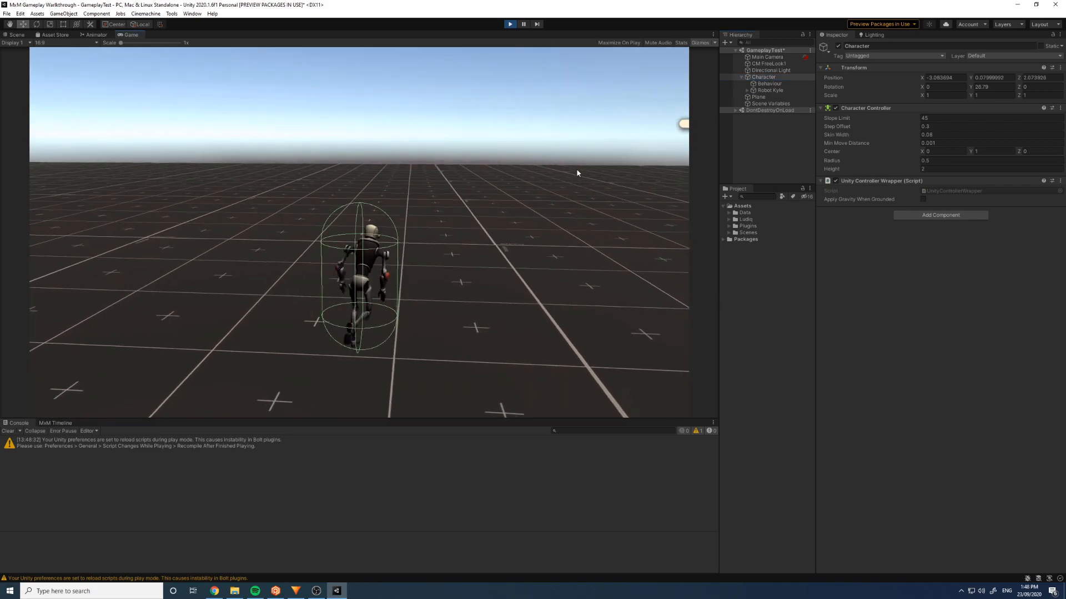
key(s)
key(w)
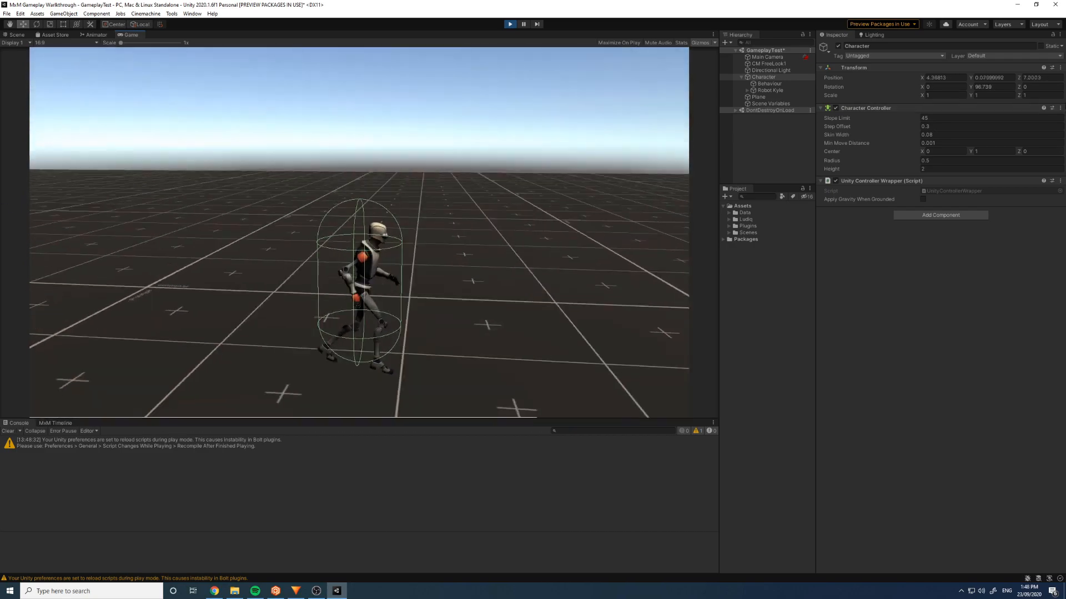
key(w)
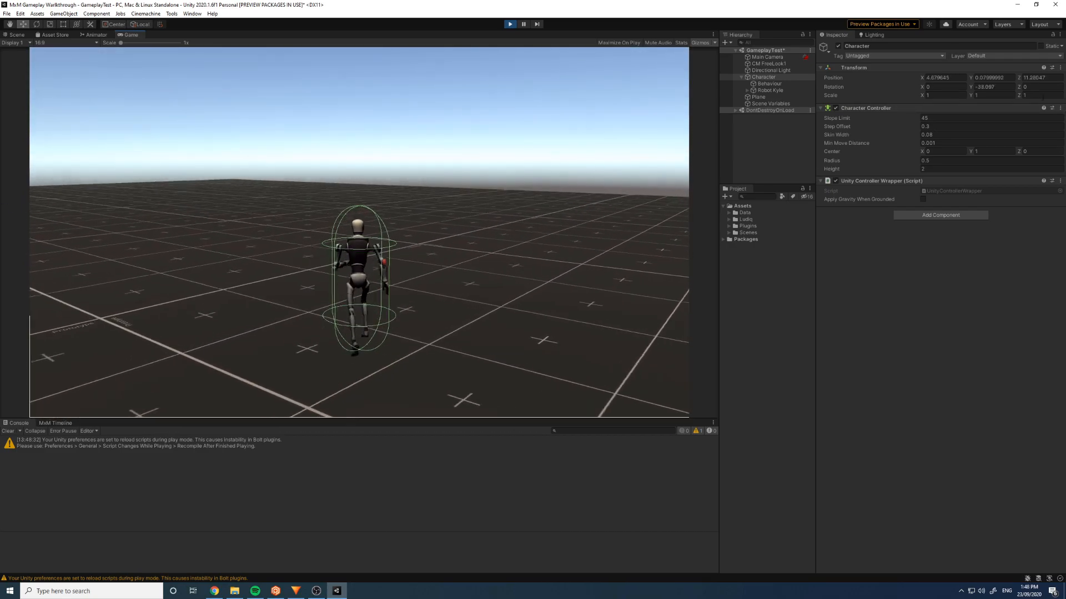
key(w)
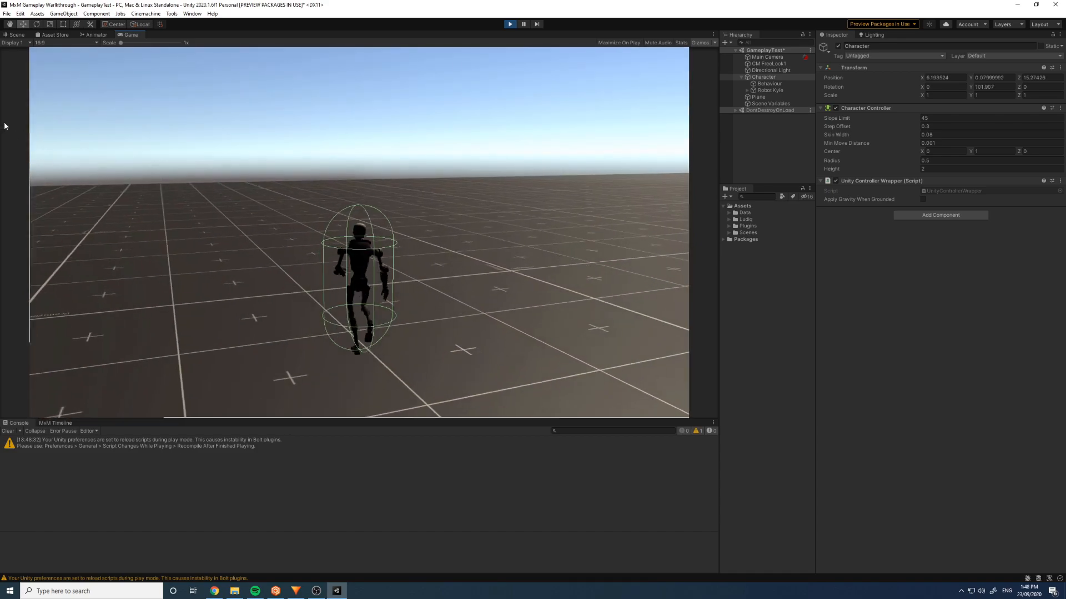
key(w)
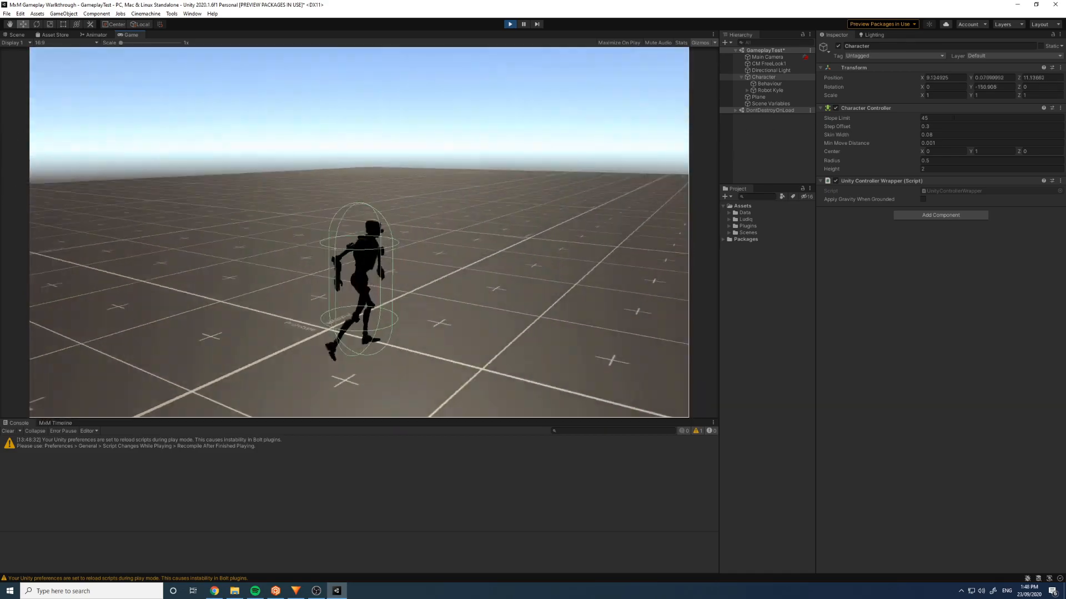
key(w)
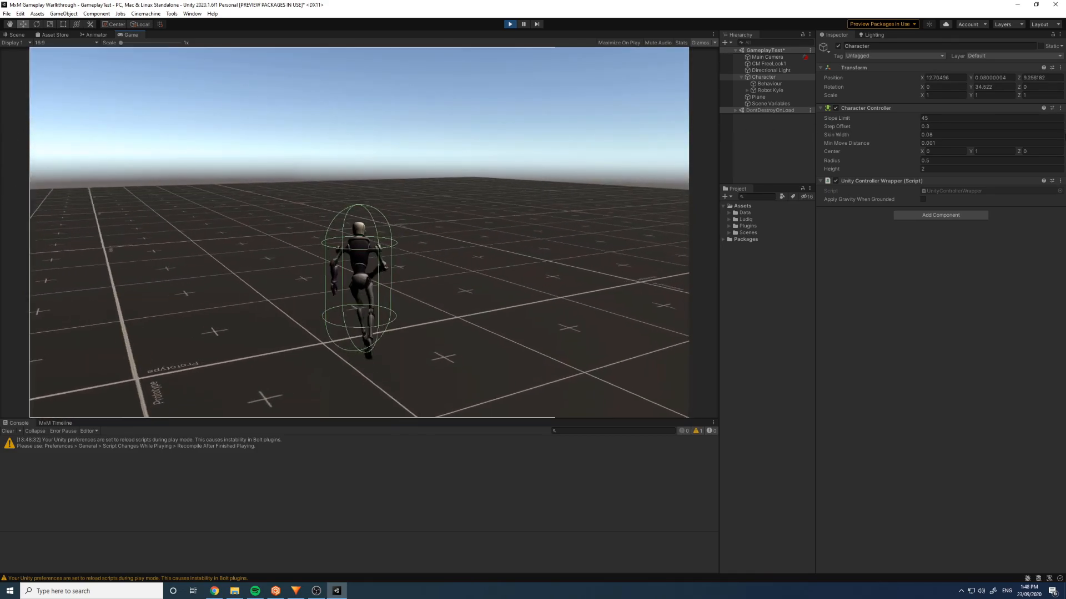
key(w)
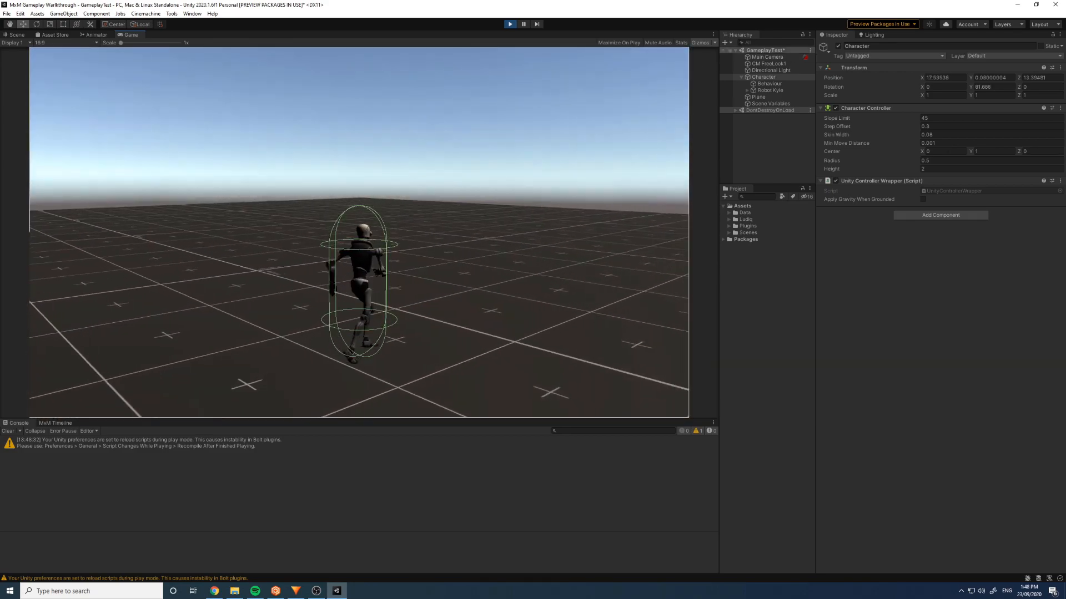
click(510, 25)
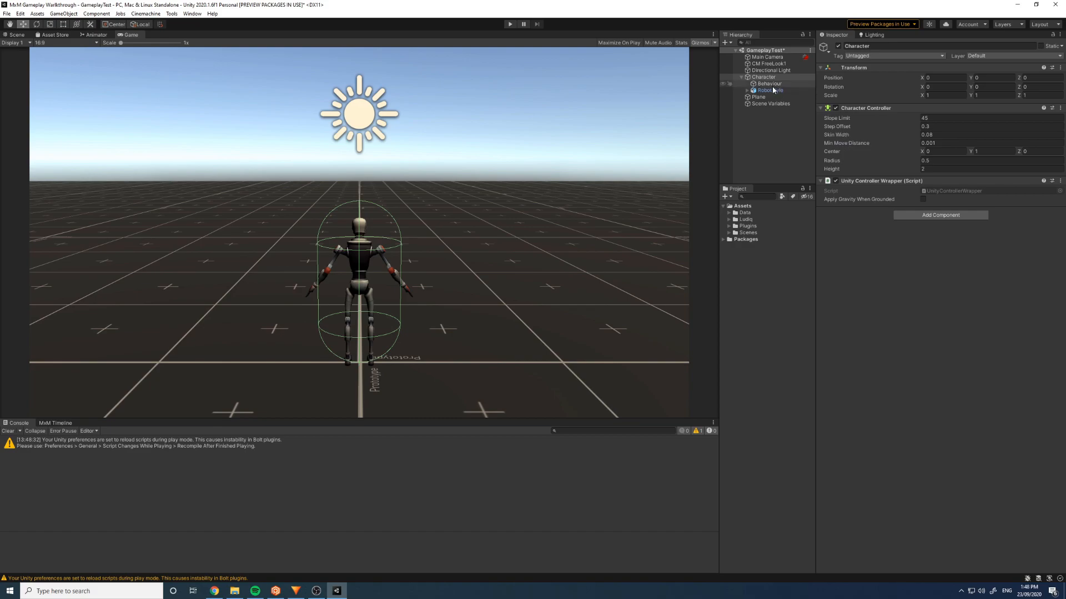
- Examine the Behaviour object's variables and State Machine, the PlayerCharacterLogic macro it references, and Robot Kyle's components
click(772, 84)
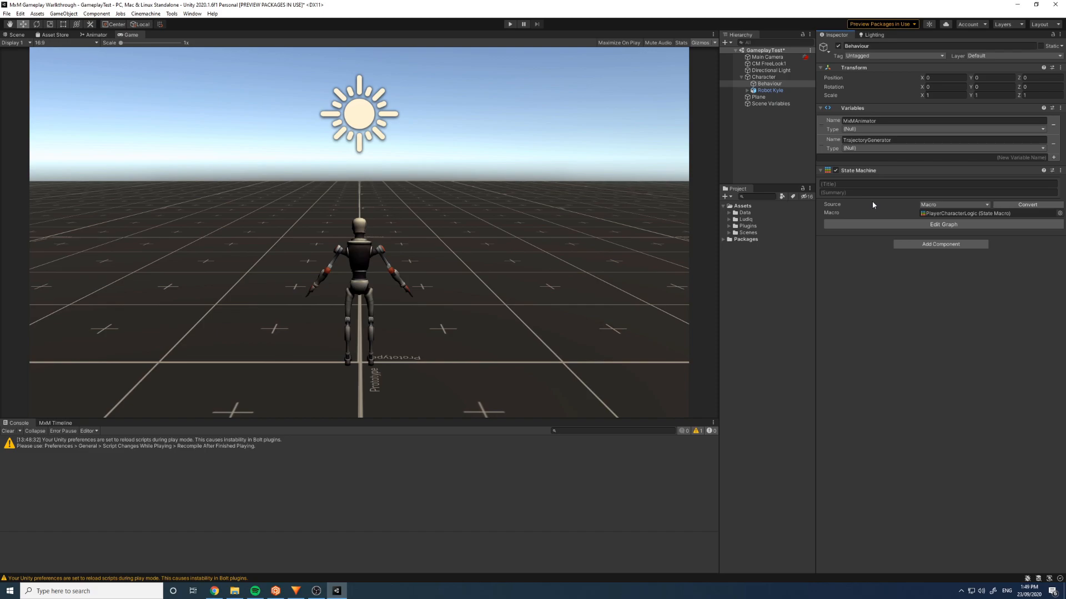
double_click(957, 213)
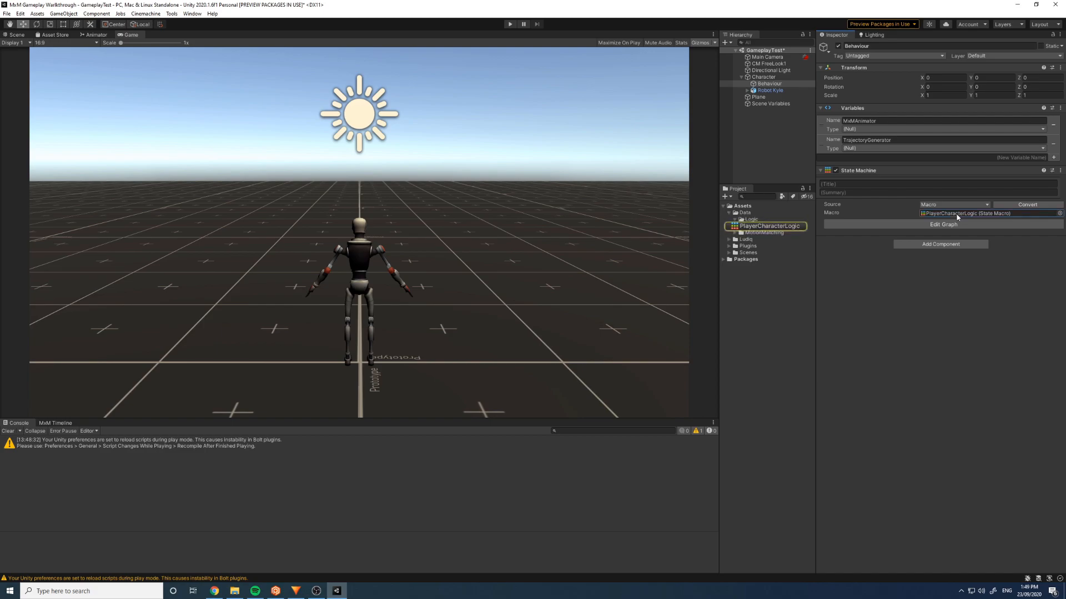
click(772, 226)
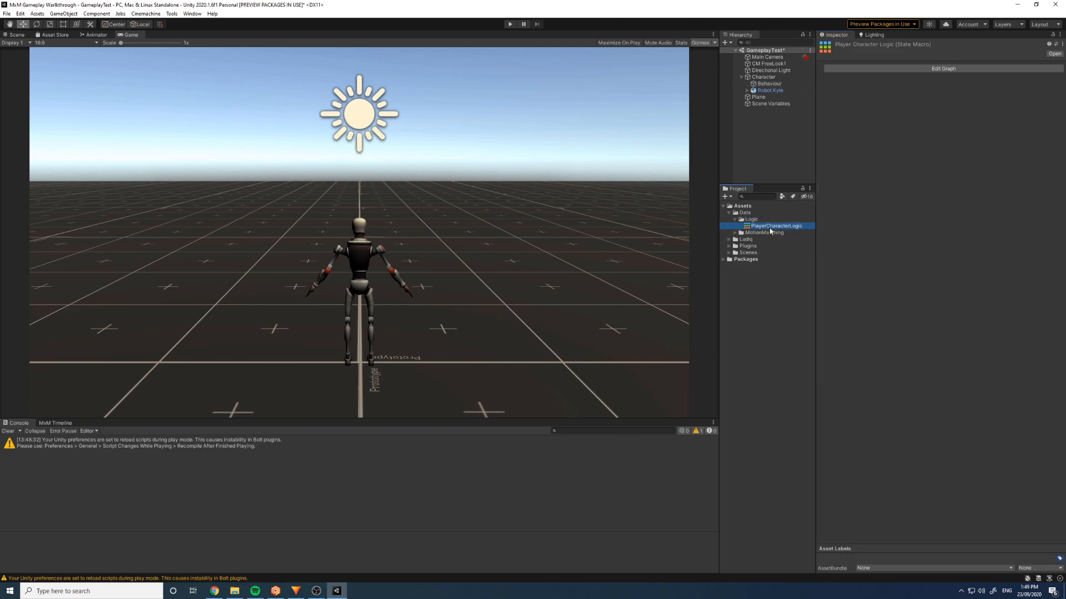
click(771, 91)
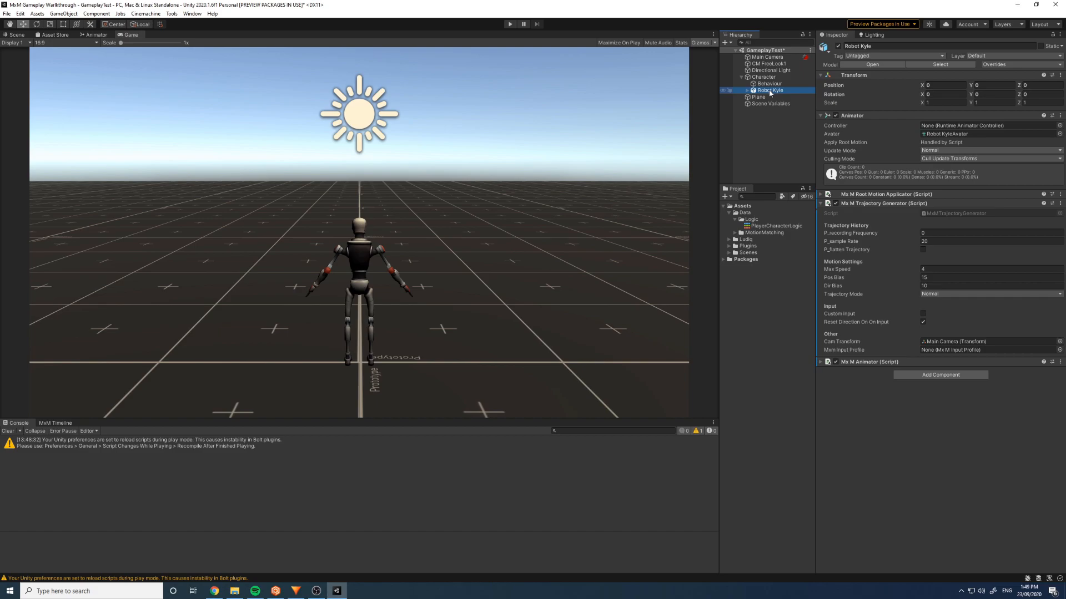
click(770, 227)
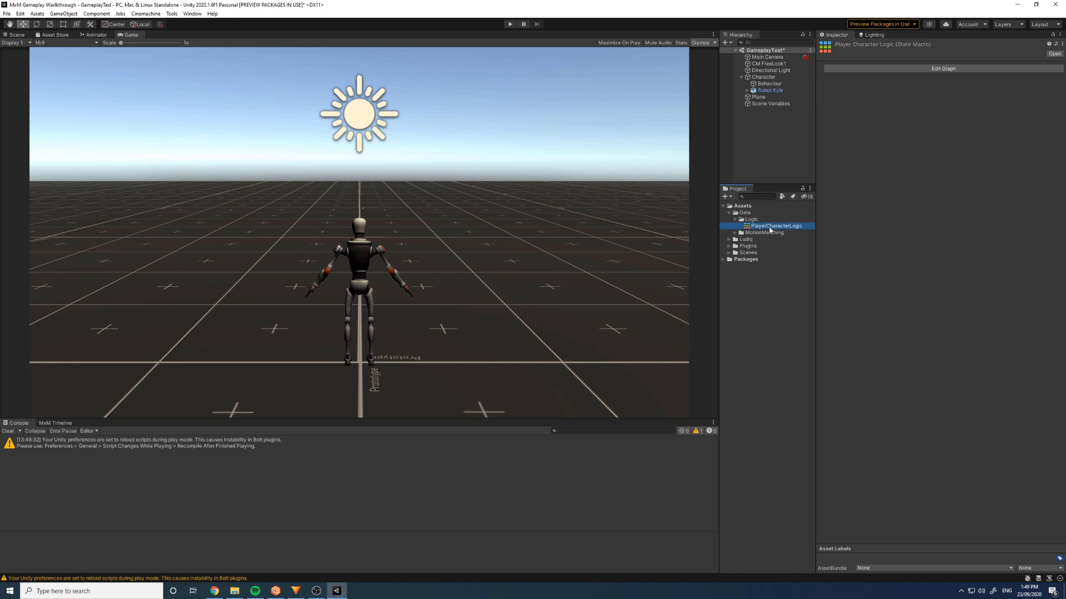
click(770, 91)
click(771, 84)
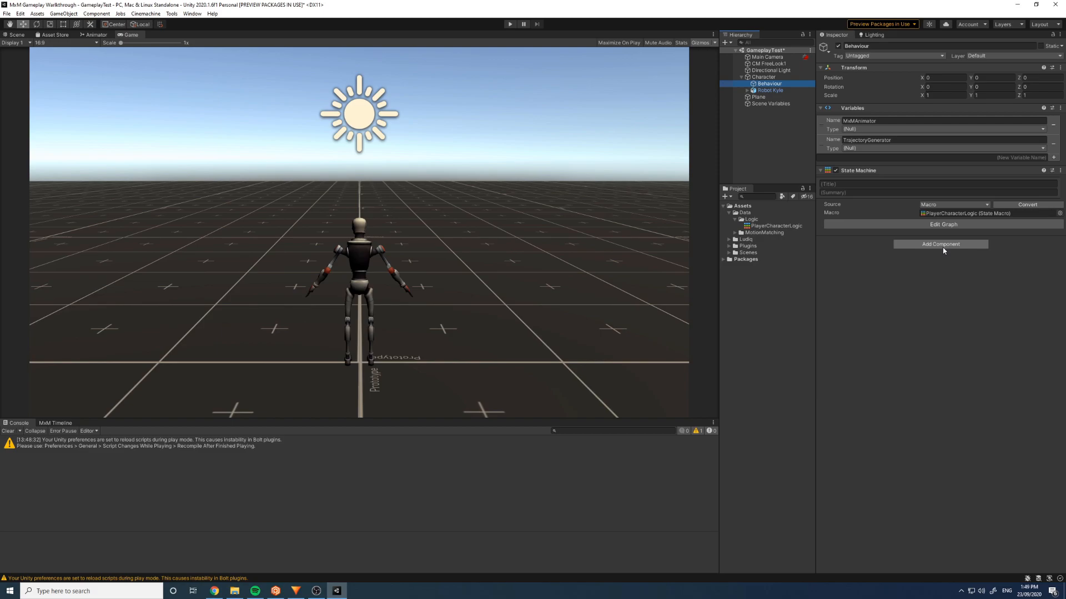
- Create a C# script named PlayerLogic in the Assets folder
right_click(744, 207)
mouse_move(786, 217)
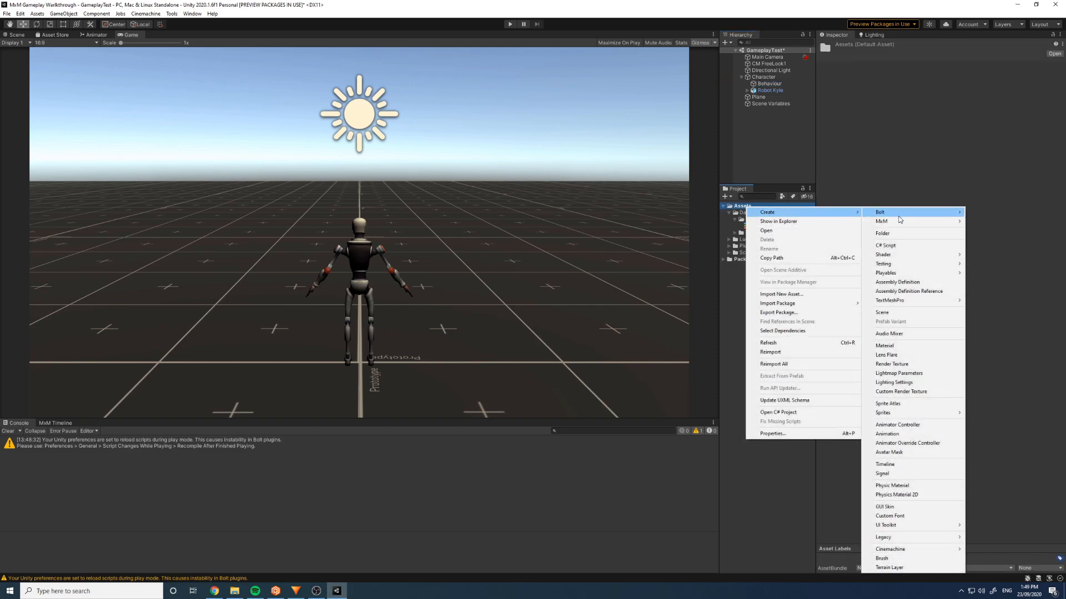
click(896, 245)
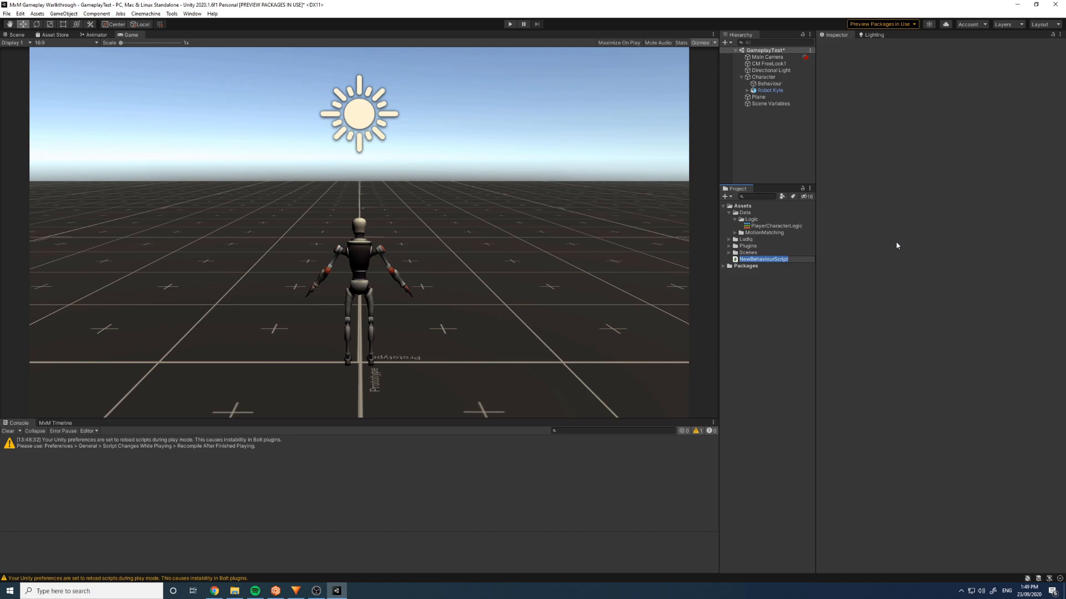
text(PlayerLogic)
key(Return)
click(777, 301)
- Create a Scripts folder in Assets and move the PlayerLogic script into it
right_click(746, 206)
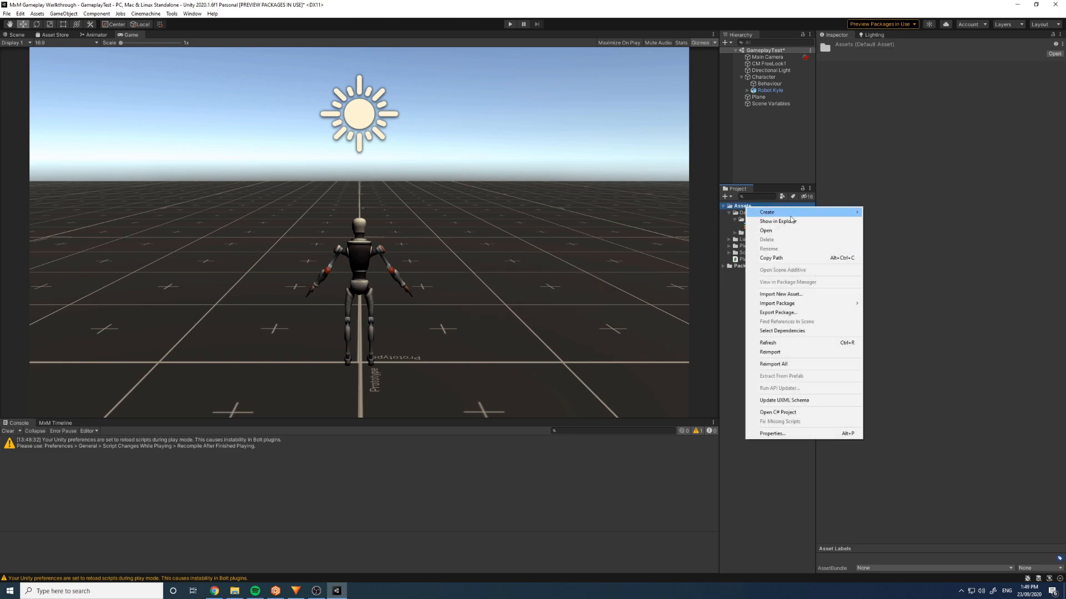
mouse_move(844, 212)
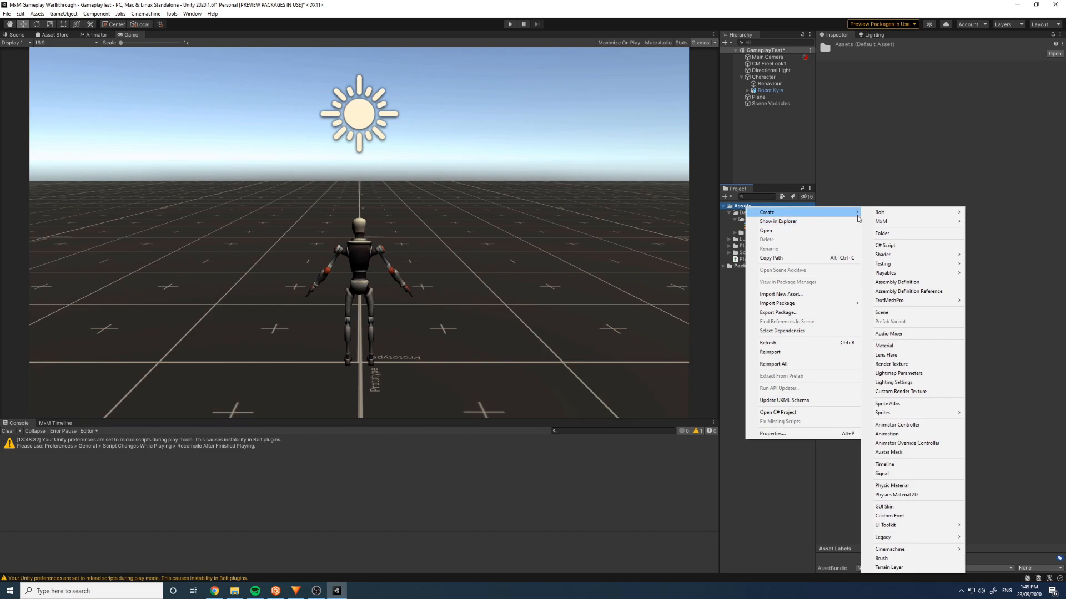
click(914, 249)
text(Scripts)
key(Return)
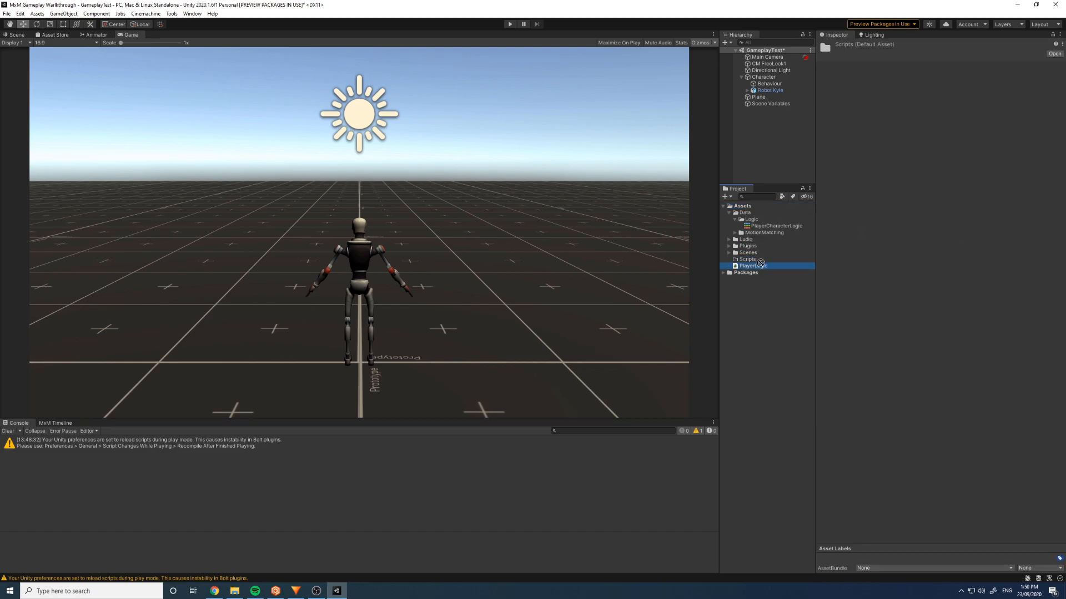
drag(756, 261, 755, 259)
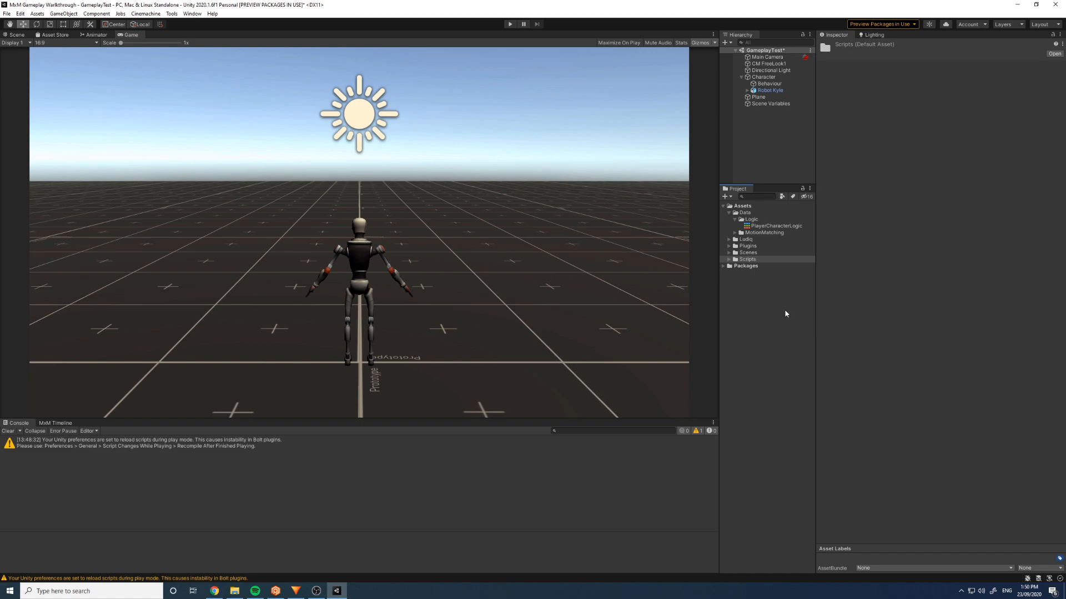
- Add the Player Logic script as a component of the Behaviour object
click(776, 225)
click(770, 90)
click(770, 83)
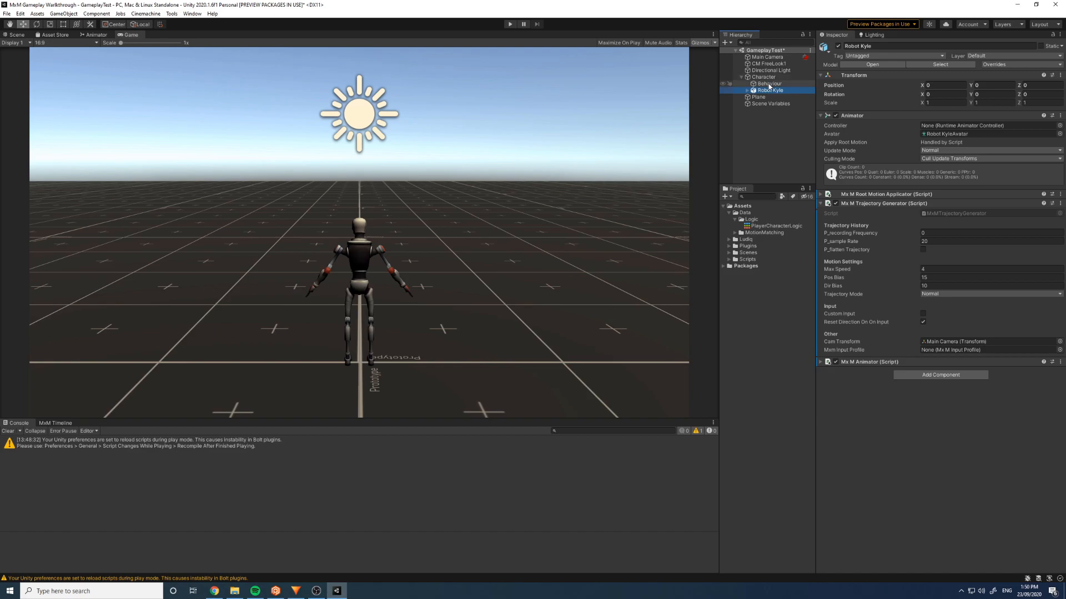
click(953, 245)
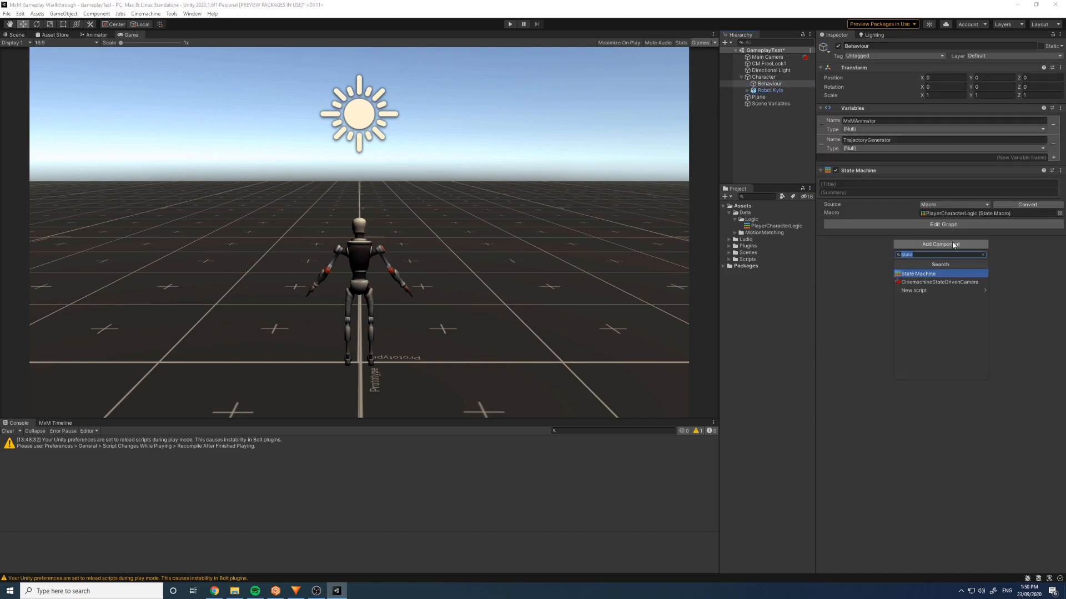
text(PlayerLogic)
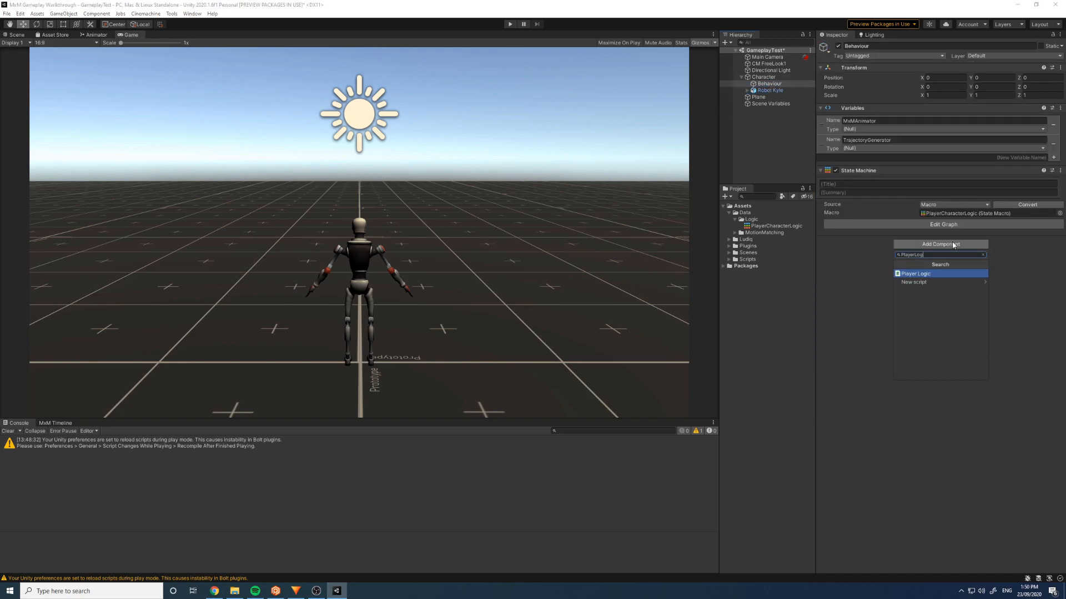
key(Return)
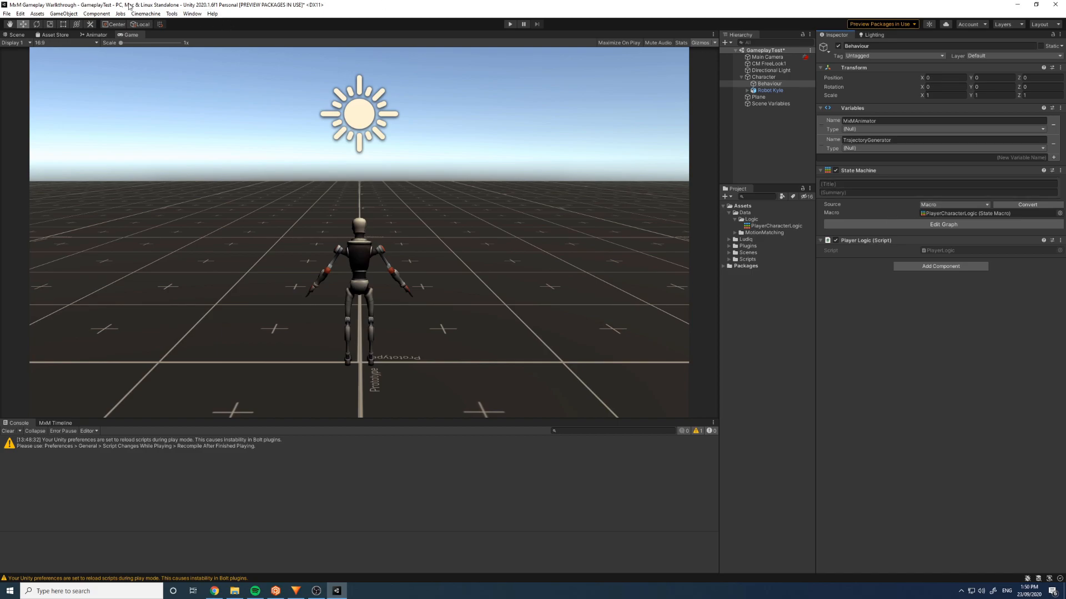
- Run Bolt's Build Unit Options command
click(144, 14)
click(143, 14)
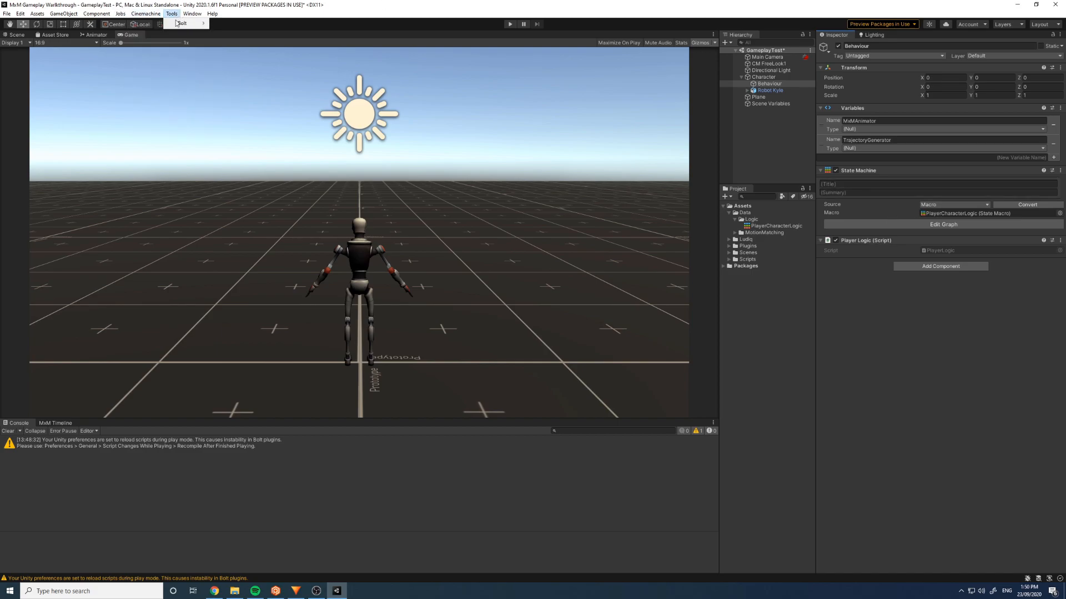
click(171, 14)
mouse_move(182, 24)
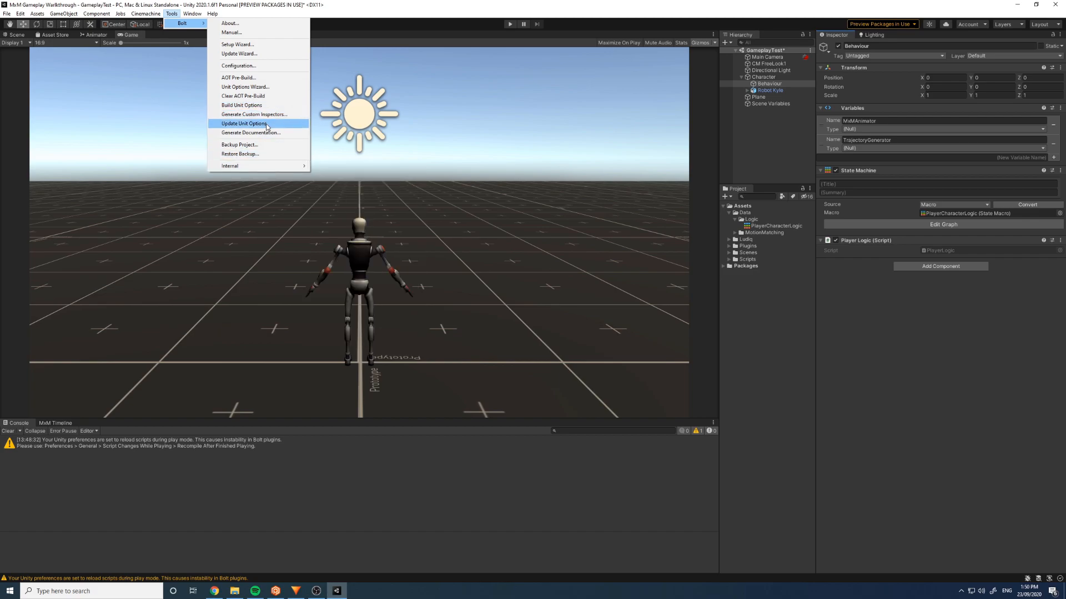
click(237, 107)
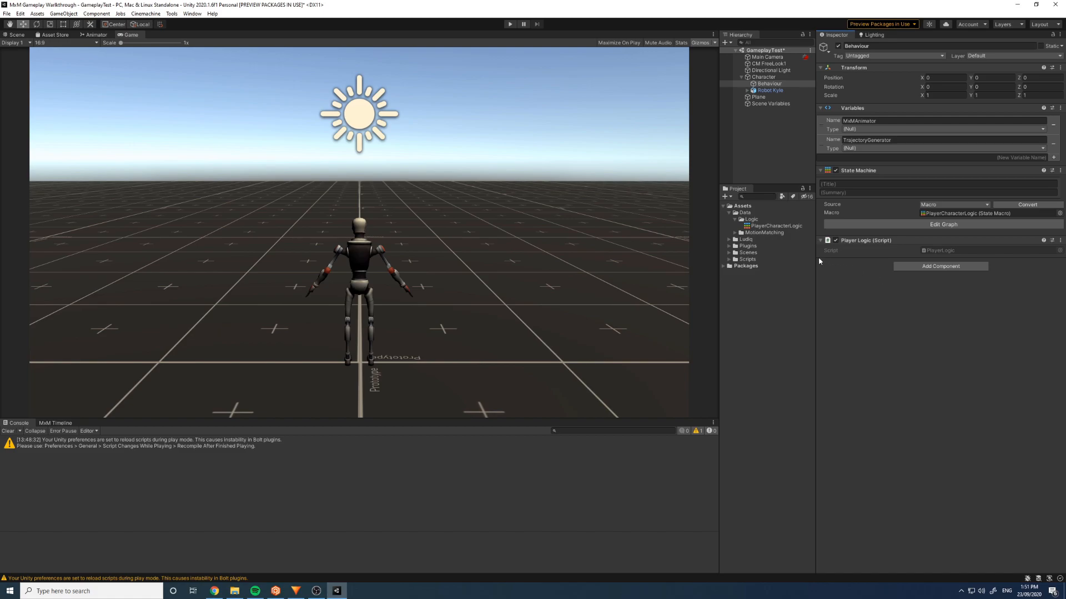
- Open the PlayerLogic script in Visual Studio and open the PlayerCharacterLogic macro's state graph in Unity
click(938, 251)
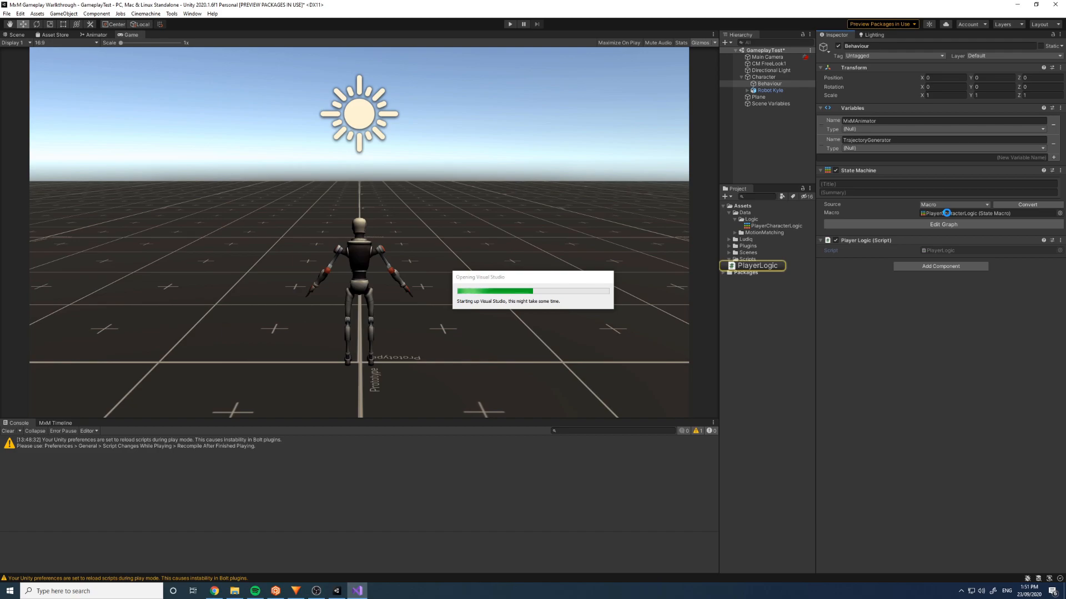
double_click(947, 214)
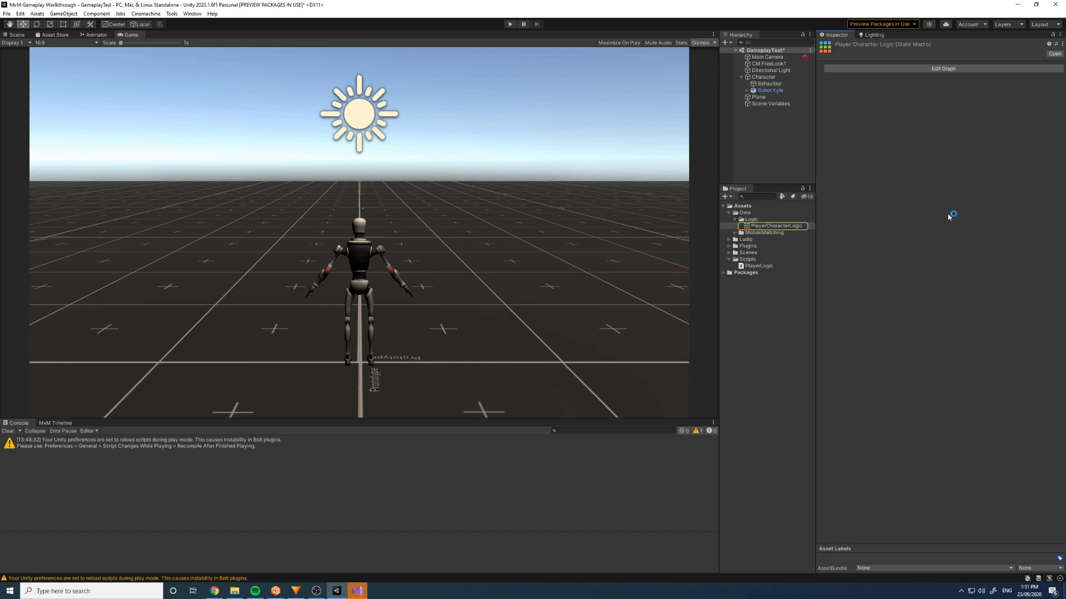
click(942, 69)
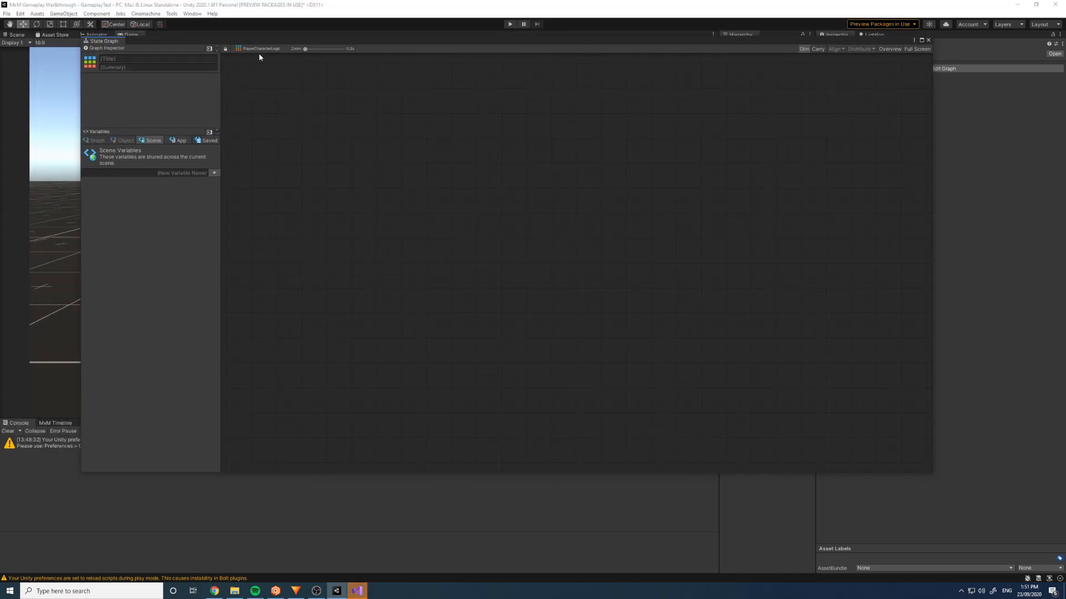
- Create a Start flow state in the PlayerCharacterLogic state graph
right_click(309, 200)
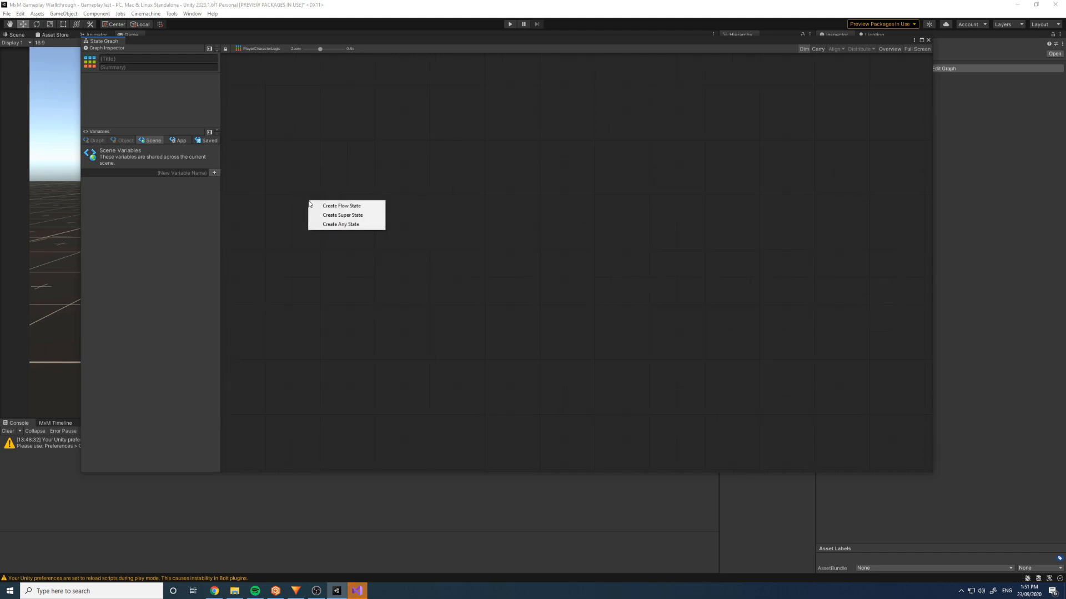
click(340, 206)
scroll(267, 192, up, 4)
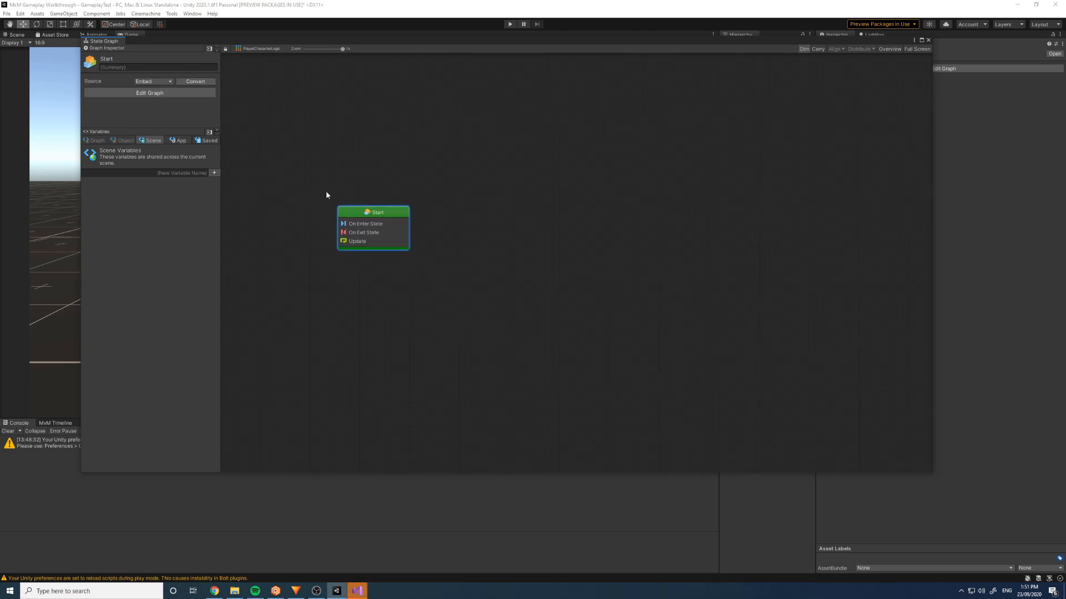
right_click(464, 176)
click(423, 150)
- Open the Start state's flow graph and rearrange its On Enter State, Update and On Exit State nodes
double_click(384, 213)
drag(516, 186, 493, 183)
drag(525, 257, 503, 249)
drag(519, 328, 505, 329)
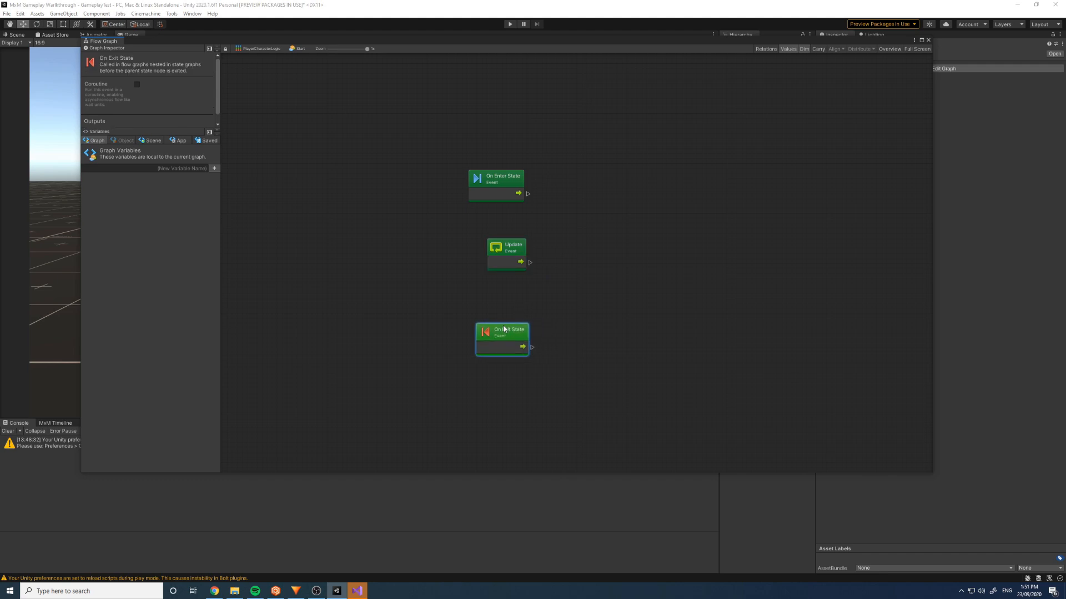
drag(520, 261, 608, 249)
click(644, 217)
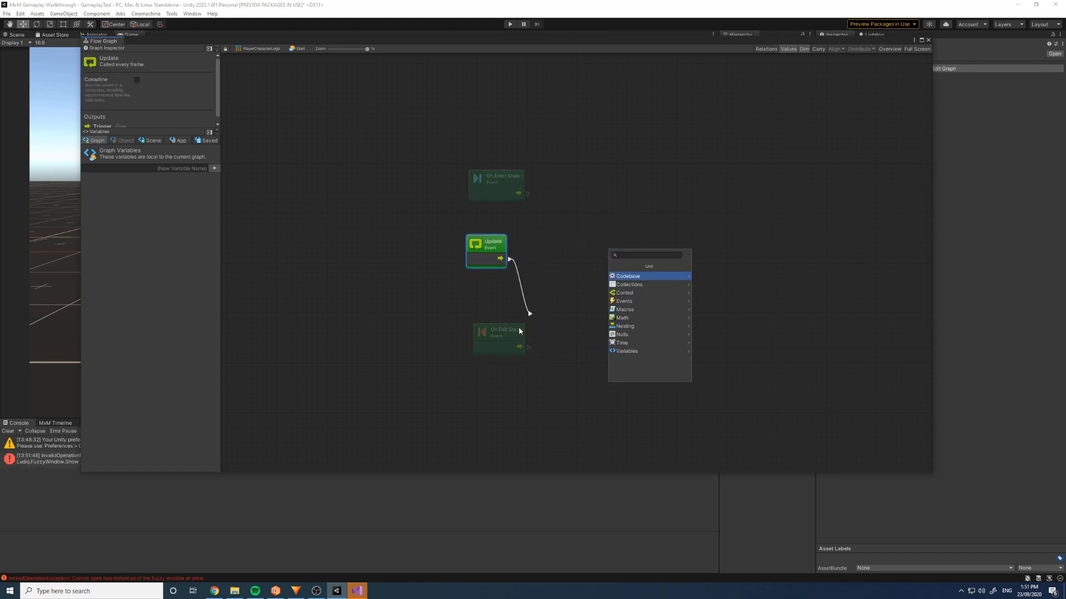
right_click(567, 243)
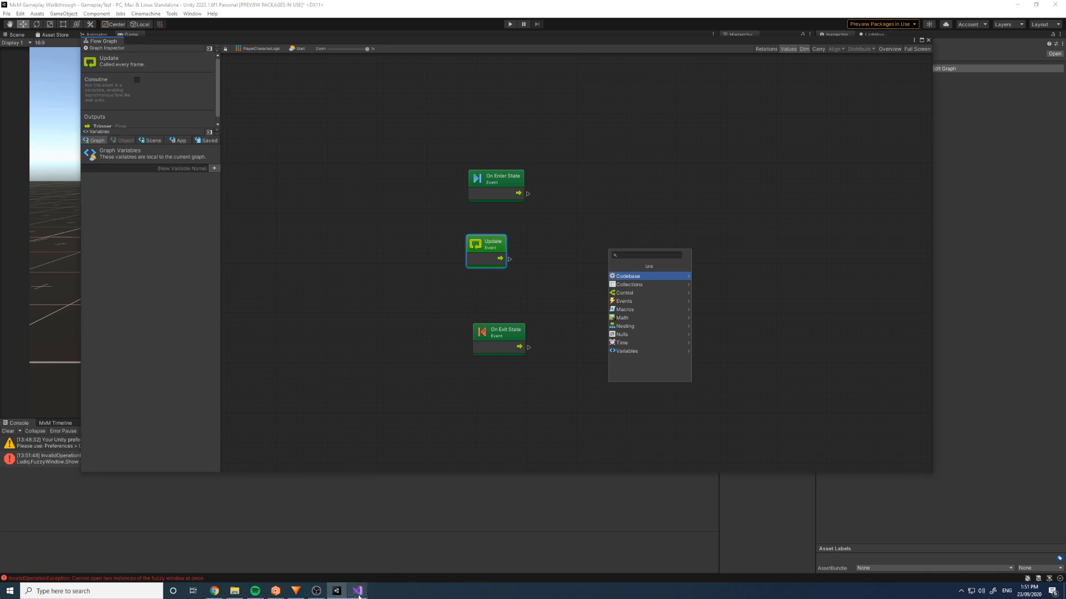
- Switch to Visual Studio and delete the default methods from the PlayerLogic class, leaving its body empty
drag(589, 598, 592, 77)
double_click(592, 77)
click(129, 132)
drag(83, 223, 78, 117)
key(Delete)
key(Up)
key(Up)
key(End)
key(ctrl+shift+Left)
key(shift+Left)
click(150, 114)
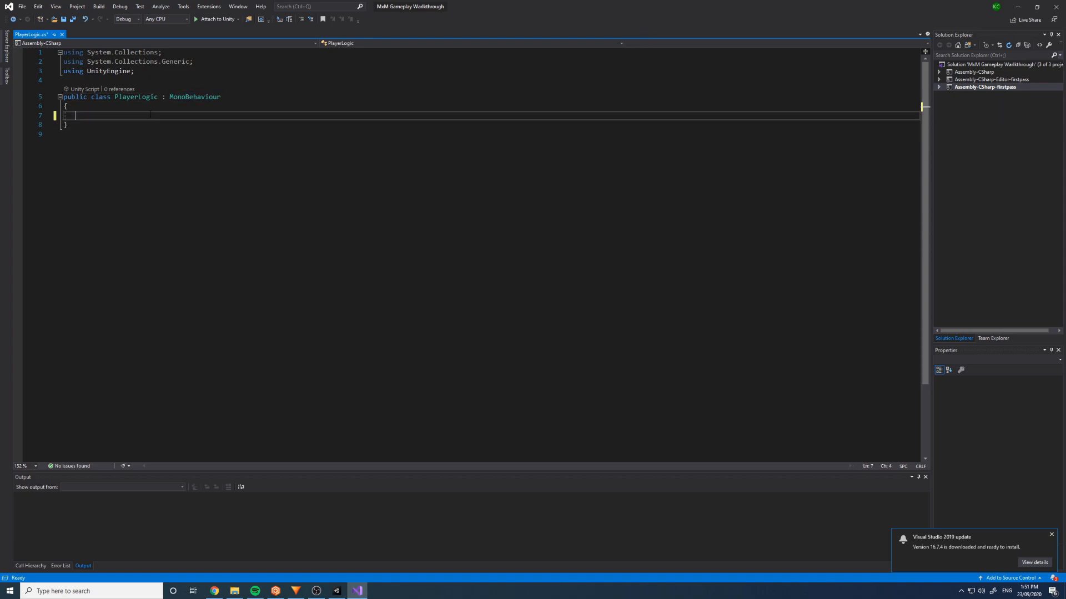
- Add an empty public void UpdateLocomotion() method to the PlayerLogic class and save the script
key(Return)
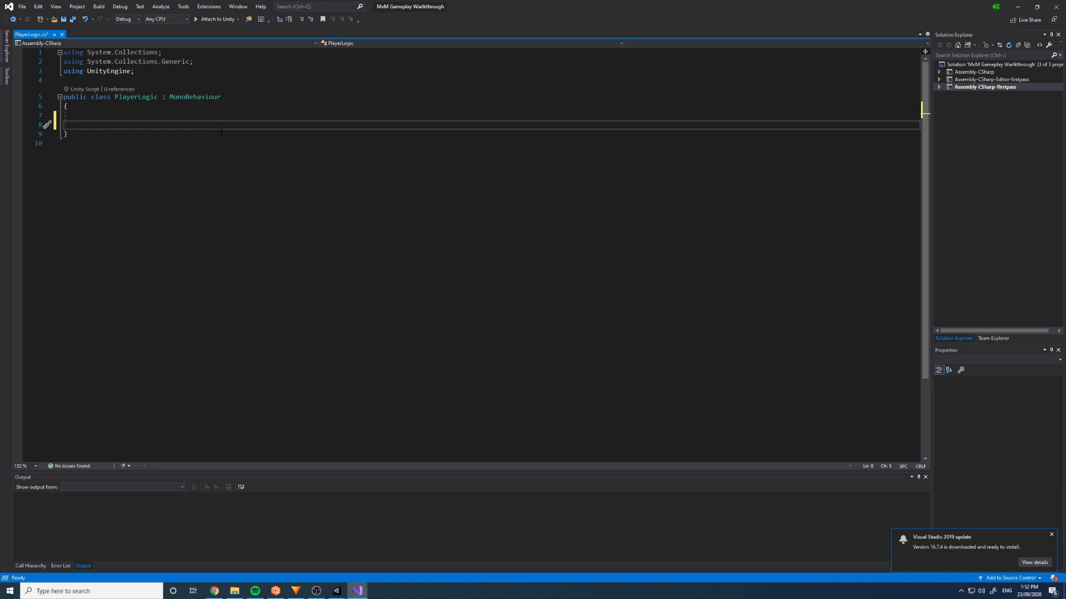
text(public void Updat)
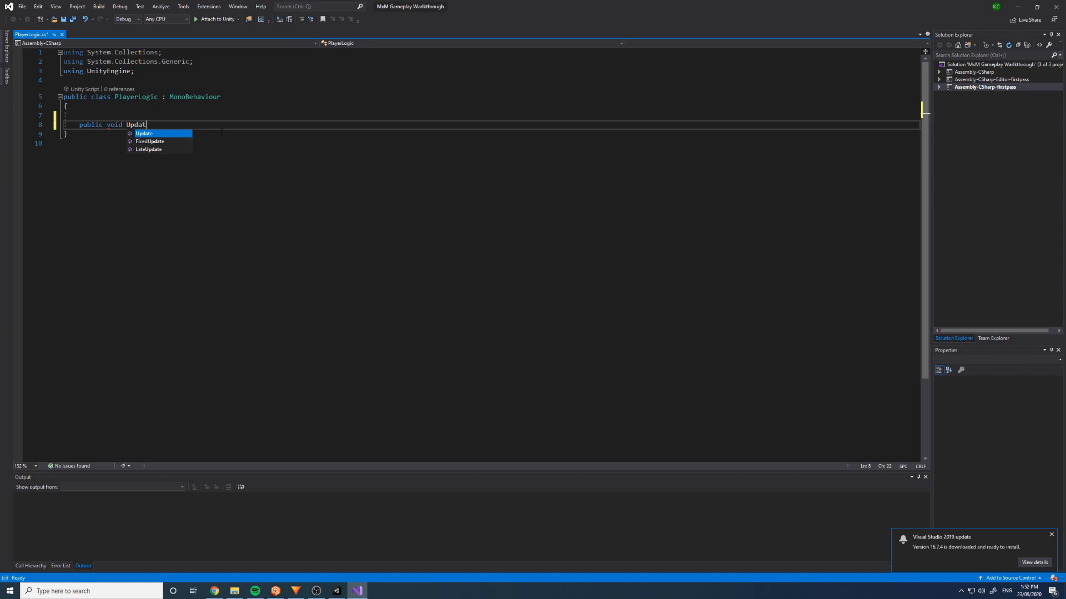
text(eLocomotion)
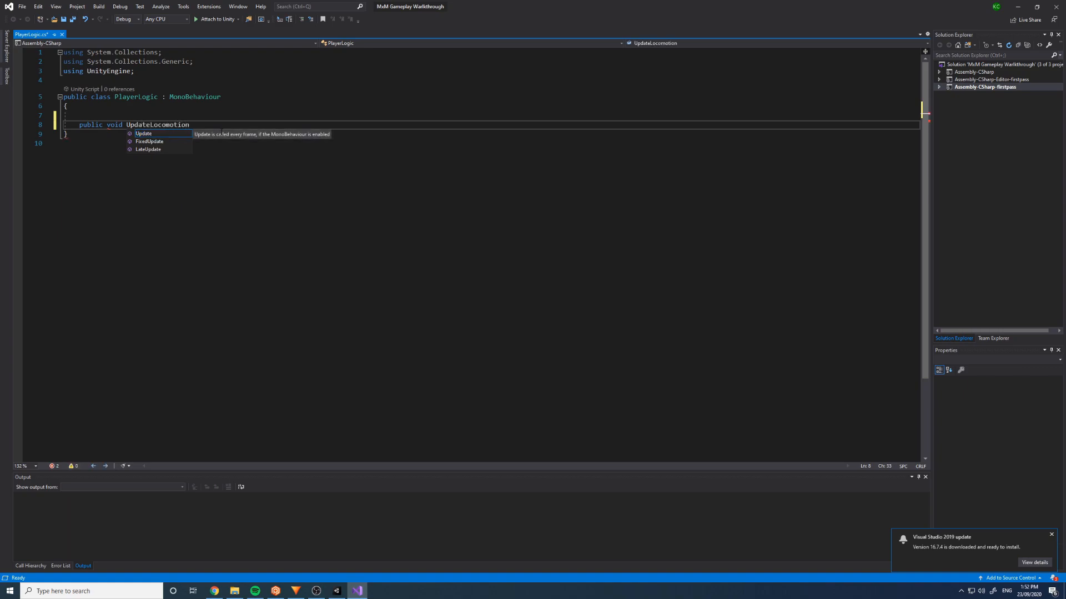
text(())
key(Return)
text({)
key(Return)
click(147, 109)
key(ctrl+s)
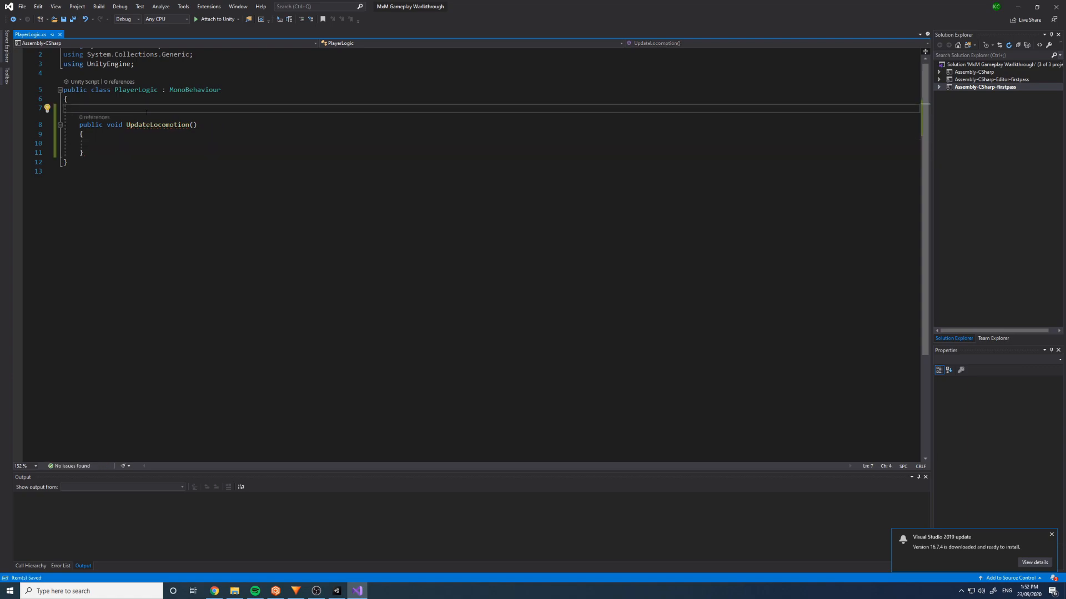
- Add an empty void InitializeBehaviours() method above UpdateLocomotion
key(ctrl+Return)
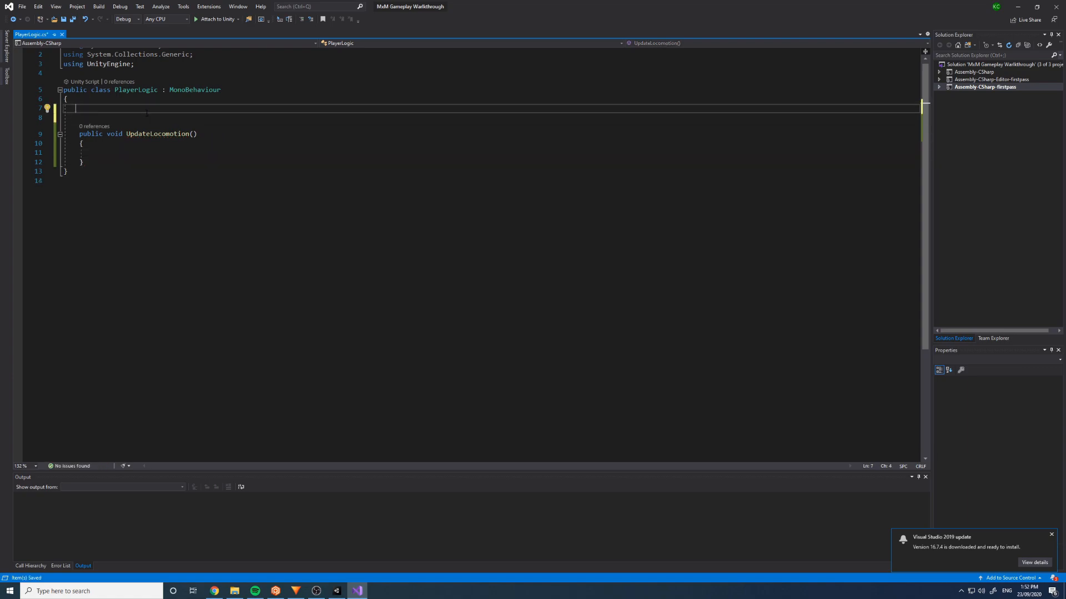
text(voi)
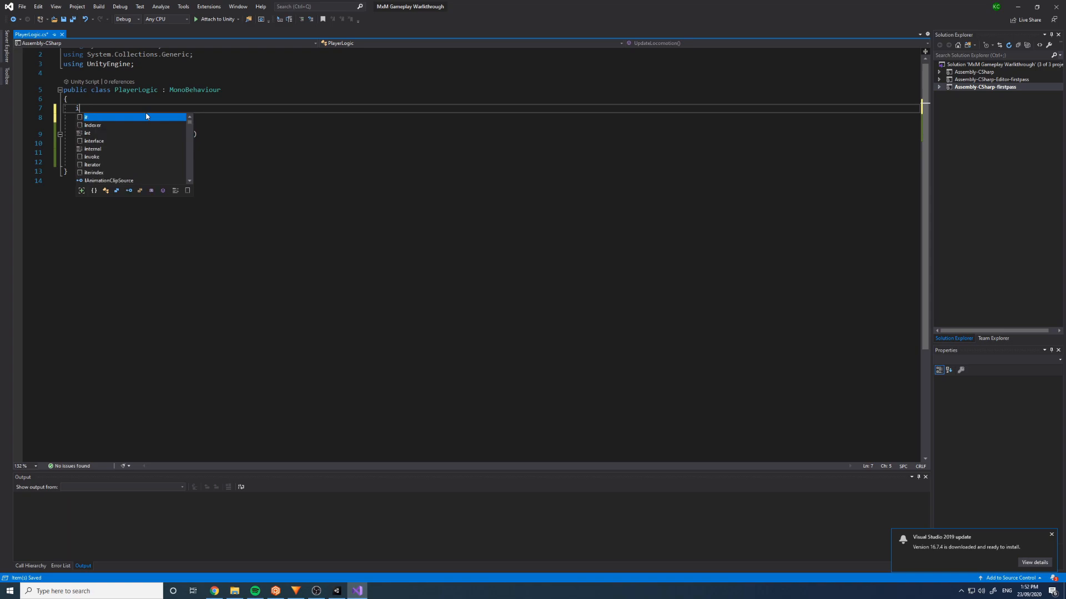
text(d Initialize)
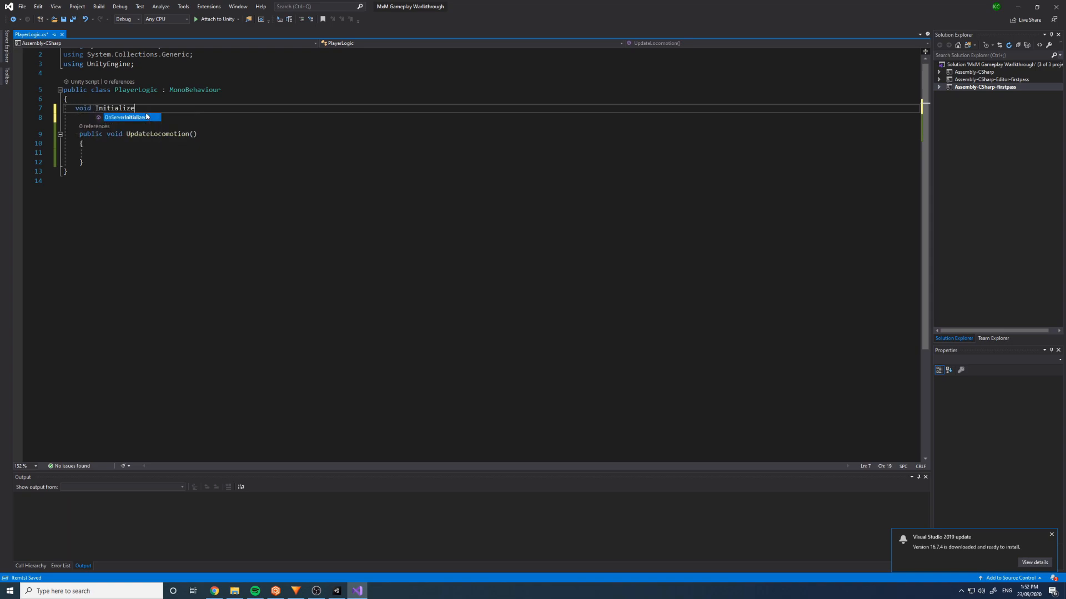
text(Beha)
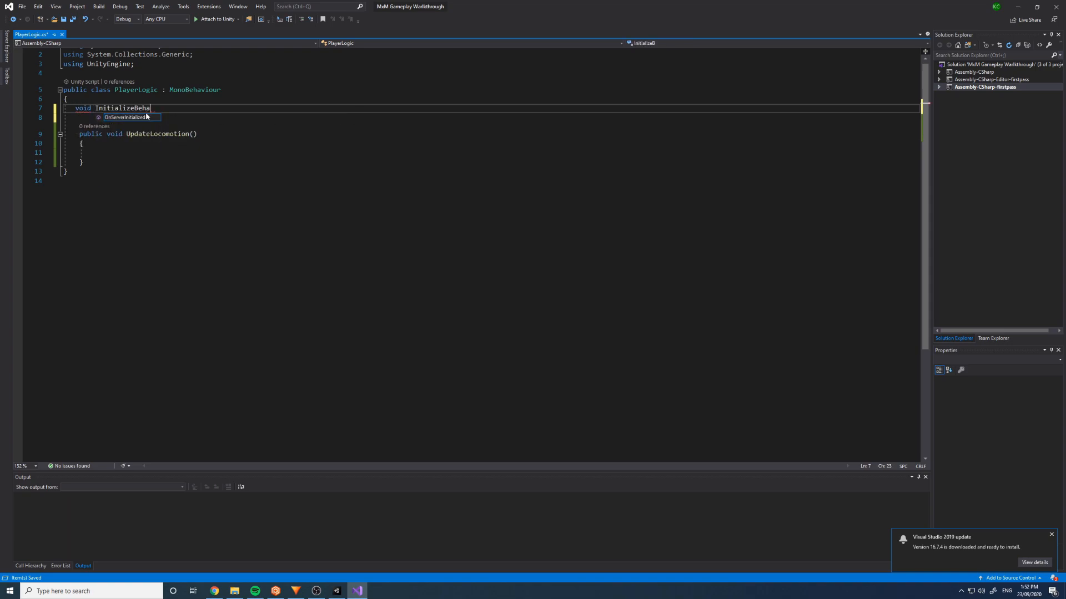
text(viours())
key(Return)
text({)
key(Return)
- Make the InitializeBehaviours method public, leave an empty line before UpdateLocomotion, and save the script
key(Up)
key(Up)
key(Home)
text(public)
click(105, 91)
click(100, 100)
click(99, 94)
key(BackSpace)
key(ctrl+z)
click(126, 137)
click(167, 171)
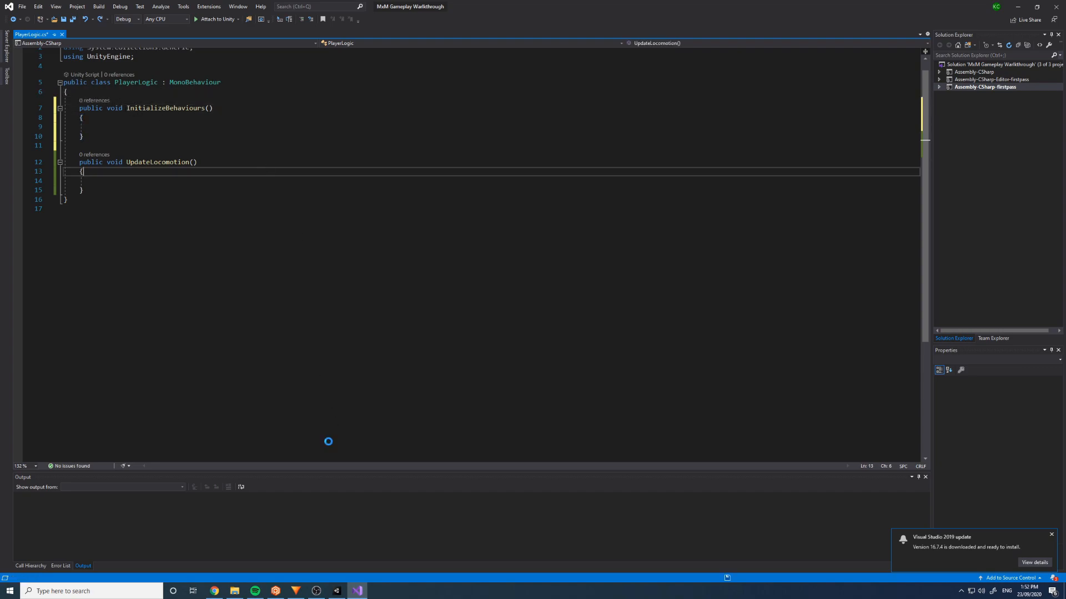
- Switch back to Unity and run Bolt's Update Unit Options command
click(337, 591)
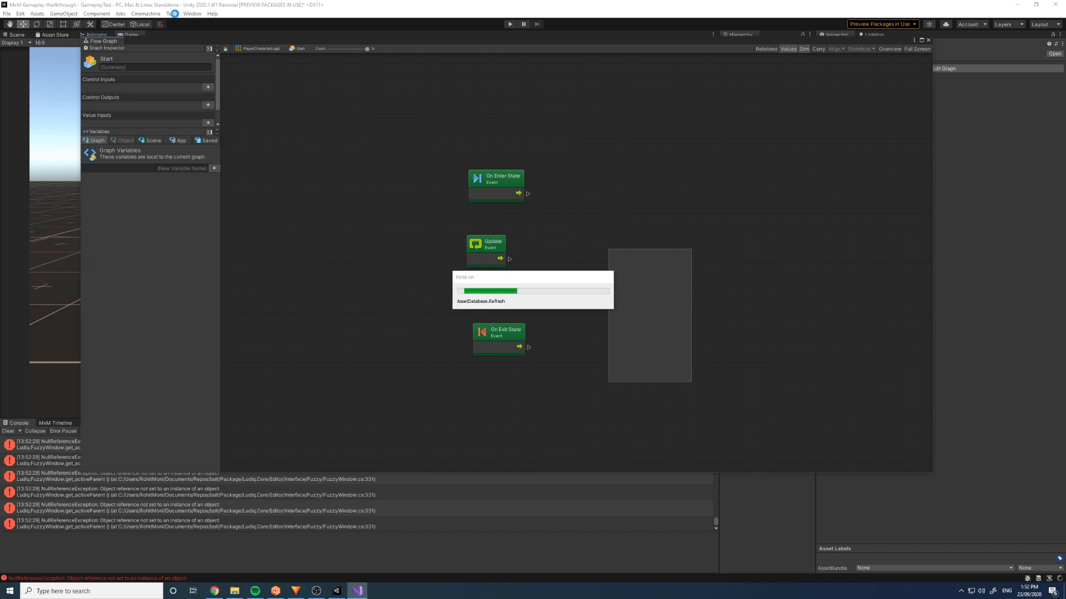
click(213, 14)
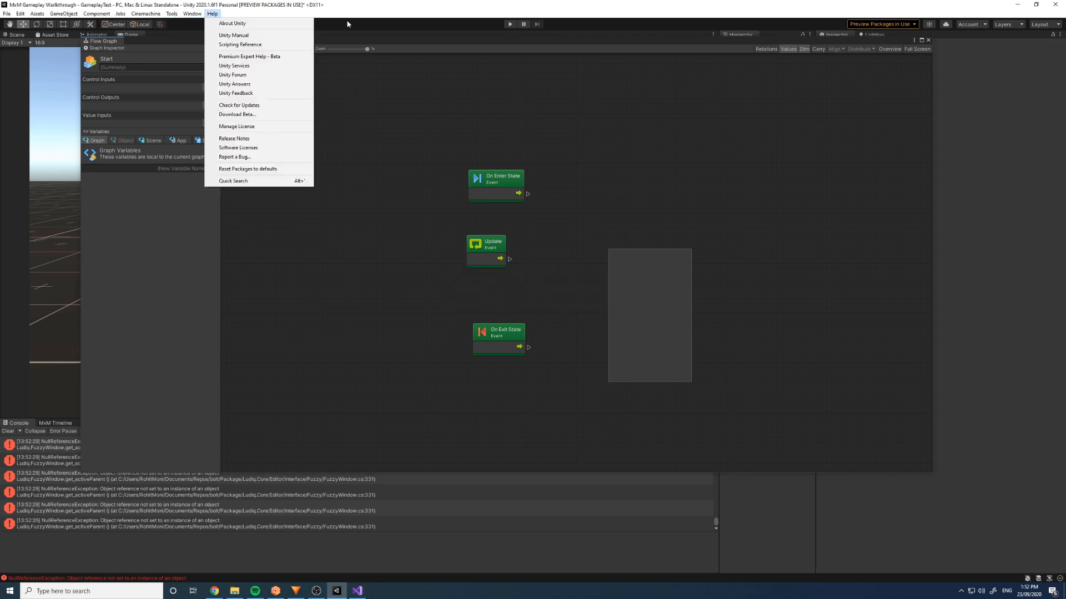
click(227, 2)
click(172, 14)
mouse_move(185, 22)
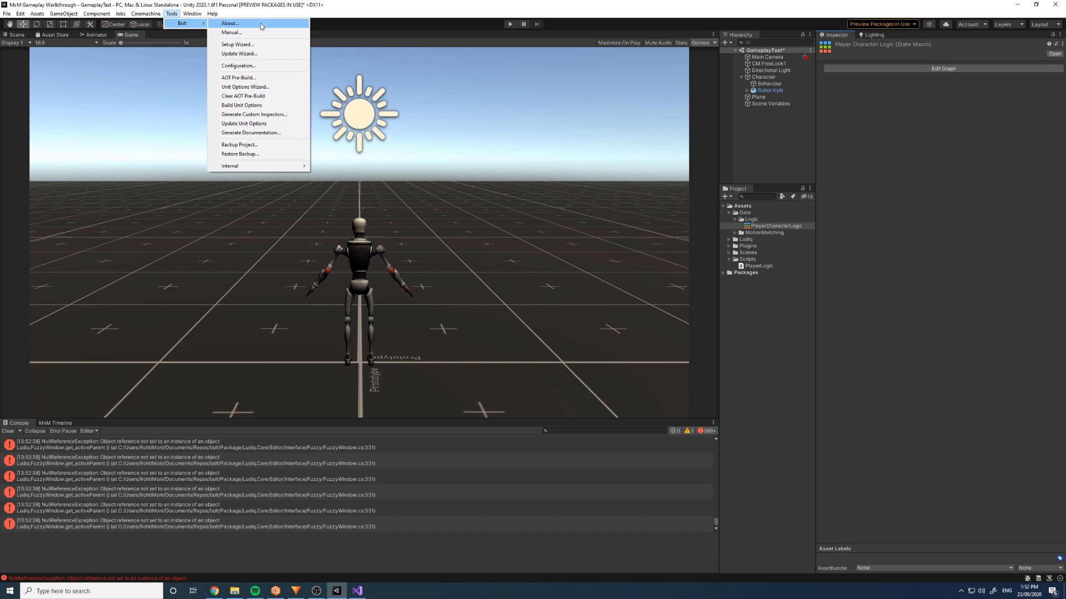
click(260, 126)
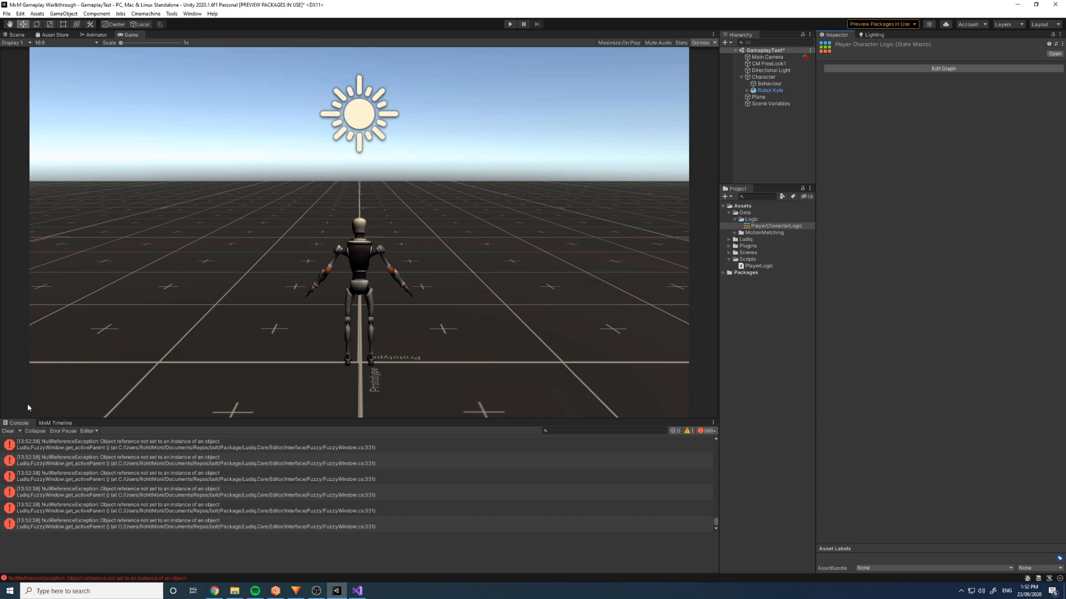
- Clear the console and open the Start state inside the PlayerCharacterLogic state graph
click(7, 431)
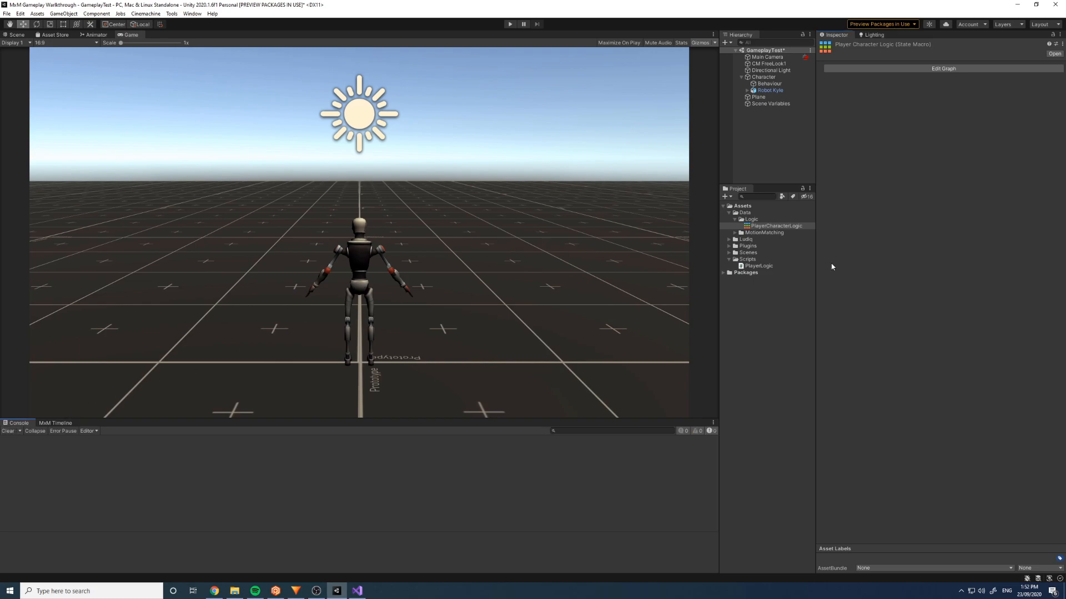
click(944, 68)
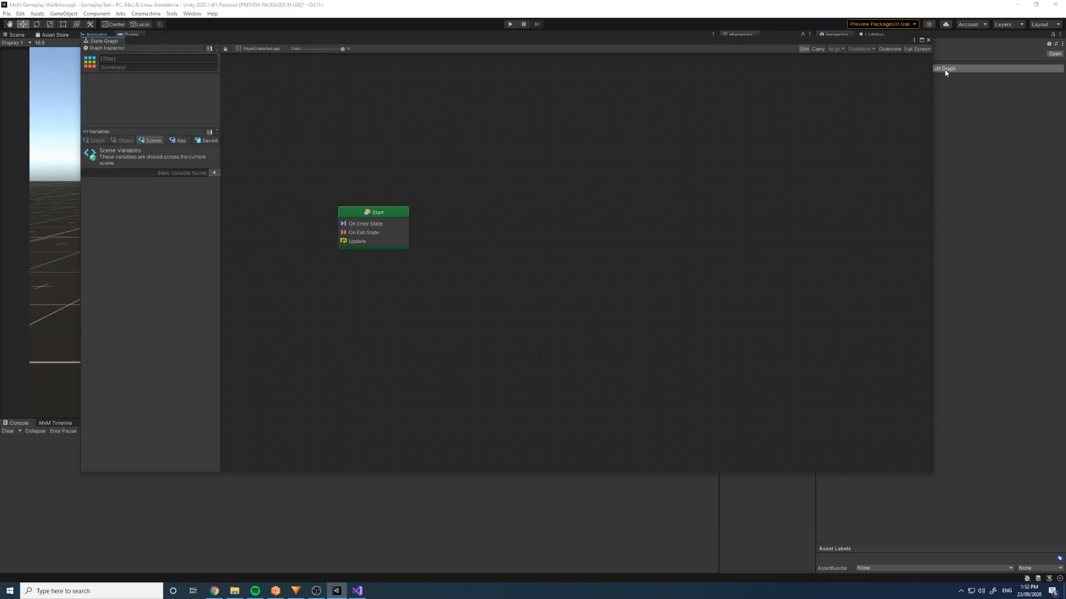
click(376, 215)
double_click(376, 216)
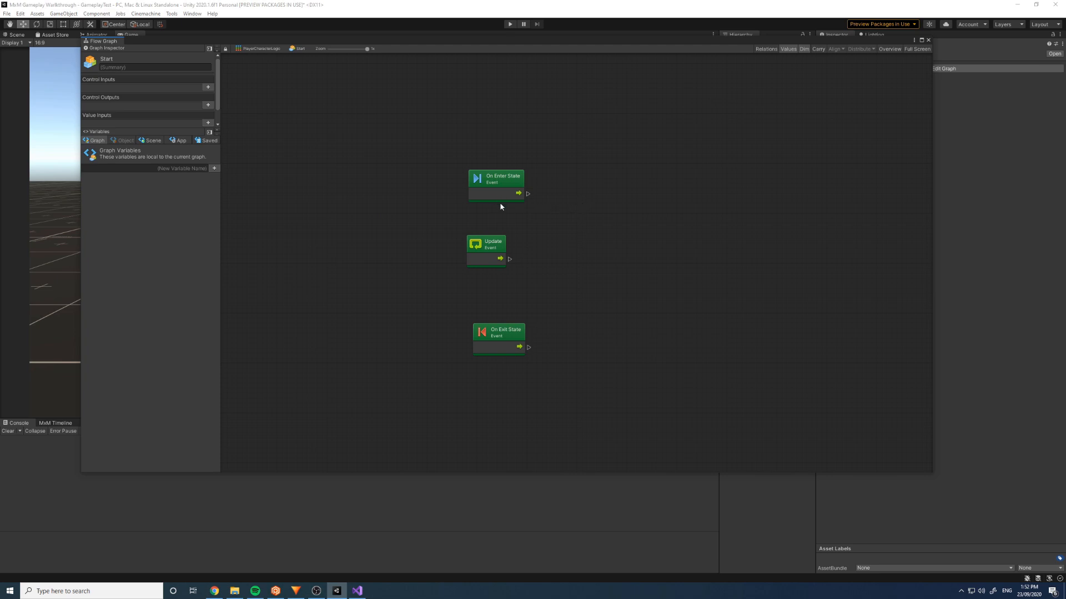
right_click(615, 214)
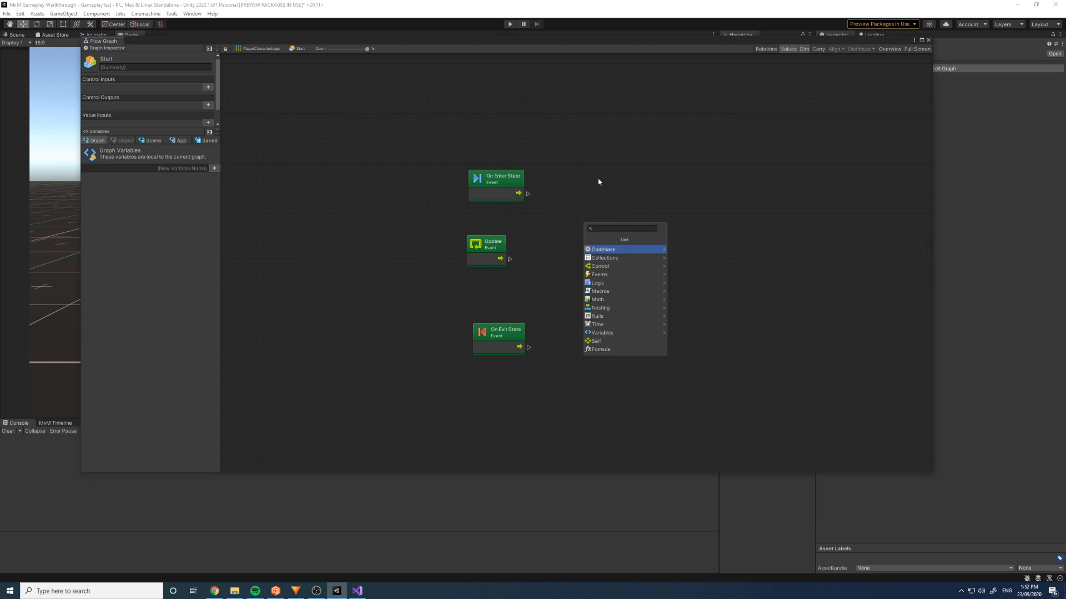
right_click(644, 179)
drag(510, 258, 564, 262)
click(927, 41)
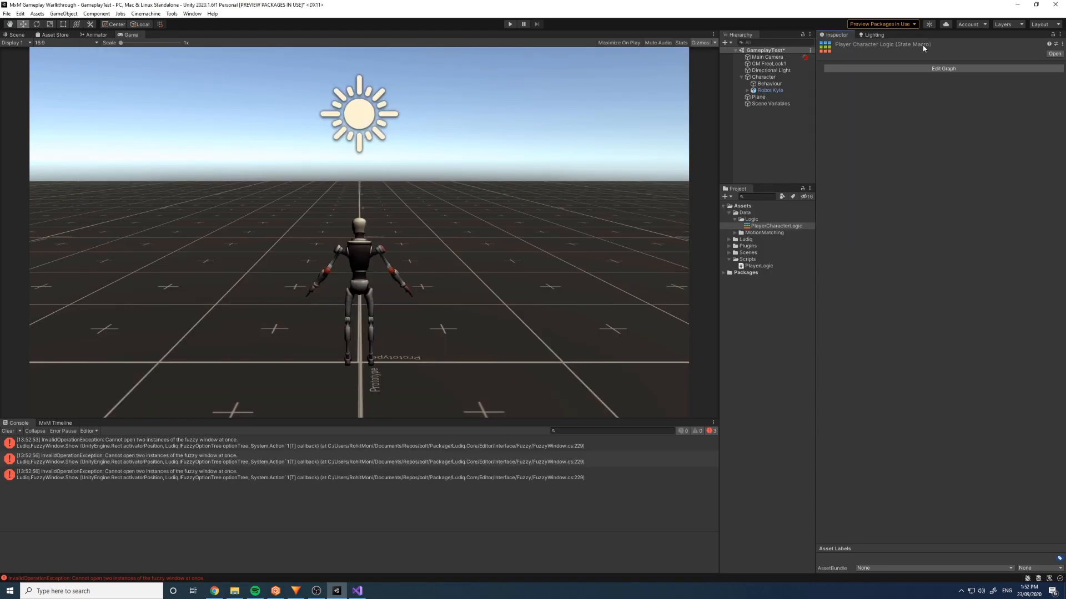
click(8, 431)
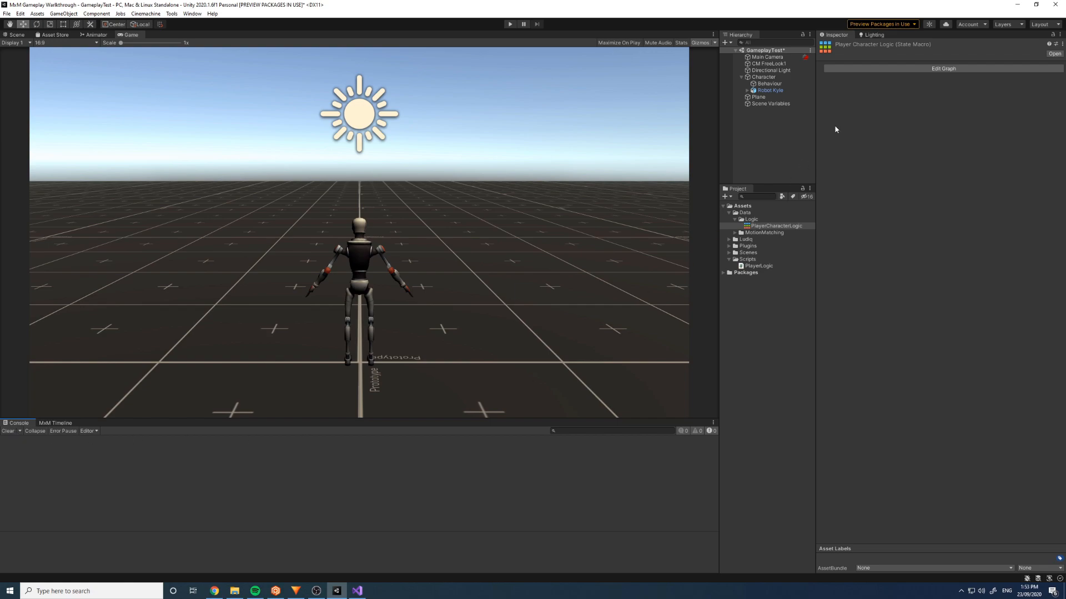
- Reopen the PlayerCharacterLogic graph and connect a PlayerLogic UpdateLocomotion unit to the Start state's Update event
click(750, 280)
click(750, 240)
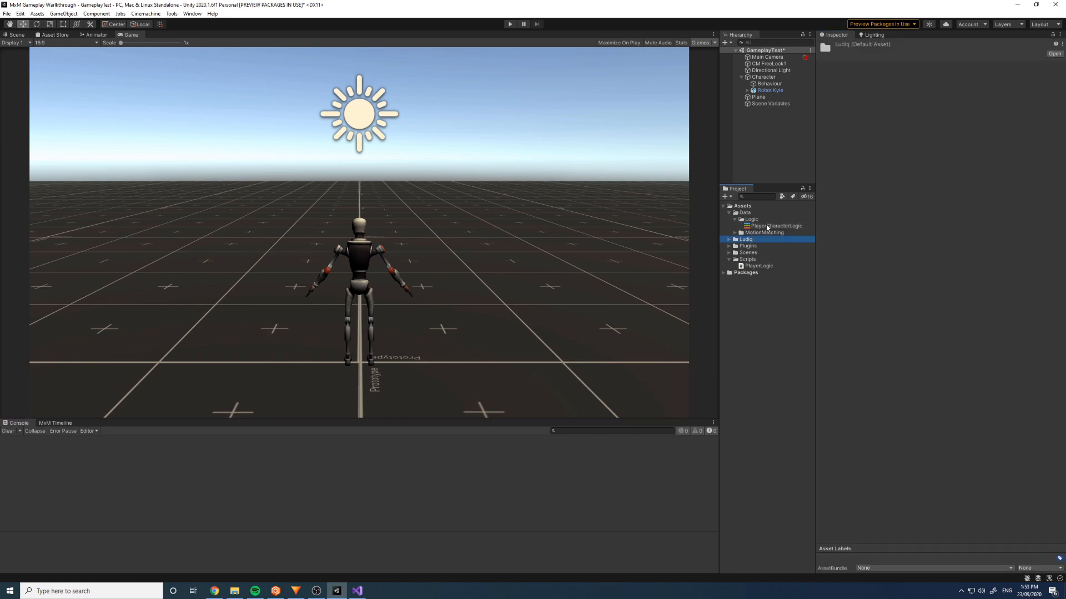
click(766, 227)
click(938, 69)
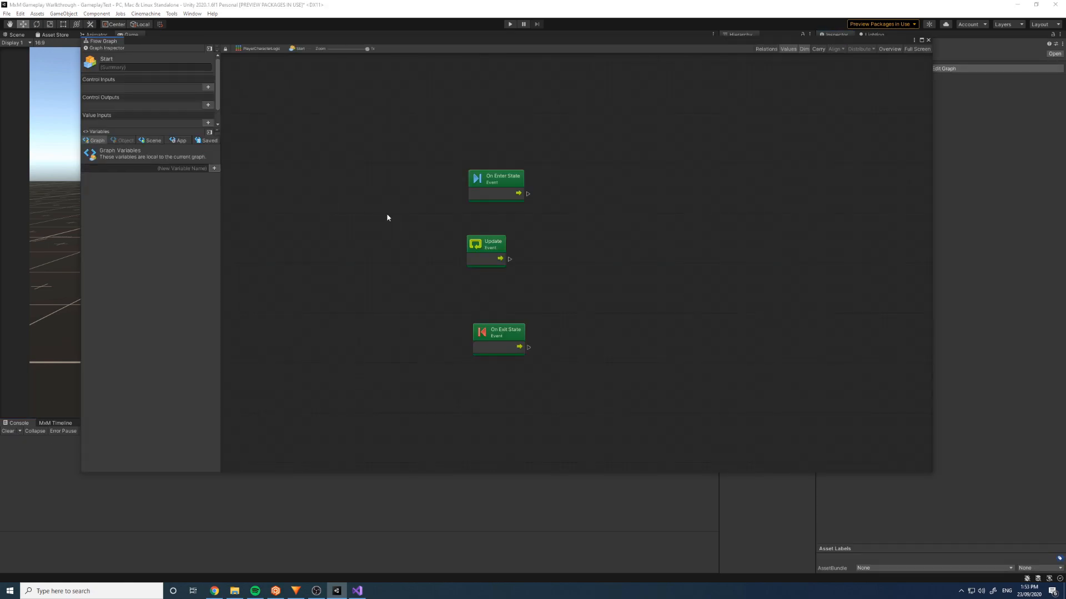
drag(509, 258, 569, 256)
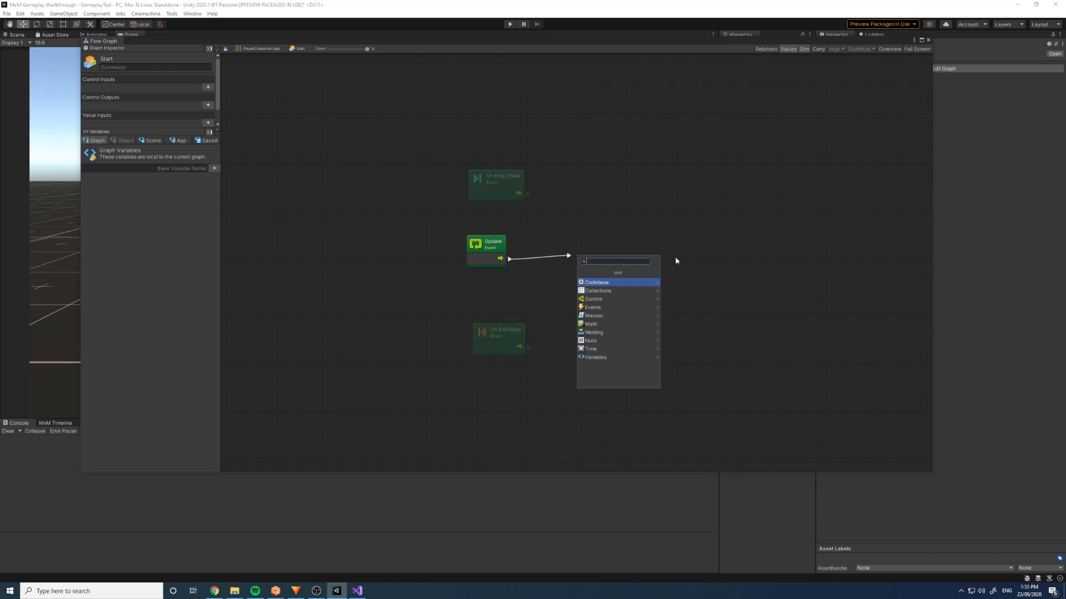
text(PlayLogic)
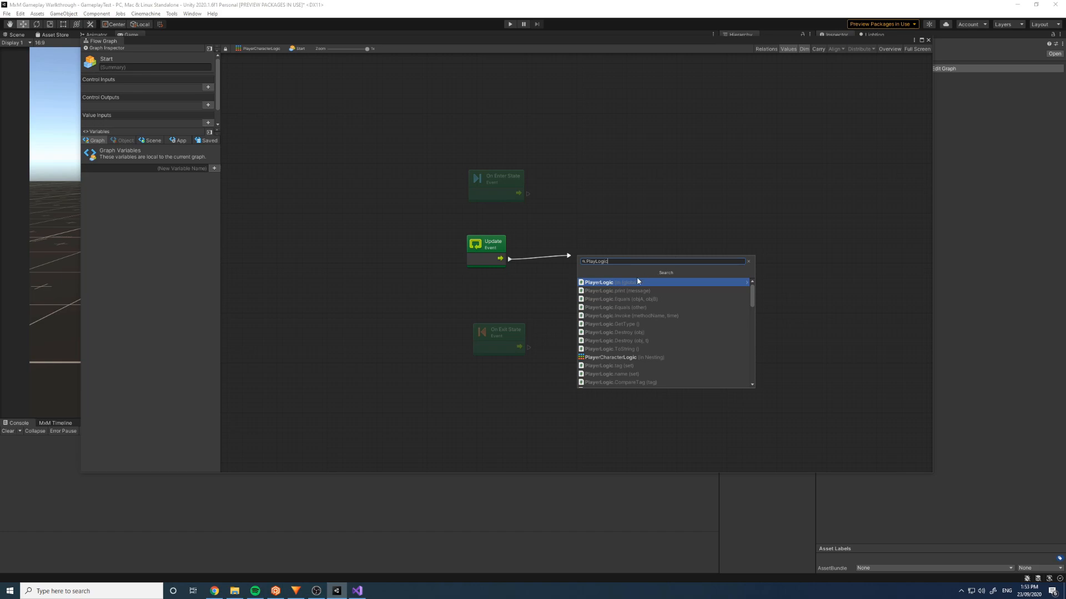
click(610, 283)
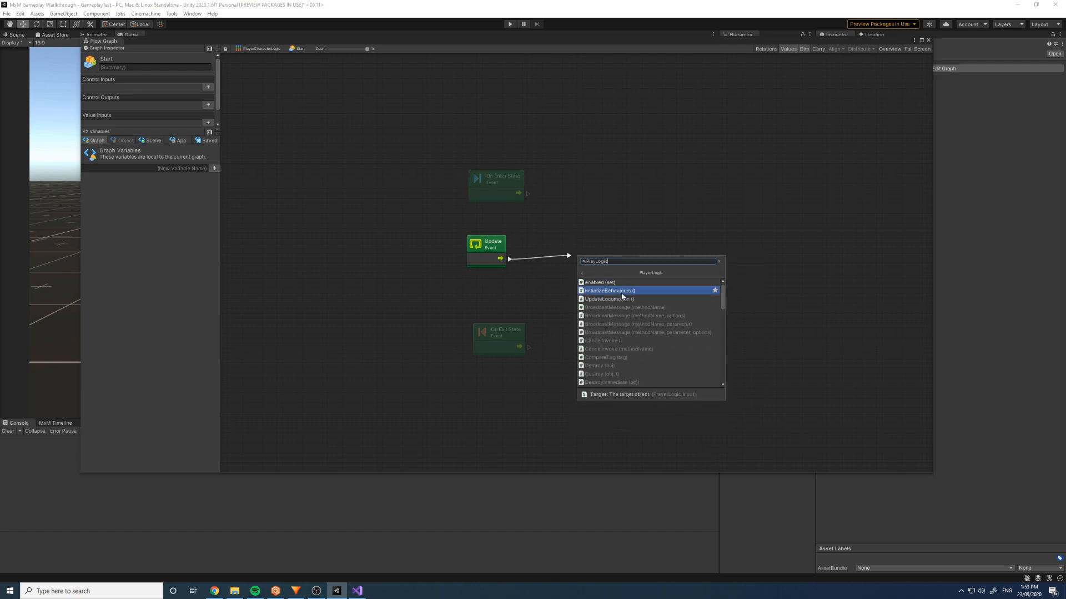
click(623, 299)
drag(619, 245, 616, 248)
- Connect a PlayerLogic InitializeBehaviours unit to the On Enter State event and line up the event and method units
drag(528, 194, 603, 171)
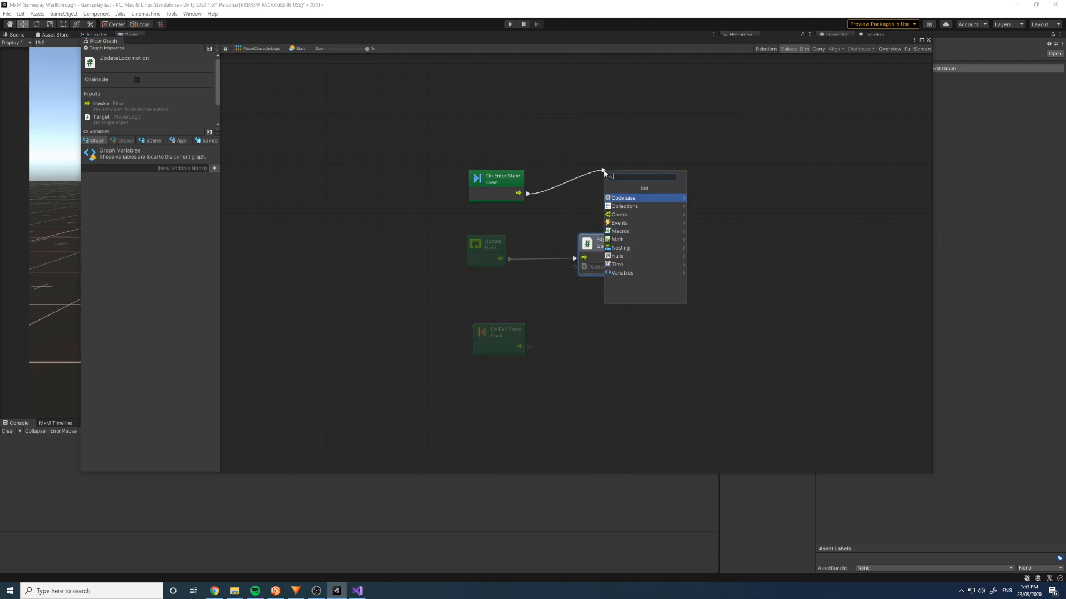
text(PlayerLogic)
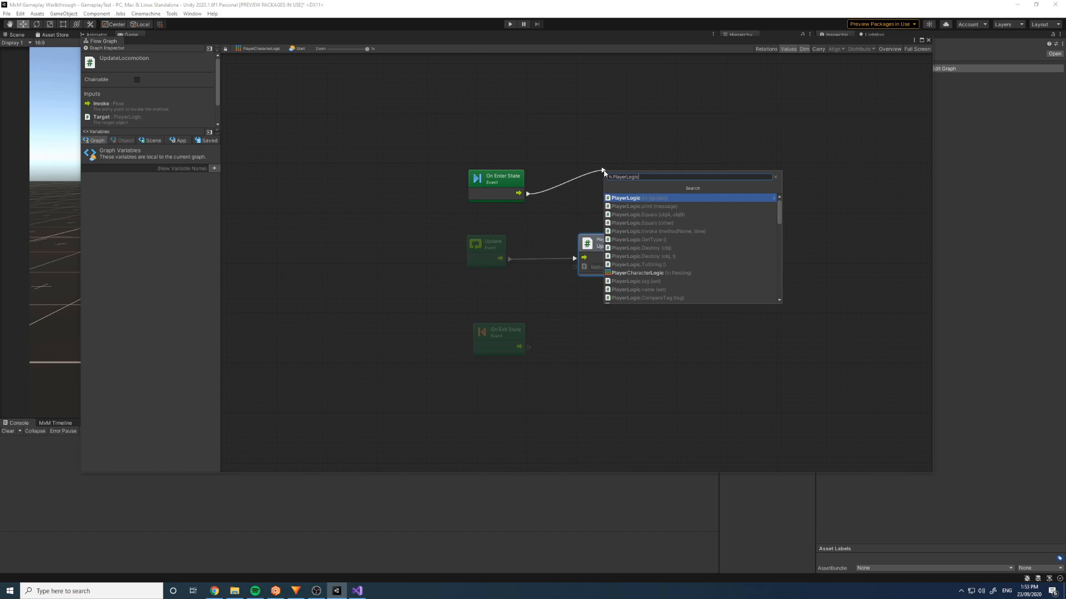
click(638, 199)
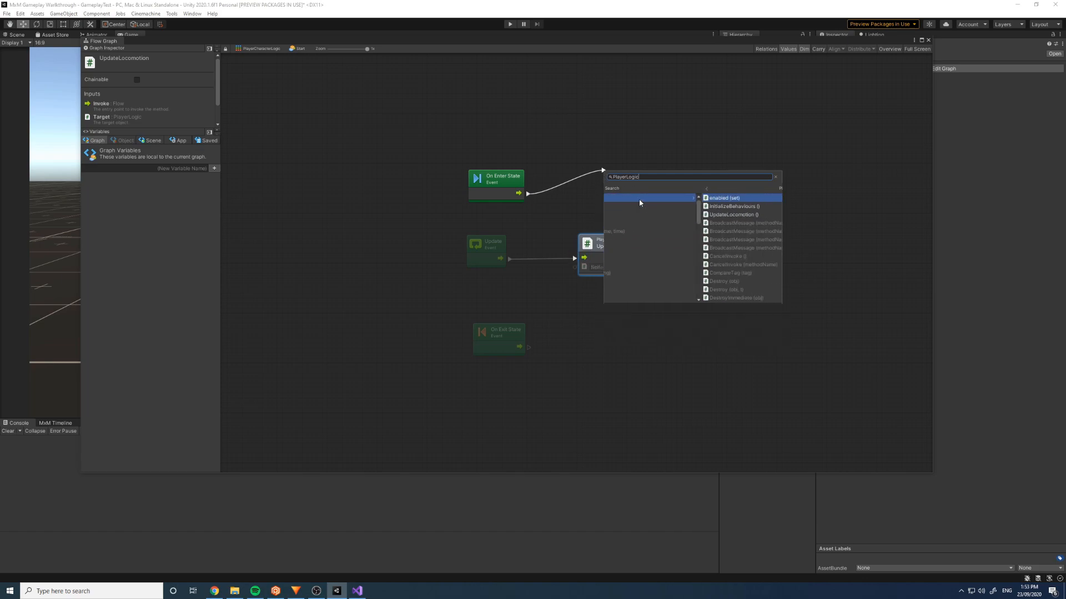
click(638, 206)
drag(646, 154, 610, 175)
drag(608, 247, 604, 244)
drag(495, 241, 507, 239)
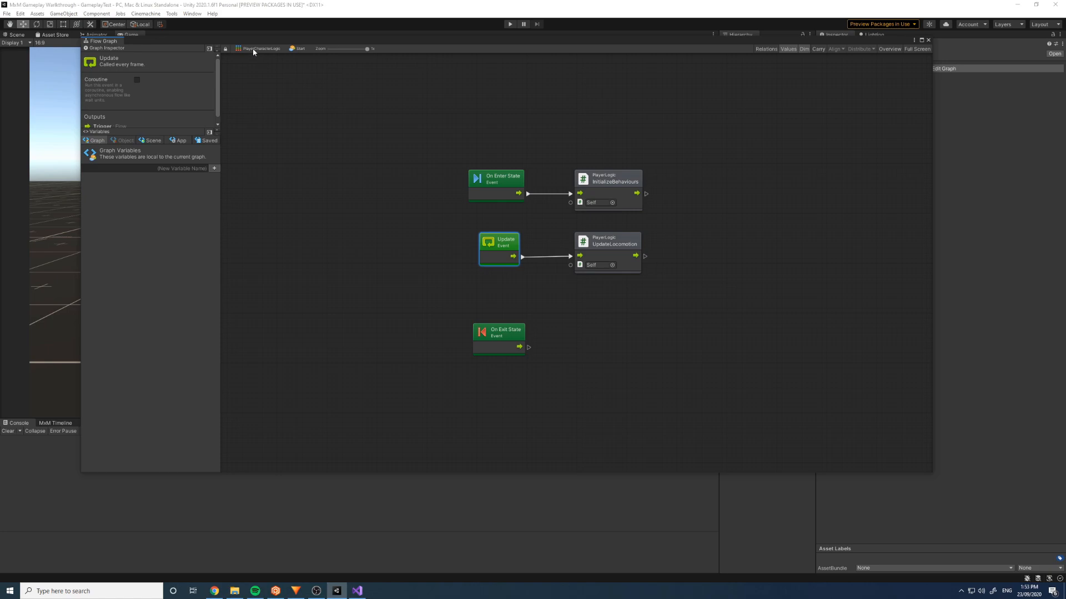
click(449, 91)
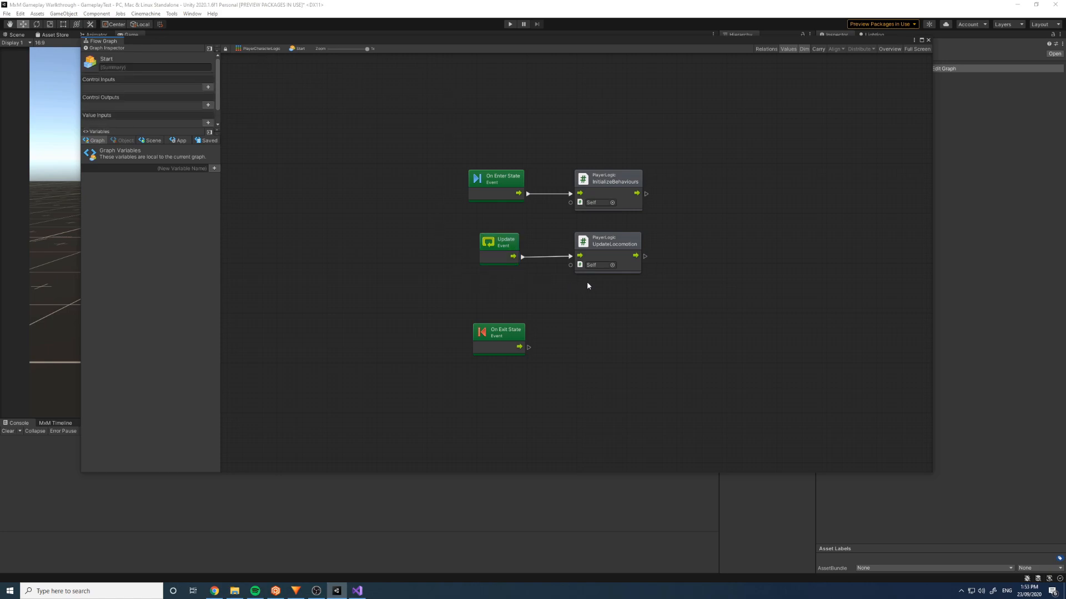
- Delete both PlayerLogic method units from the Start state's flow graph and close the graph window
drag(743, 99, 575, 277)
key(Delete)
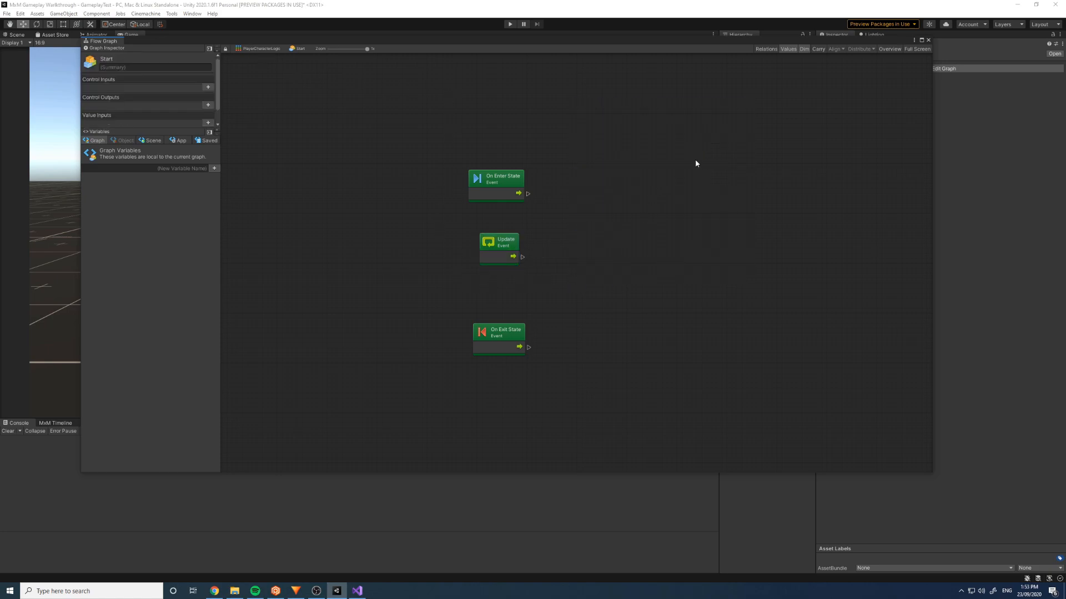
click(928, 40)
- Inspect the components on Behaviour and Robot Kyle, collapsing Robot Kyle's MxM Trajectory Generator and MxM Animator
click(769, 90)
click(770, 83)
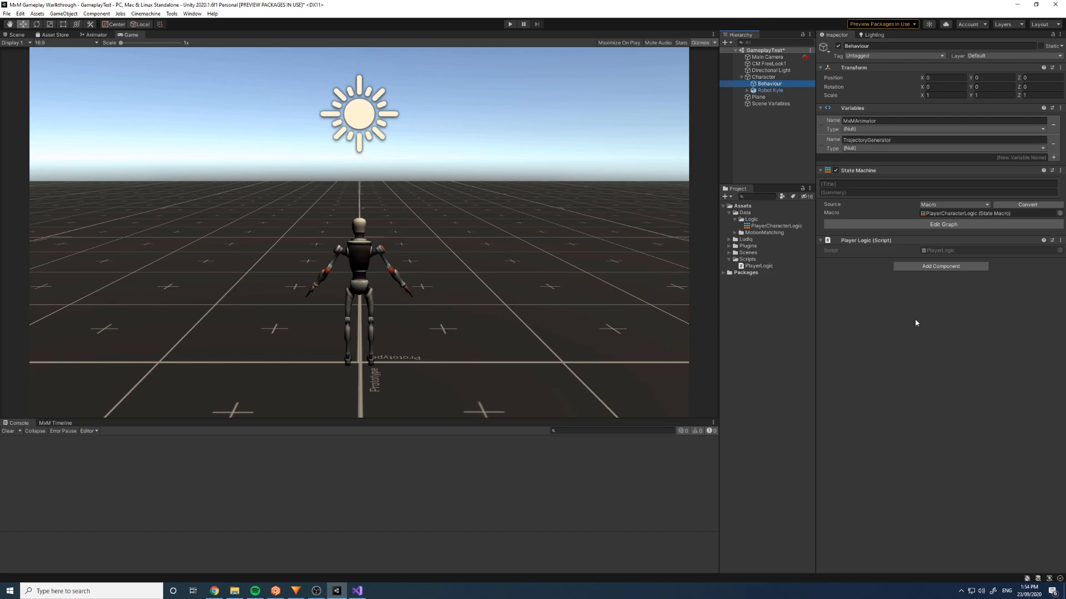
click(770, 91)
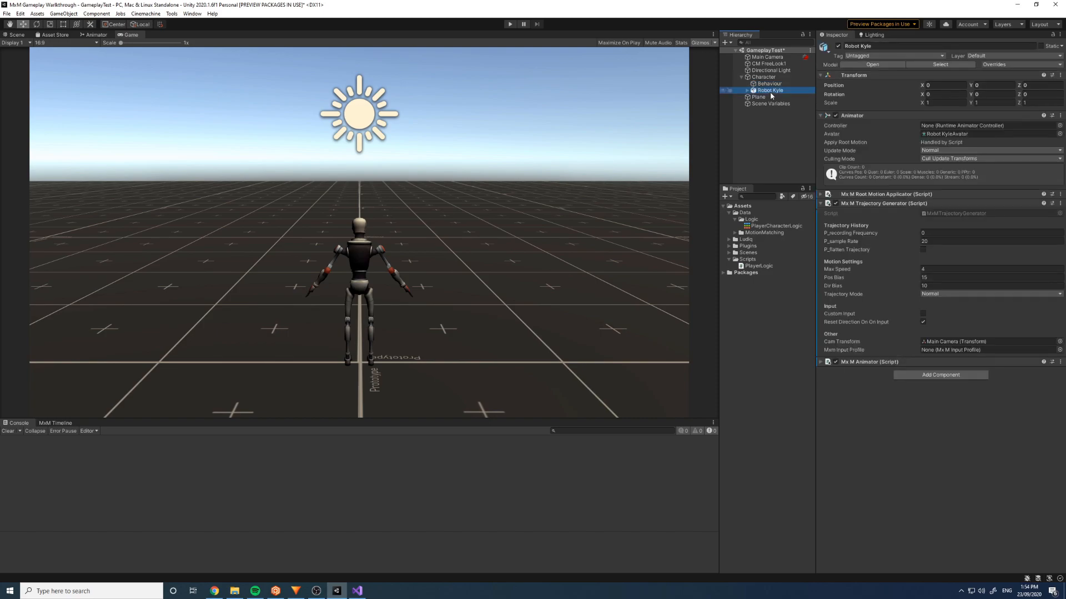
click(820, 204)
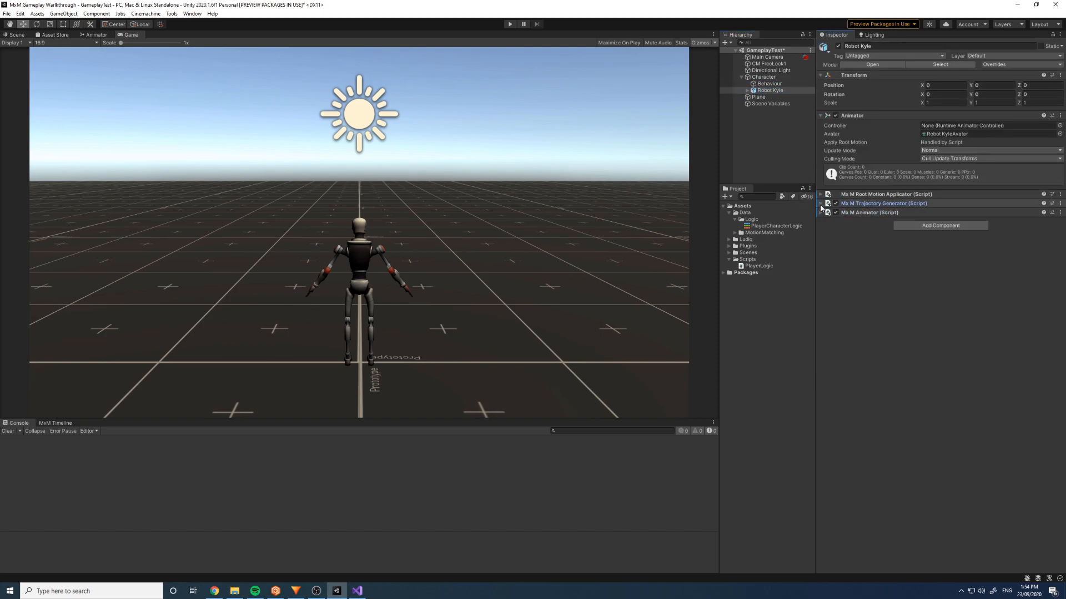
click(822, 213)
click(821, 213)
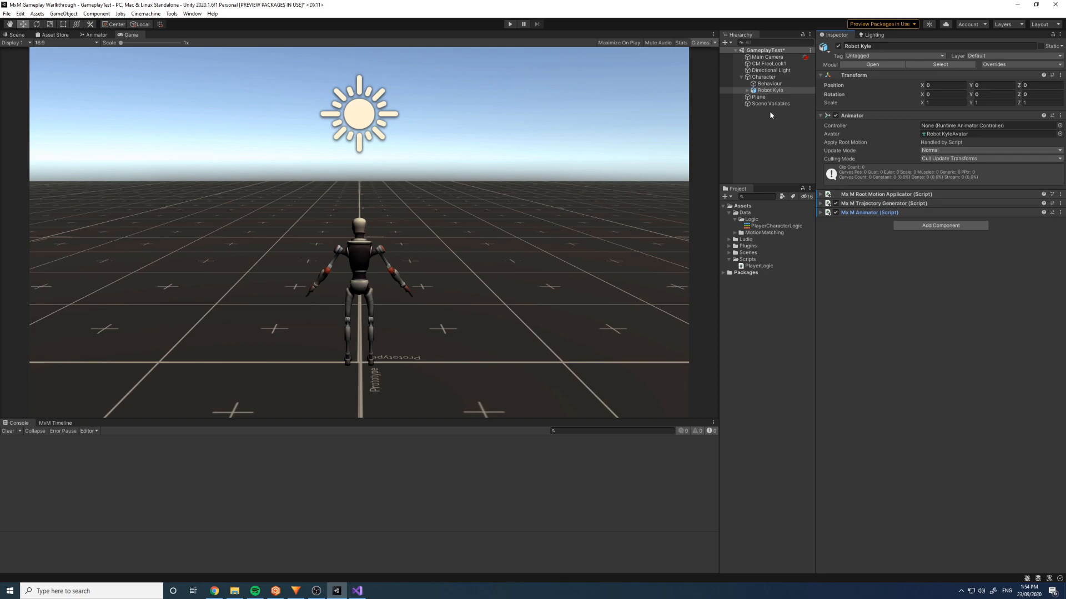
- Review how the components are distributed across the Character parent and its Behaviour and Robot Kyle children
click(763, 84)
click(764, 77)
click(768, 84)
click(769, 89)
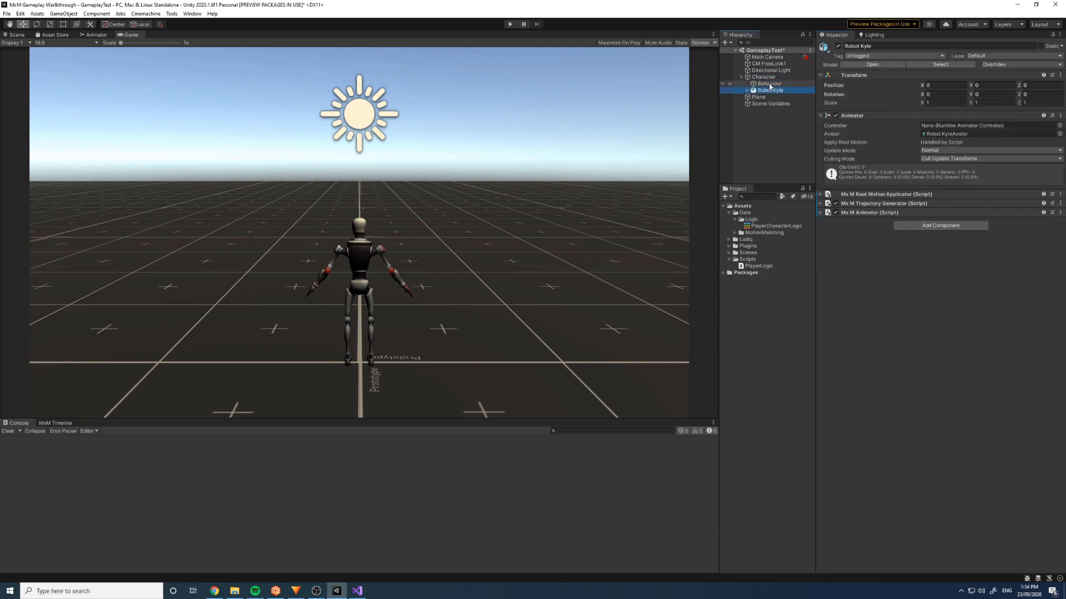
click(763, 77)
right_click(765, 78)
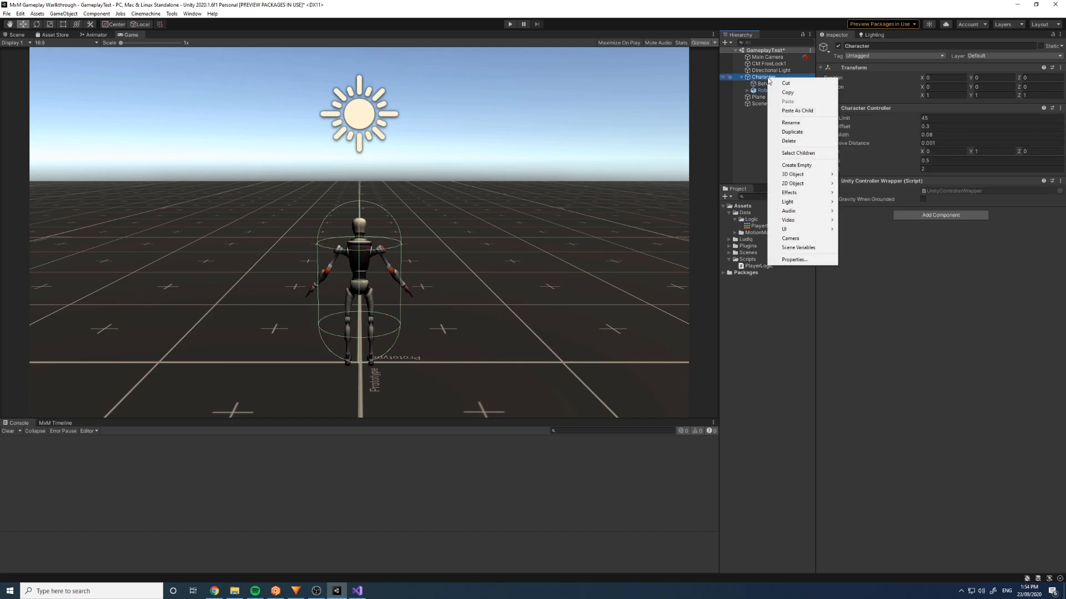
click(763, 92)
click(769, 84)
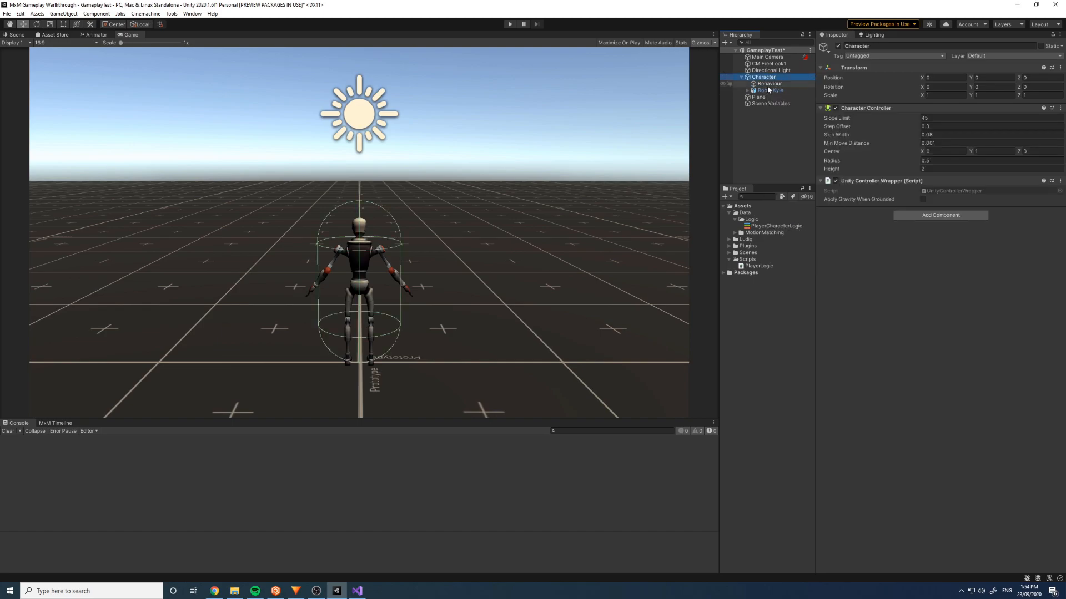
key(Down)
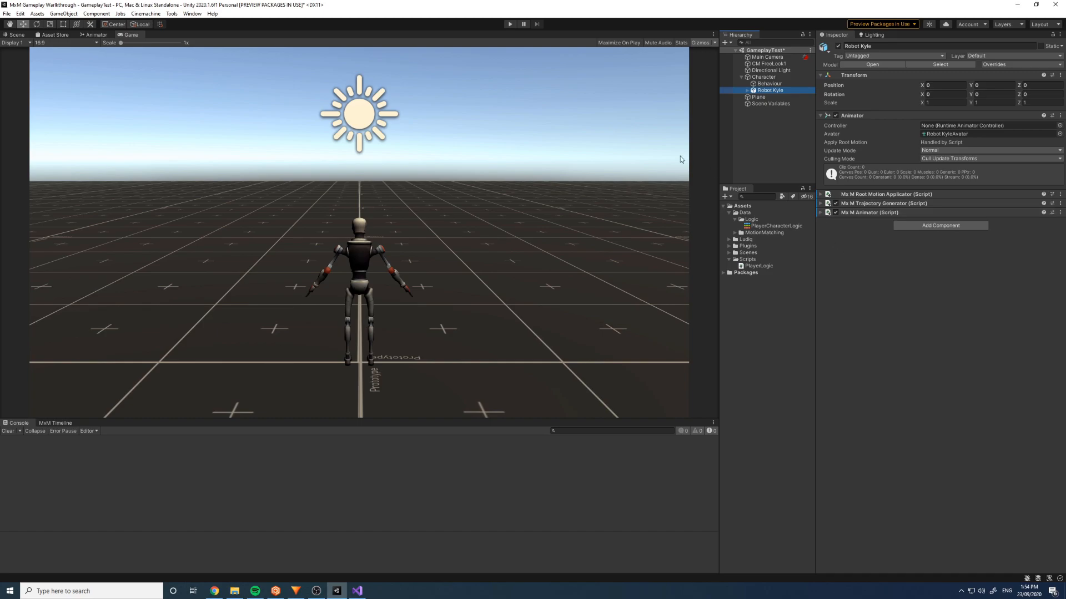
- Enter play mode and run Robot Kyle around in several directions to test the motion-matched locomotion
click(510, 25)
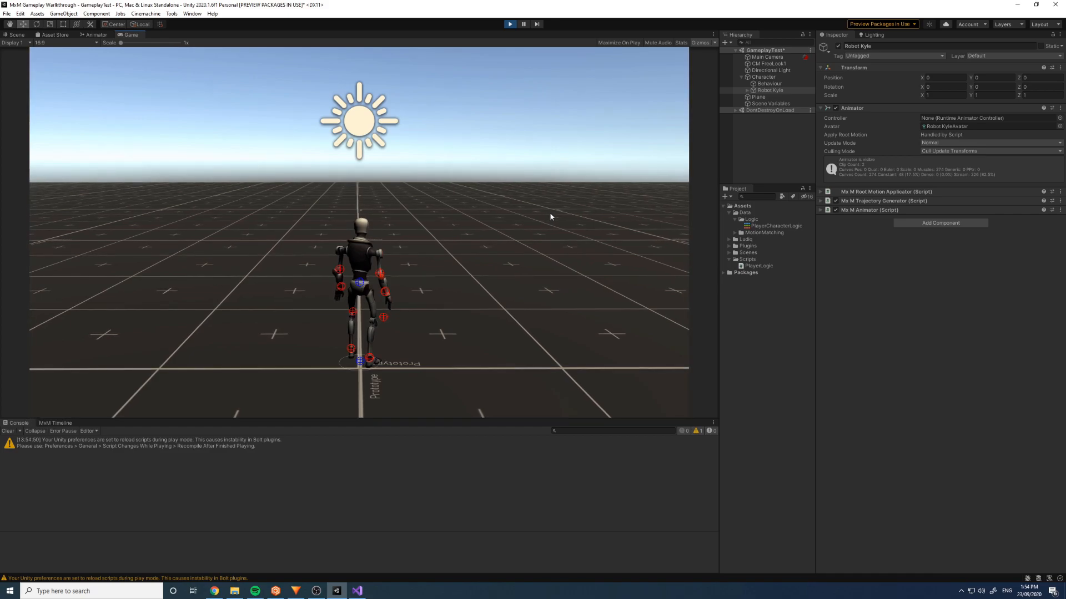
key(w)
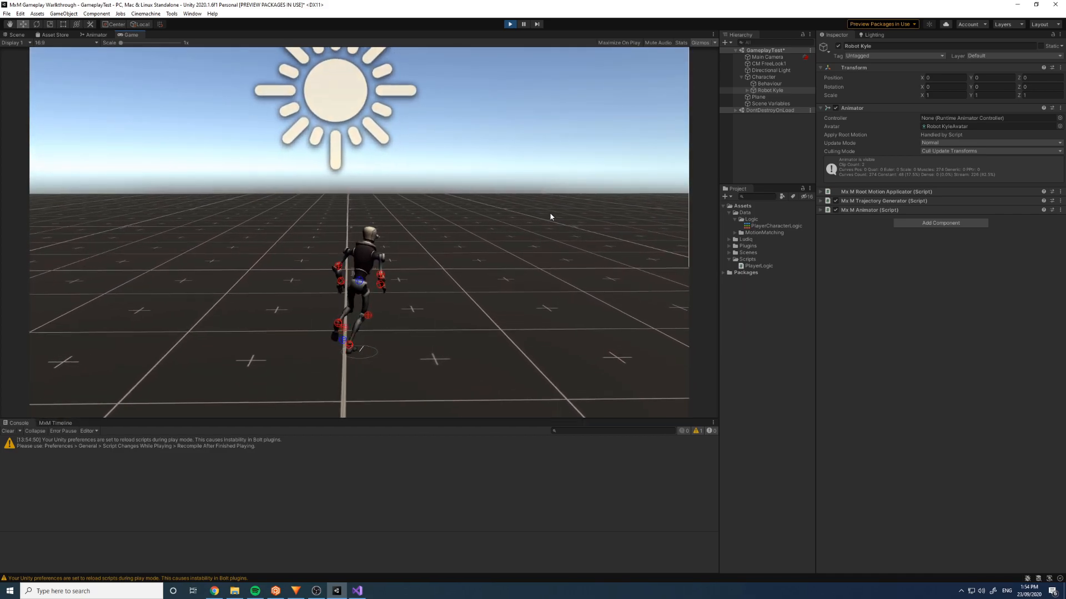
key(d)
key(w)
key(a)
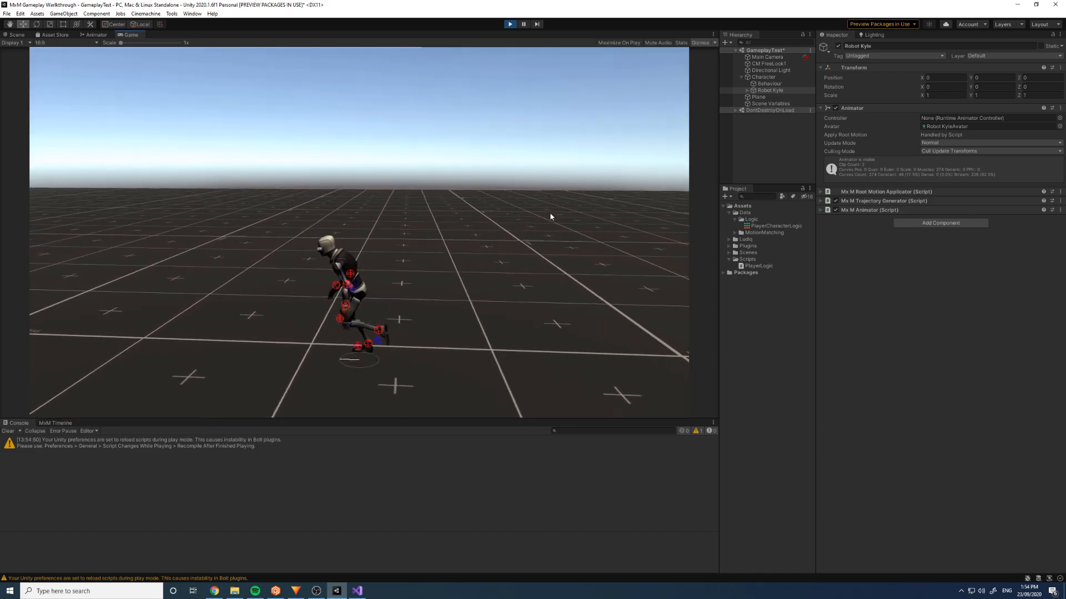
key(s)
key(a)
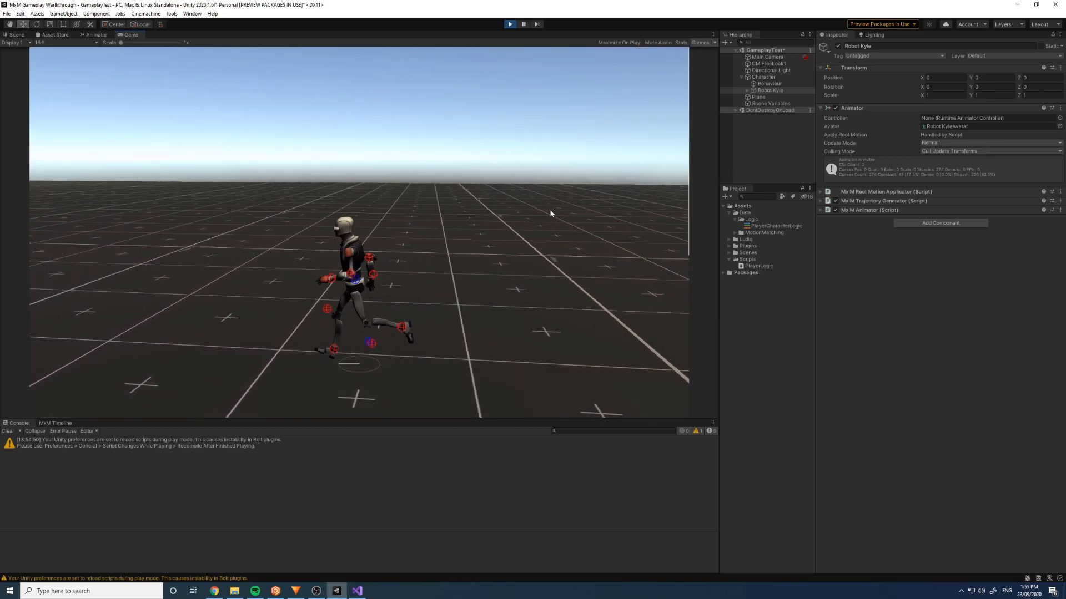